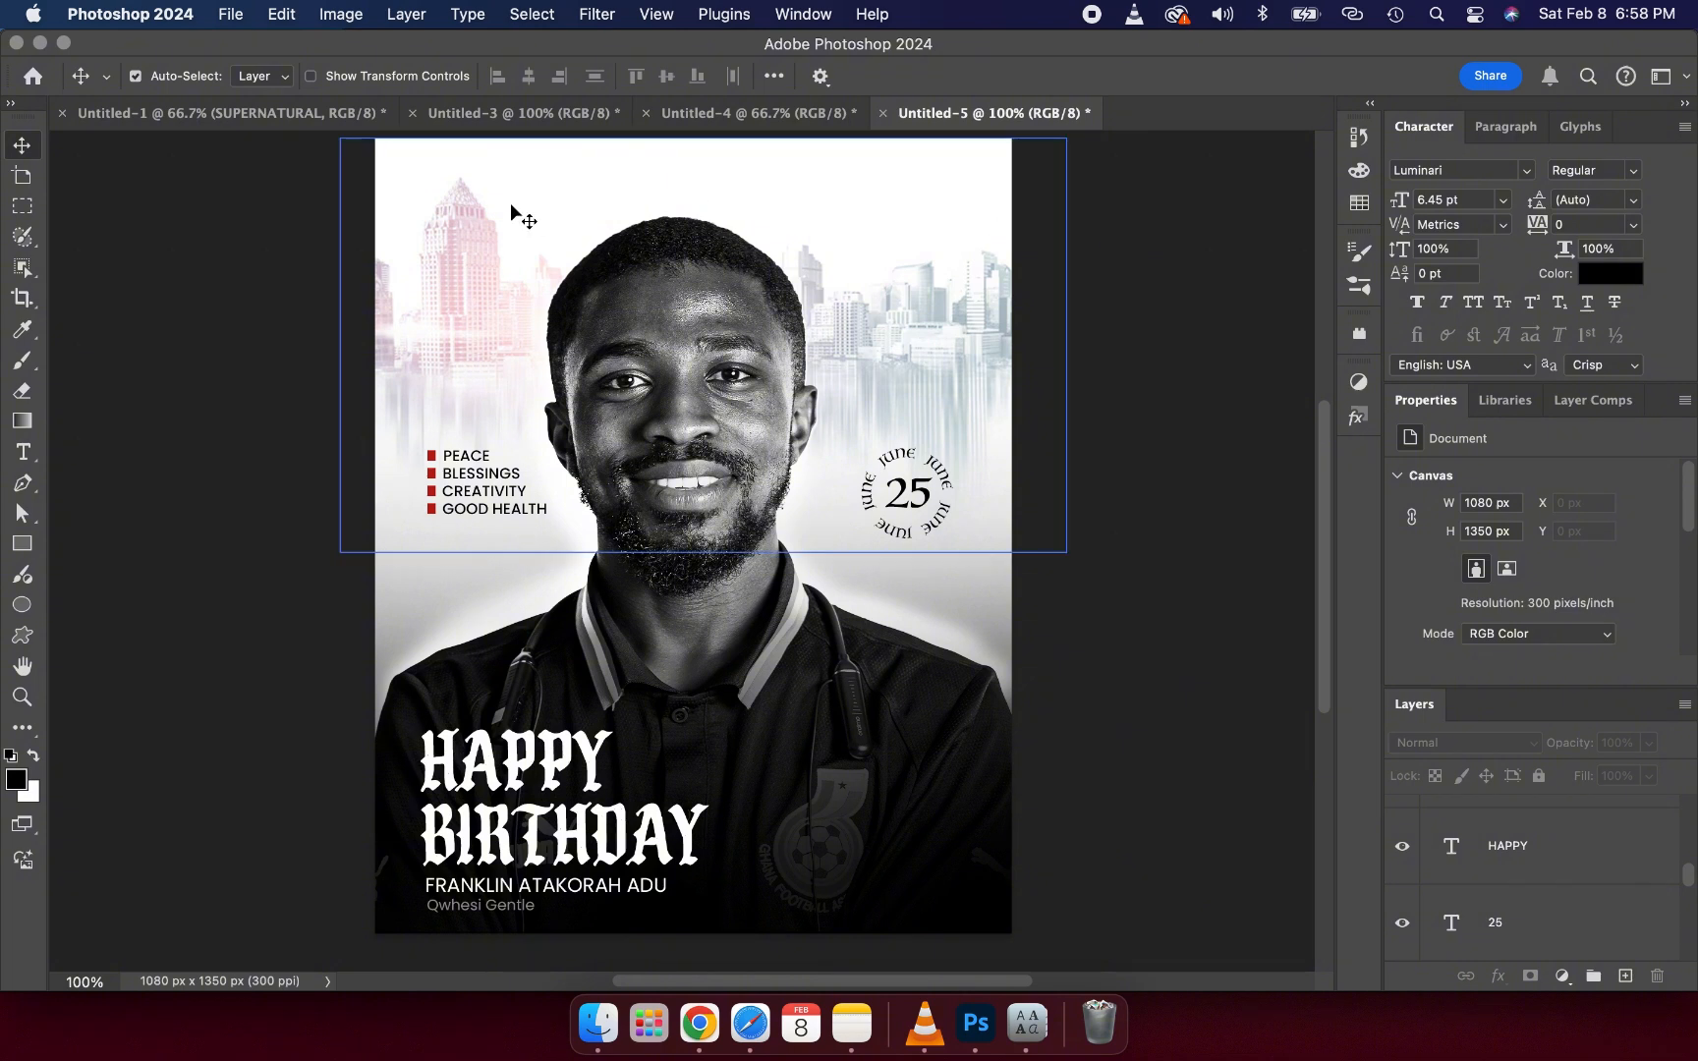
- Create a new 1080 x 1350 px document at 300 pixels/inch
click(231, 14)
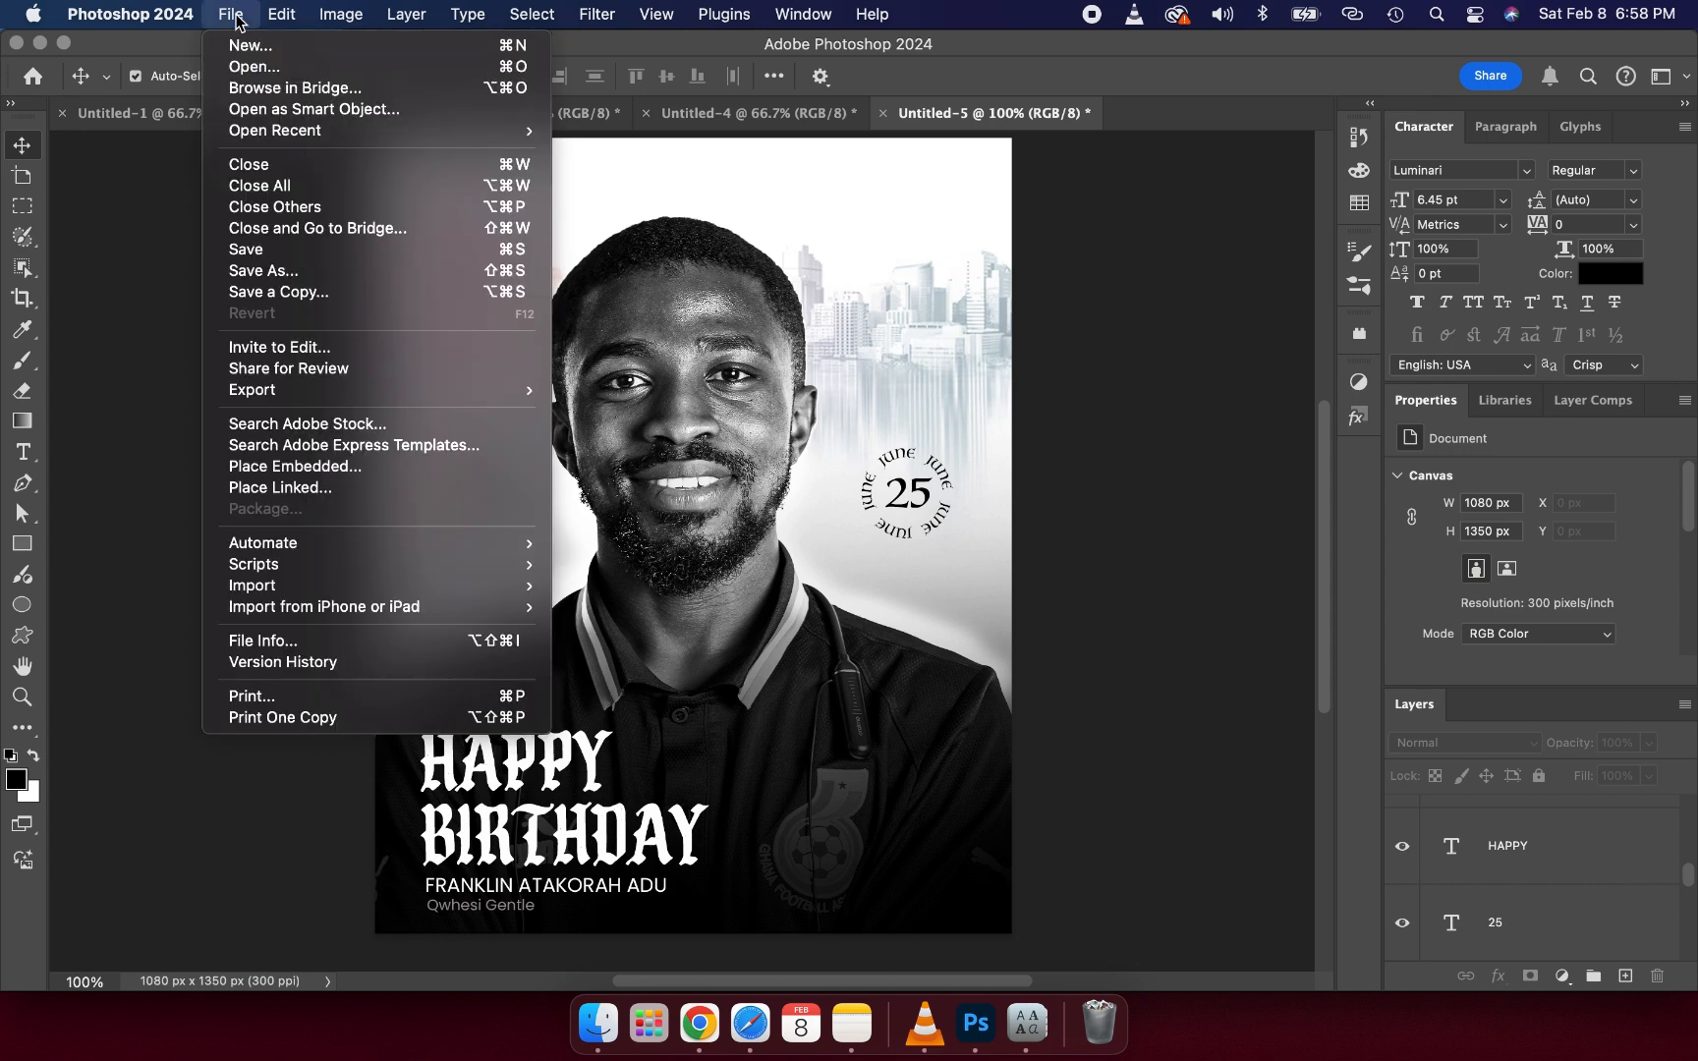
click(243, 46)
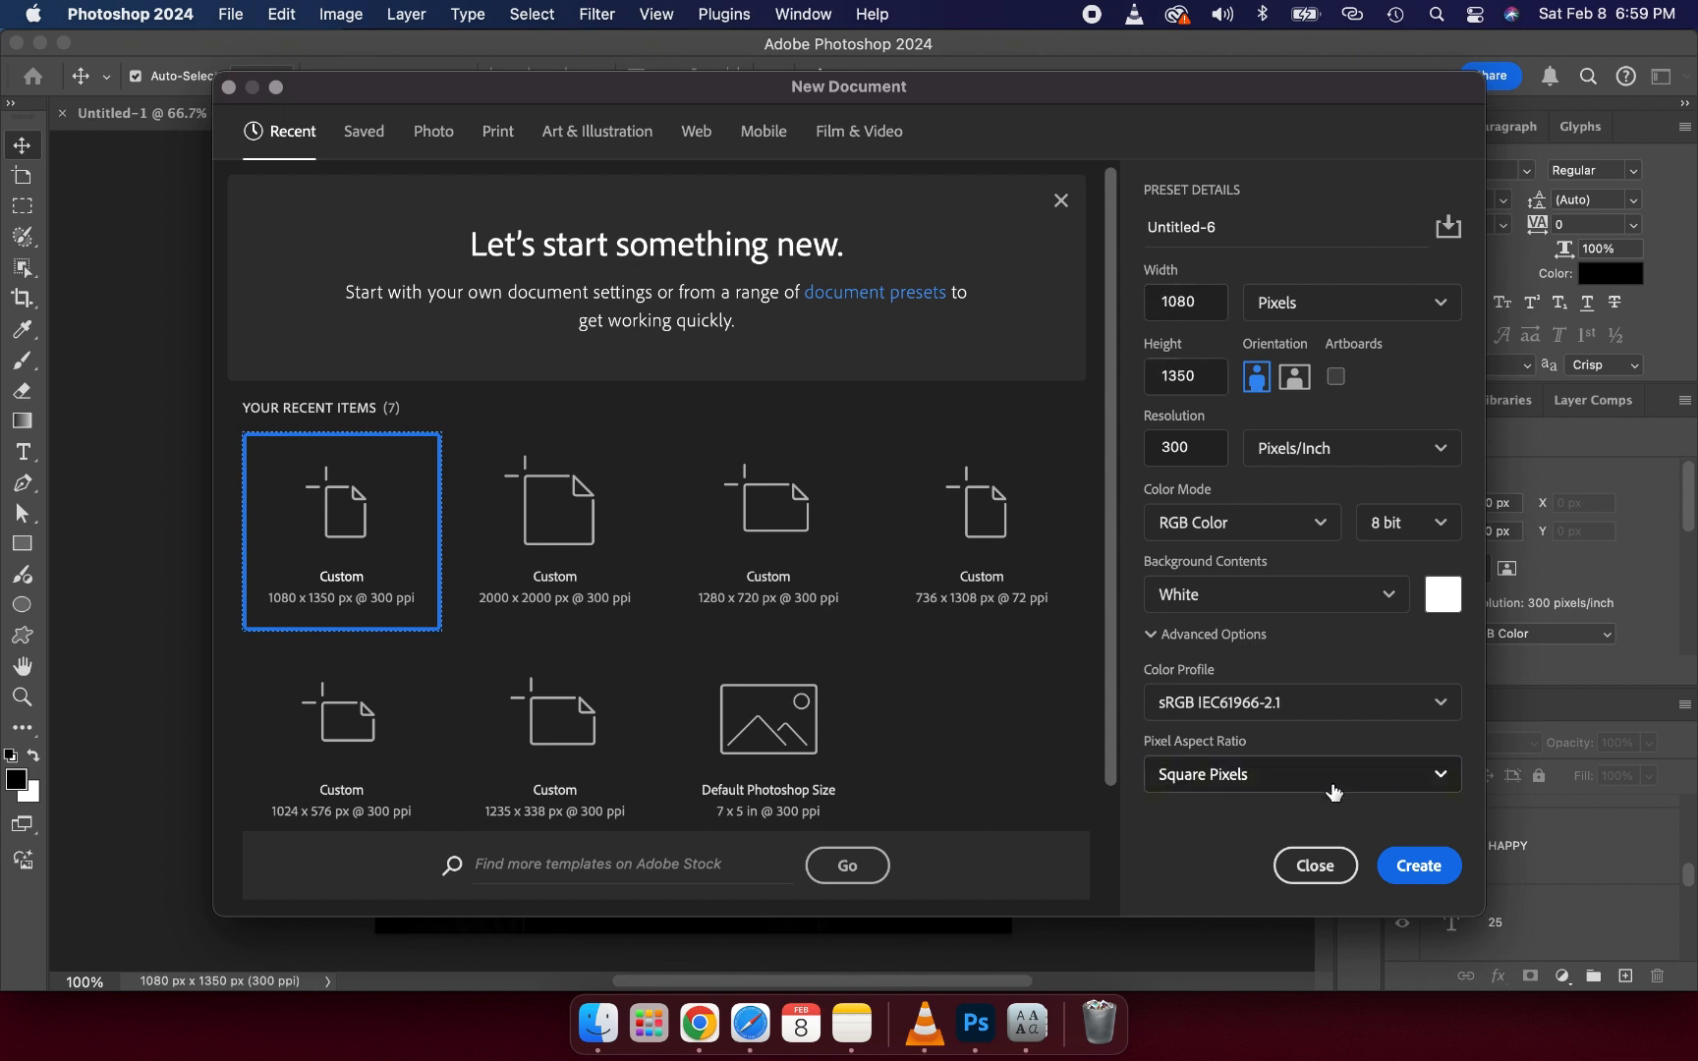
click(1403, 865)
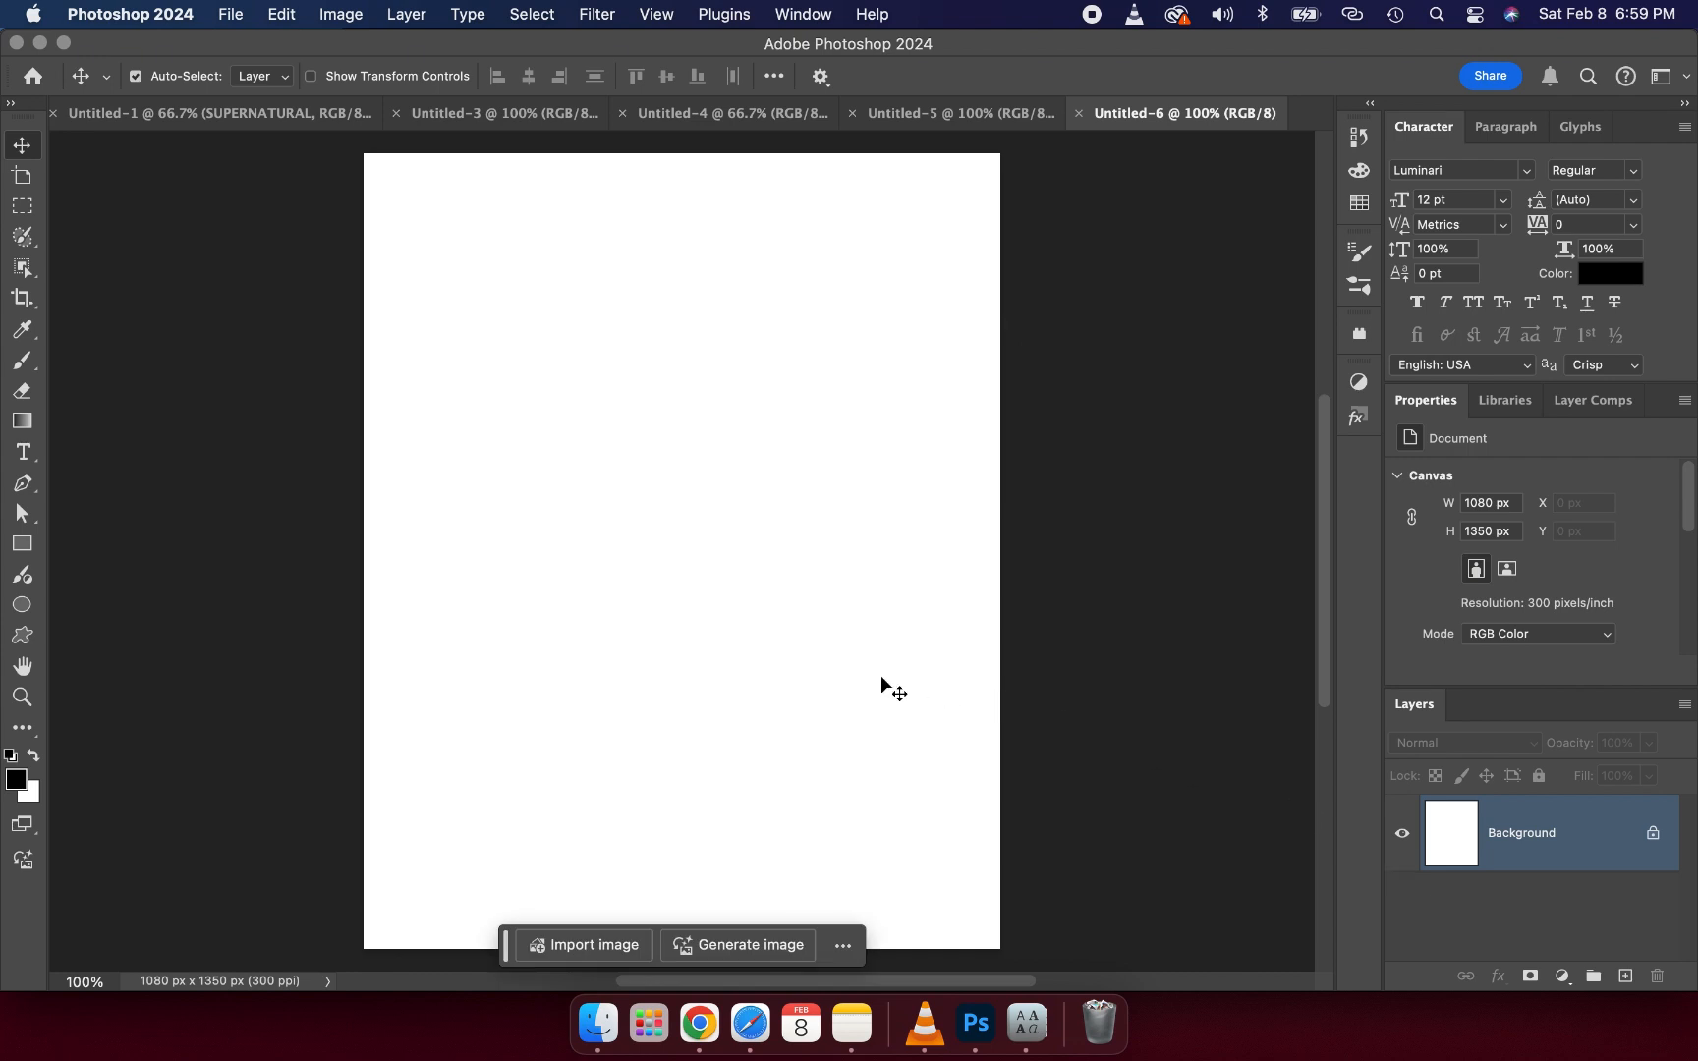
- Place the photo IMG_3137.jpg from the Desktop into the new document
drag(505, 945, 935, 104)
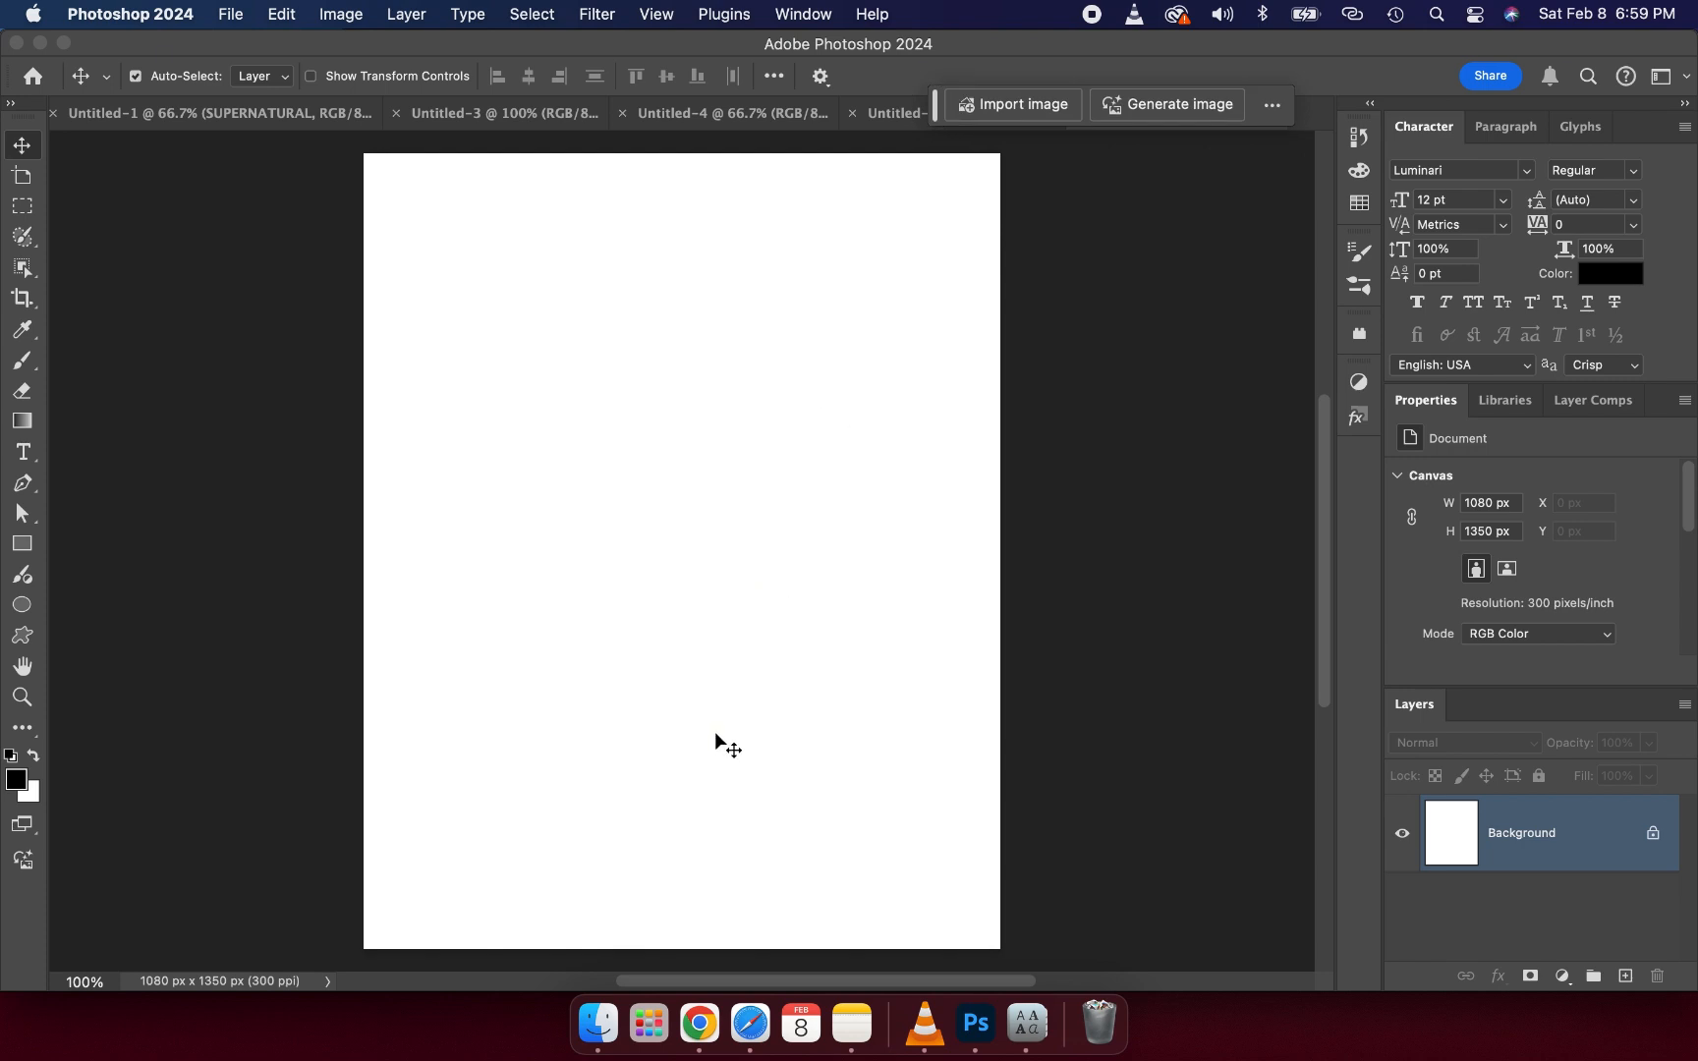
click(610, 999)
click(674, 501)
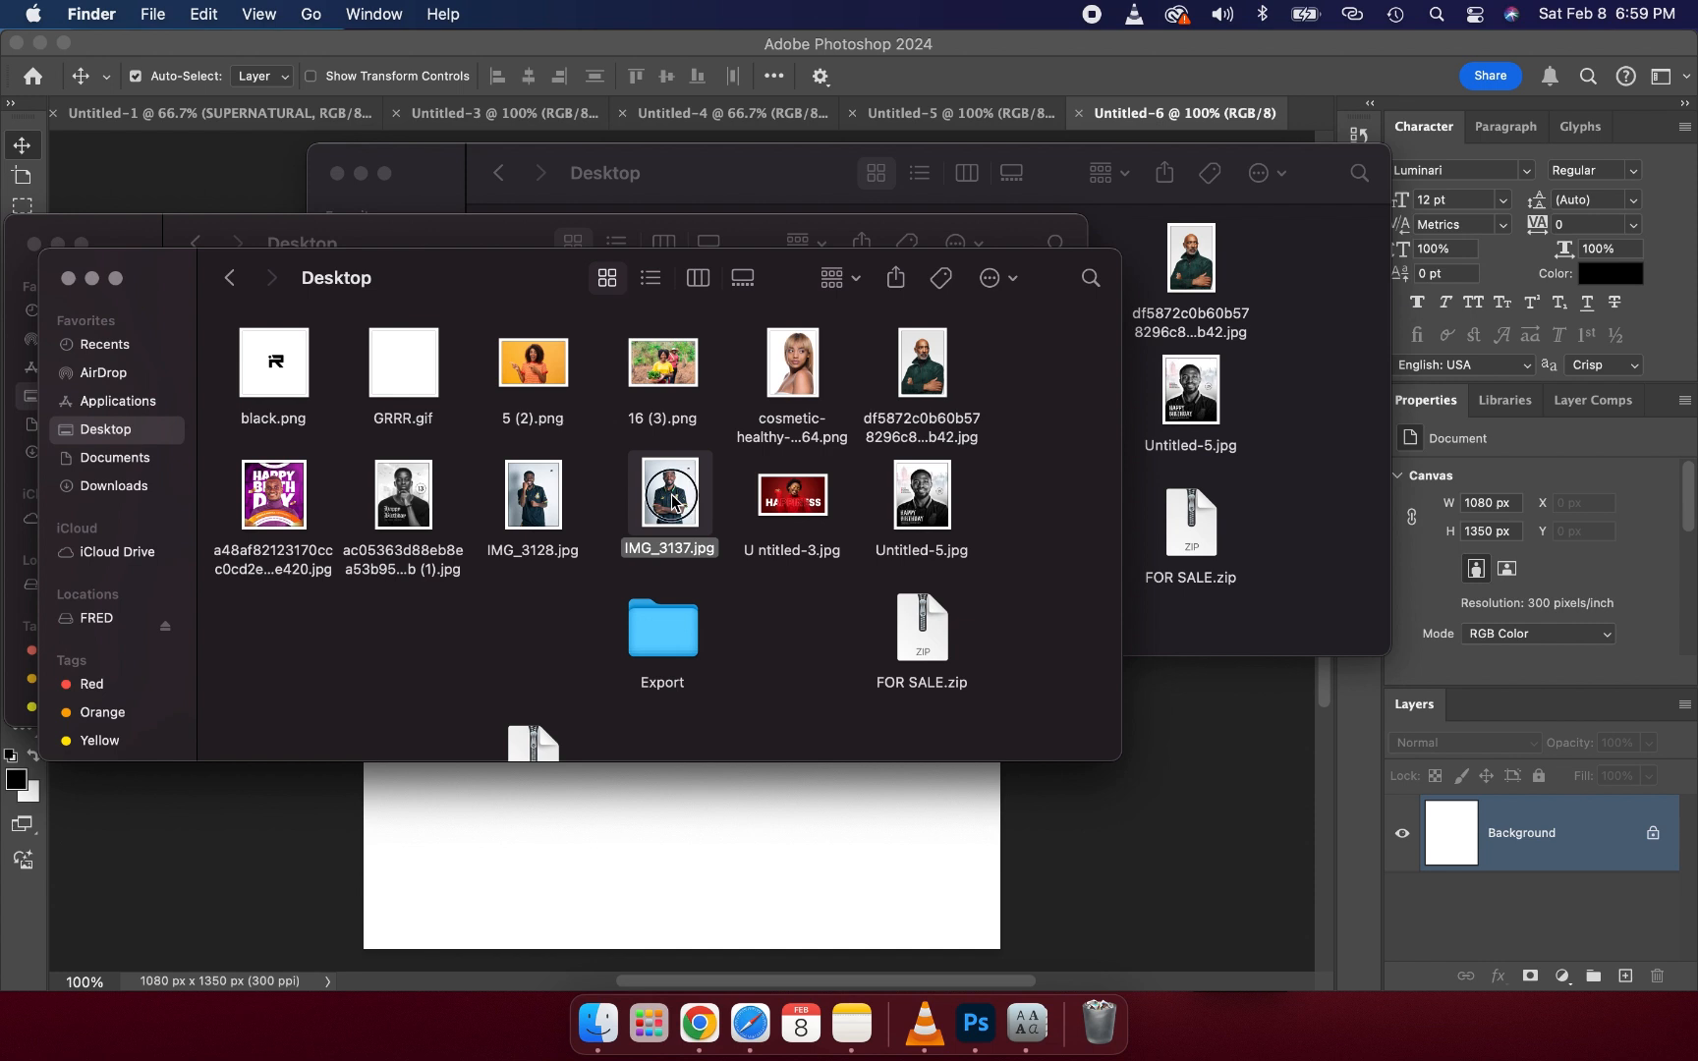
drag(674, 501, 805, 849)
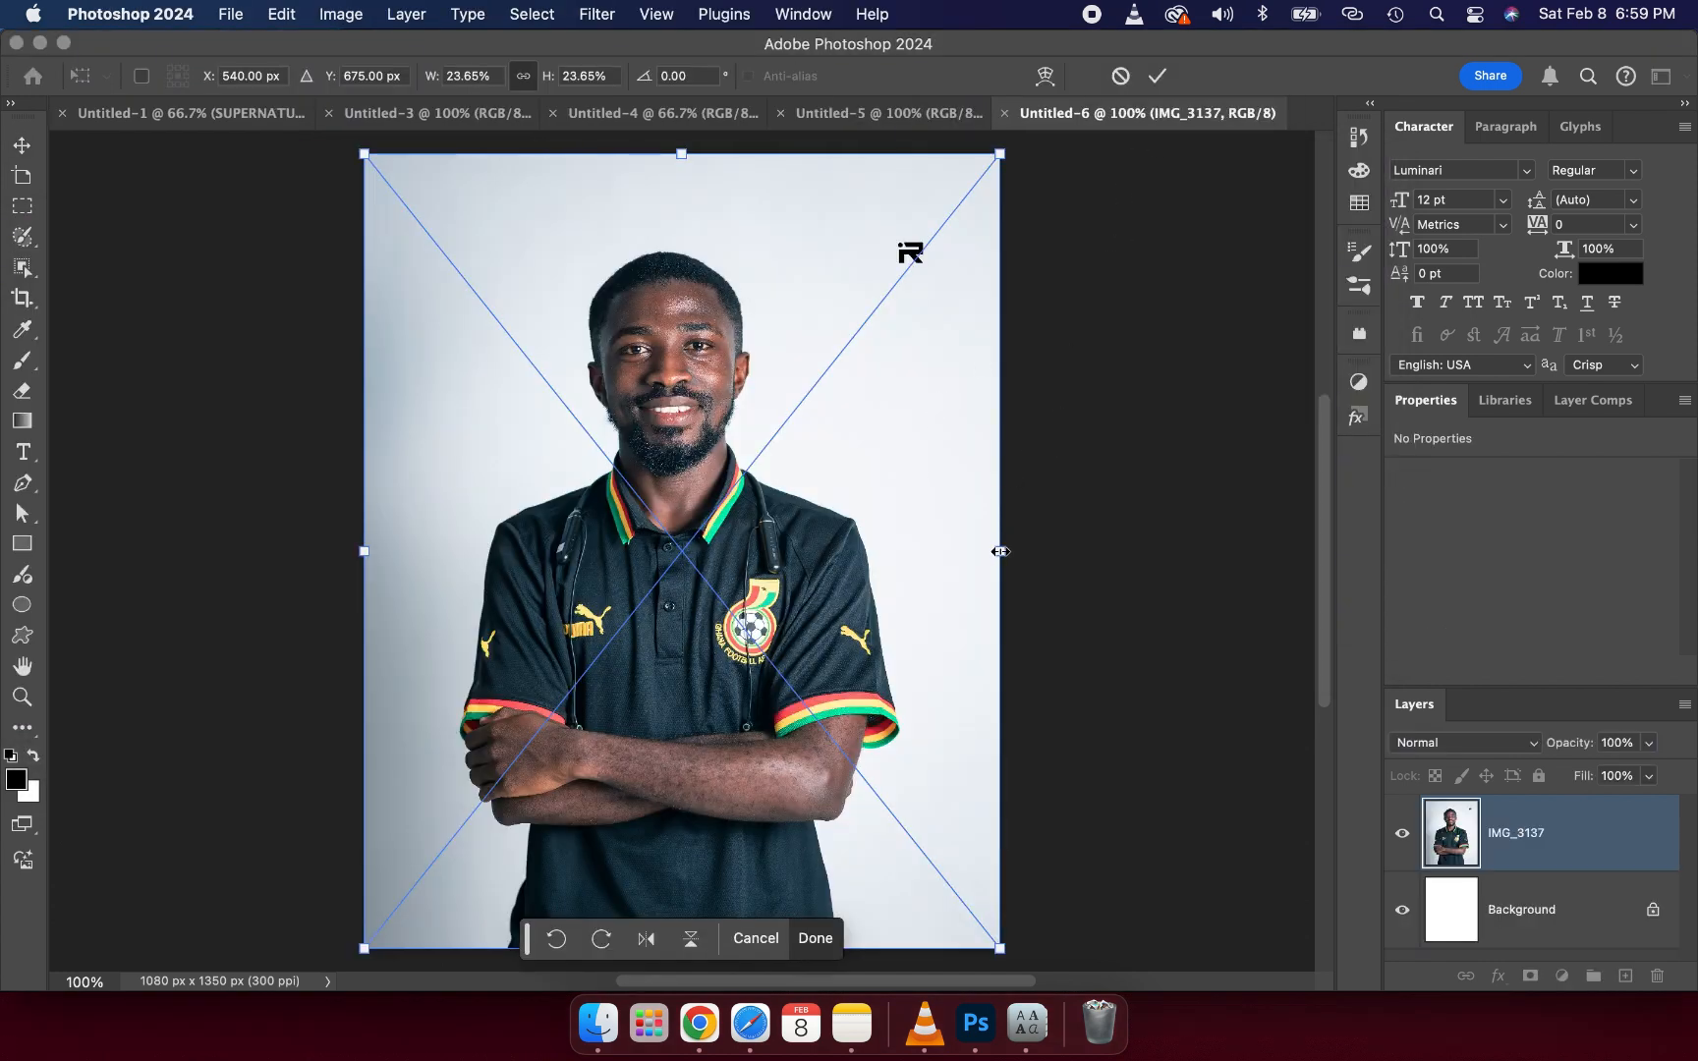
- Scale the placed photo up to about 44% and reposition it so the head and shoulders fill the canvas, then commit
drag(999, 552, 1513, 574)
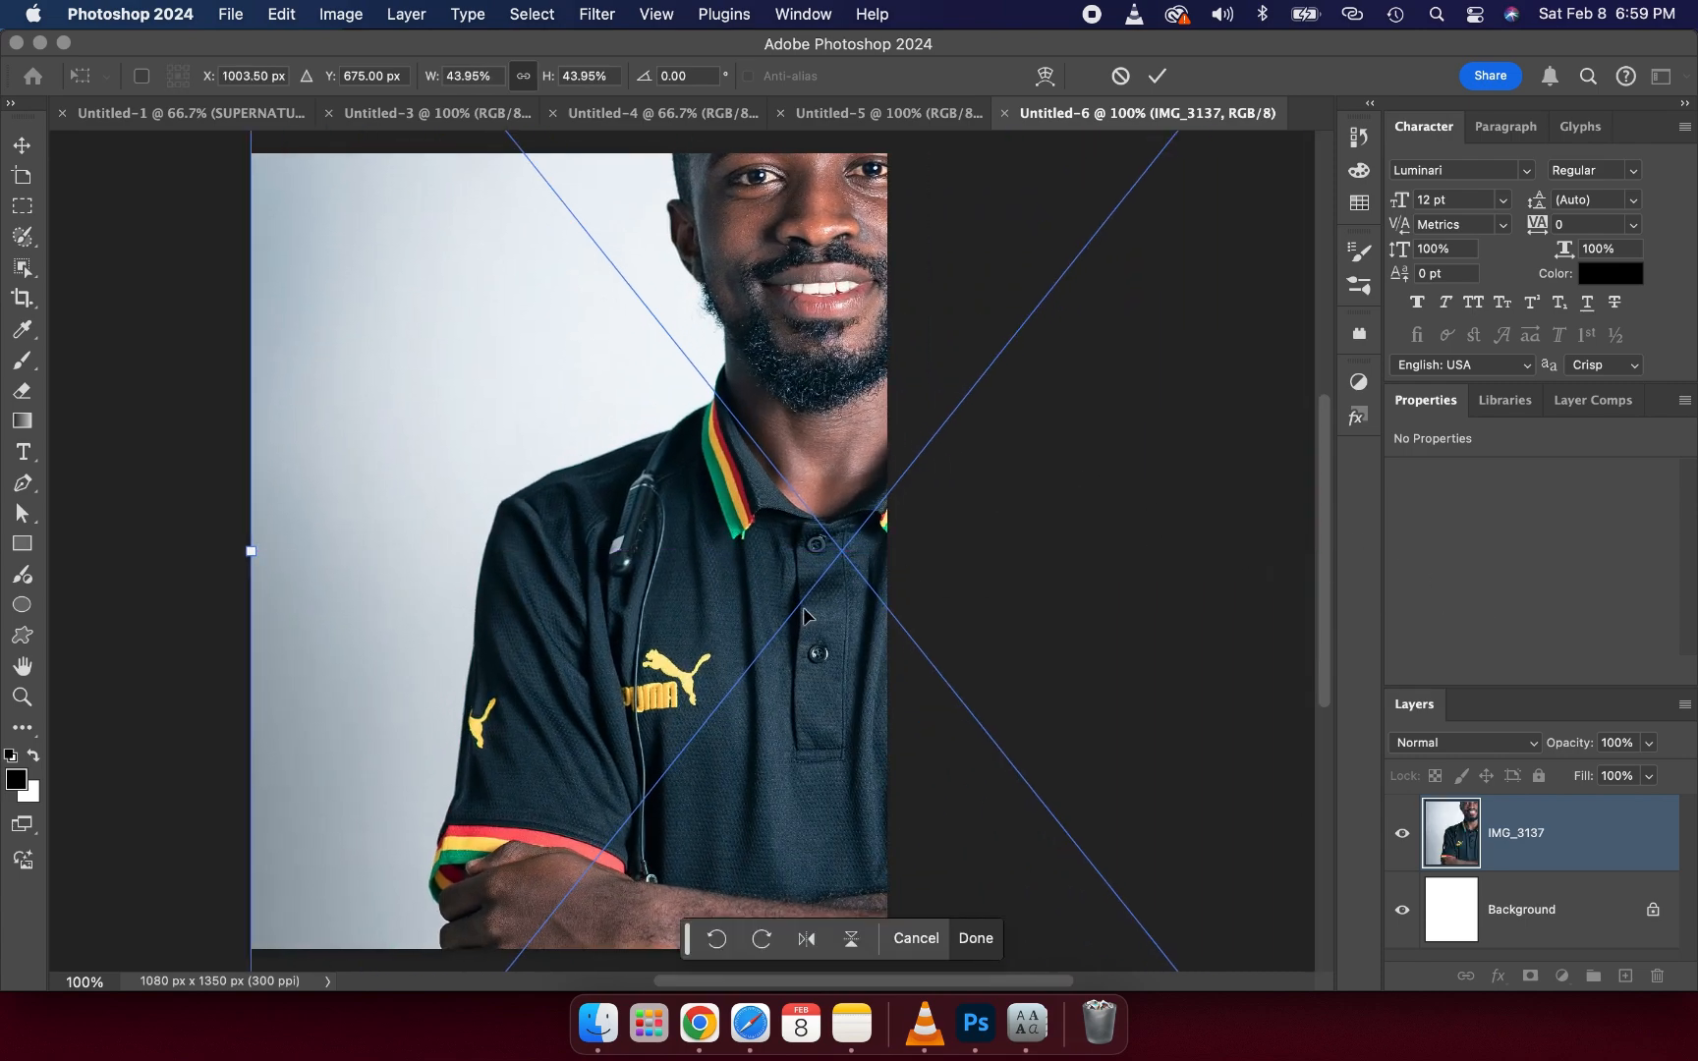
drag(759, 656, 511, 929)
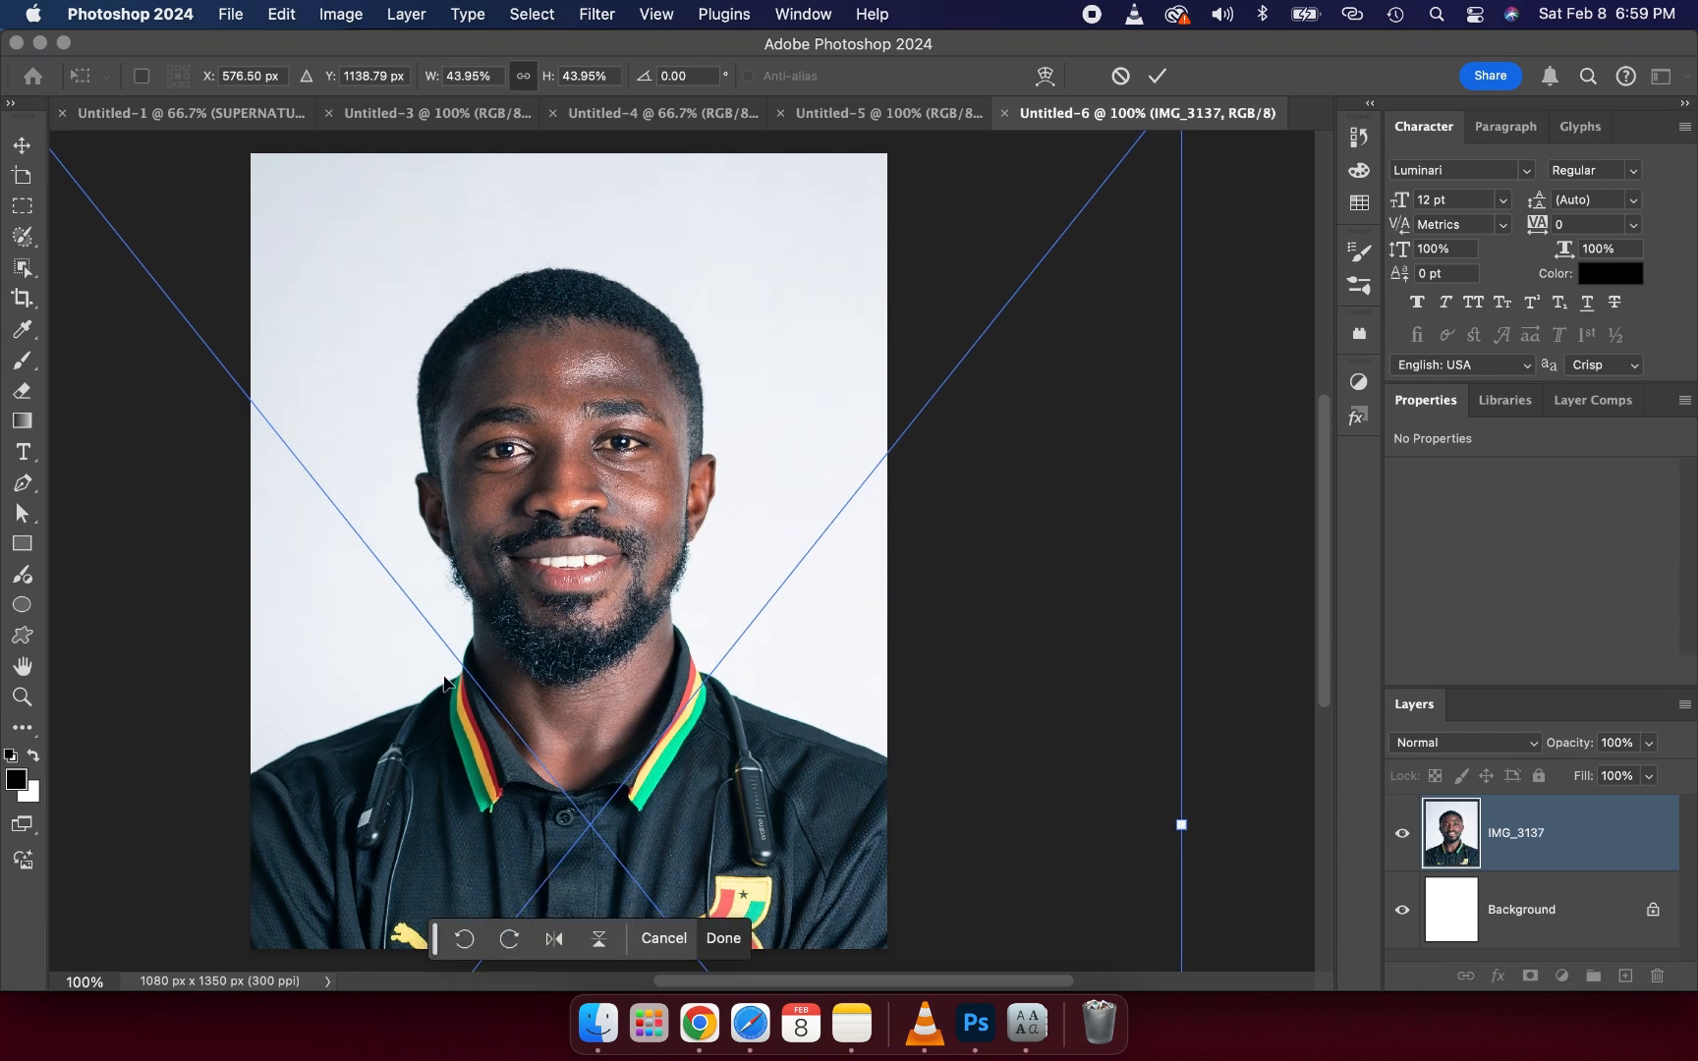
scroll(443, 681, down, 5)
scroll(443, 681, left, 2)
scroll(443, 678, up, 5)
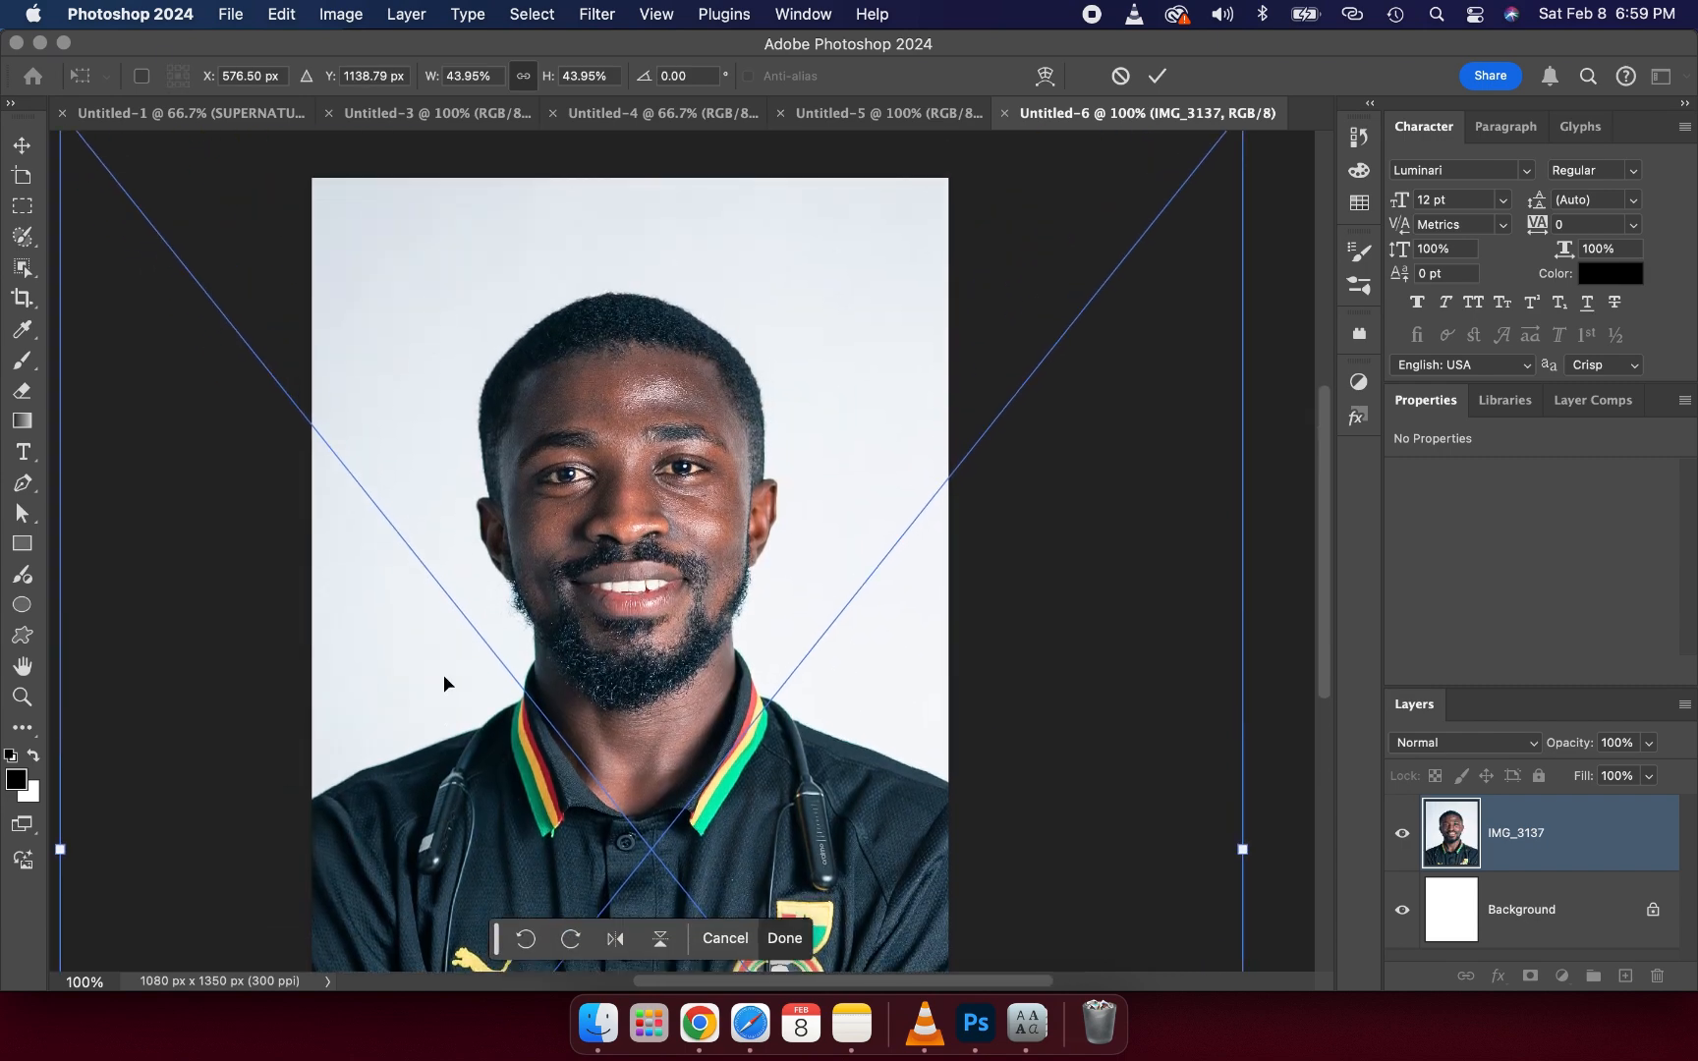
scroll(443, 686, down, 2)
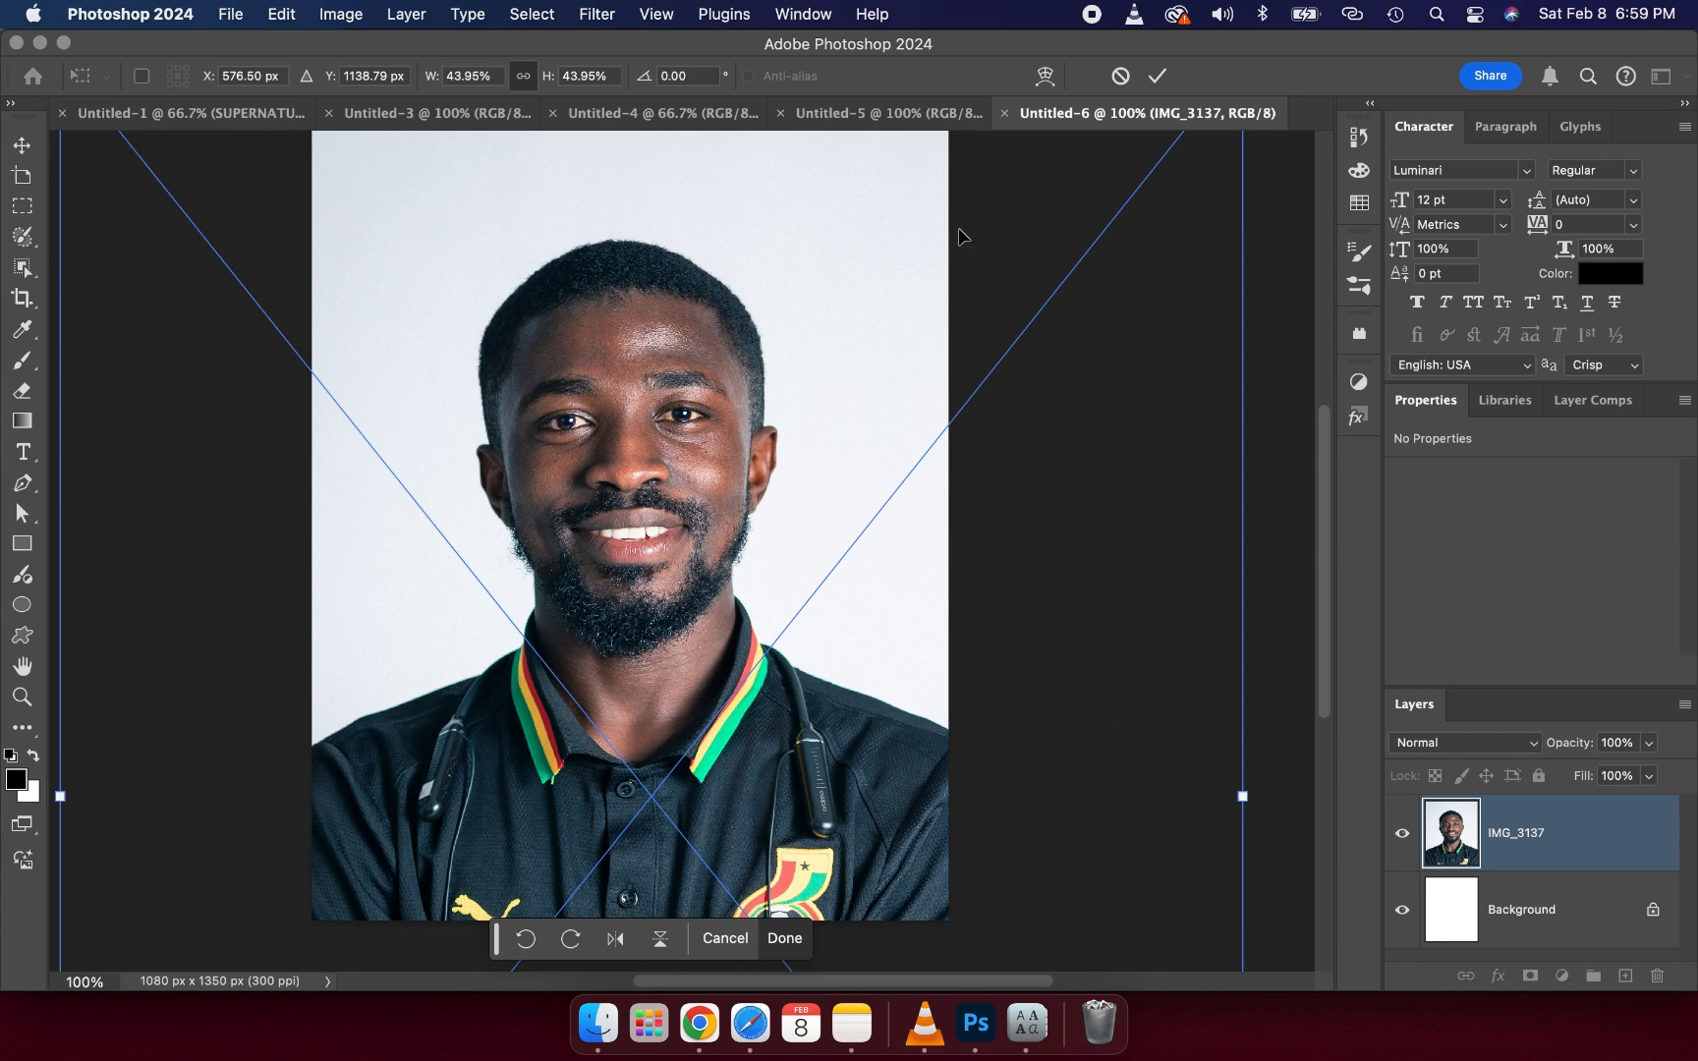
click(1159, 77)
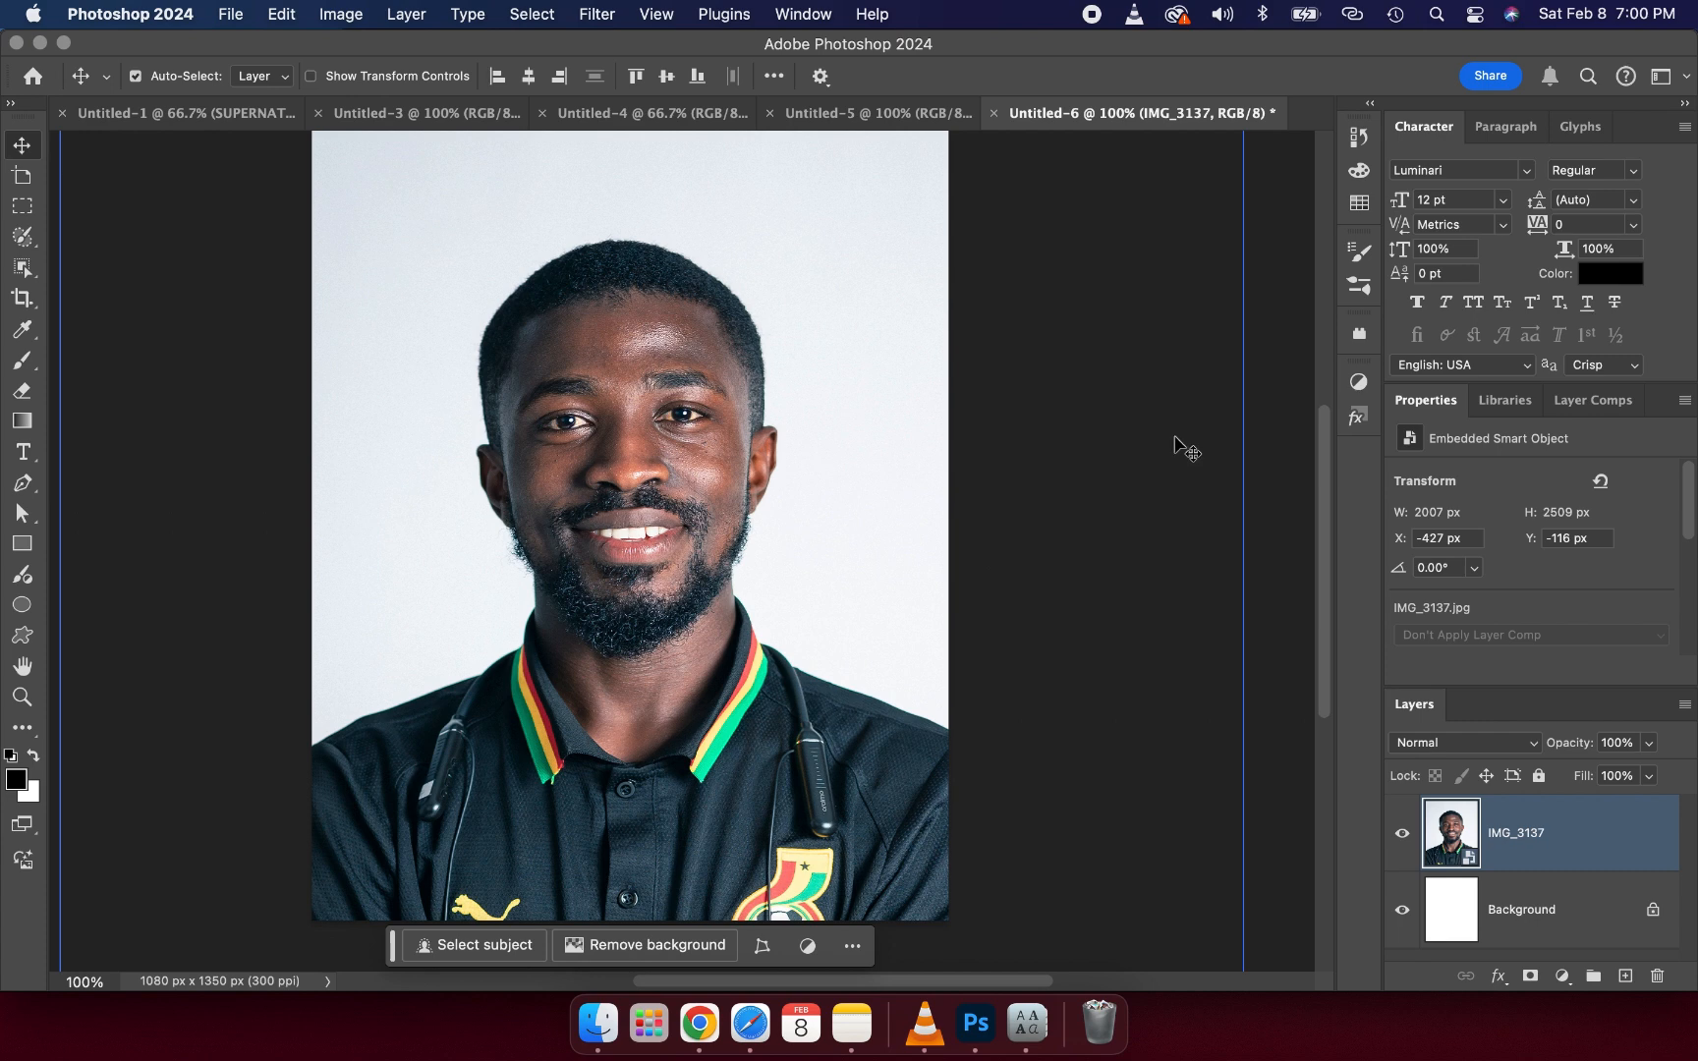
- Rasterize the photo layer and remove its background
right_click(1530, 826)
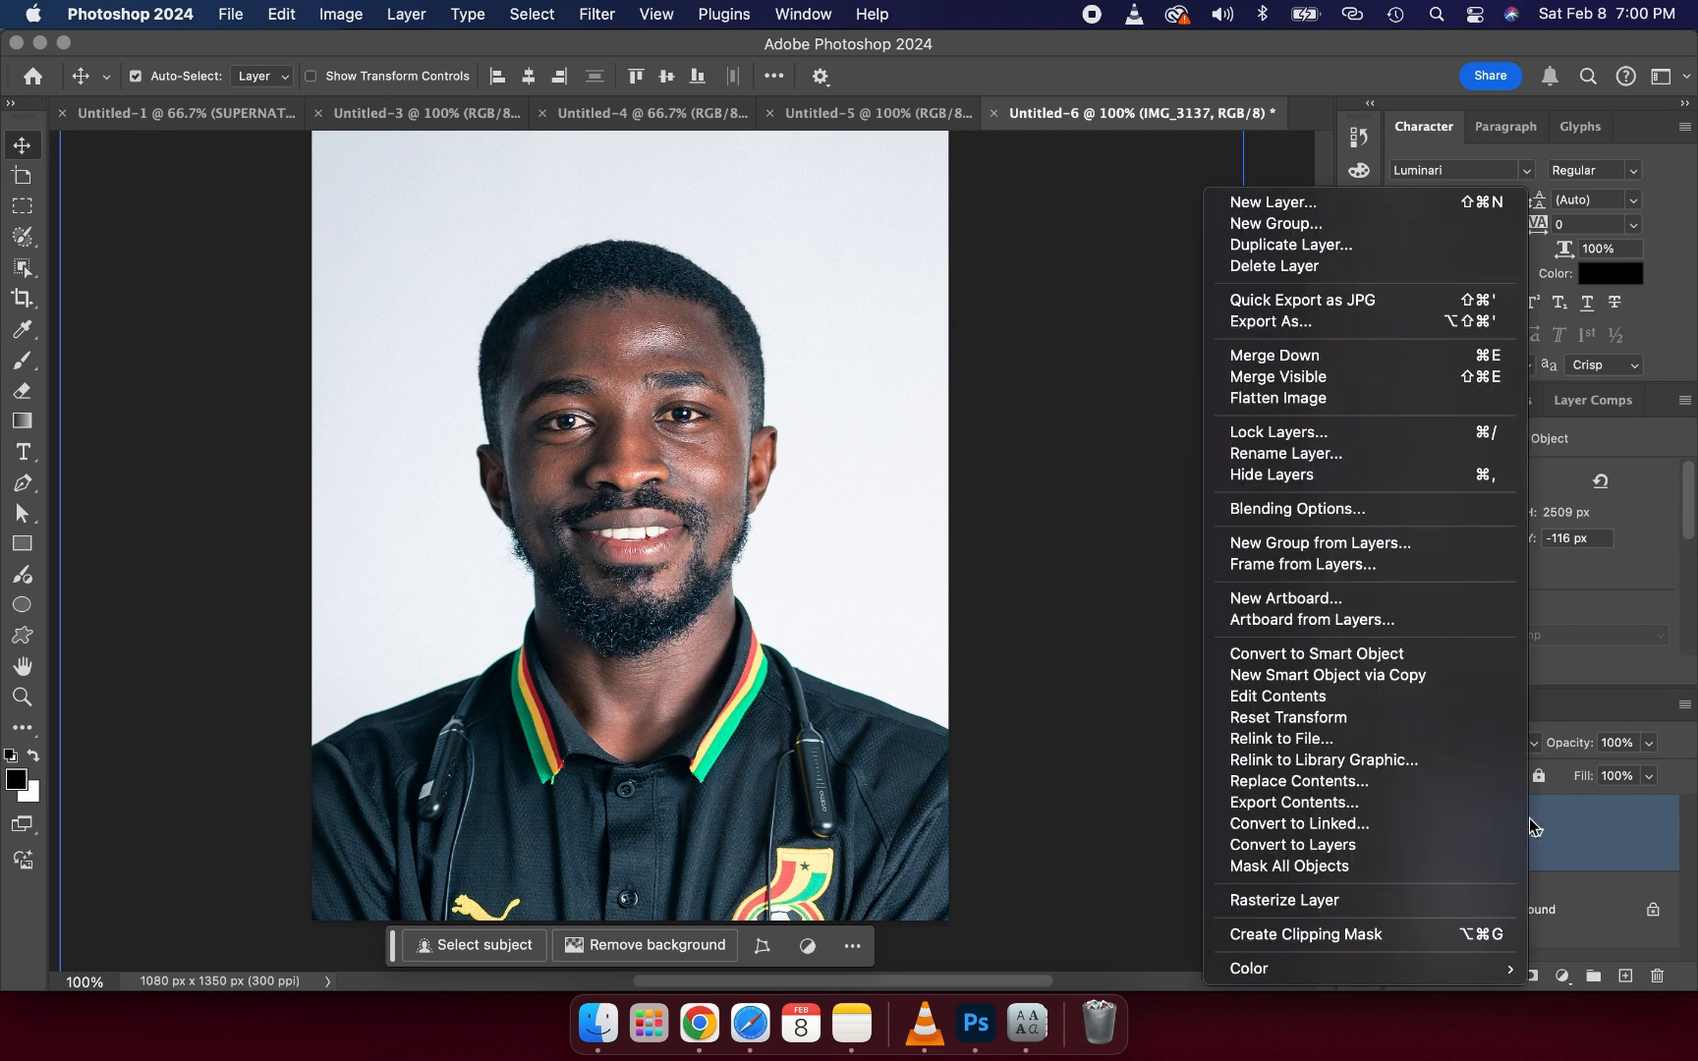
click(1335, 908)
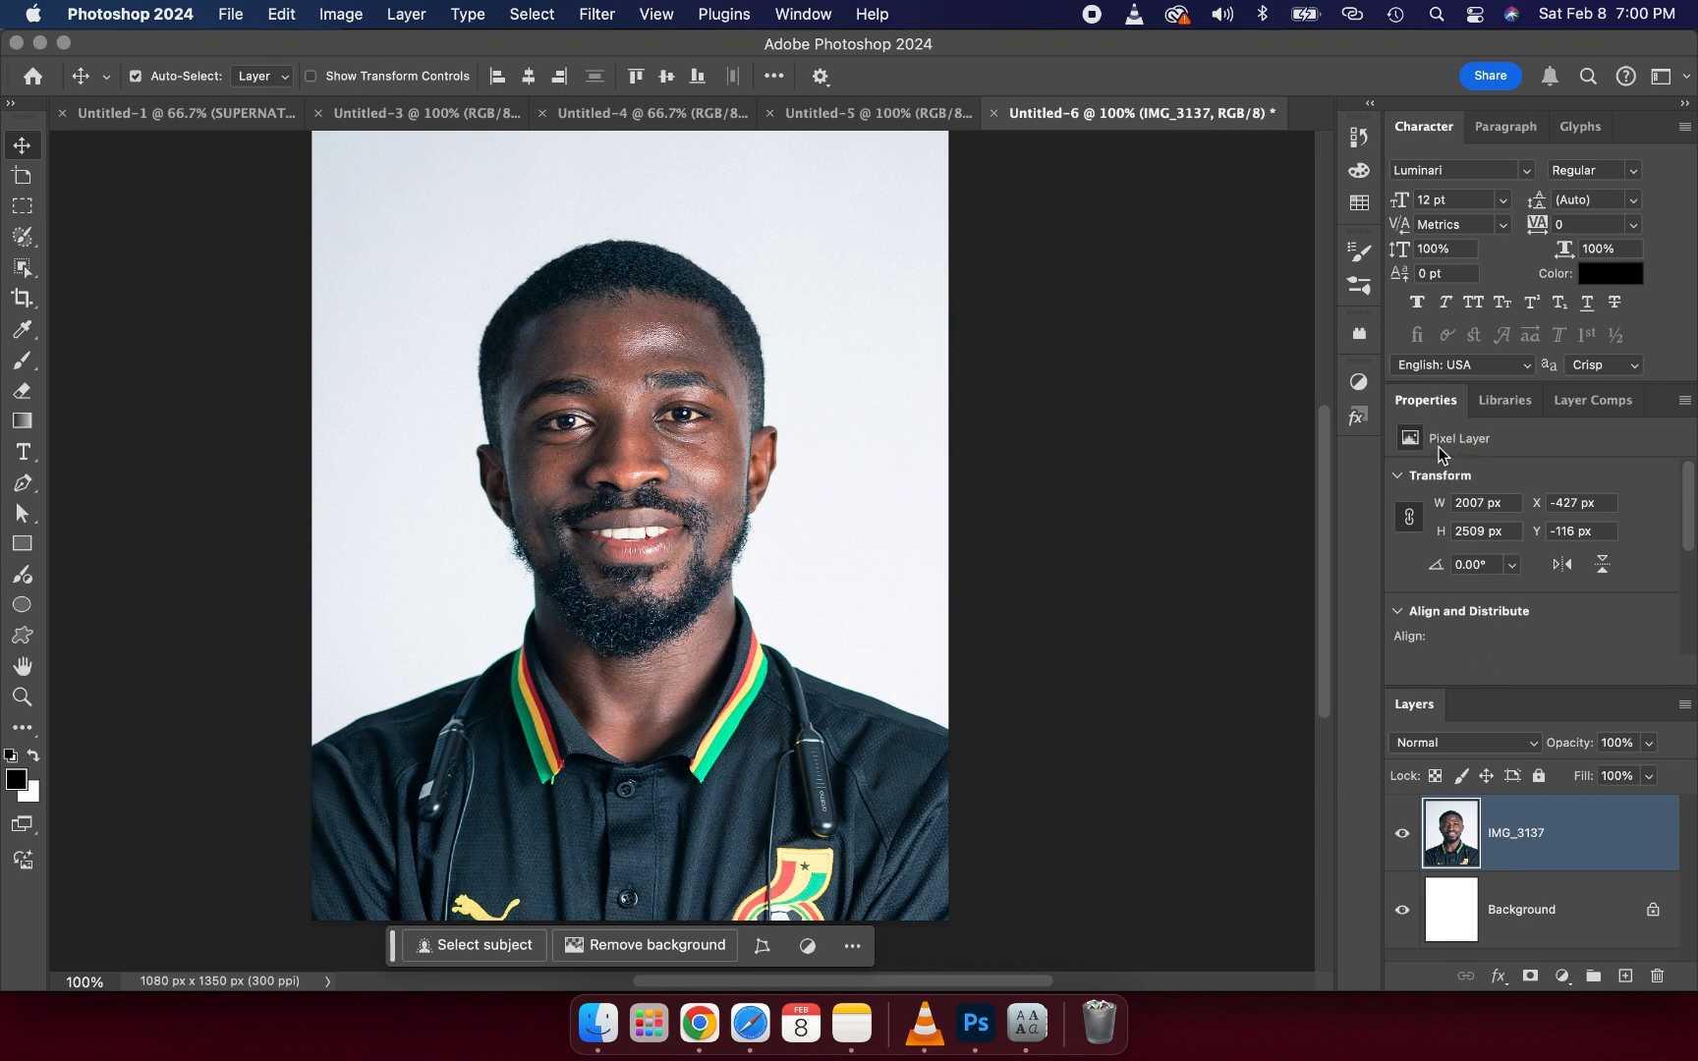
scroll(1451, 546, down, 1)
scroll(1451, 545, down, 4)
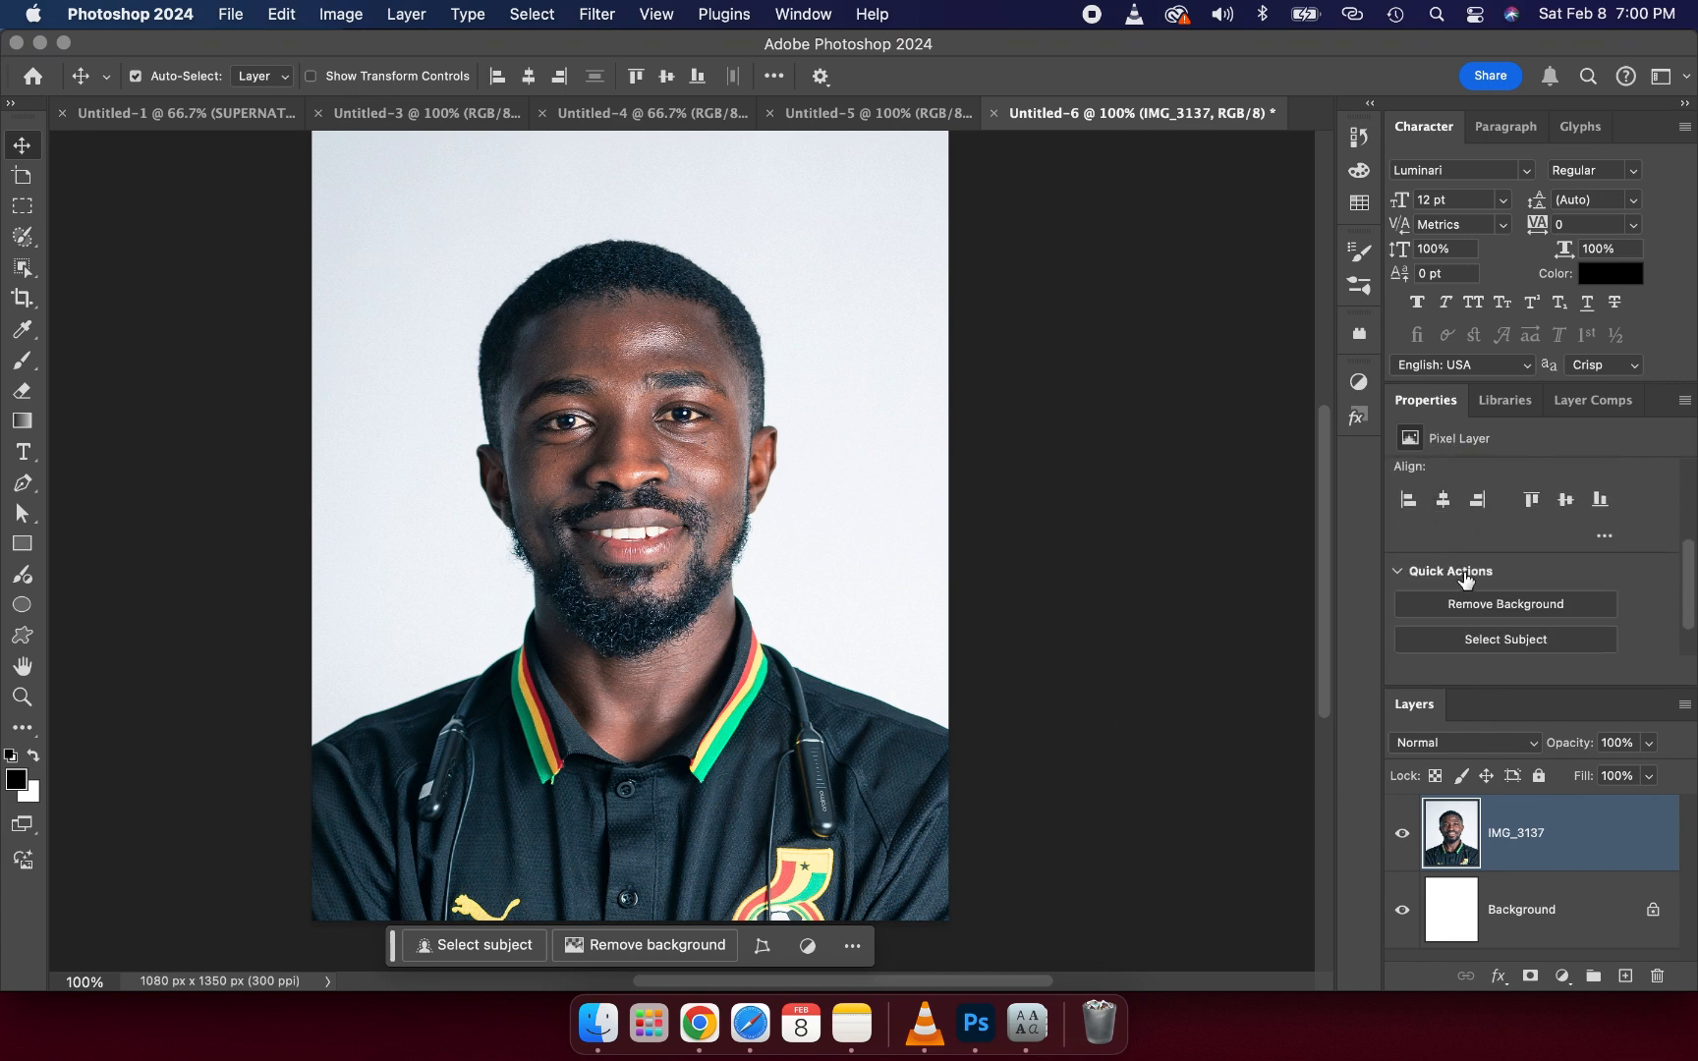
click(1470, 613)
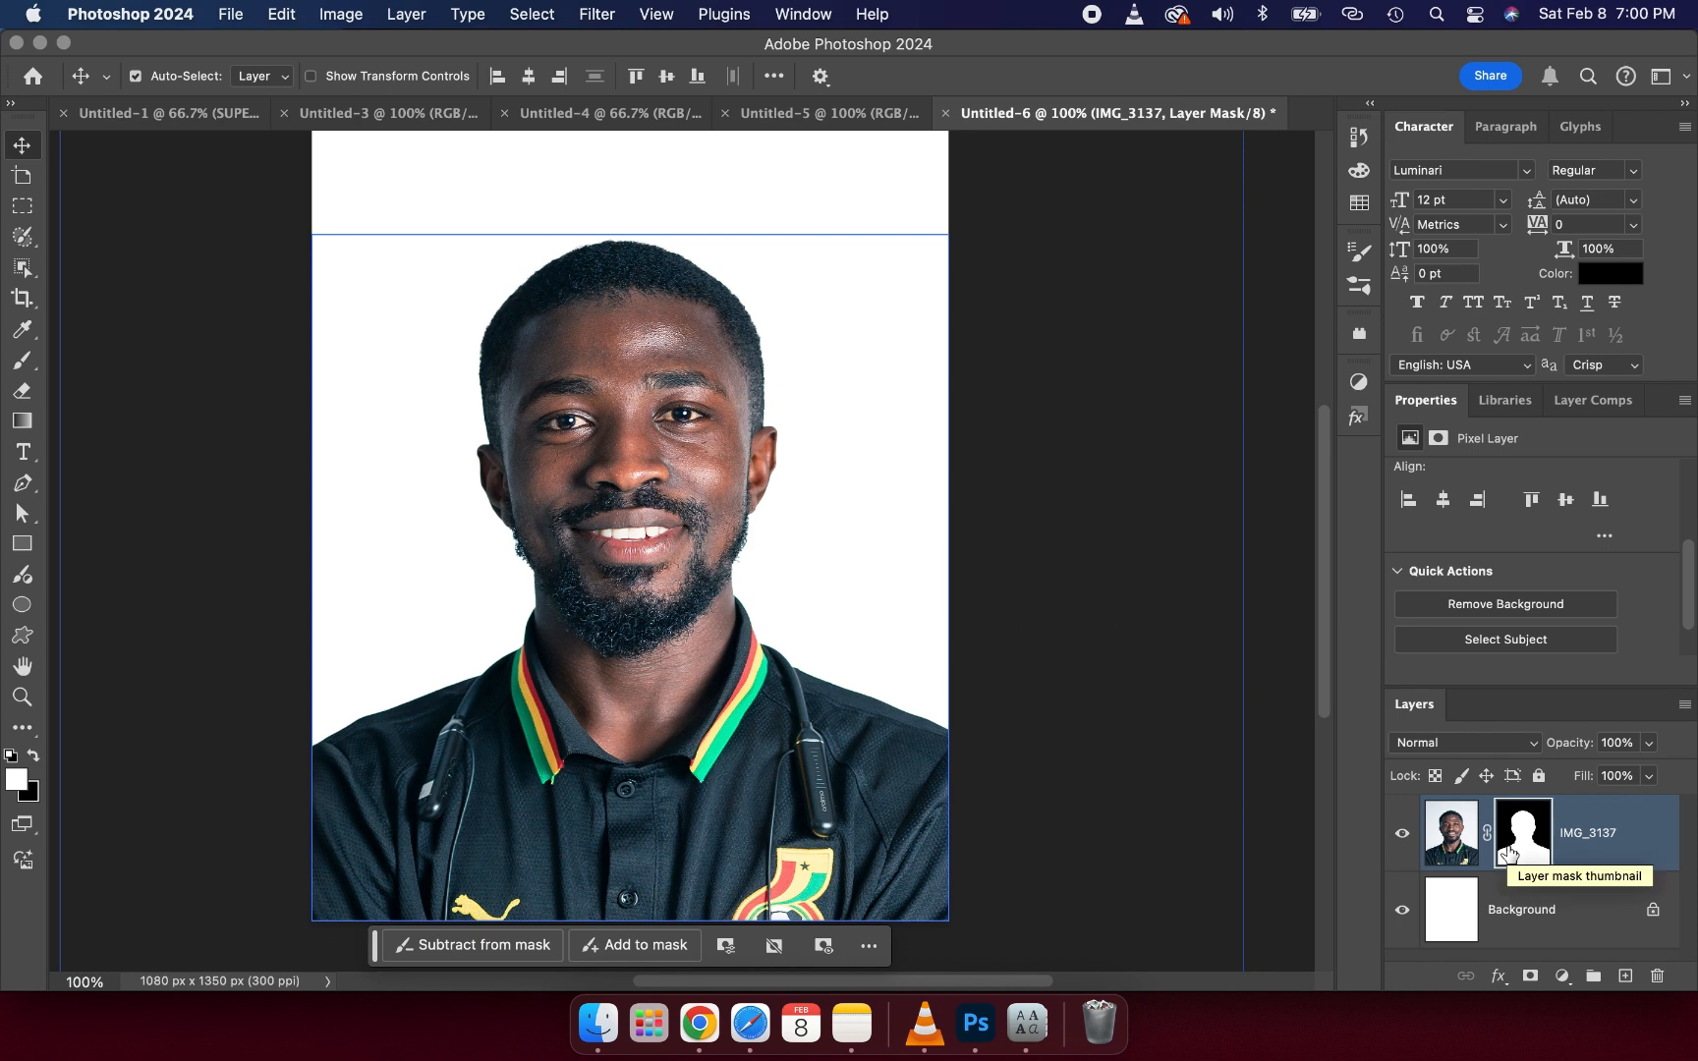
- Select the photo layer's image thumbnail, open the Camera Raw Filter and switch the profile to B&W
click(1452, 850)
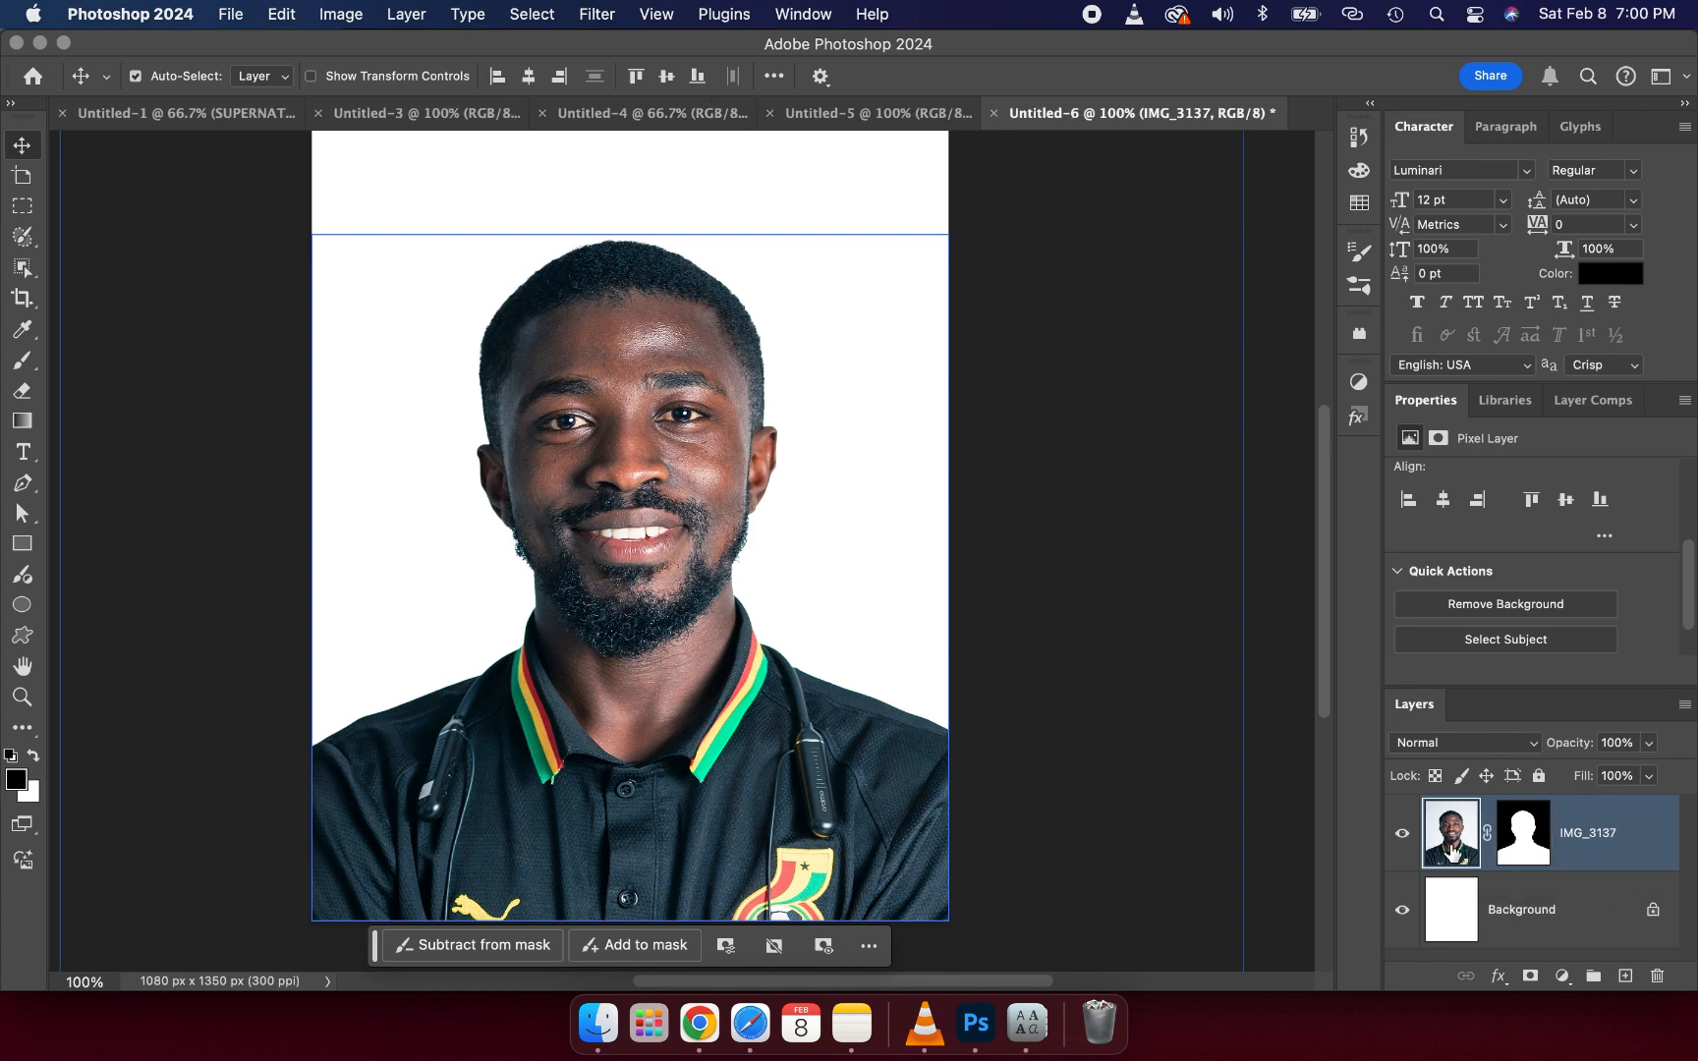
click(1527, 831)
click(1452, 838)
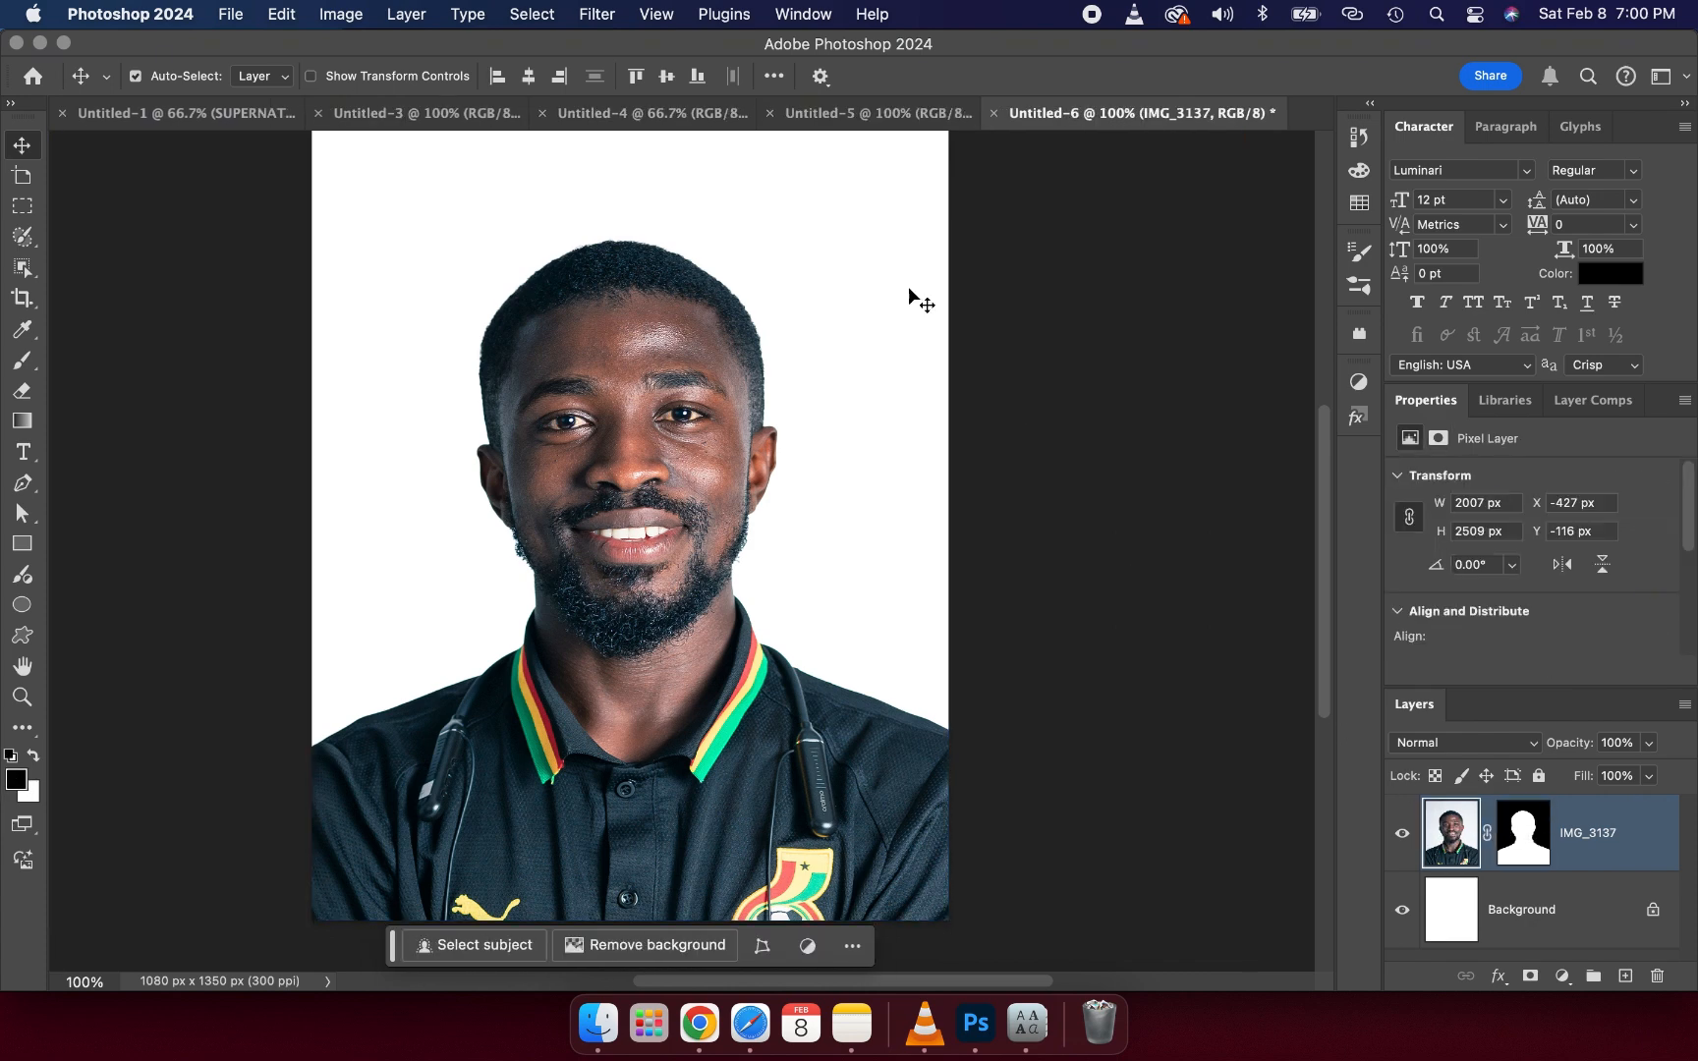
click(601, 14)
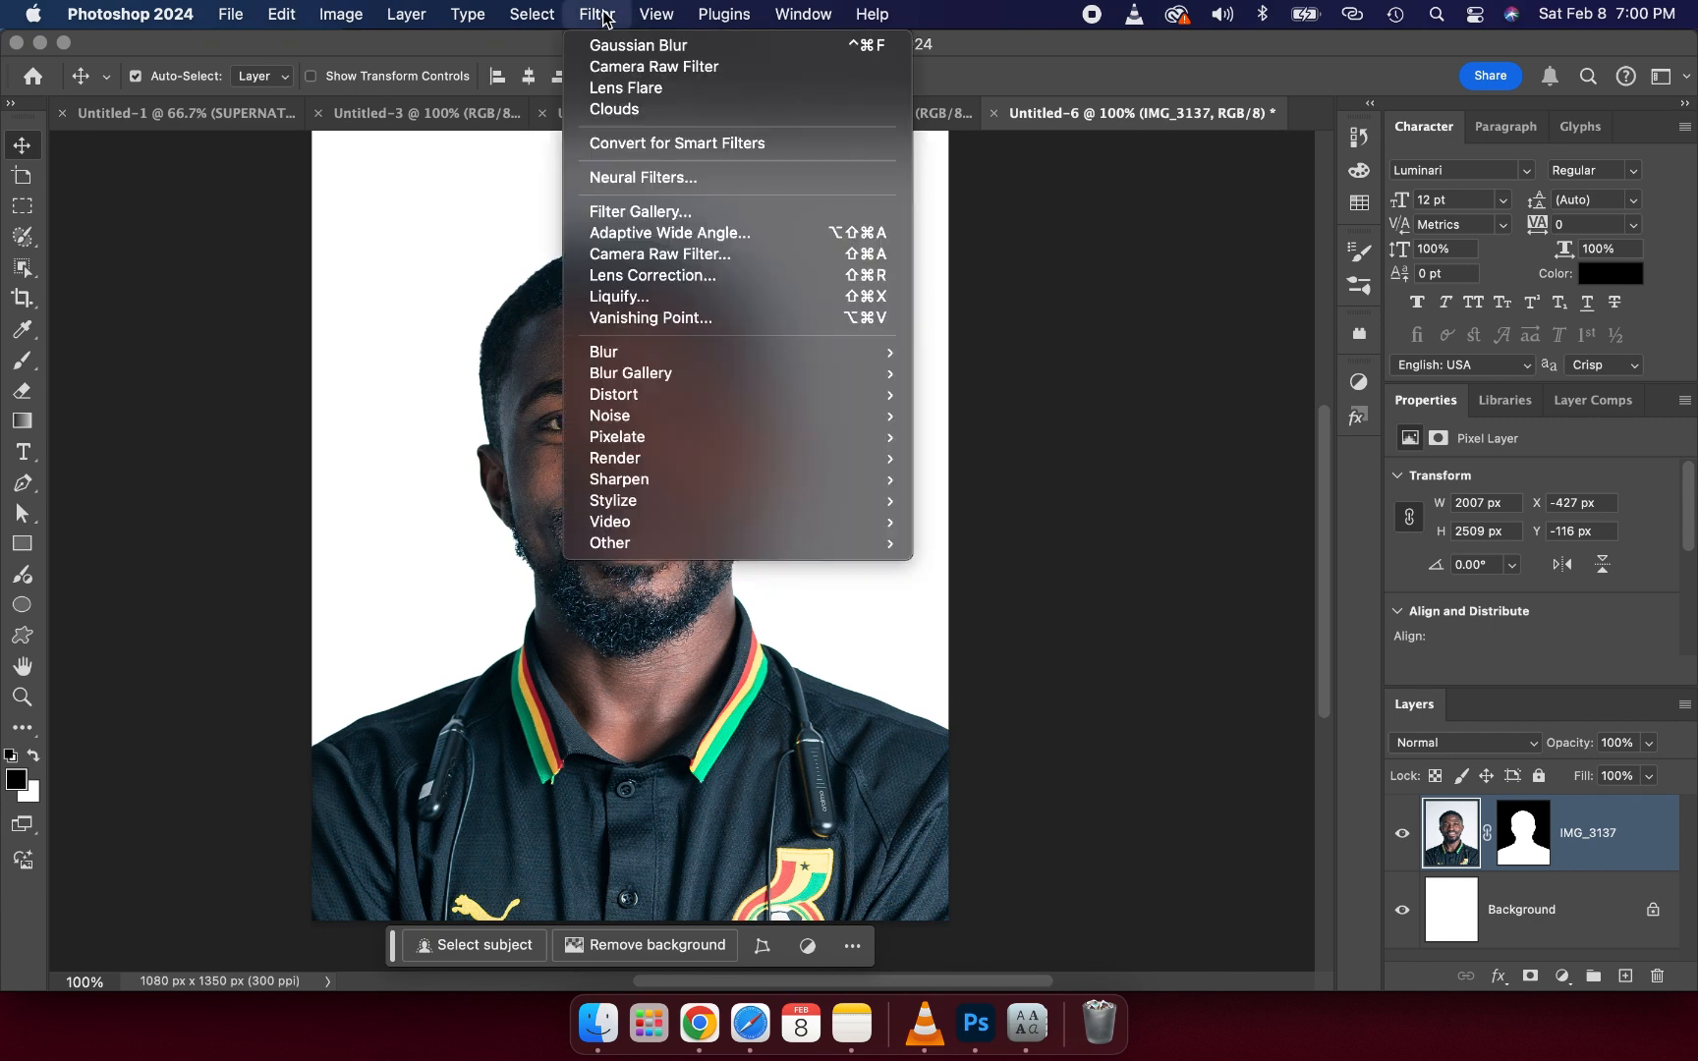
click(632, 256)
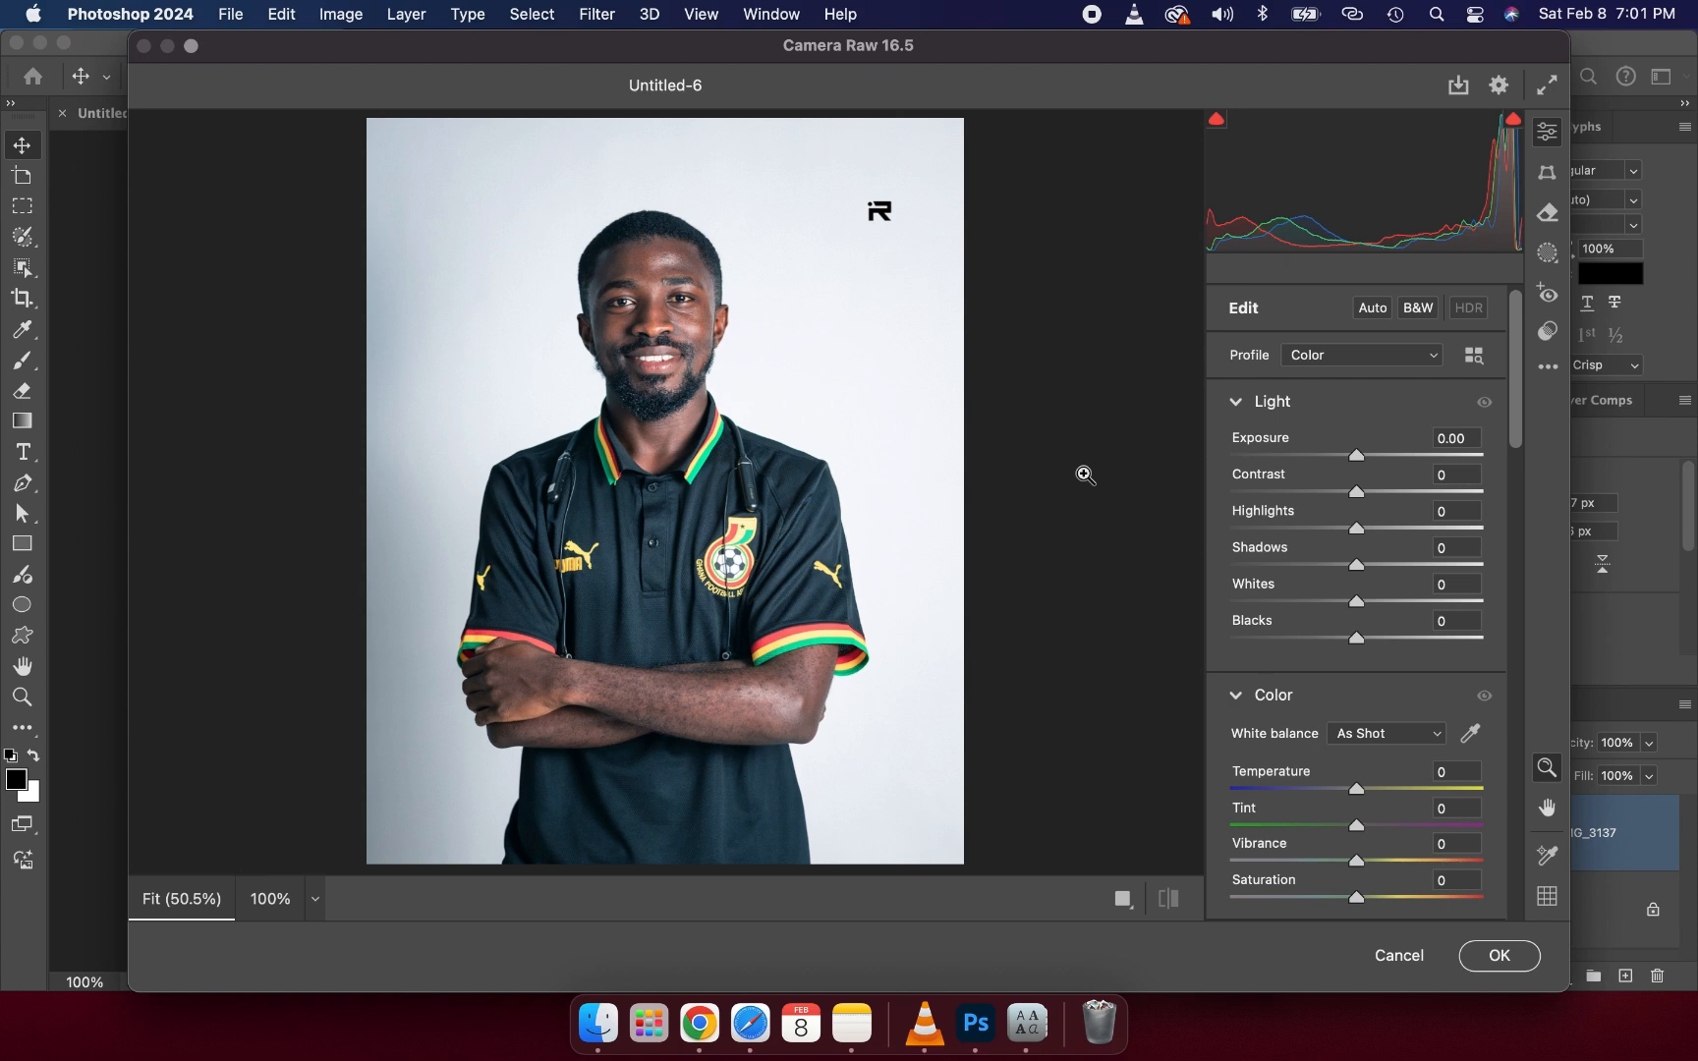
click(1418, 309)
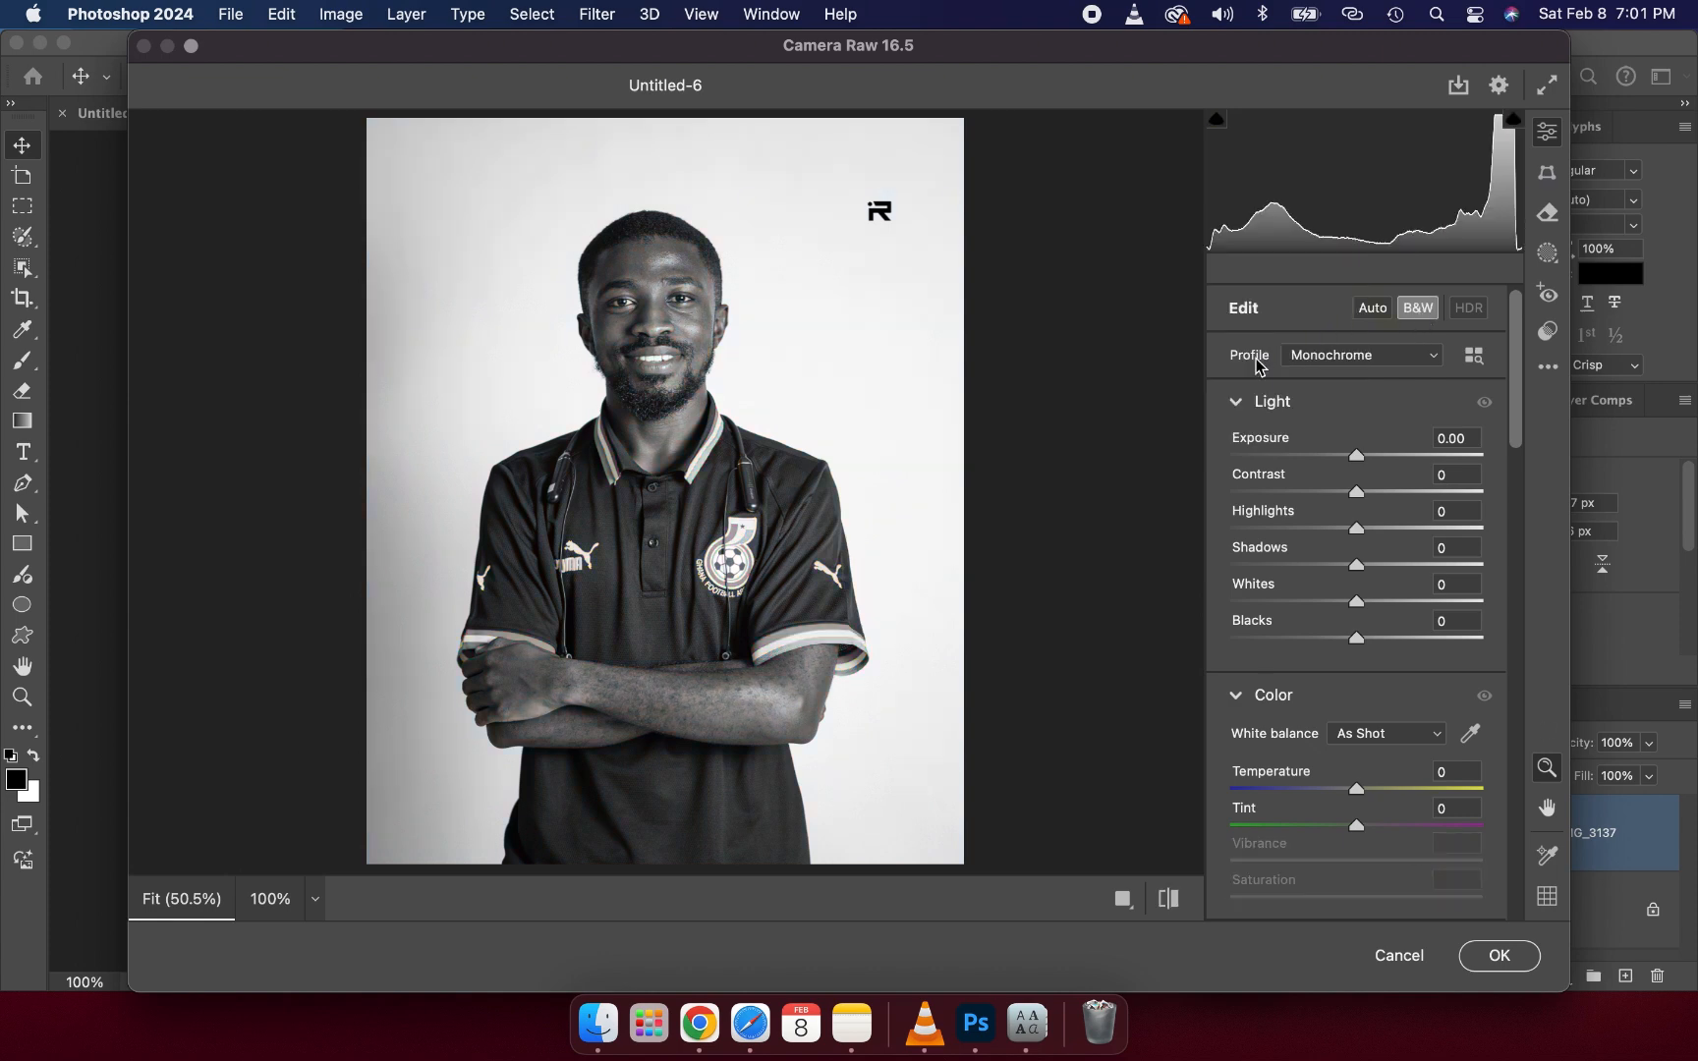
- Set exposure to +0.40, contrast to +16, highlights to -20 and whites to -18
click(1375, 492)
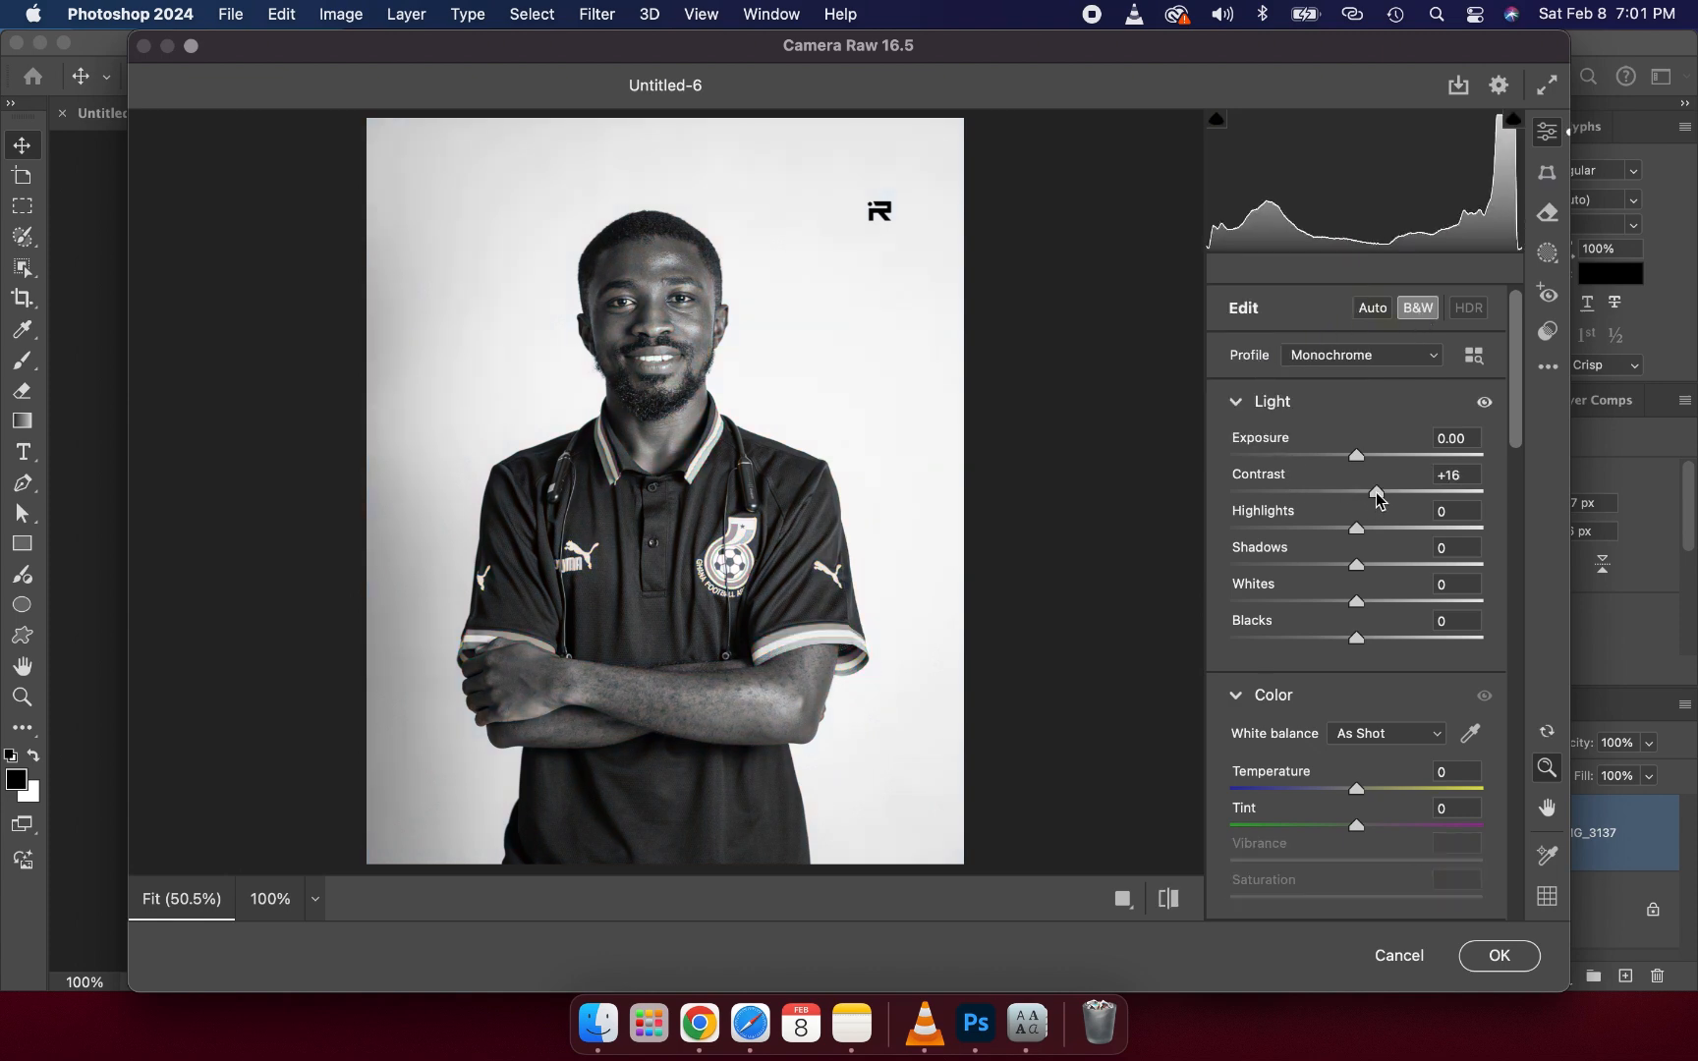
click(1331, 530)
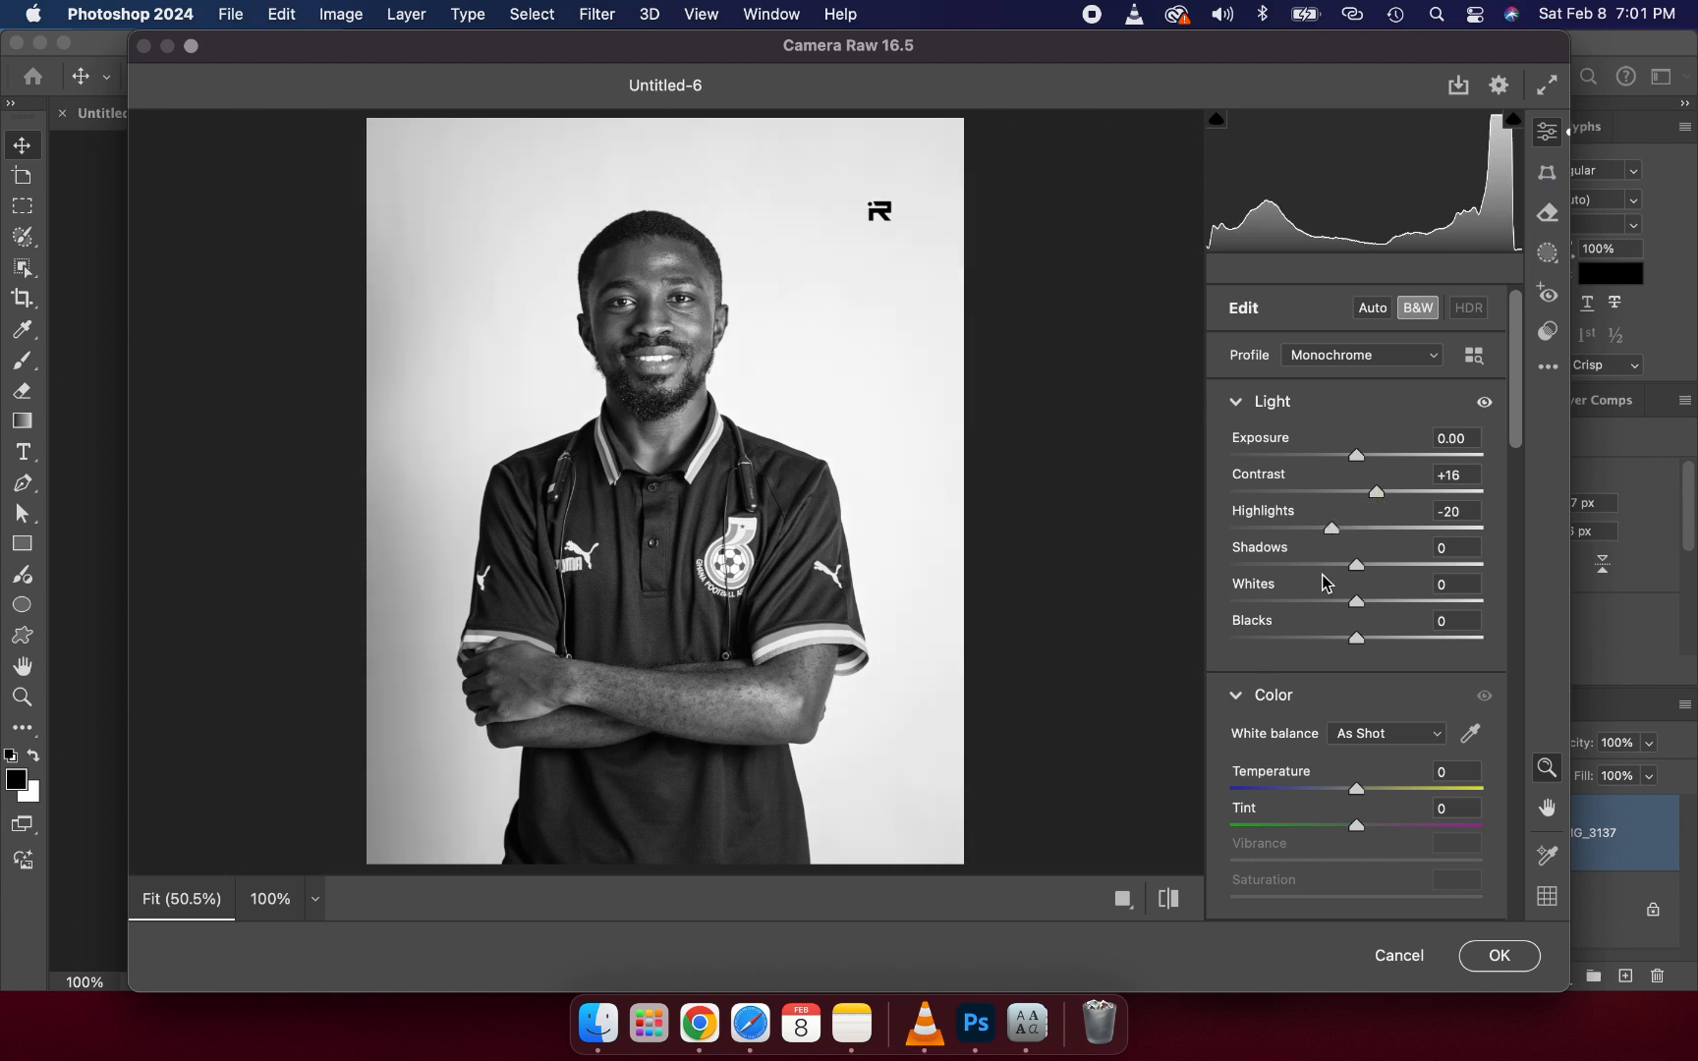
click(1333, 602)
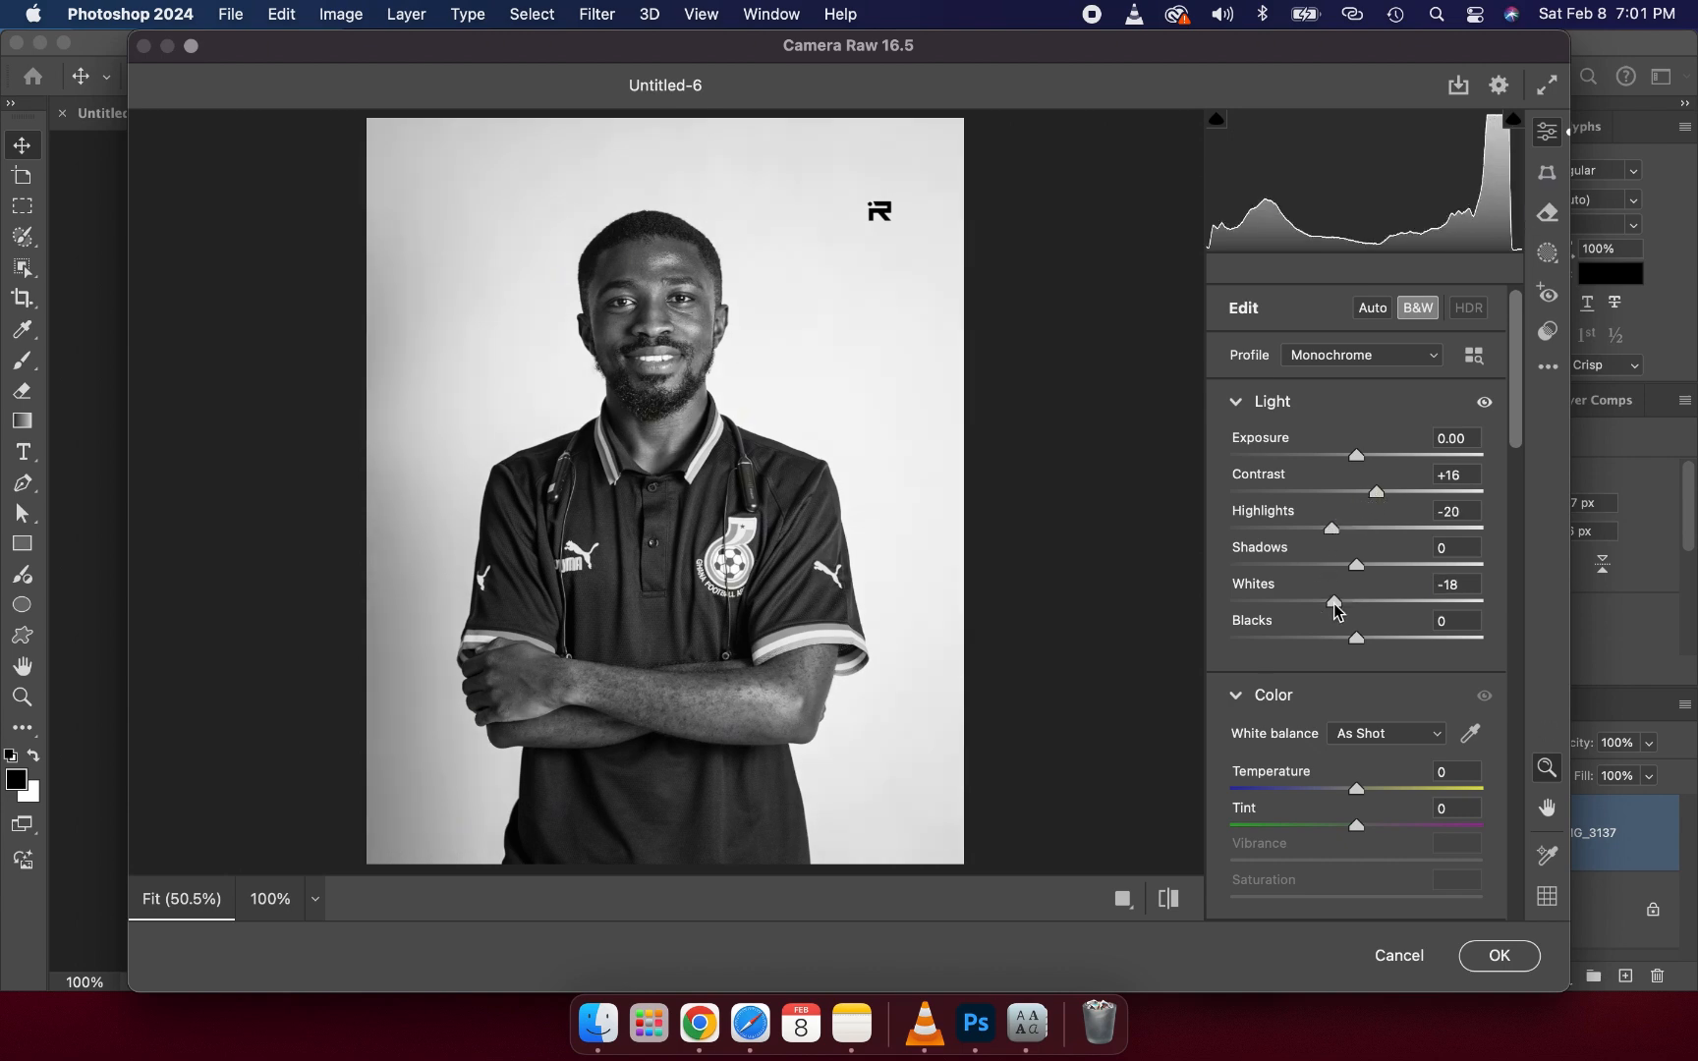
click(1371, 457)
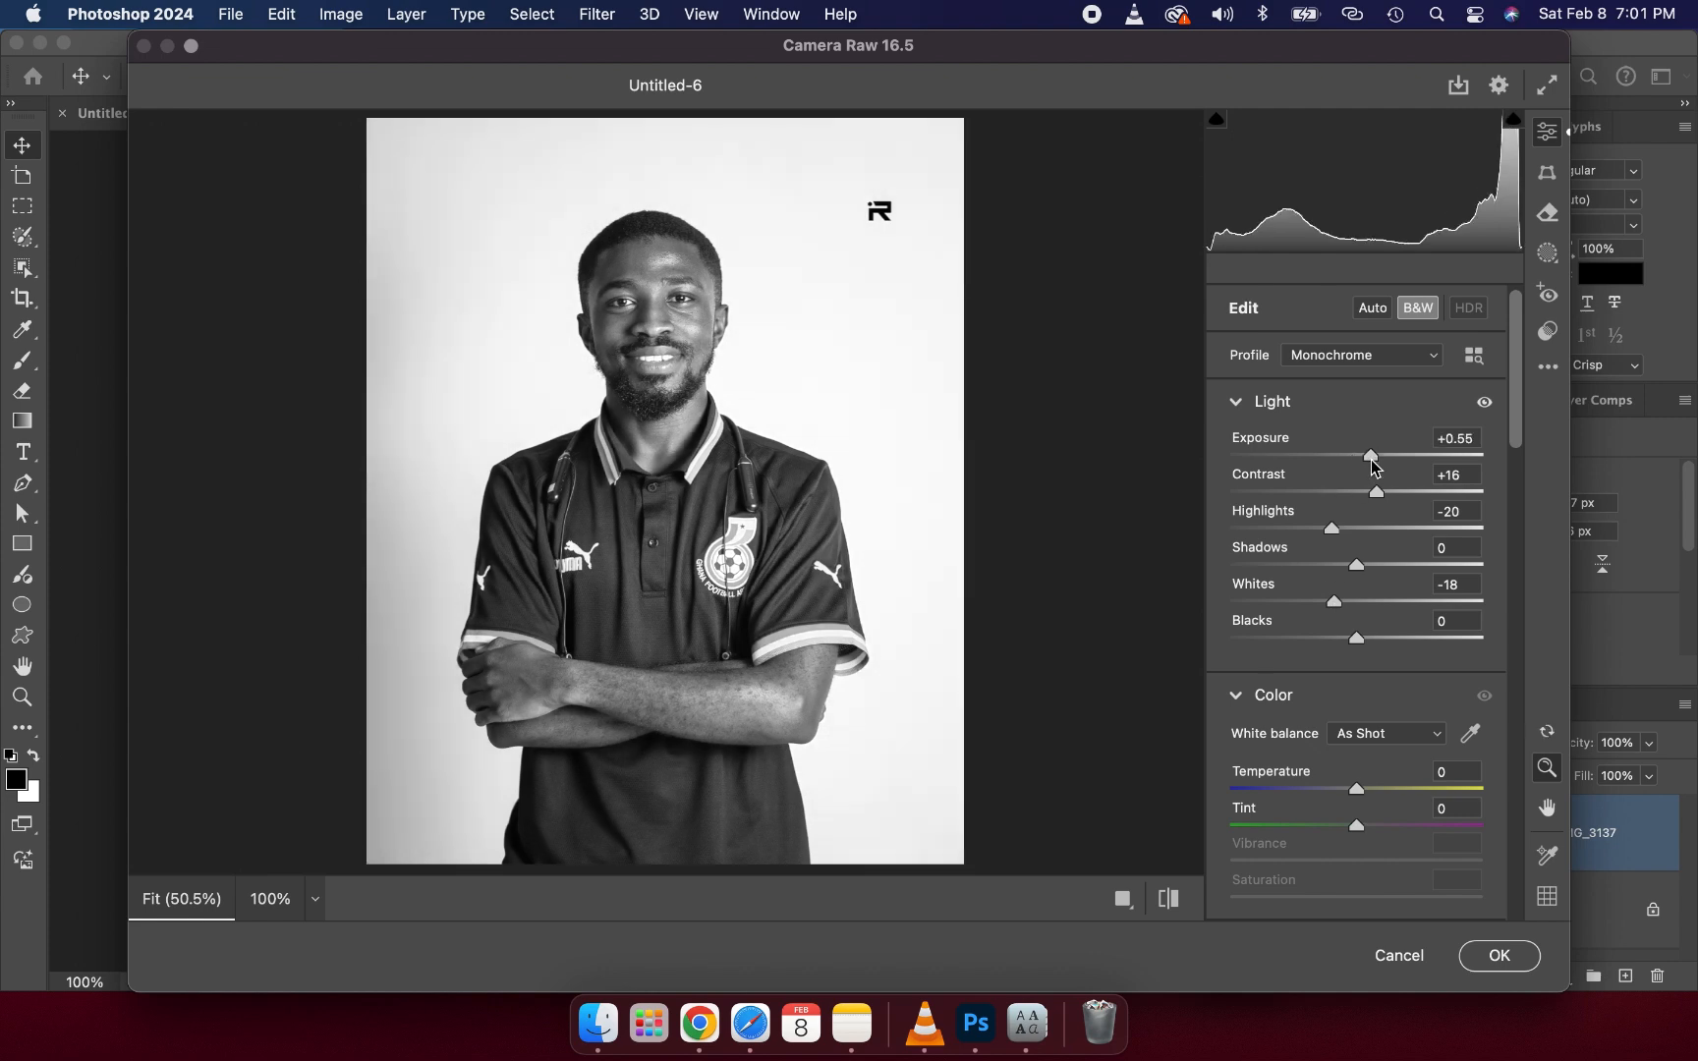
key(Down)
key(Down)
key(Down)
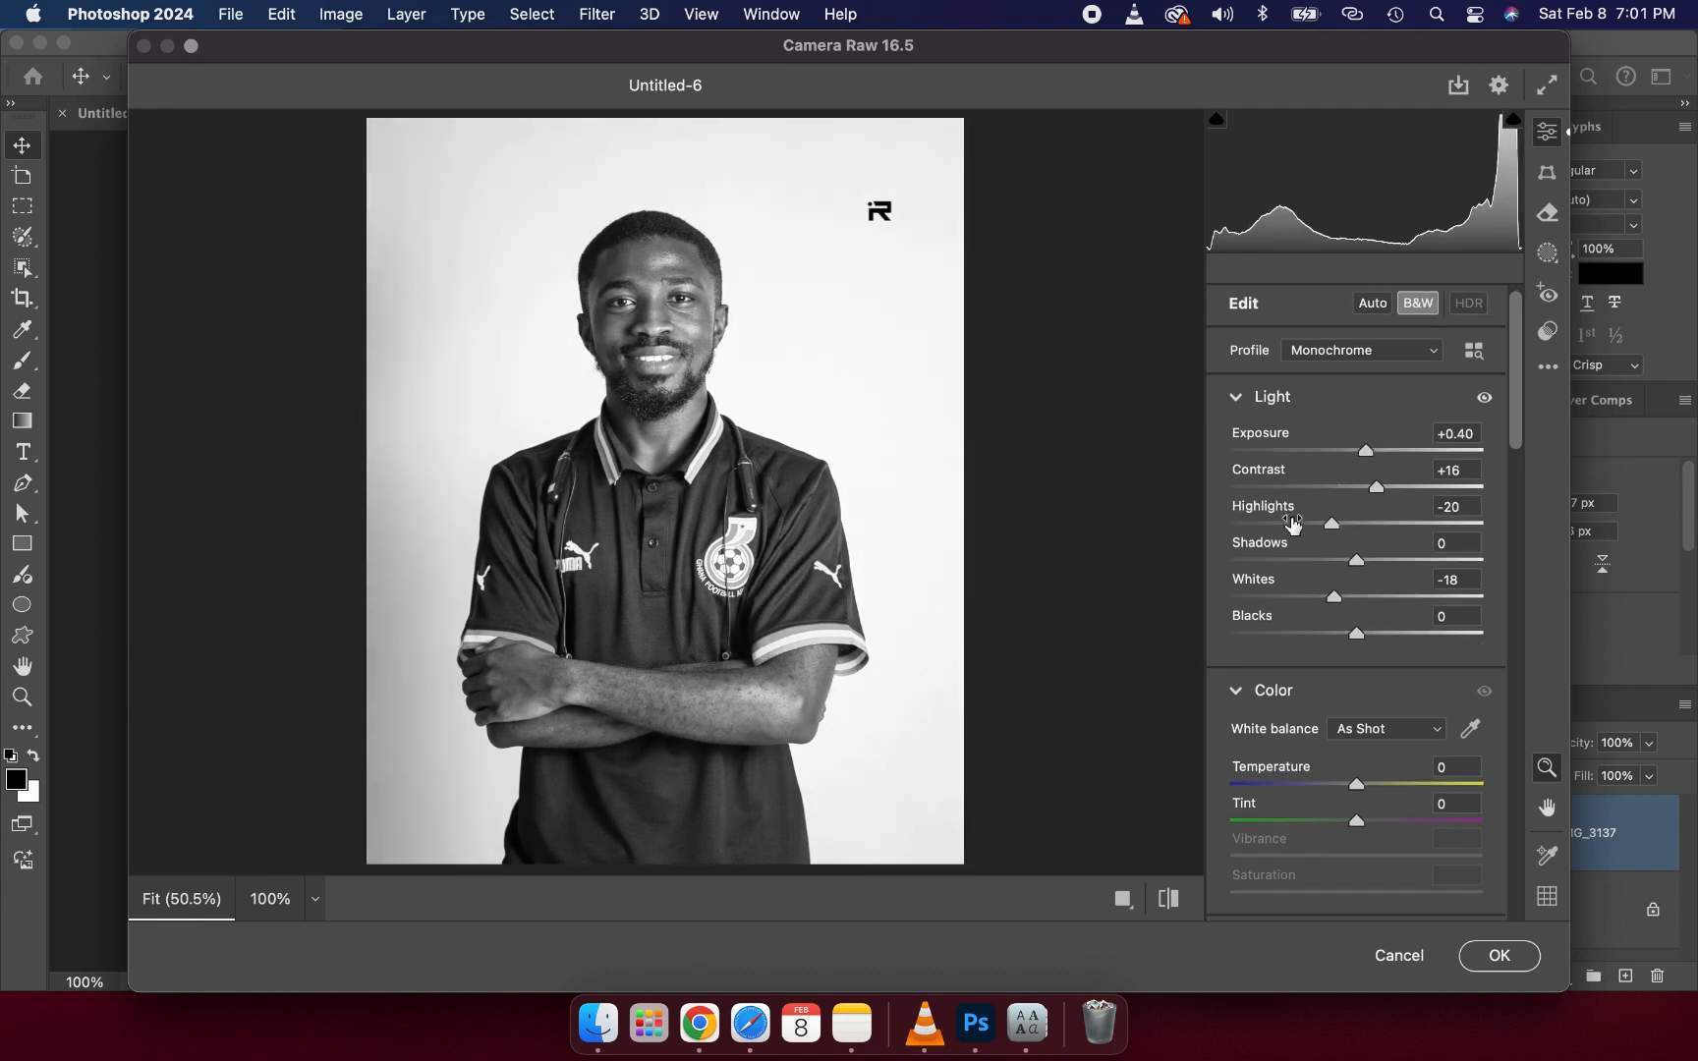
- Set the effects texture to +41 and clarity to +26
scroll(1292, 525, down, 2)
scroll(1292, 525, down, 10)
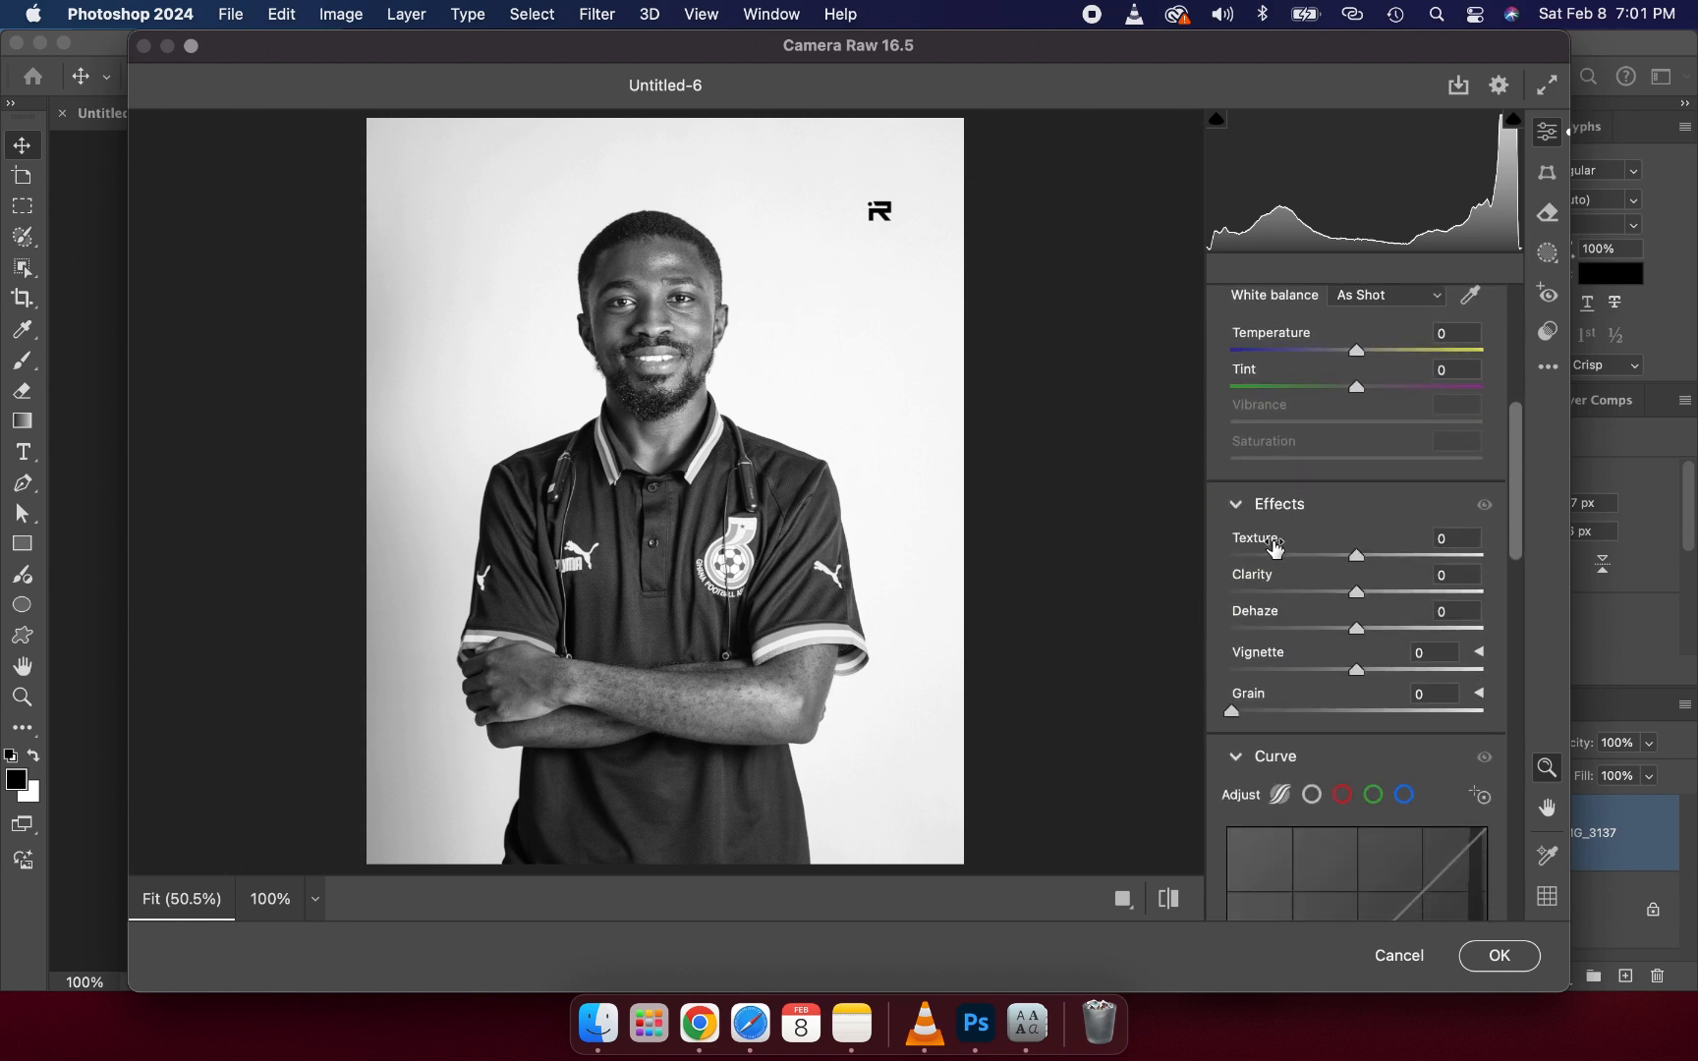
click(1394, 556)
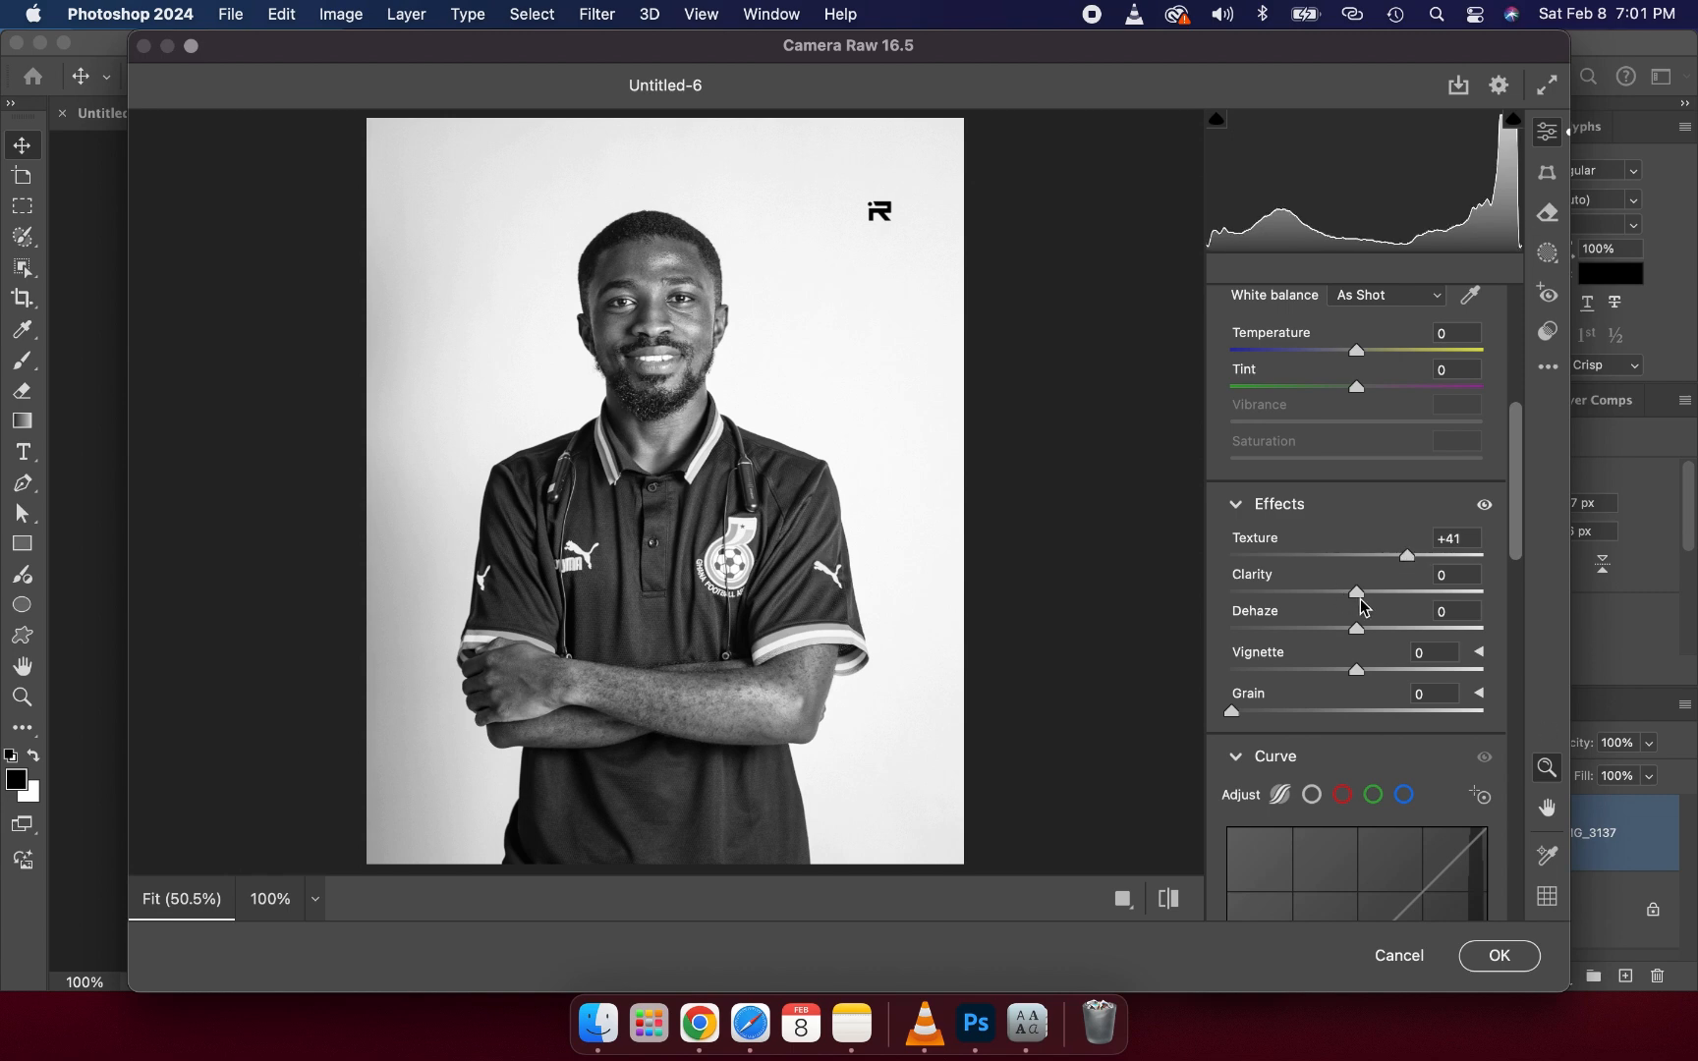
drag(1360, 595, 1387, 598)
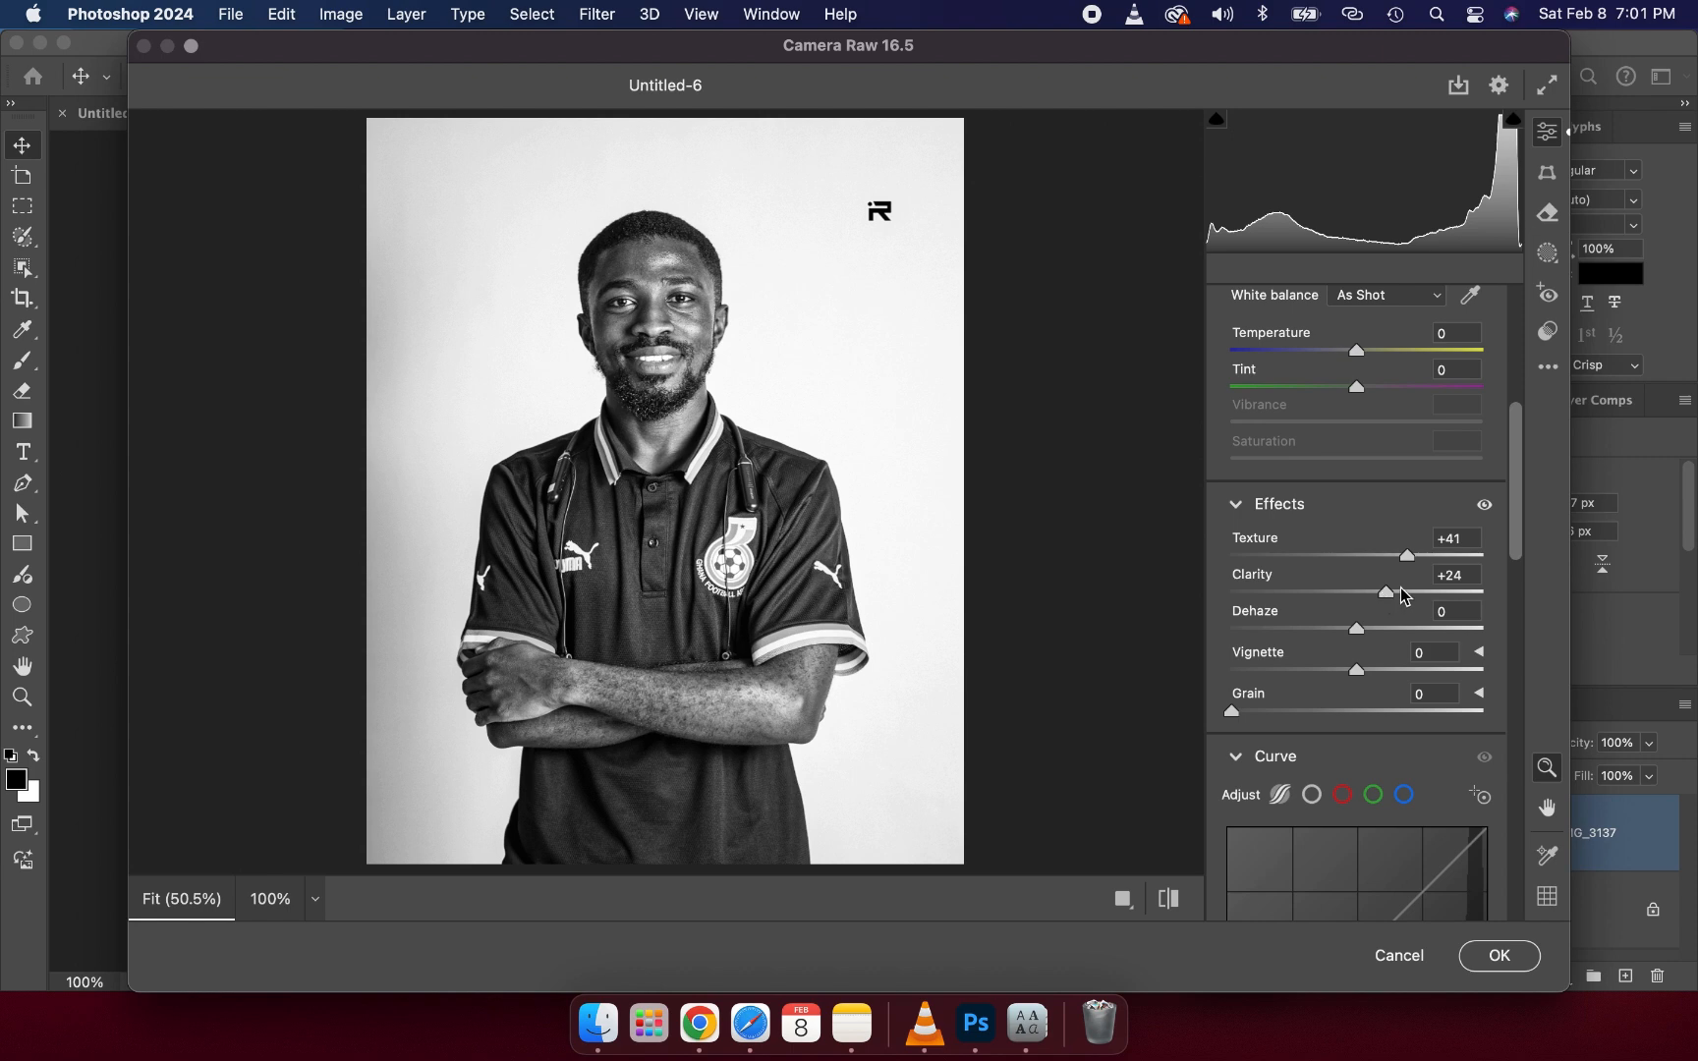
click(1402, 591)
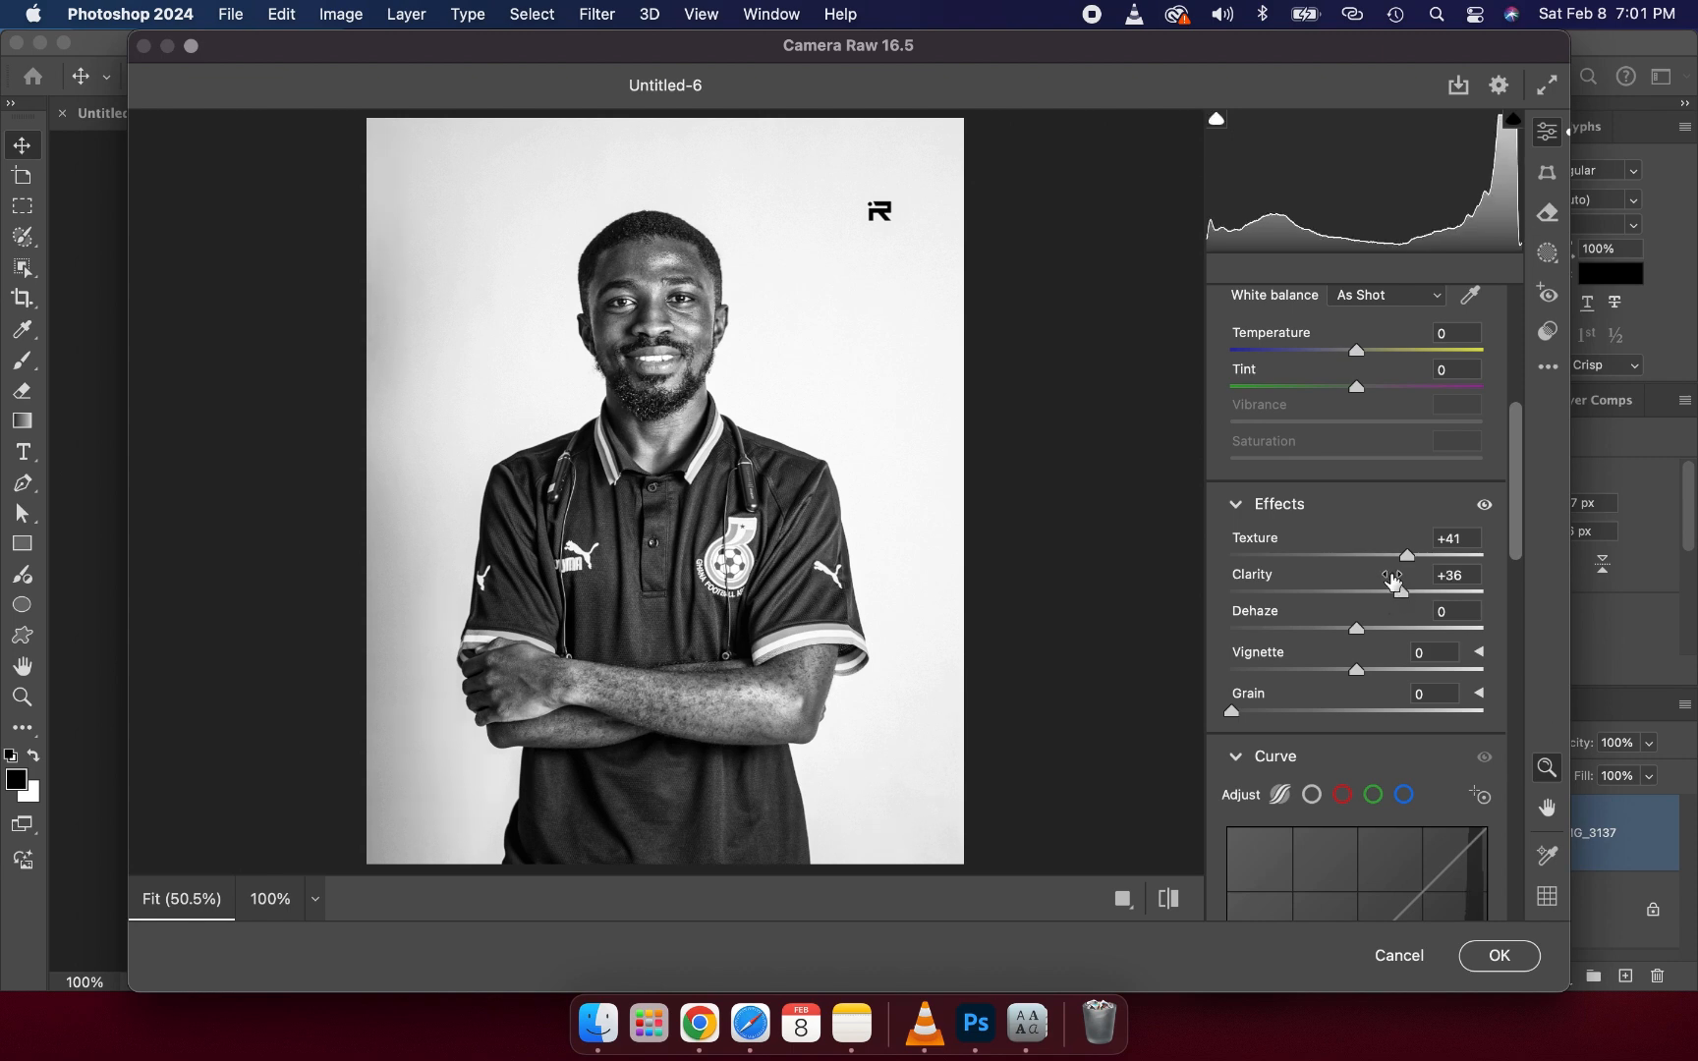
drag(1392, 594, 1390, 596)
drag(1393, 599, 1387, 596)
- Set detail sharpening to 25 and noise reduction to 20
scroll(1317, 616, down, 3)
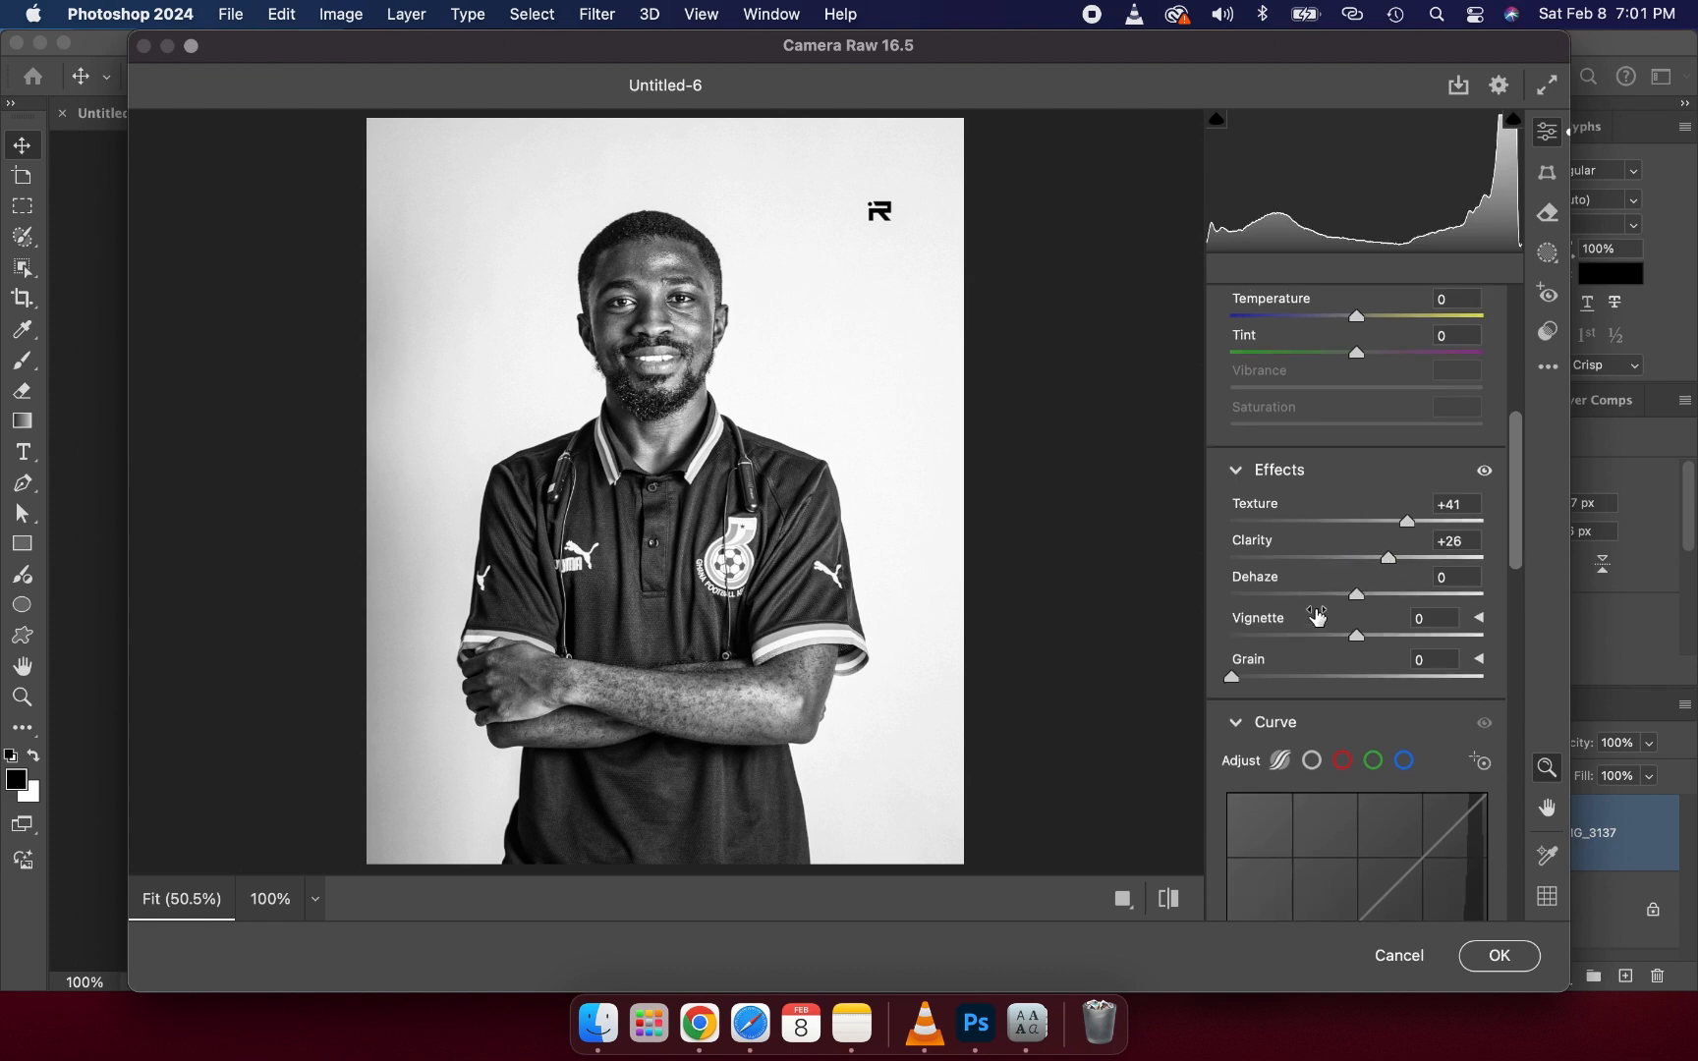
scroll(1317, 616, down, 15)
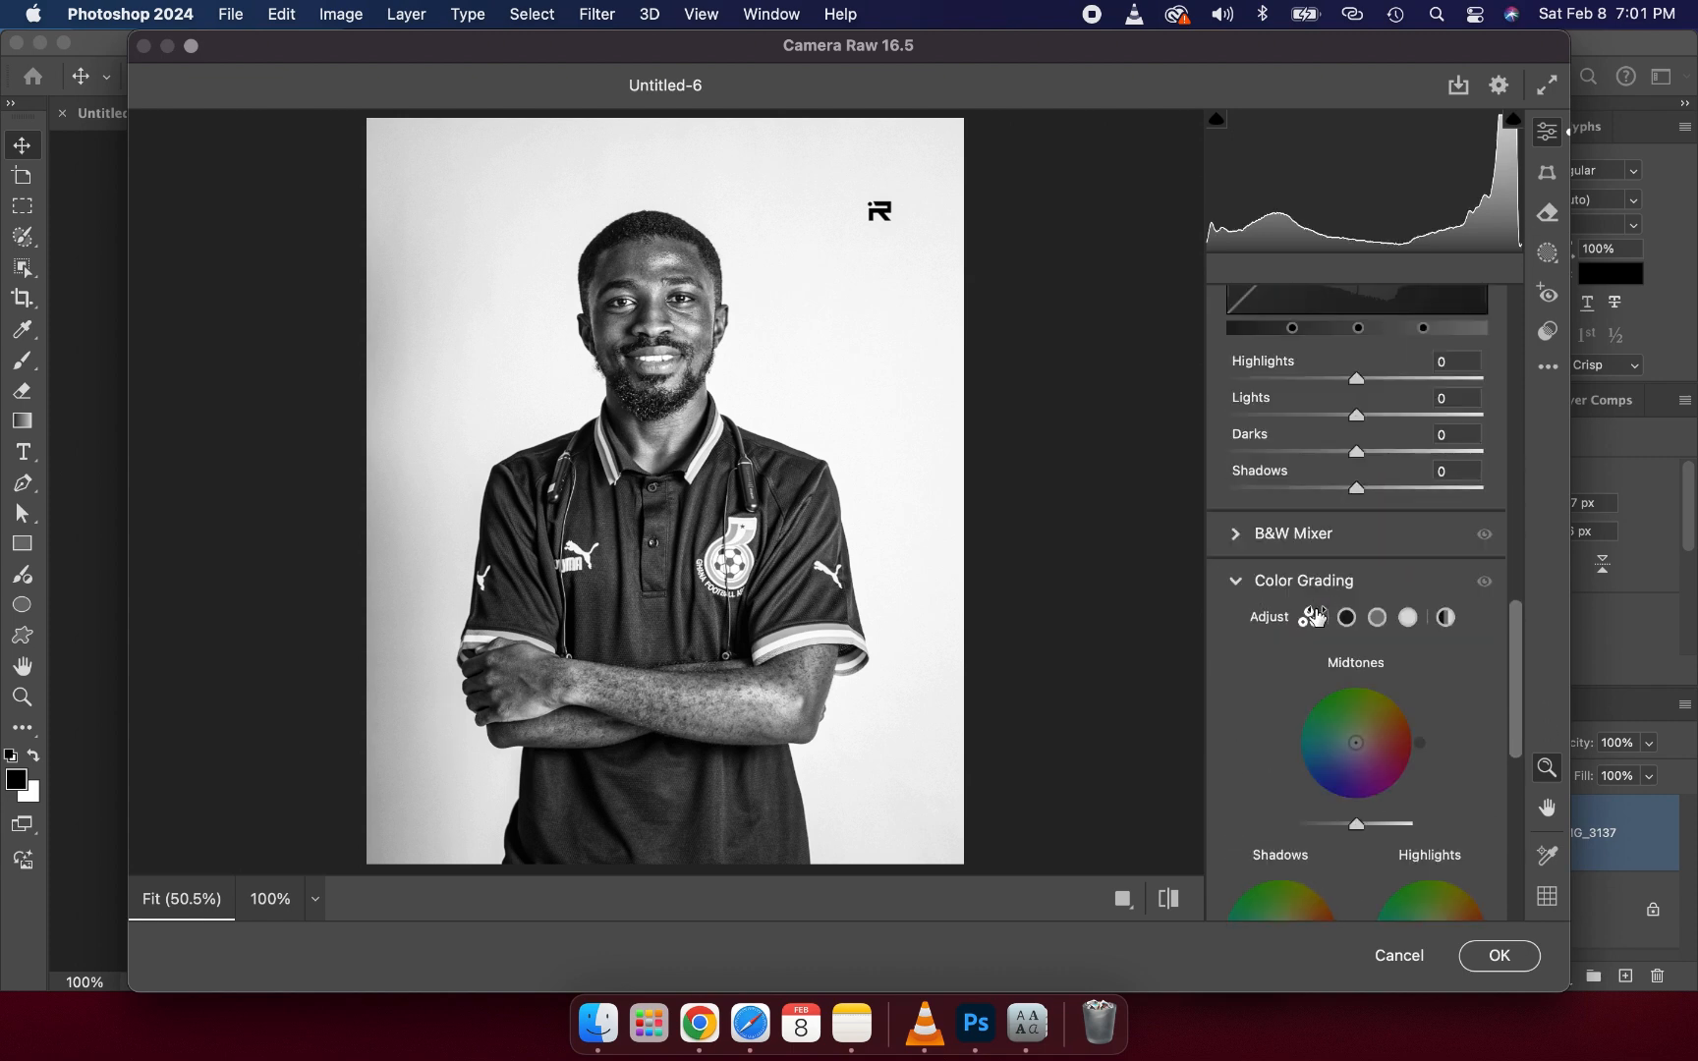
scroll(1315, 616, down, 12)
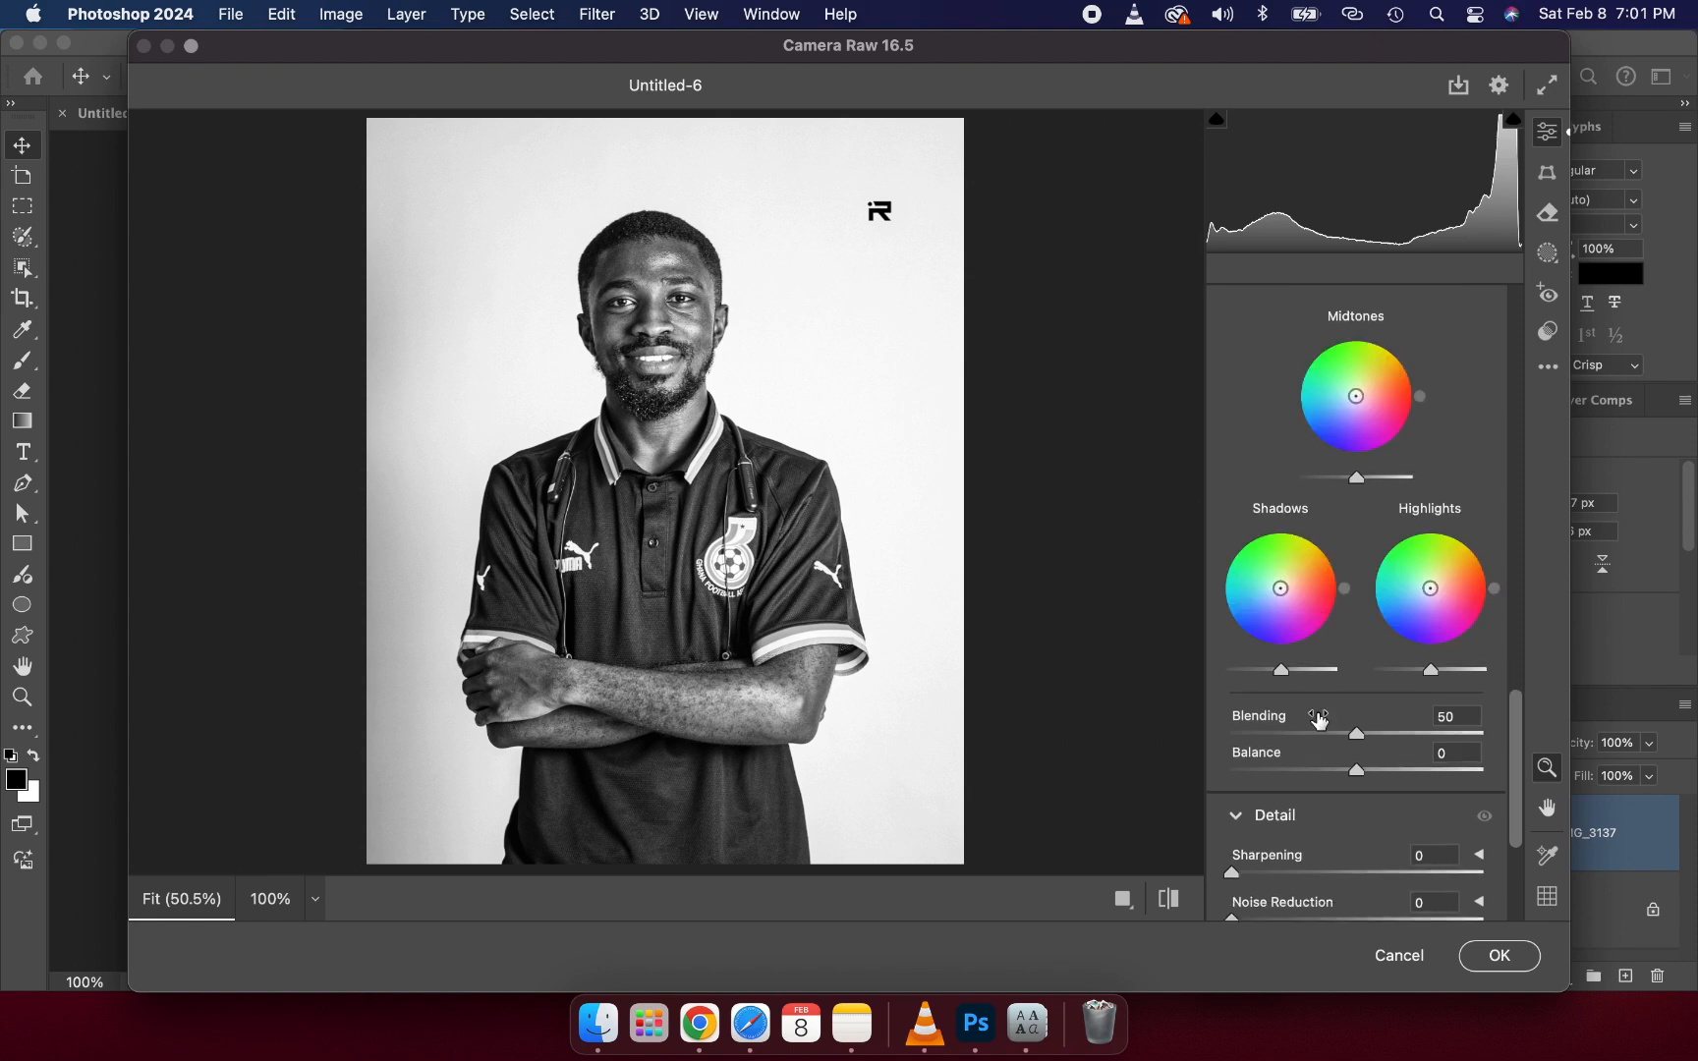
scroll(1316, 712, down, 5)
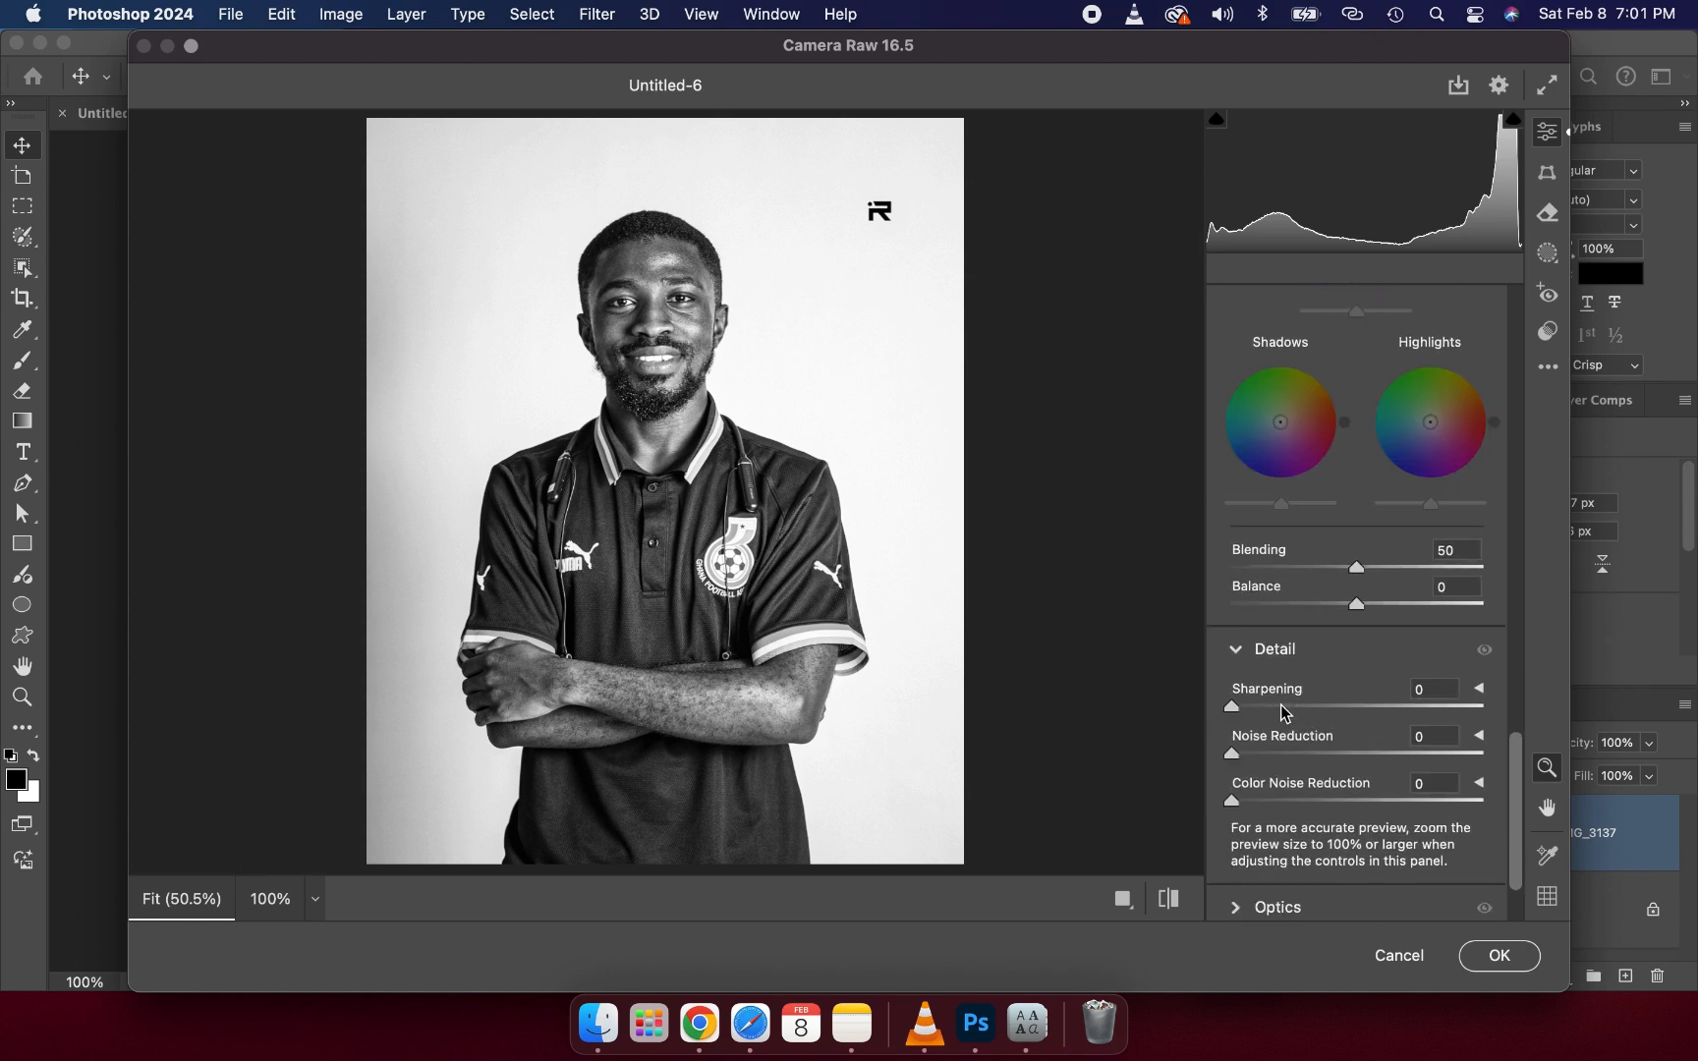
click(1274, 707)
click(1282, 754)
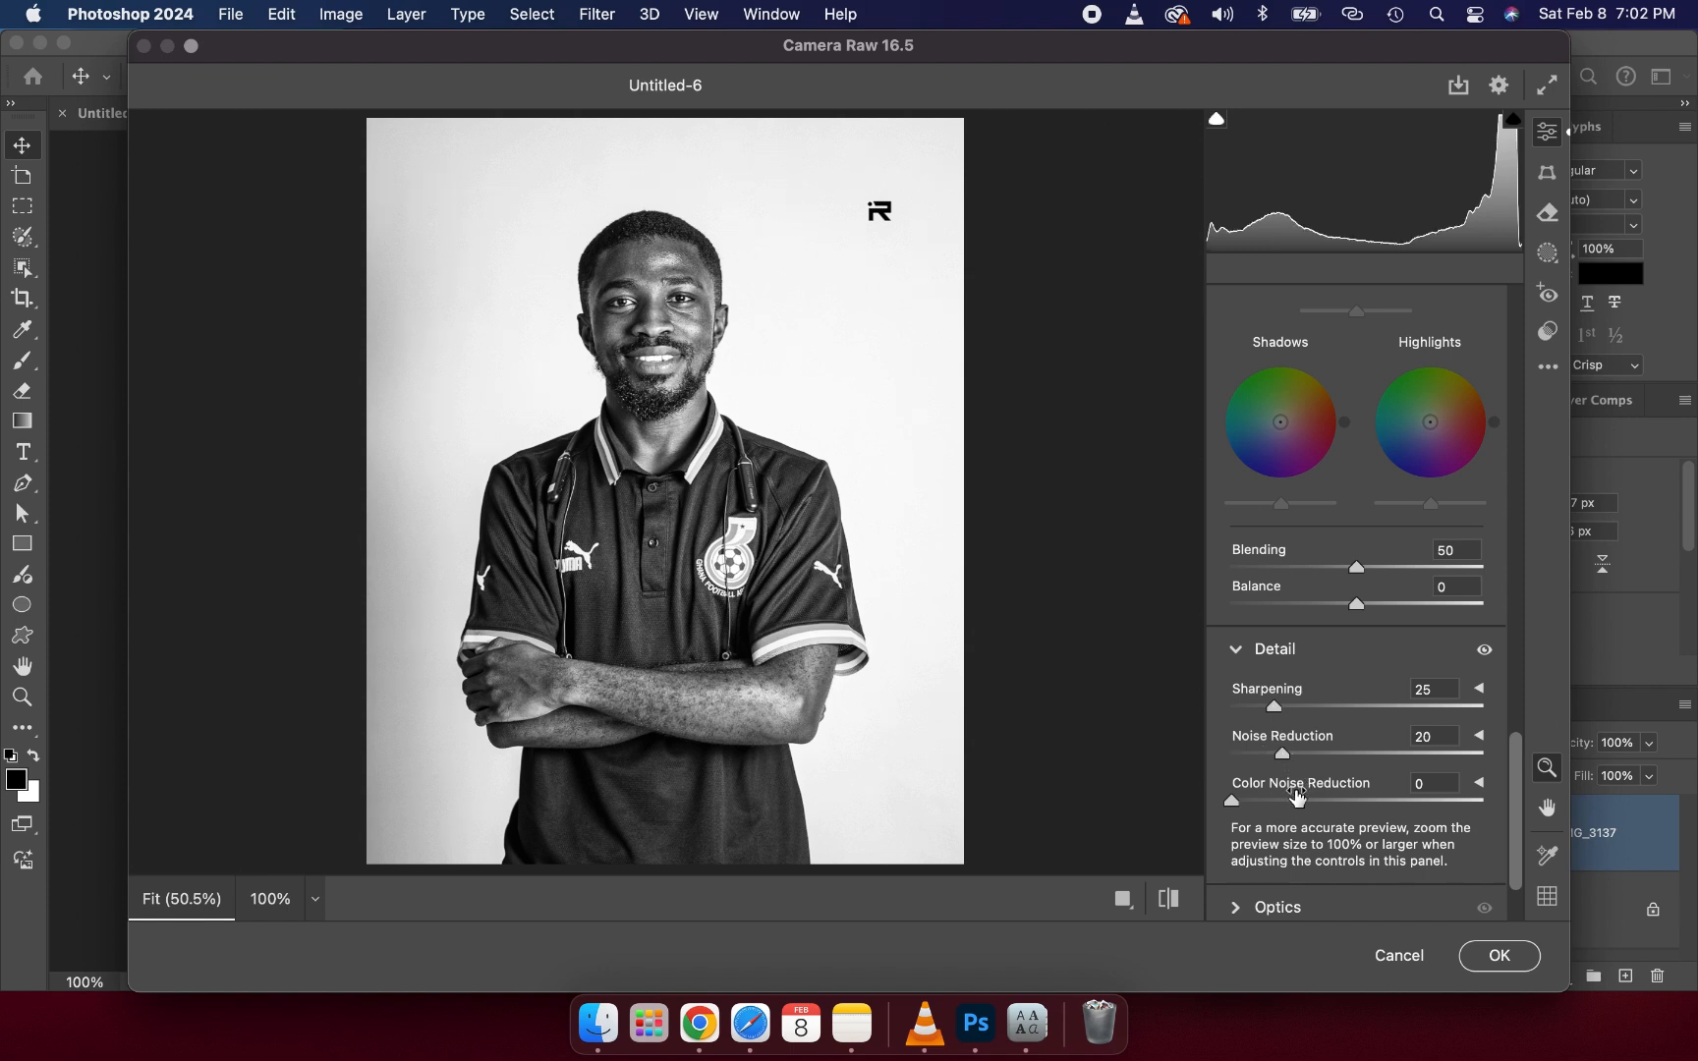
drag(1181, 903, 1181, 904)
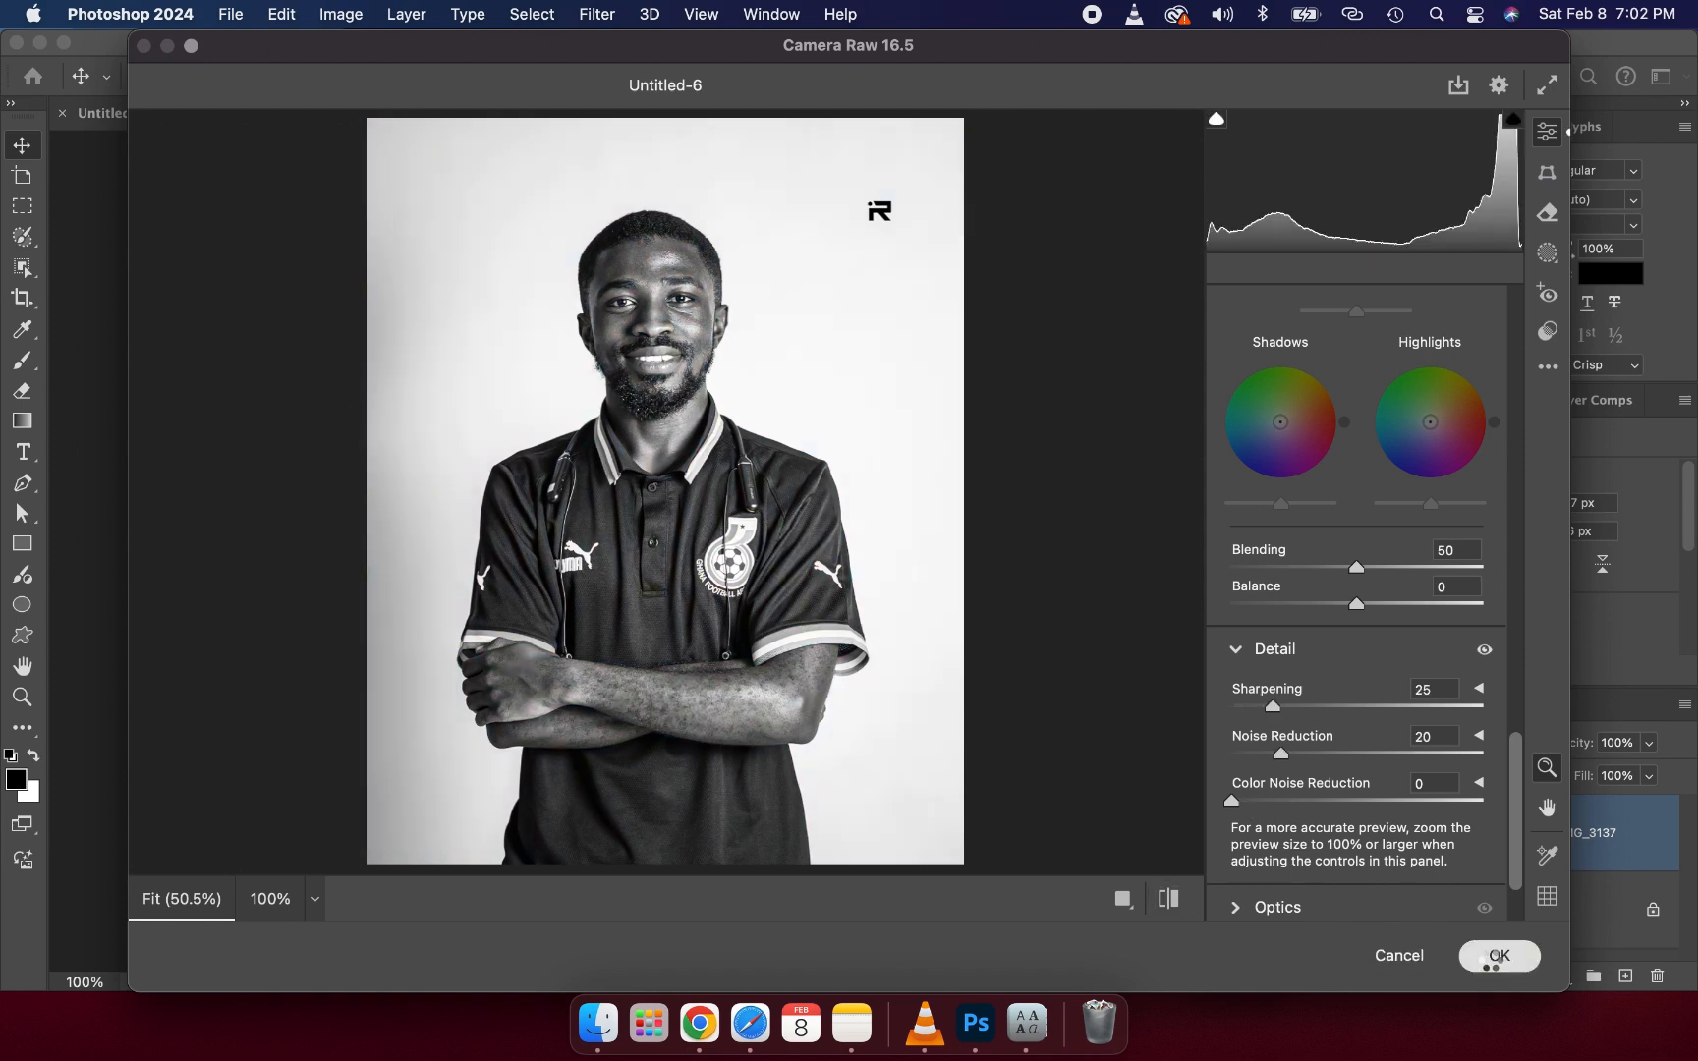
- Apply the Camera Raw adjustments and copy the city skyline layer from the reference flyer into the new document
click(1491, 958)
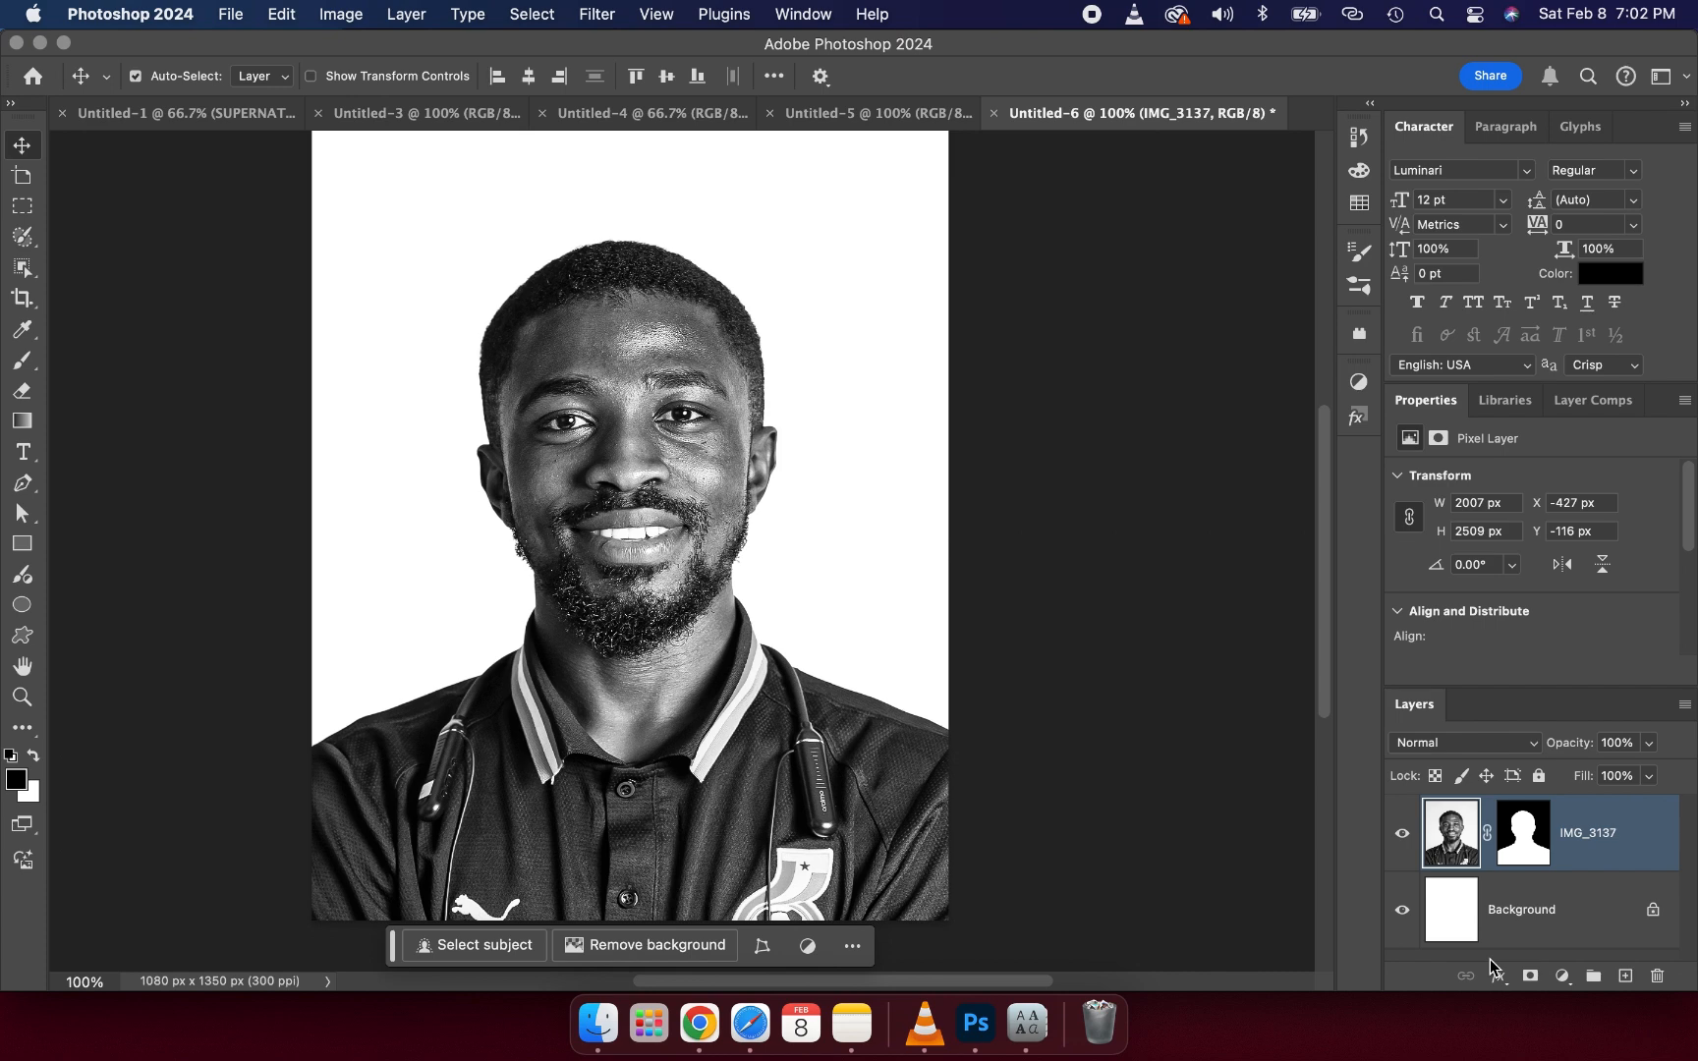
click(857, 123)
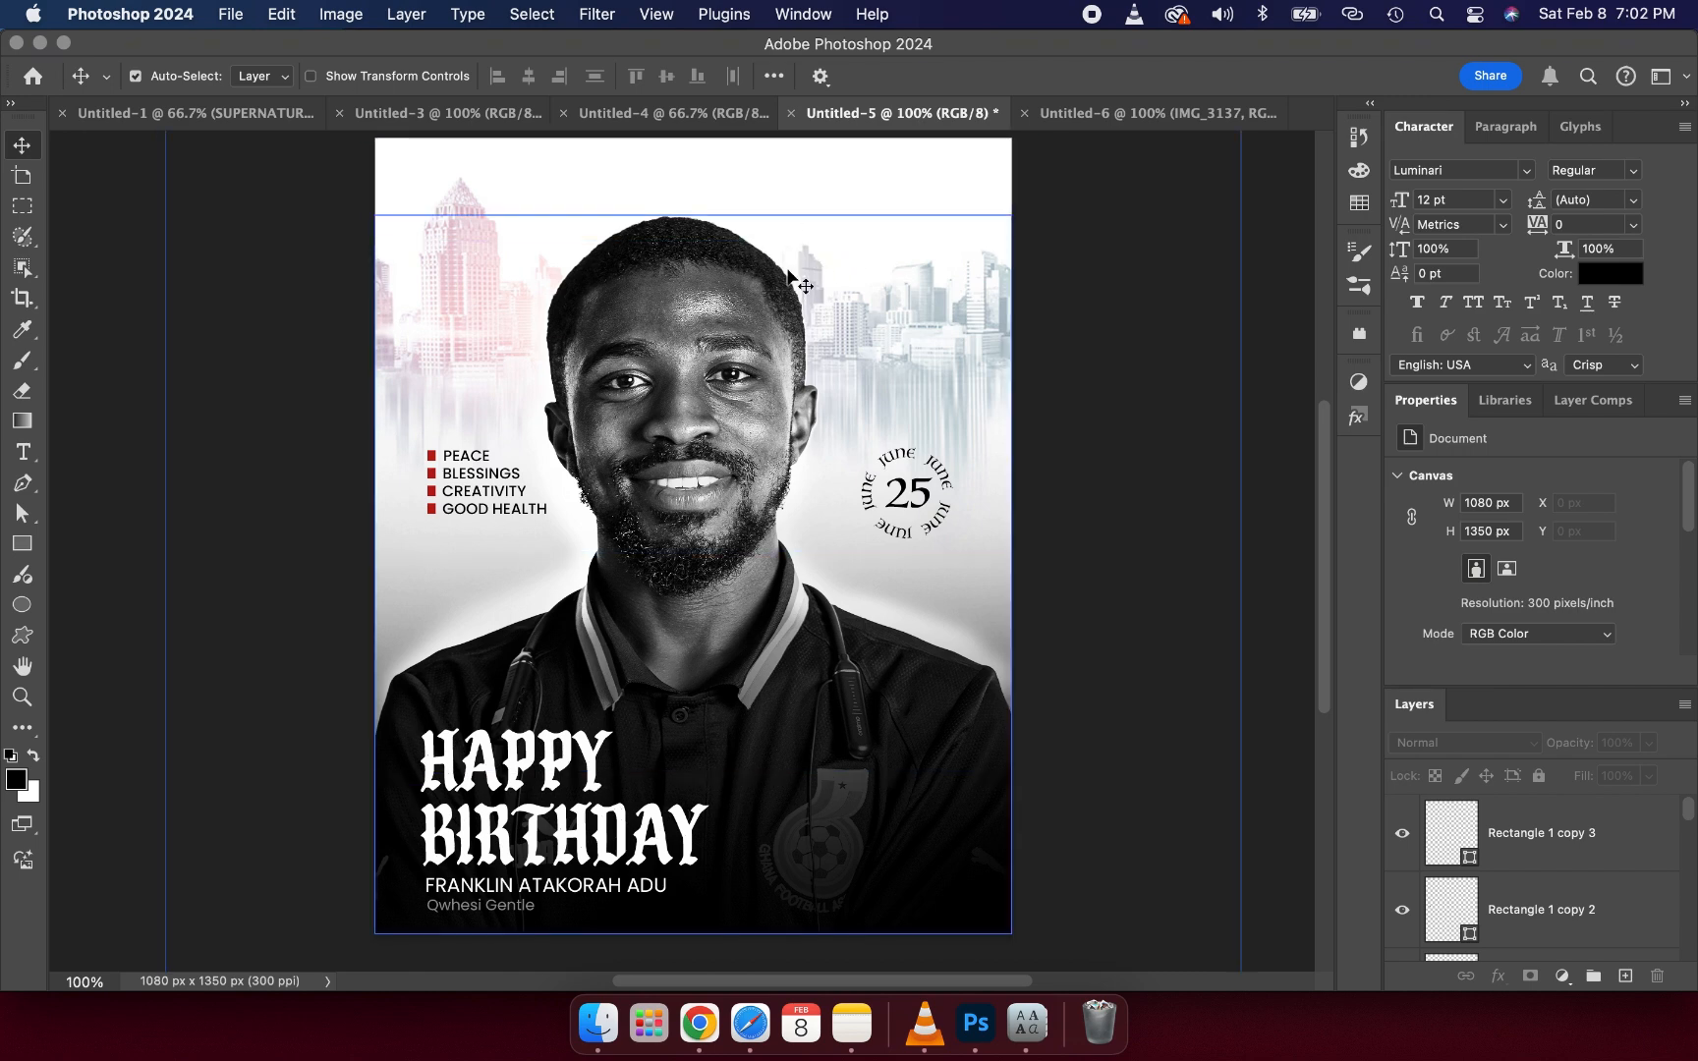
click(904, 227)
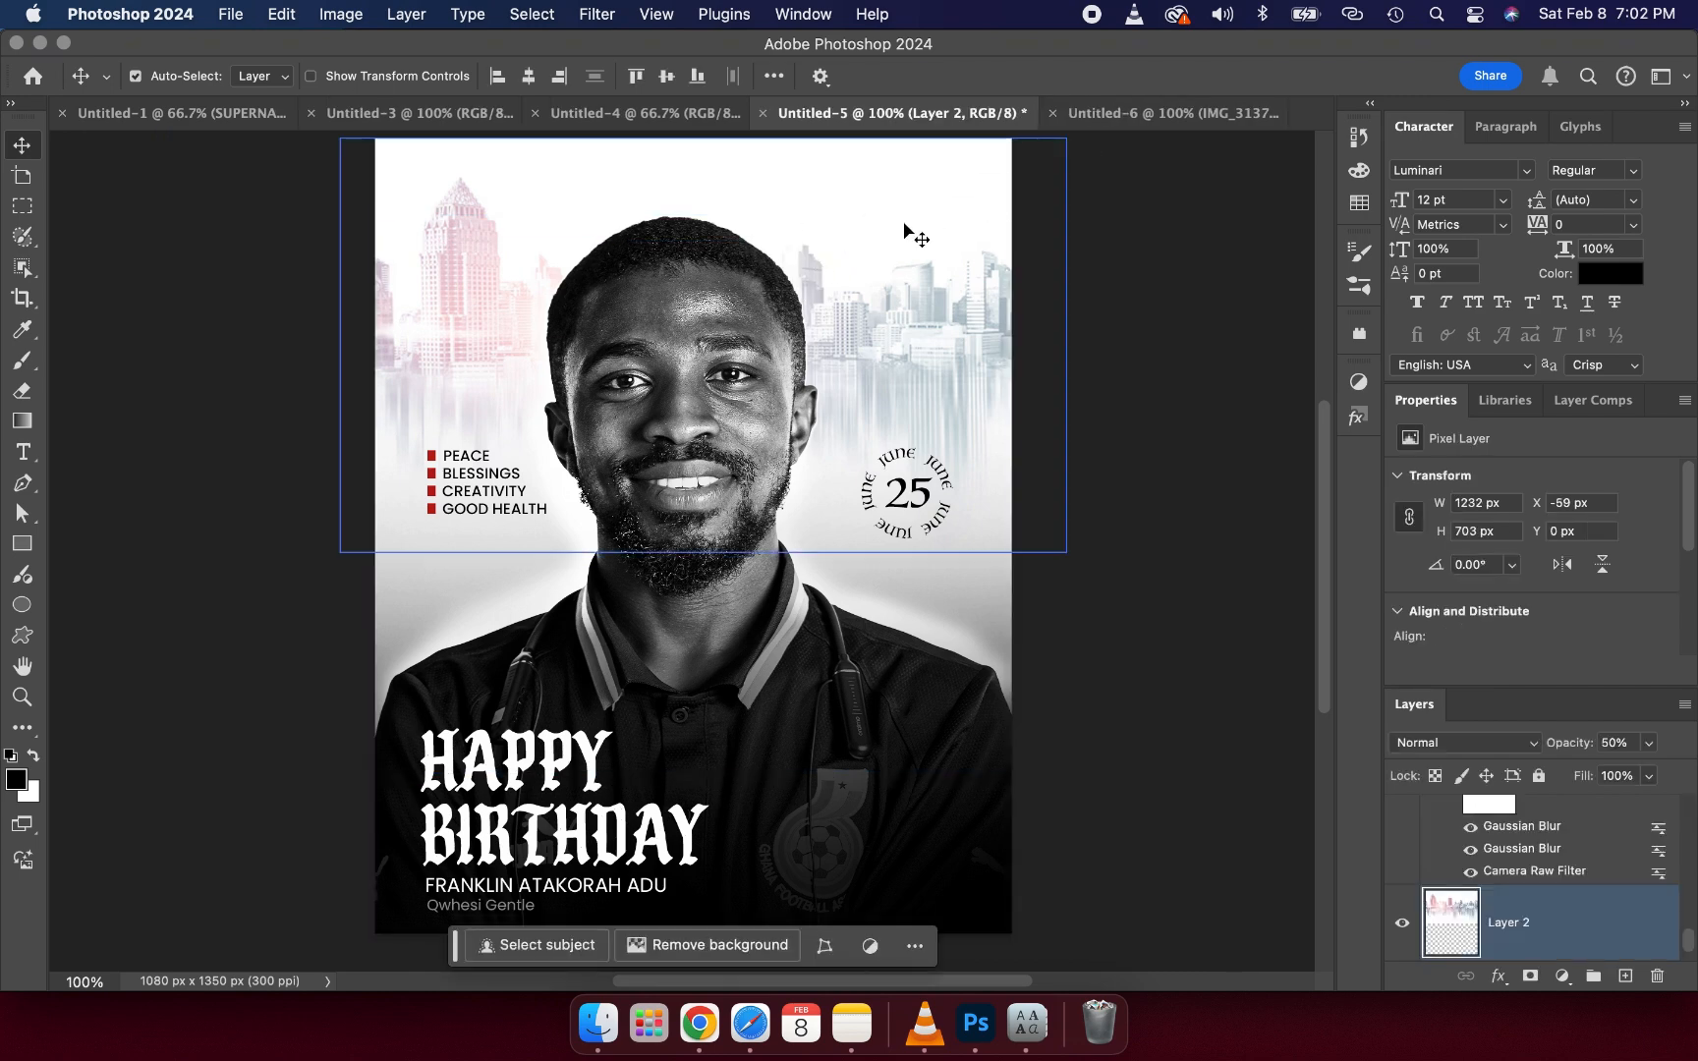
drag(904, 224, 617, 324)
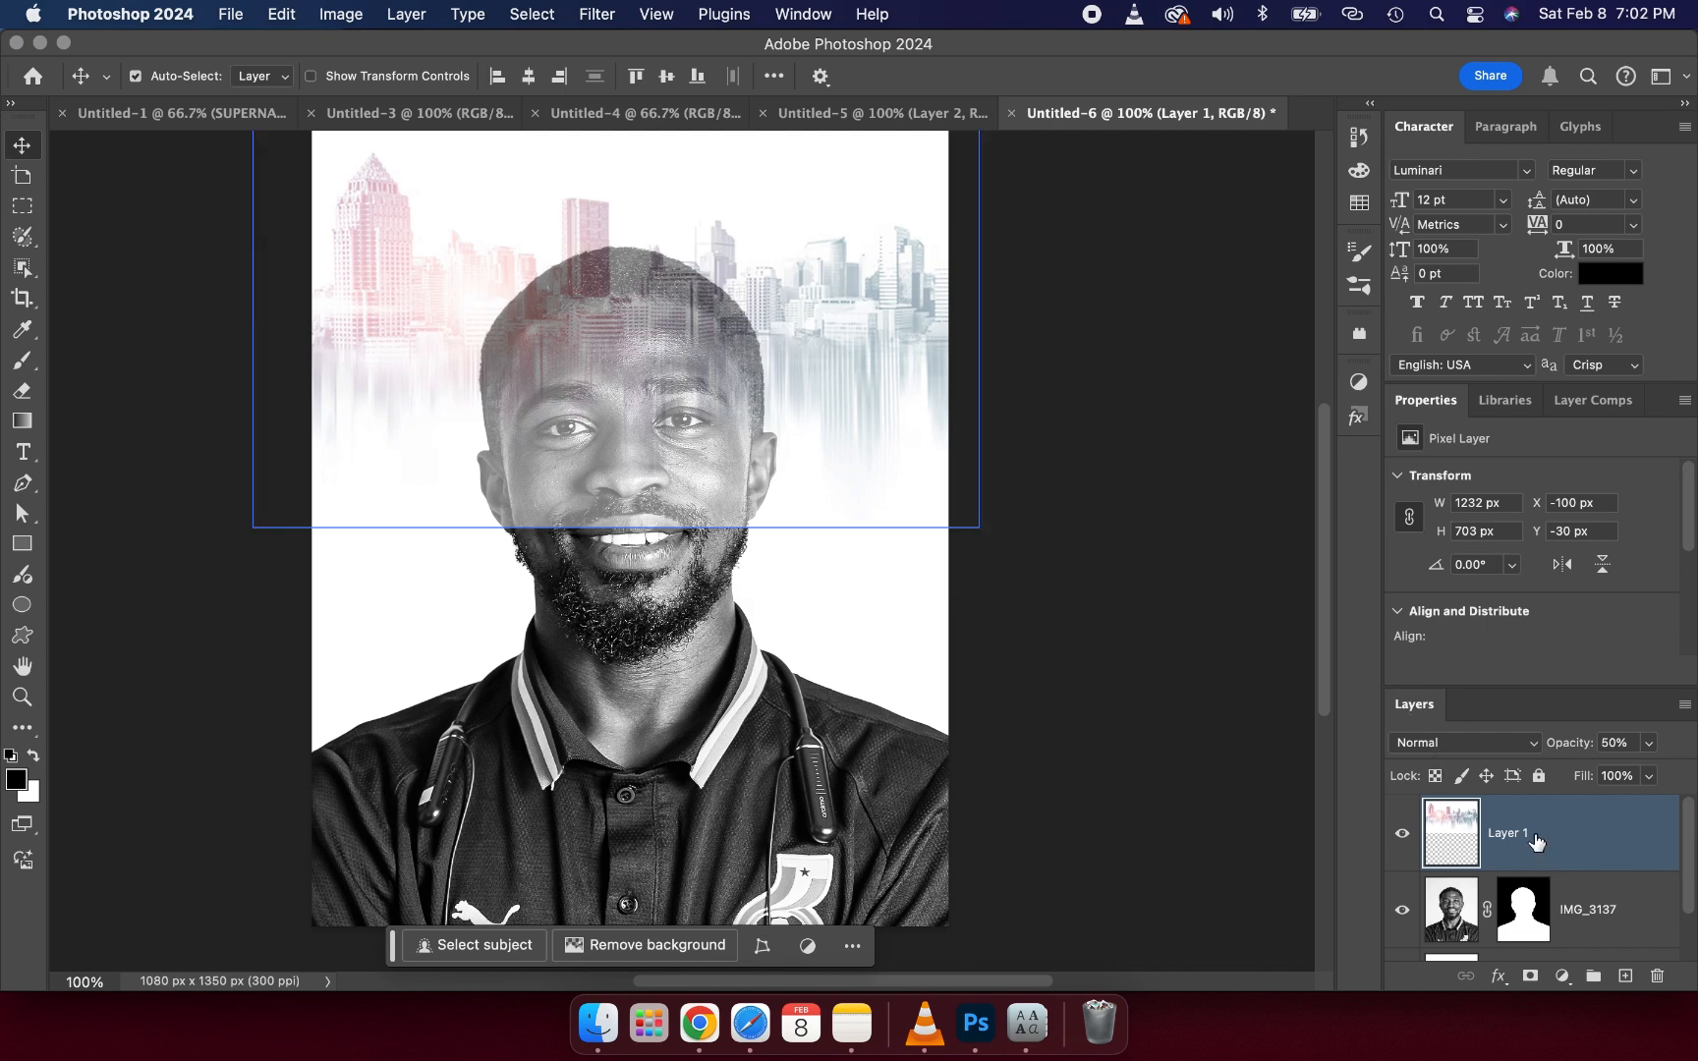
- Move the skyline layer beneath the portrait layer and set its opacity to 50%
drag(1533, 841, 1518, 948)
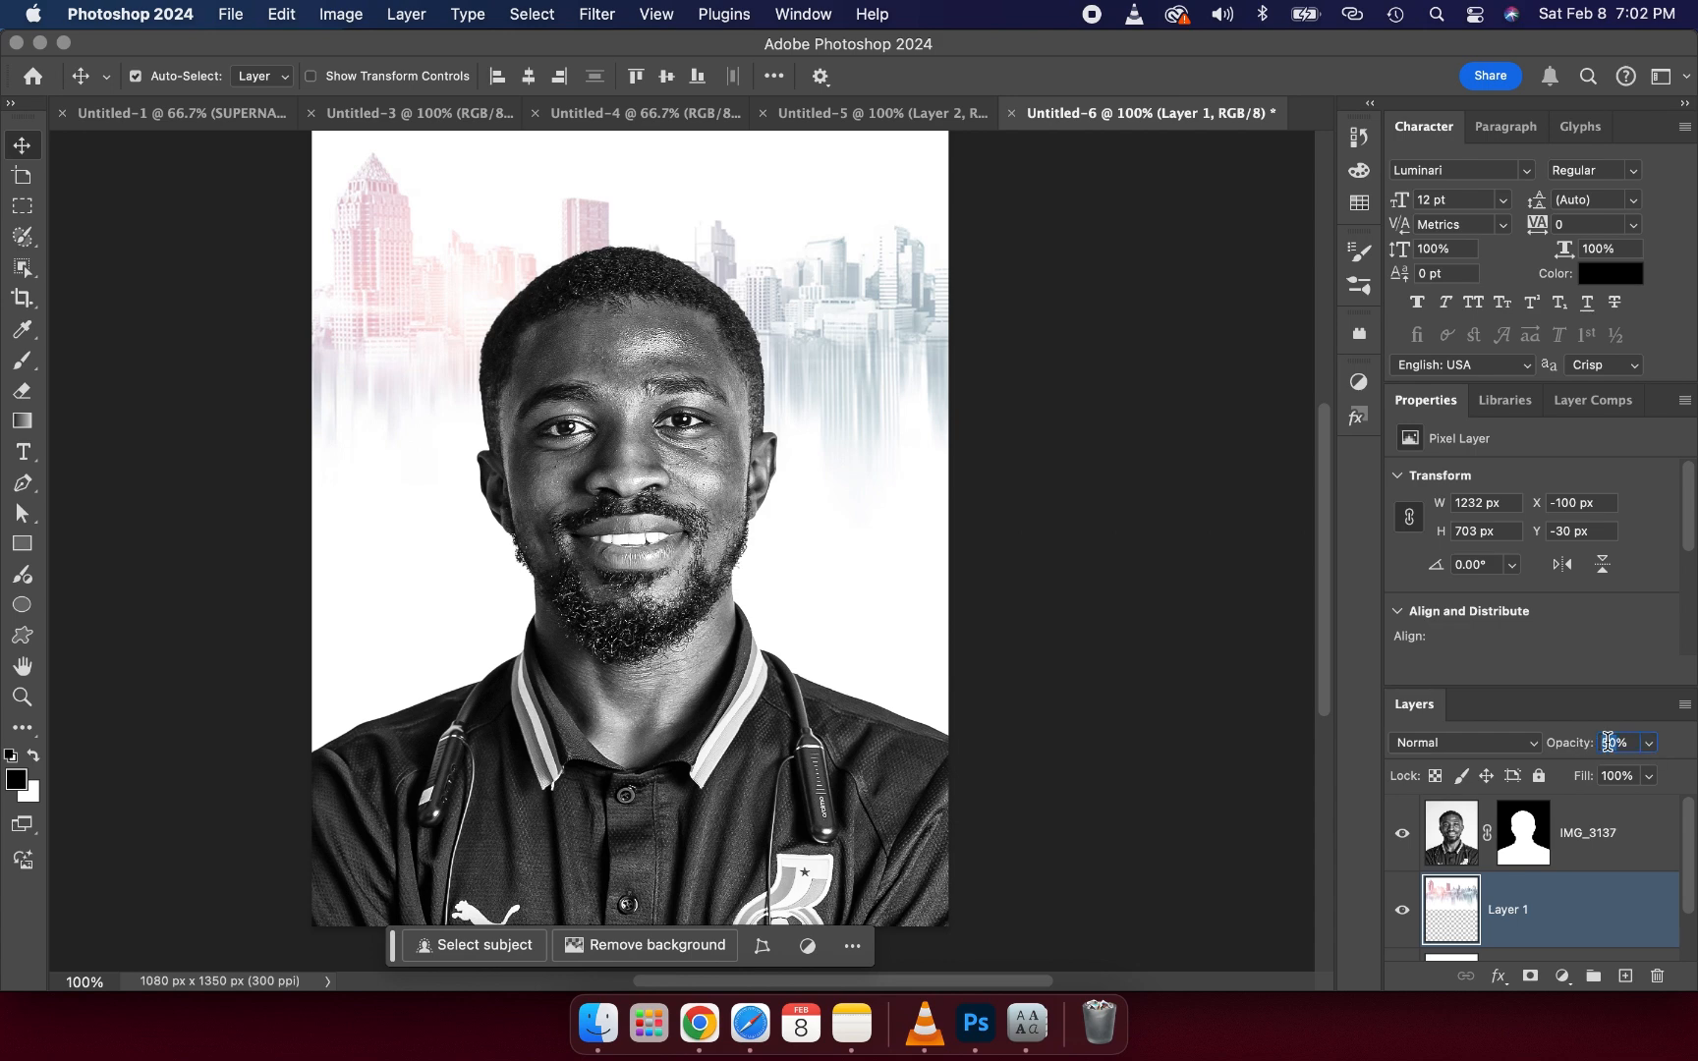
text(50)
click(1607, 835)
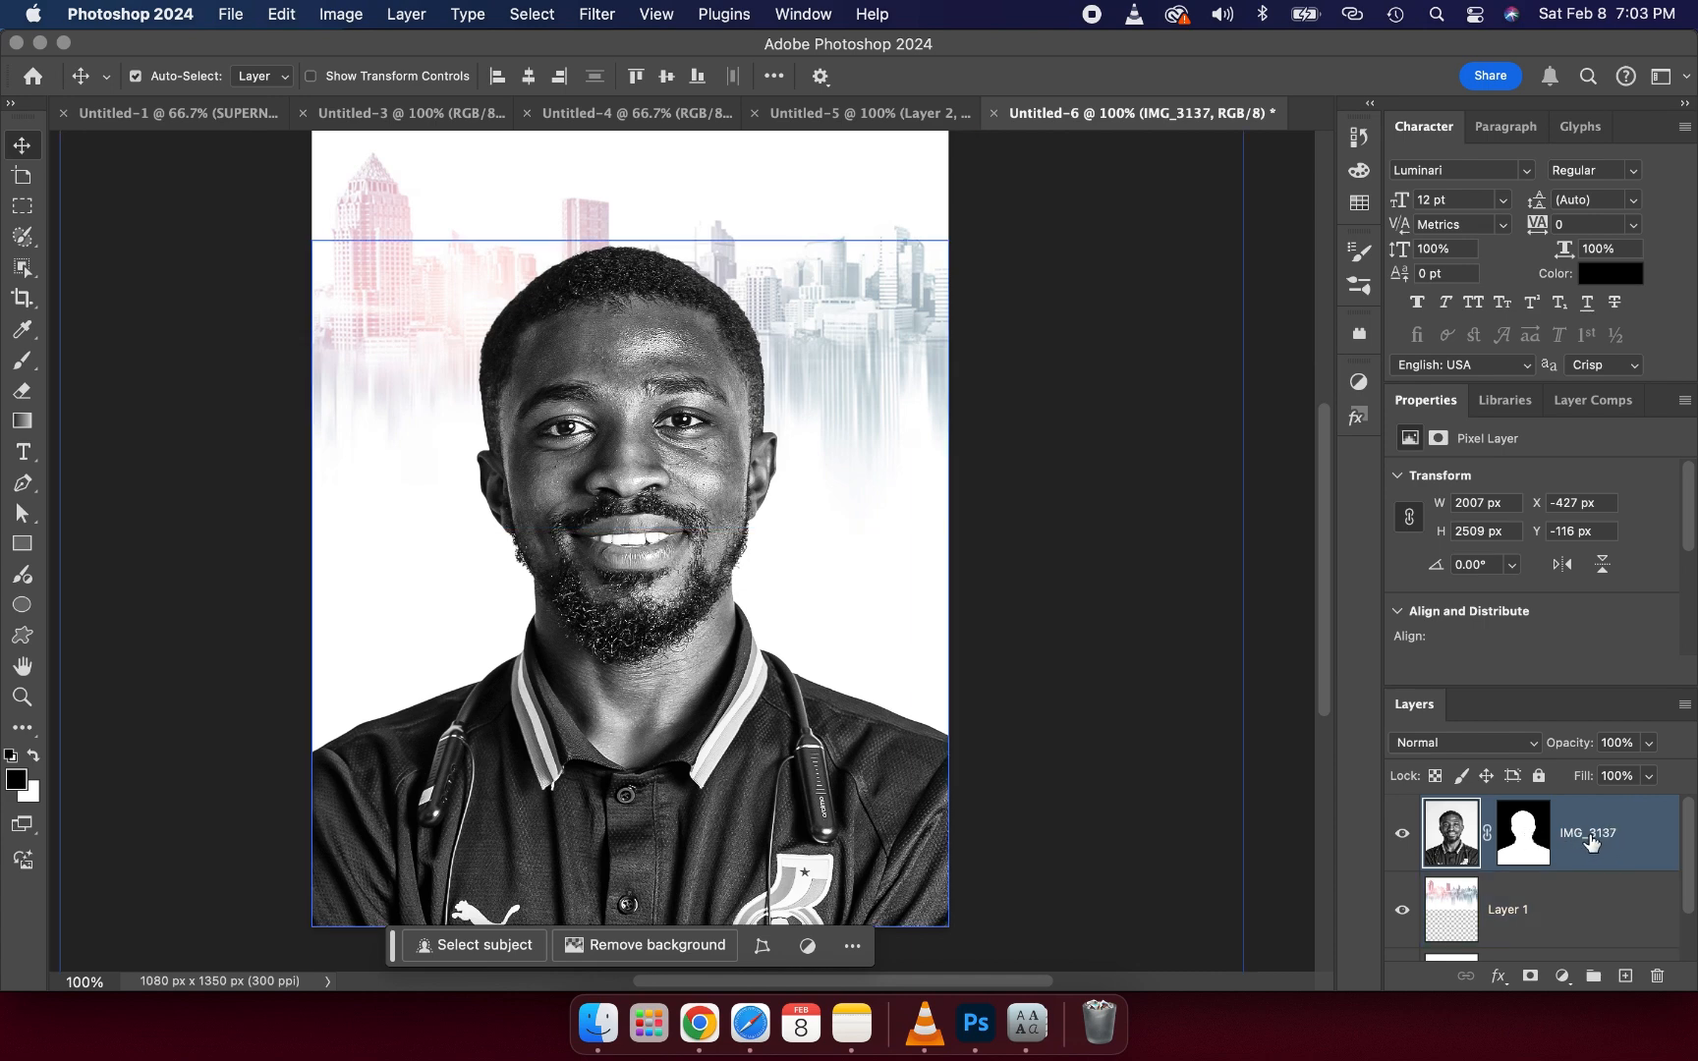
click(1626, 977)
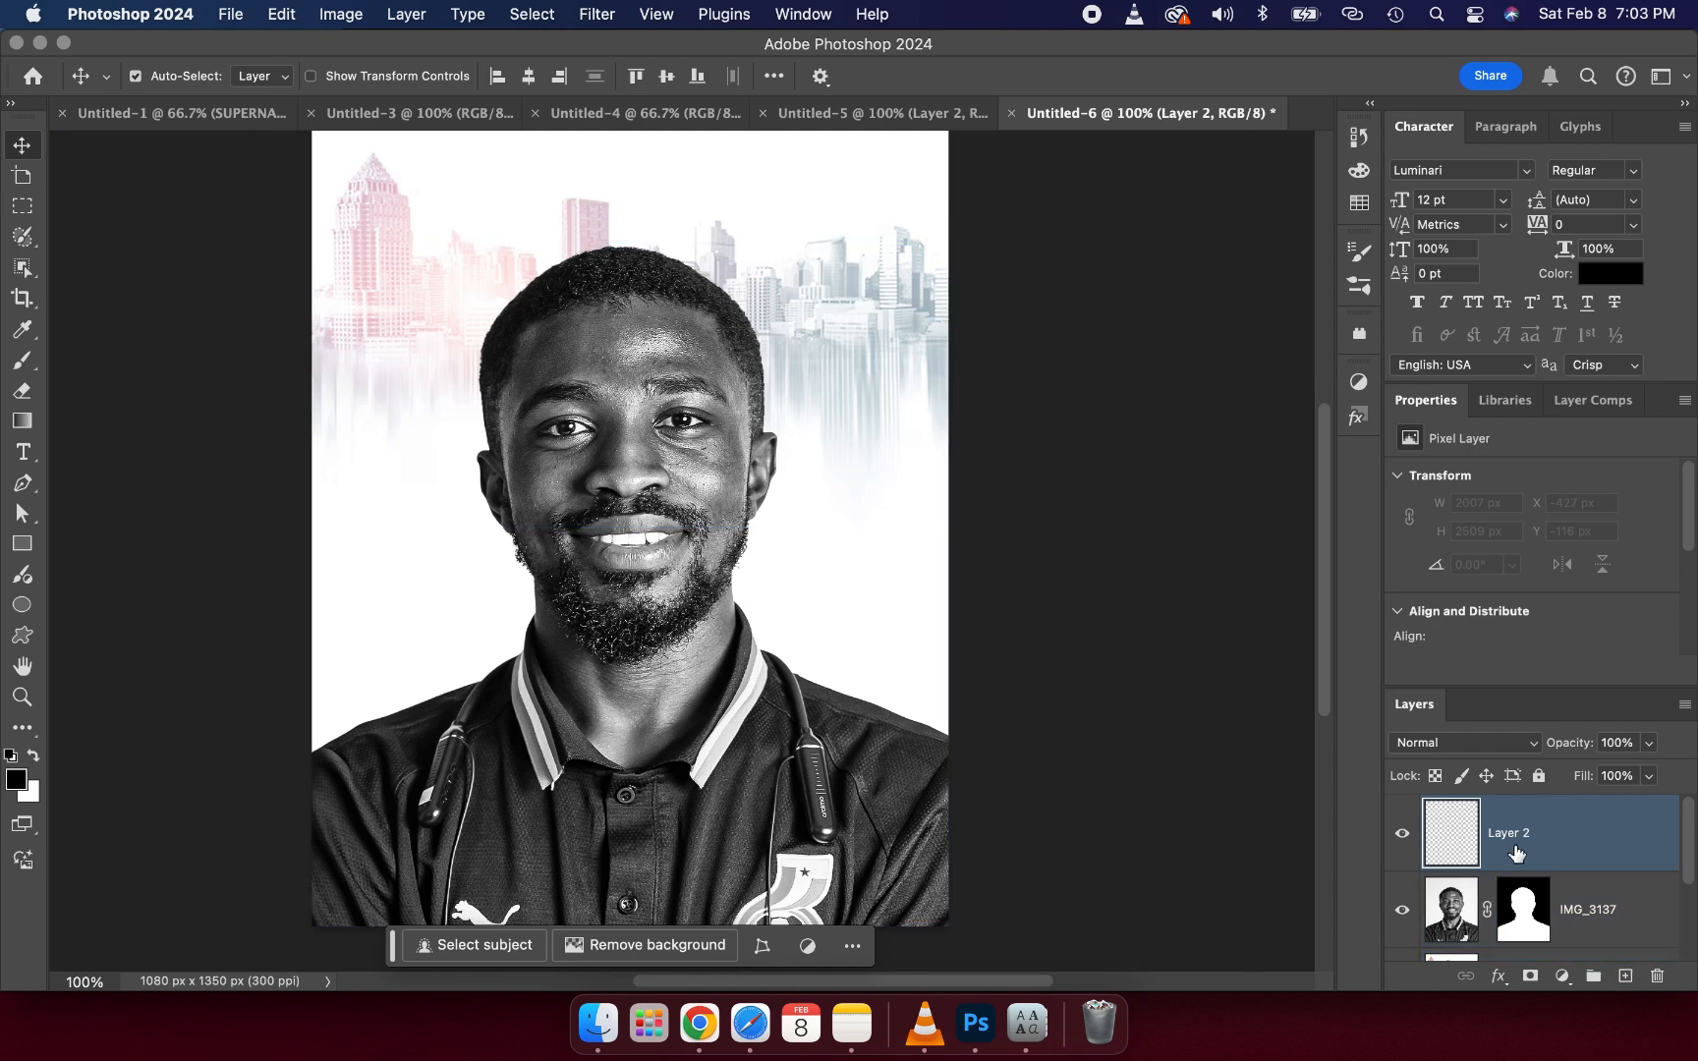
click(25, 355)
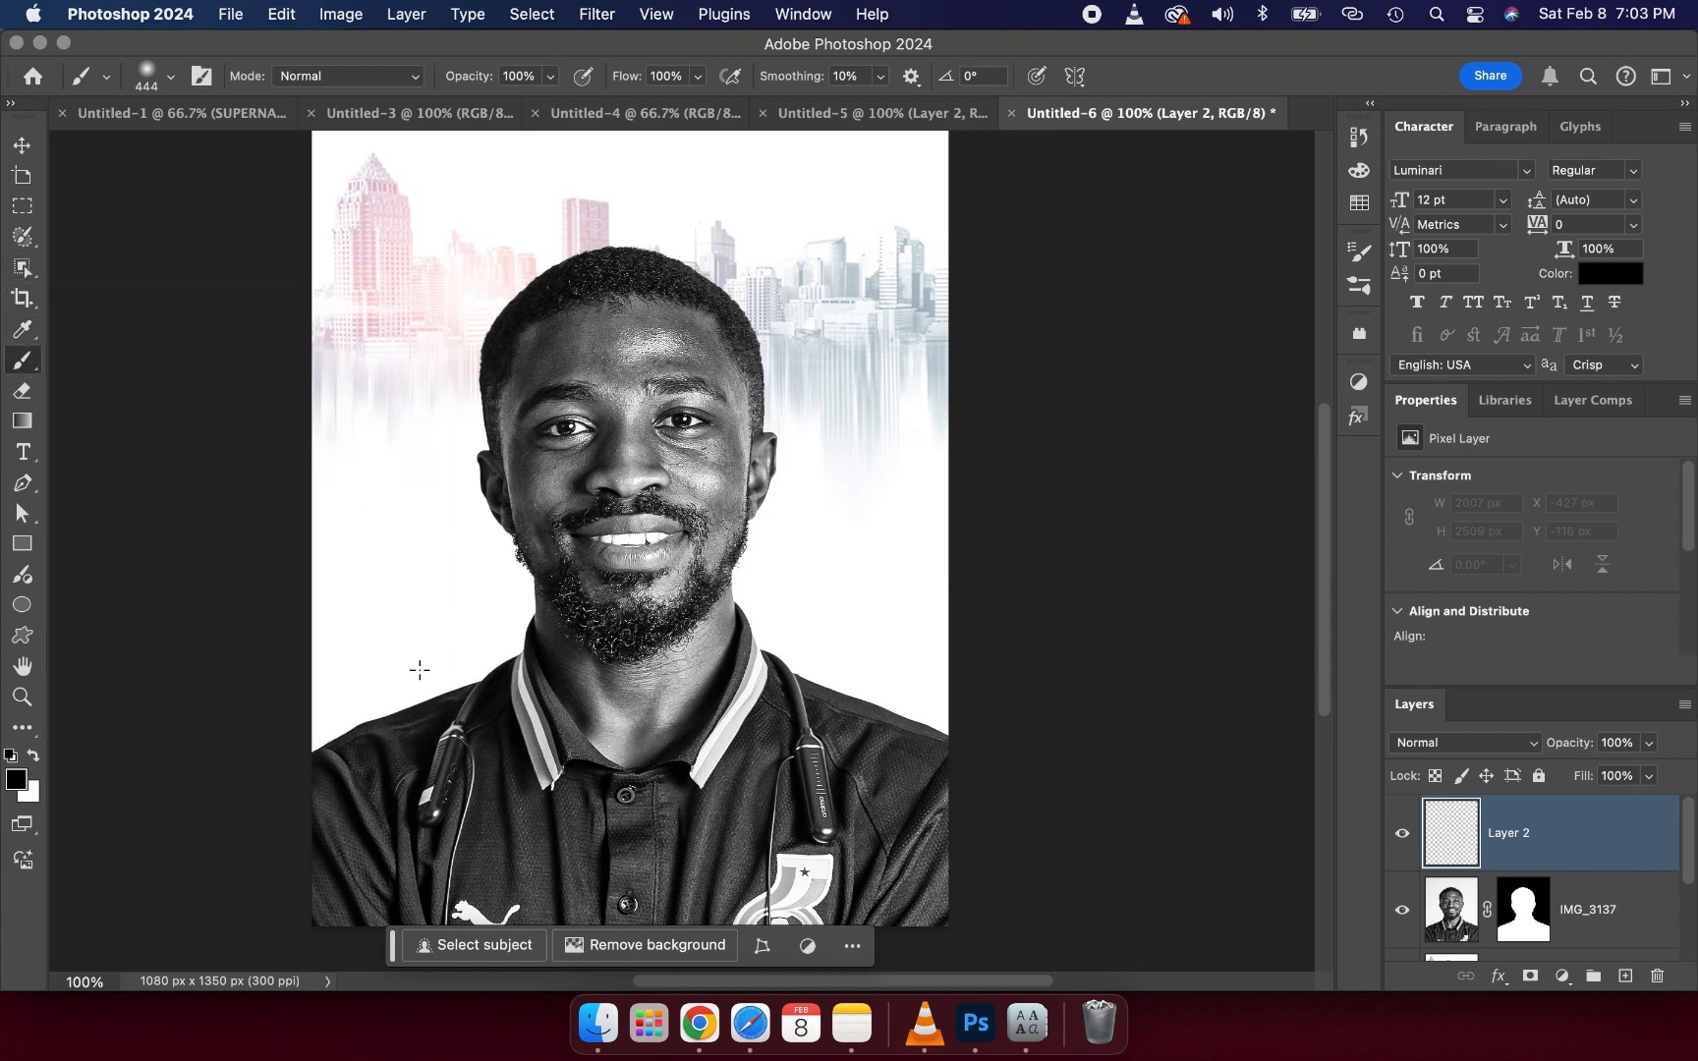
drag(393, 944, 833, 140)
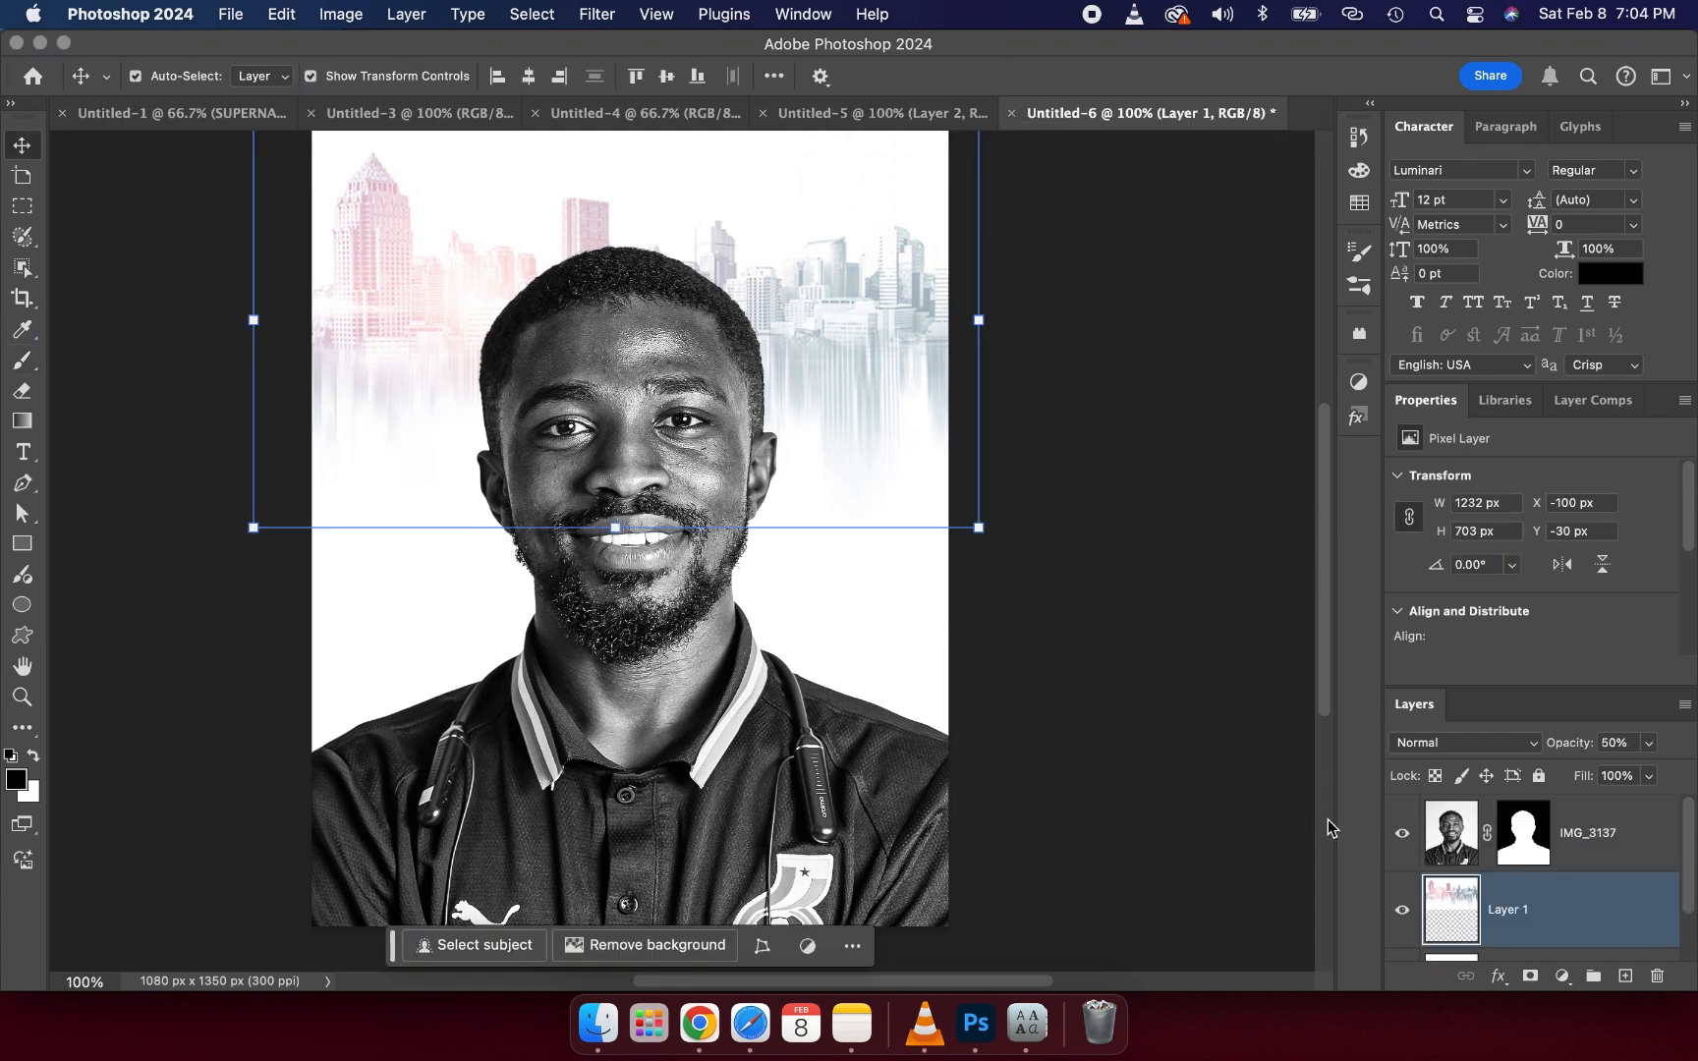
- Add a new layer above the portrait and brush black across the bottom of the flyer
click(1601, 845)
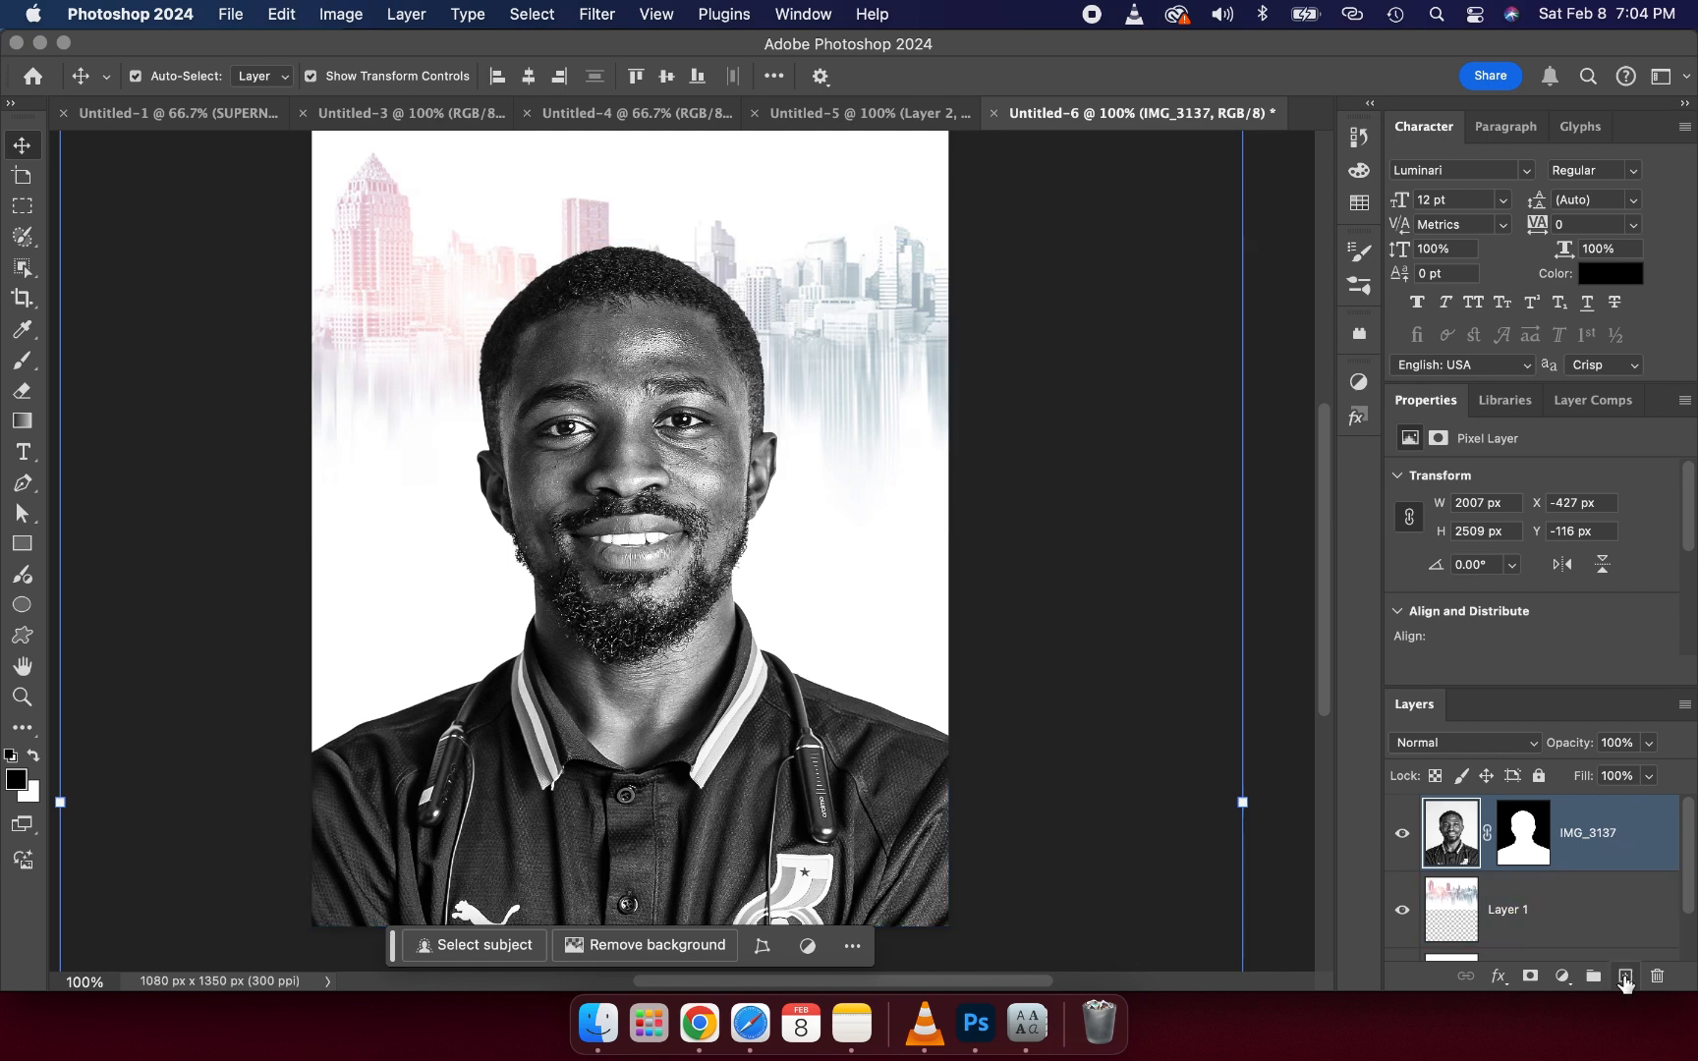
click(1625, 977)
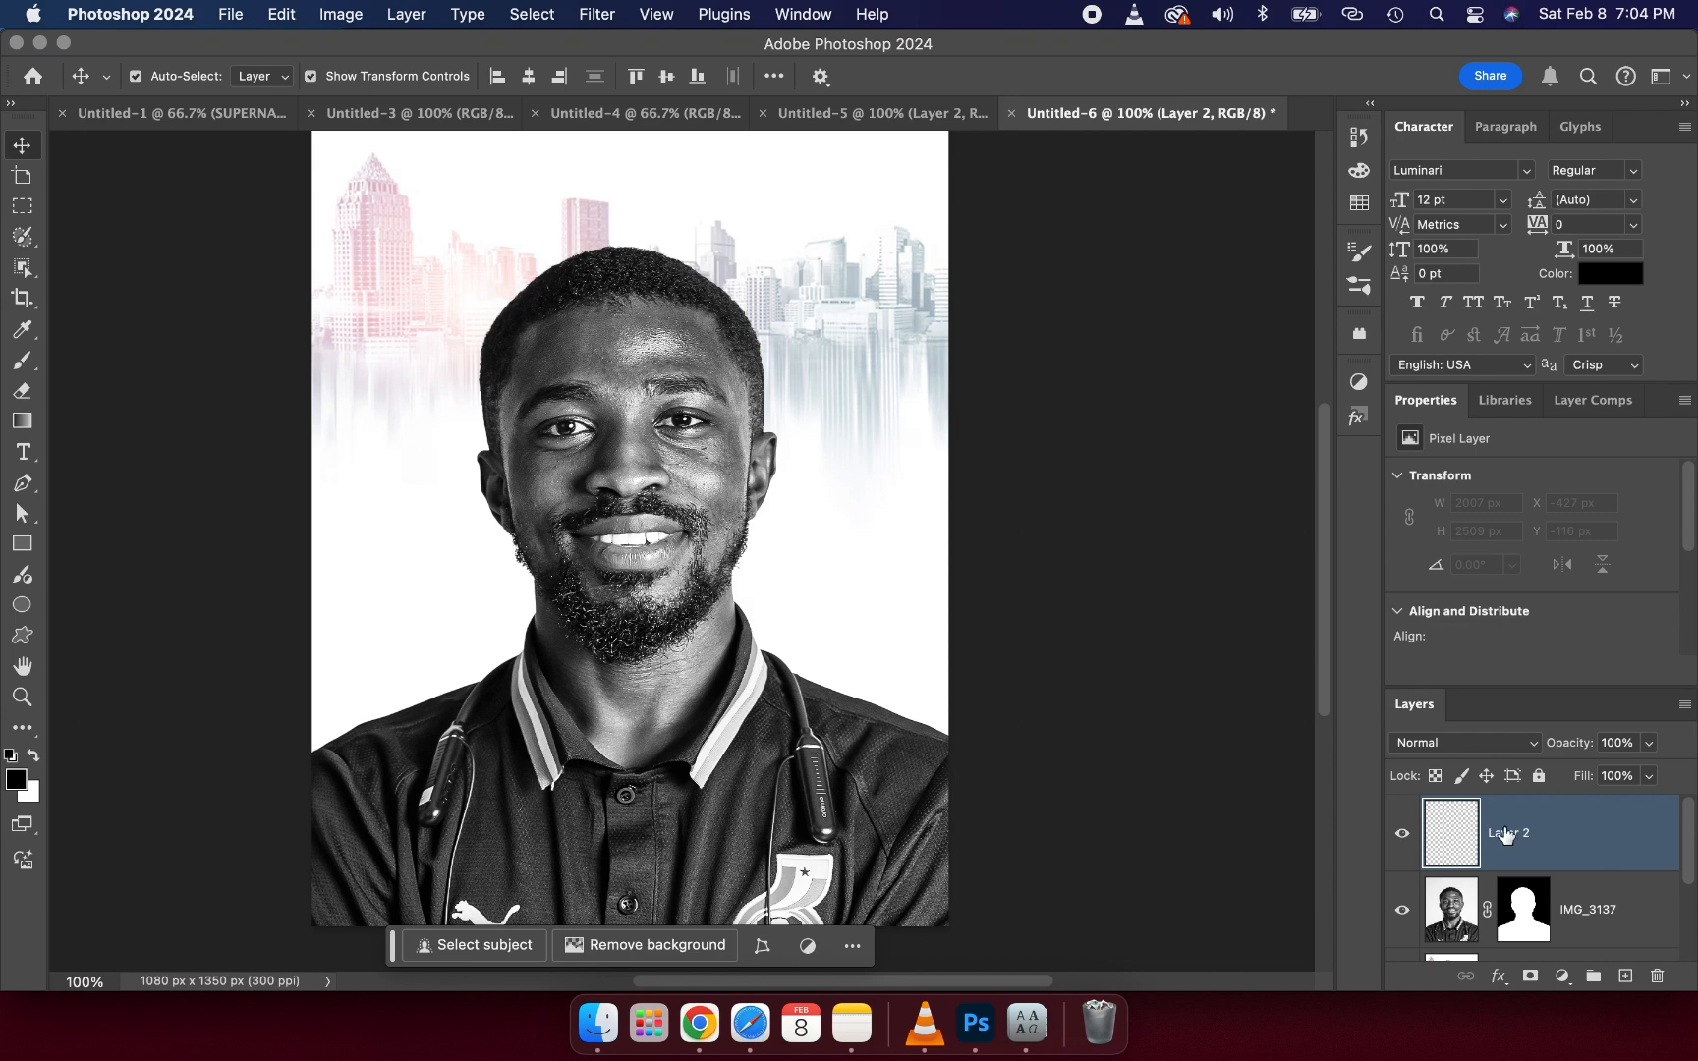
click(22, 365)
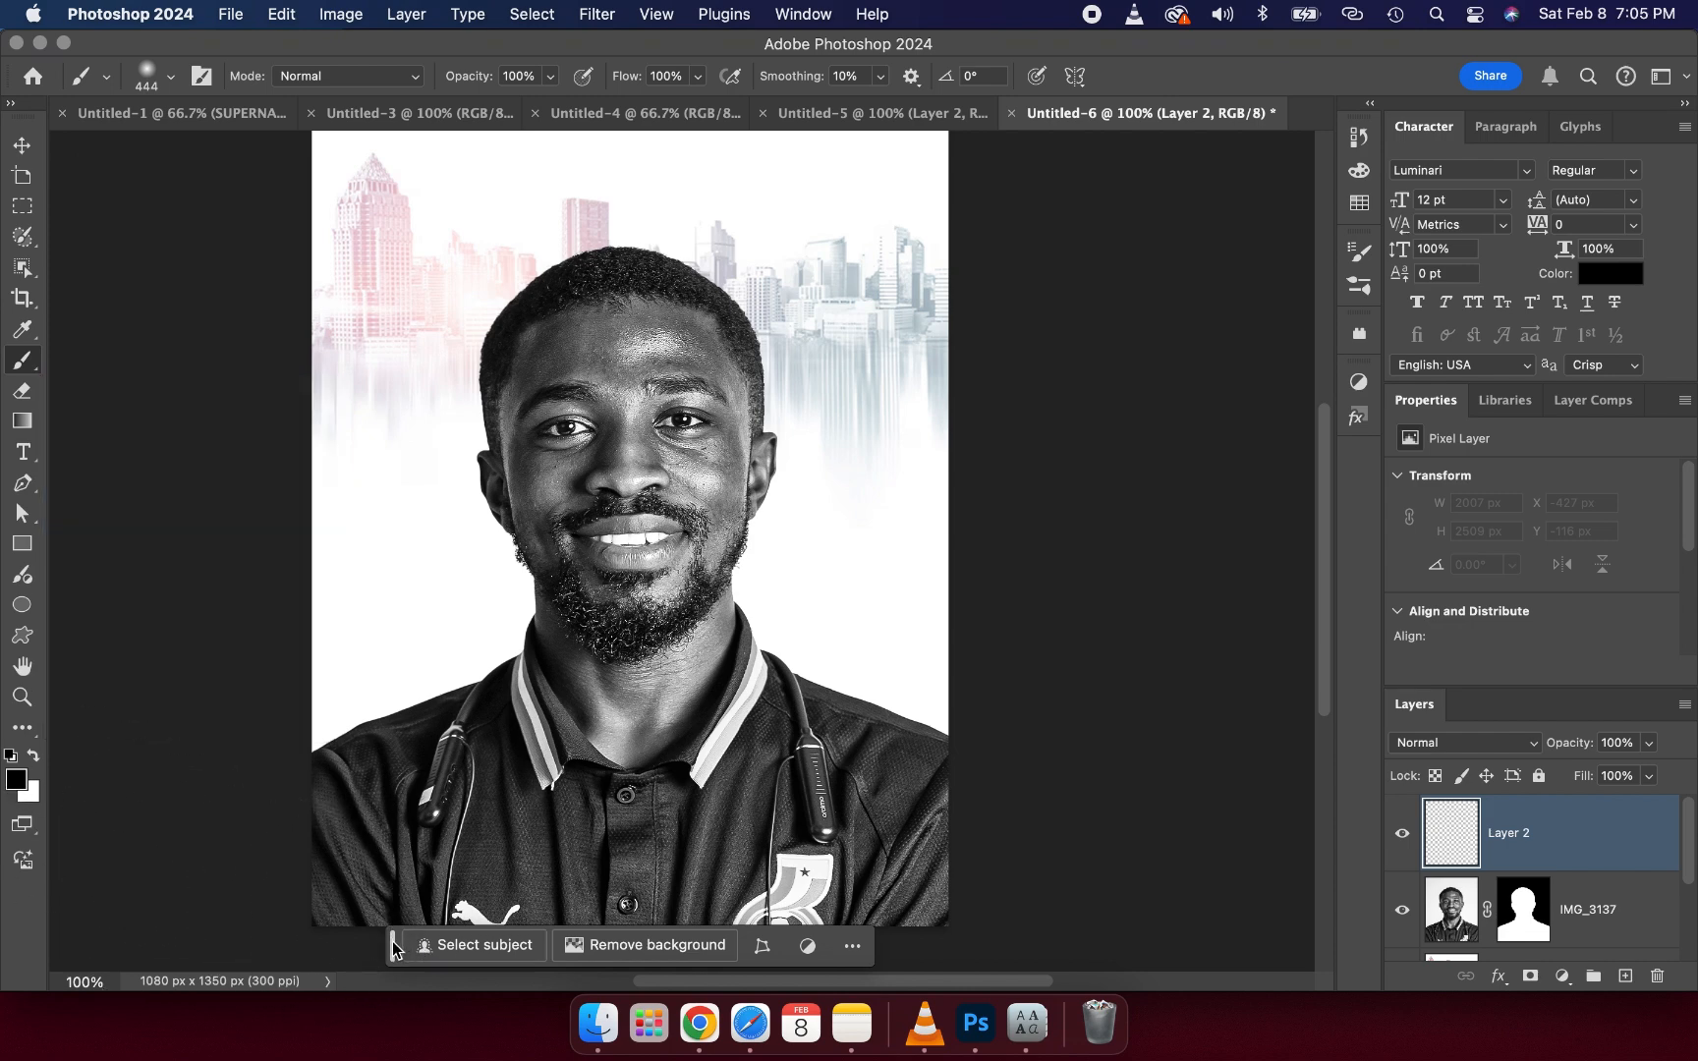
drag(394, 945, 638, 172)
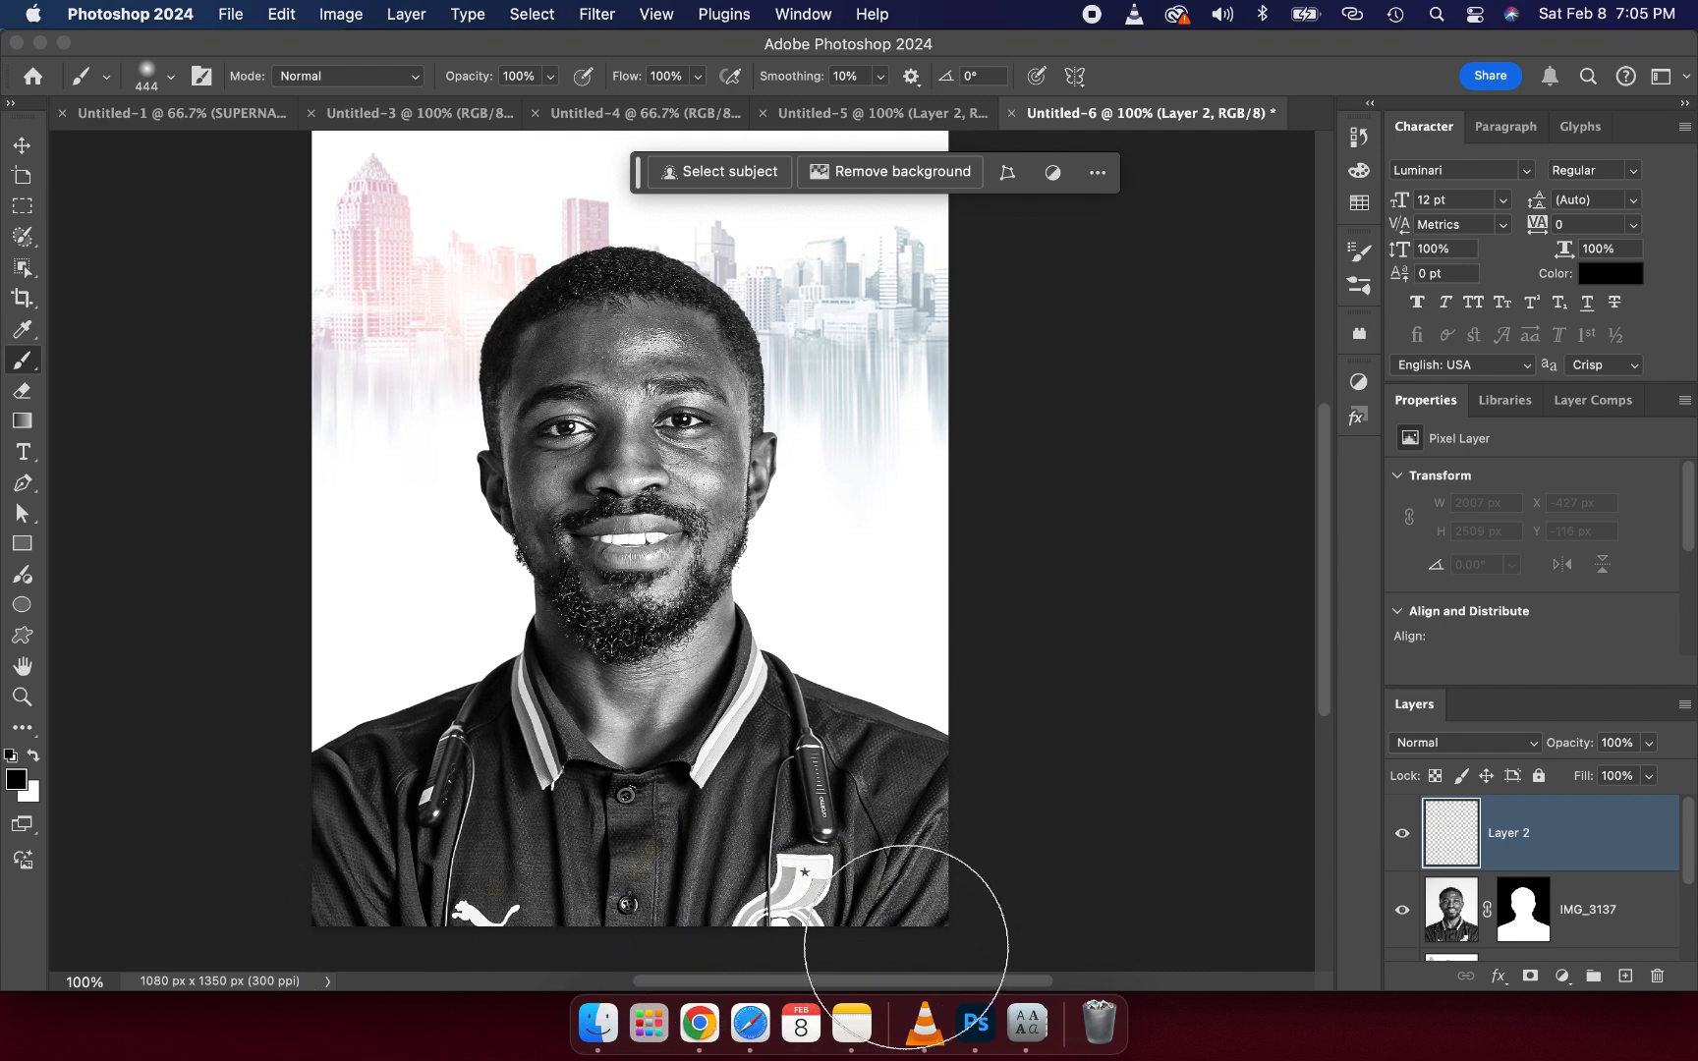
mouse_move(920, 919)
mouse_down()
mouse_move(747, 932)
mouse_move(716, 918)
mouse_move(672, 935)
mouse_move(341, 920)
mouse_move(535, 909)
mouse_move(697, 926)
mouse_move(548, 925)
mouse_up()
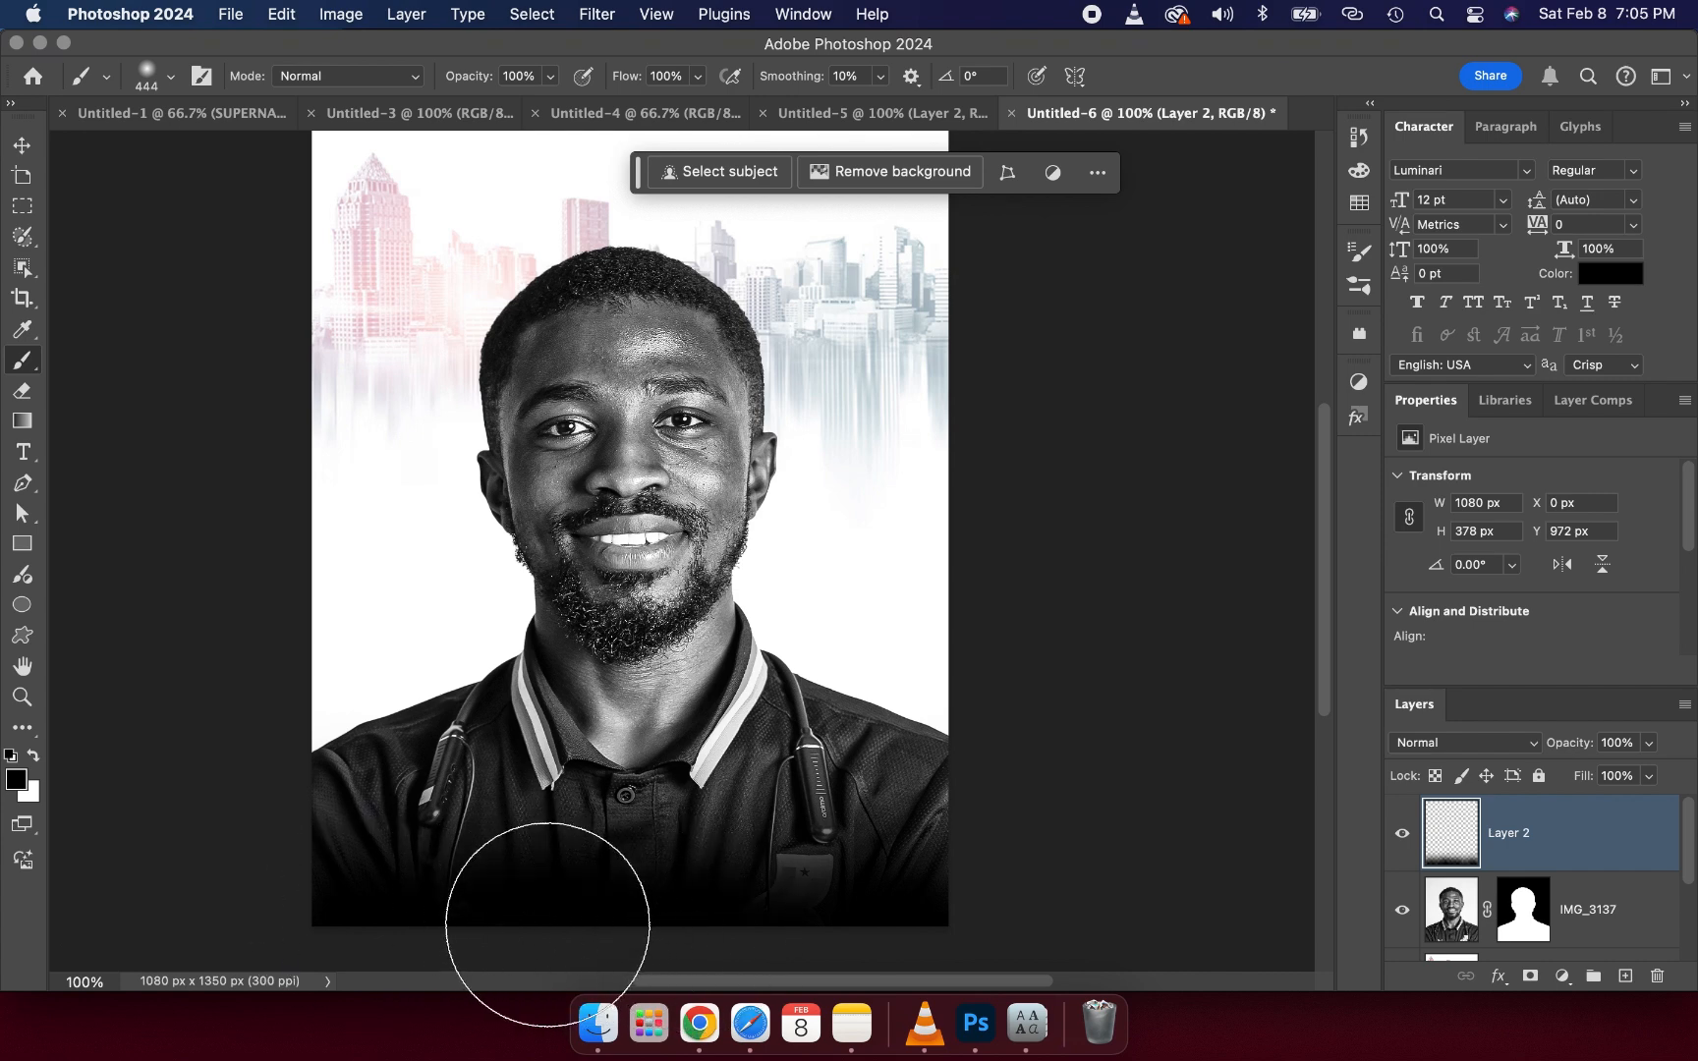
- Stretch the black fade layer upward and wider so the darkness rises to the chest
click(18, 147)
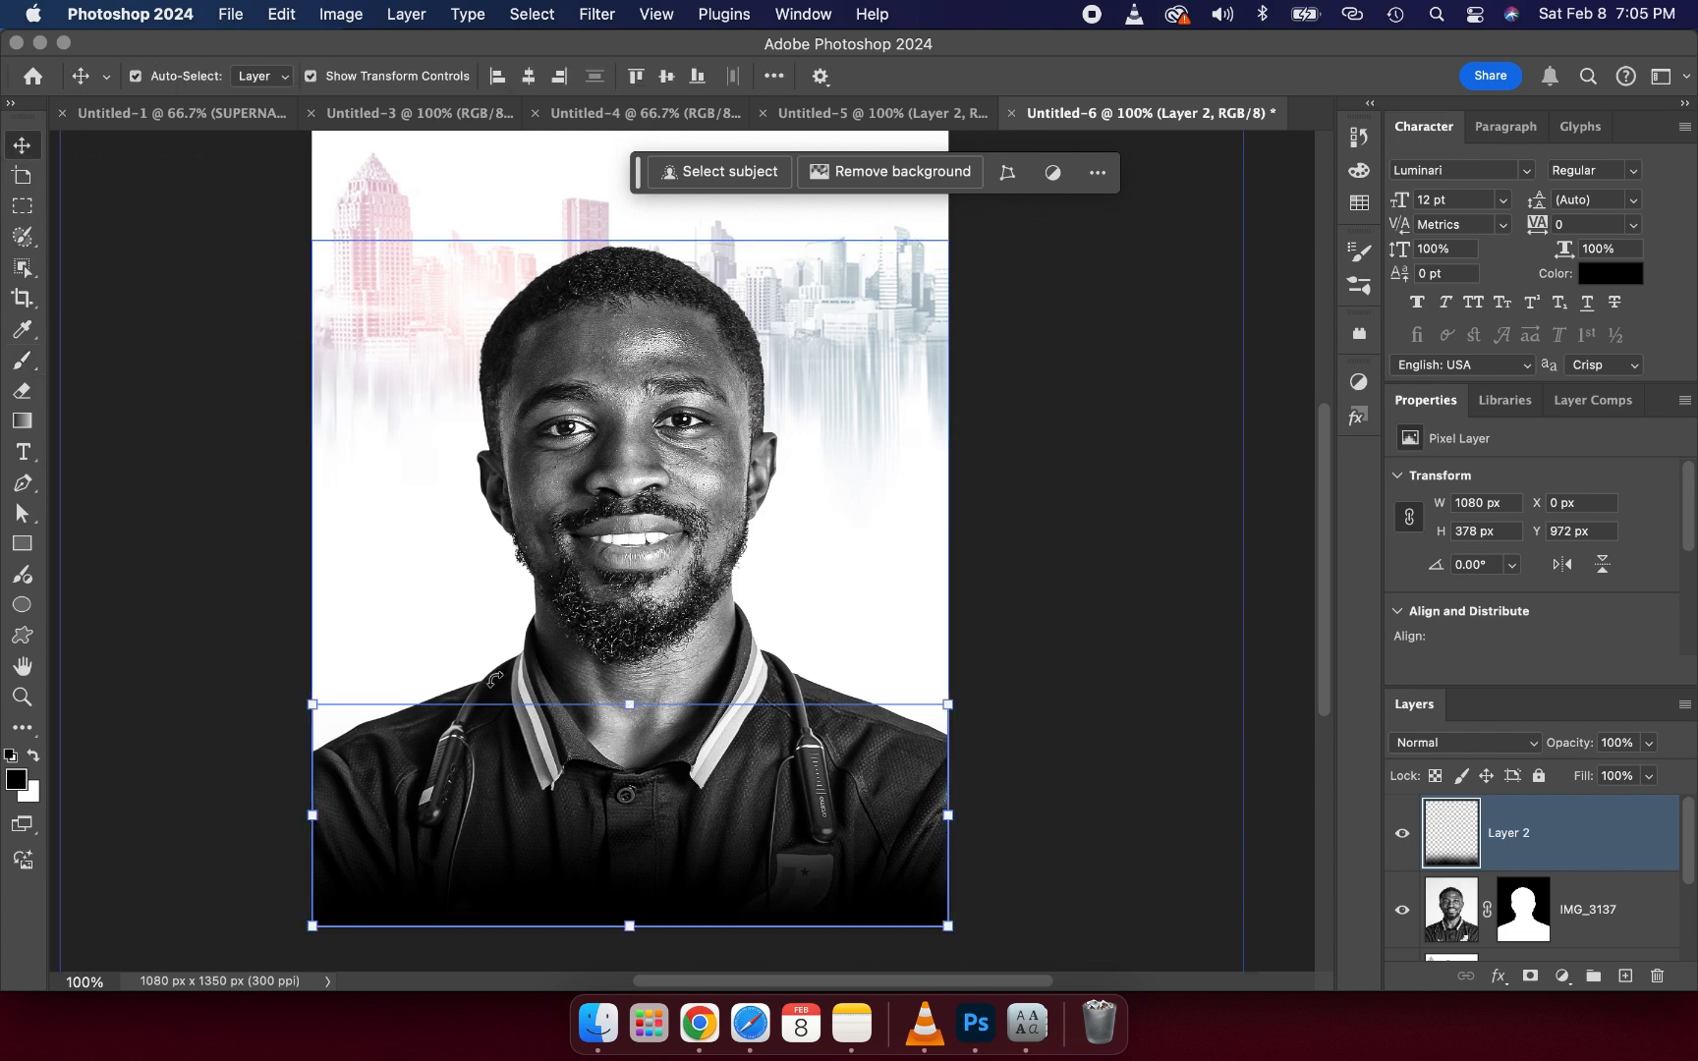
drag(629, 700, 615, 580)
click(1195, 75)
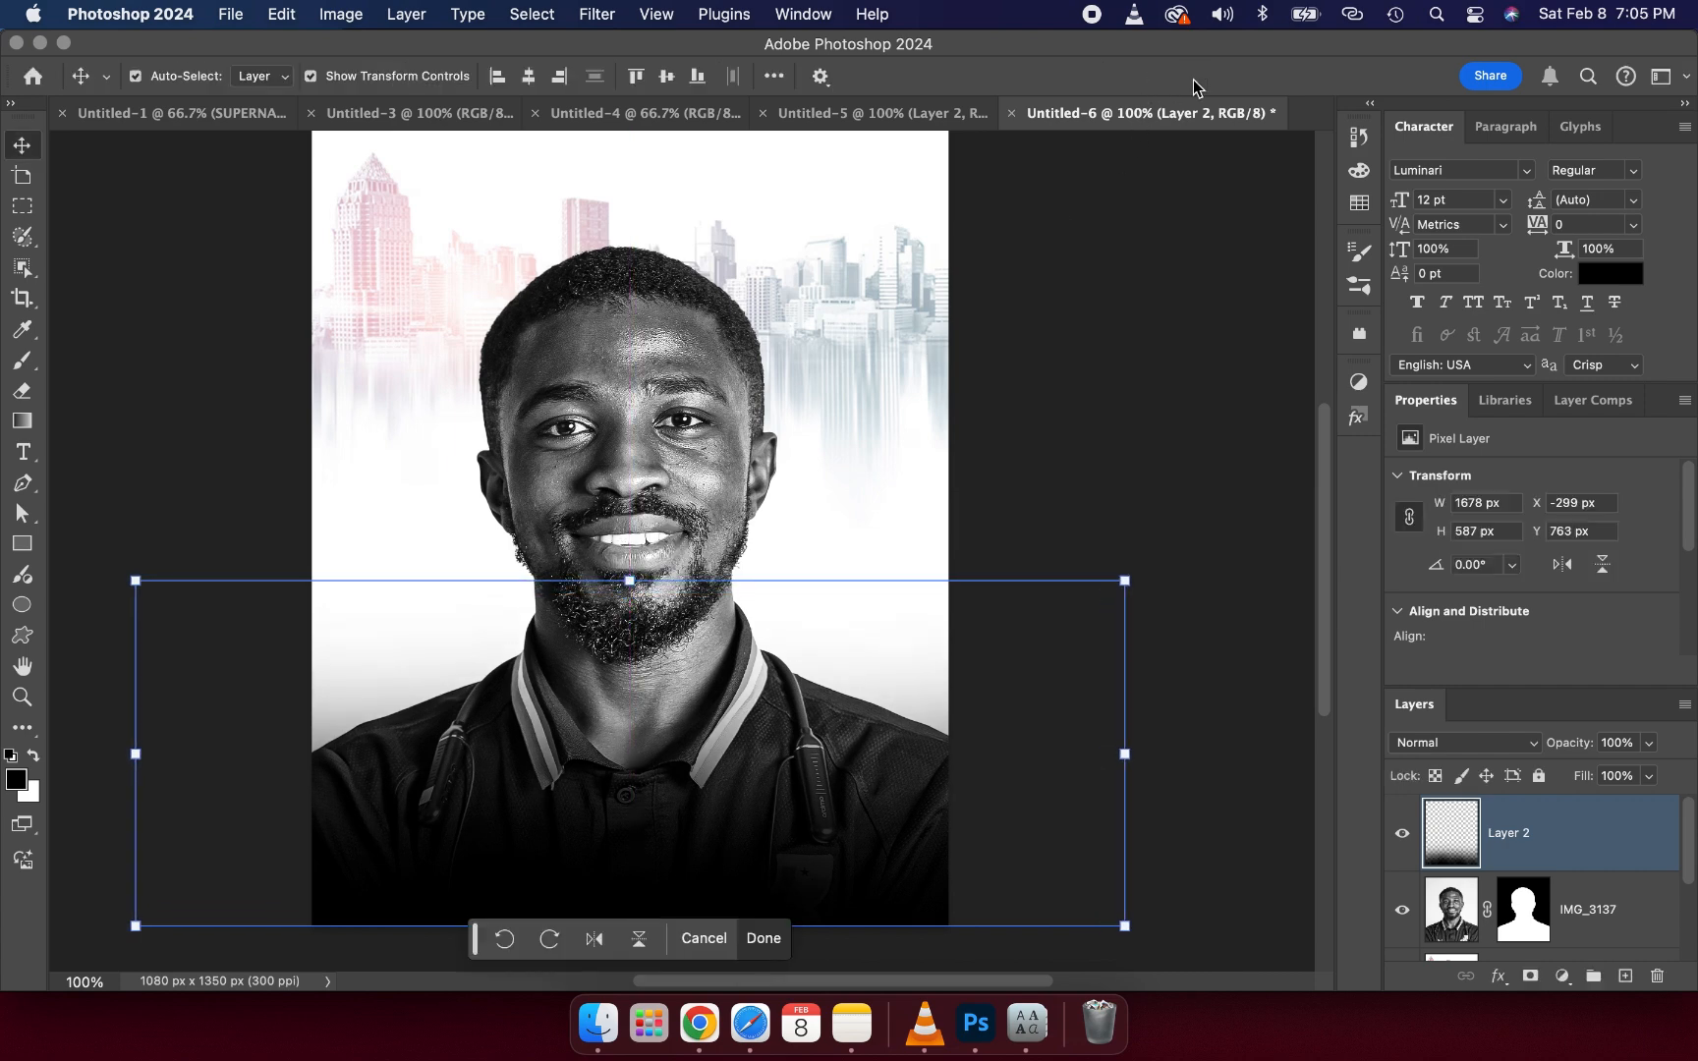
click(1138, 424)
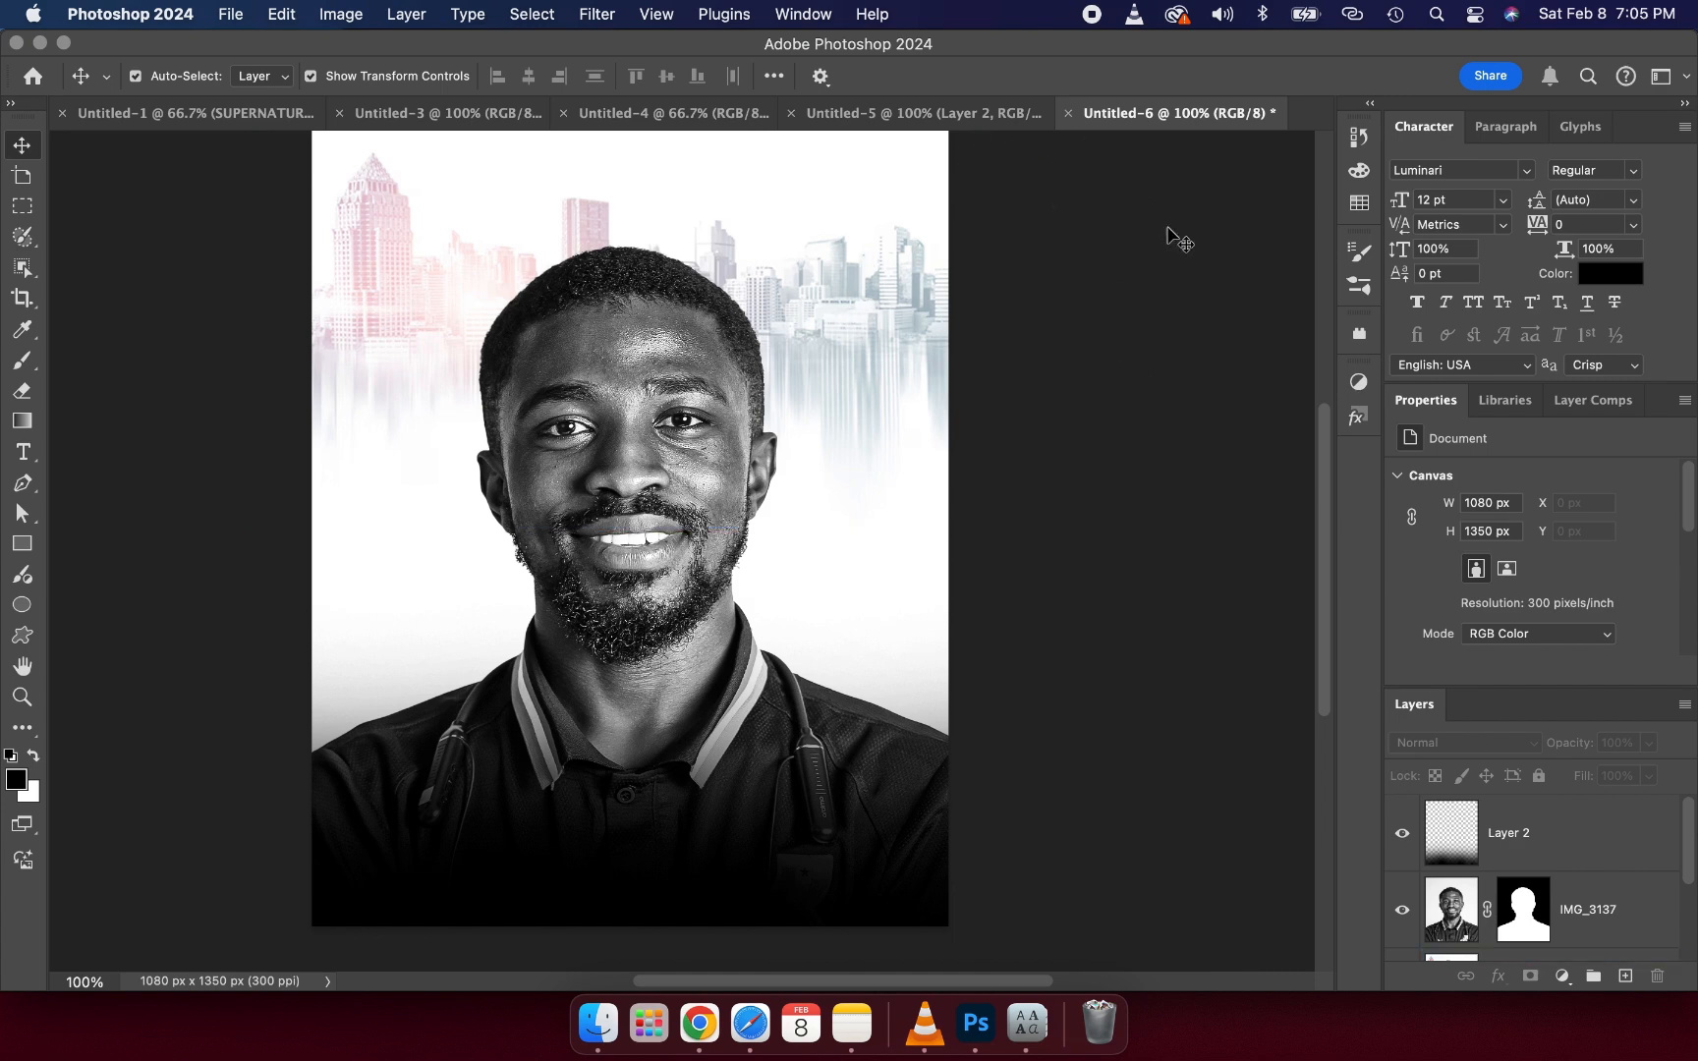
- Add a text layer reading HAPPY near the lower left of the flyer
click(16, 452)
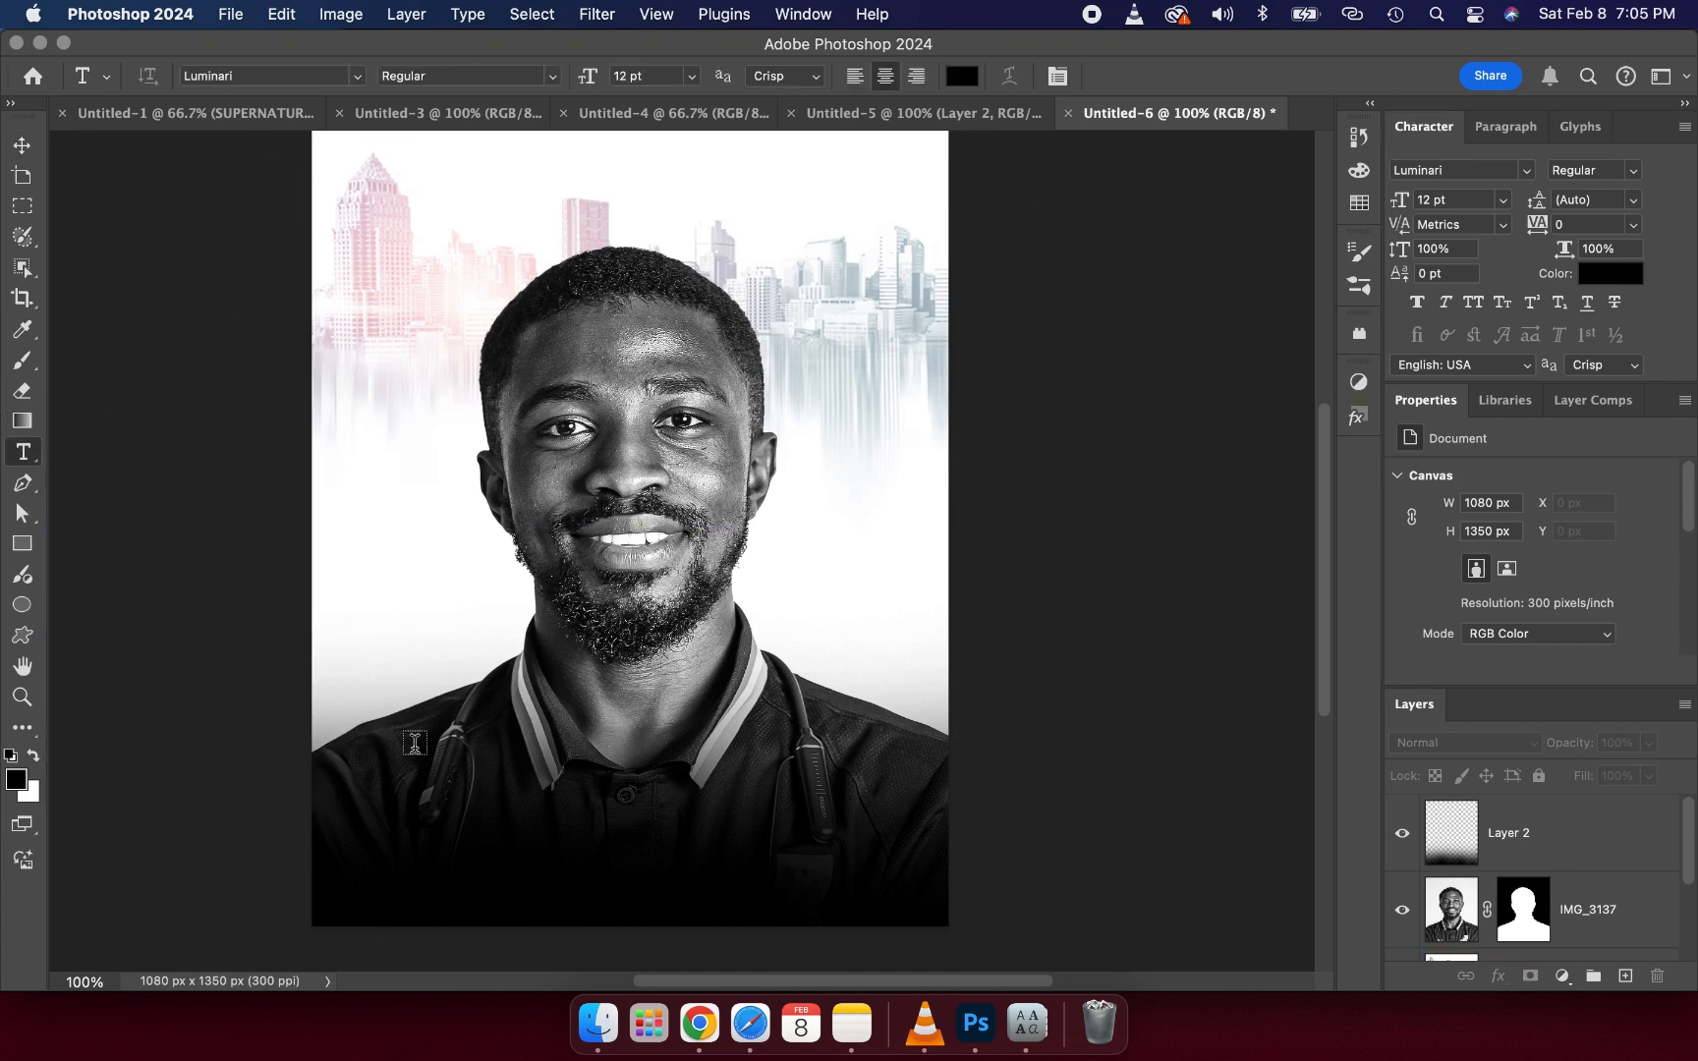
click(424, 769)
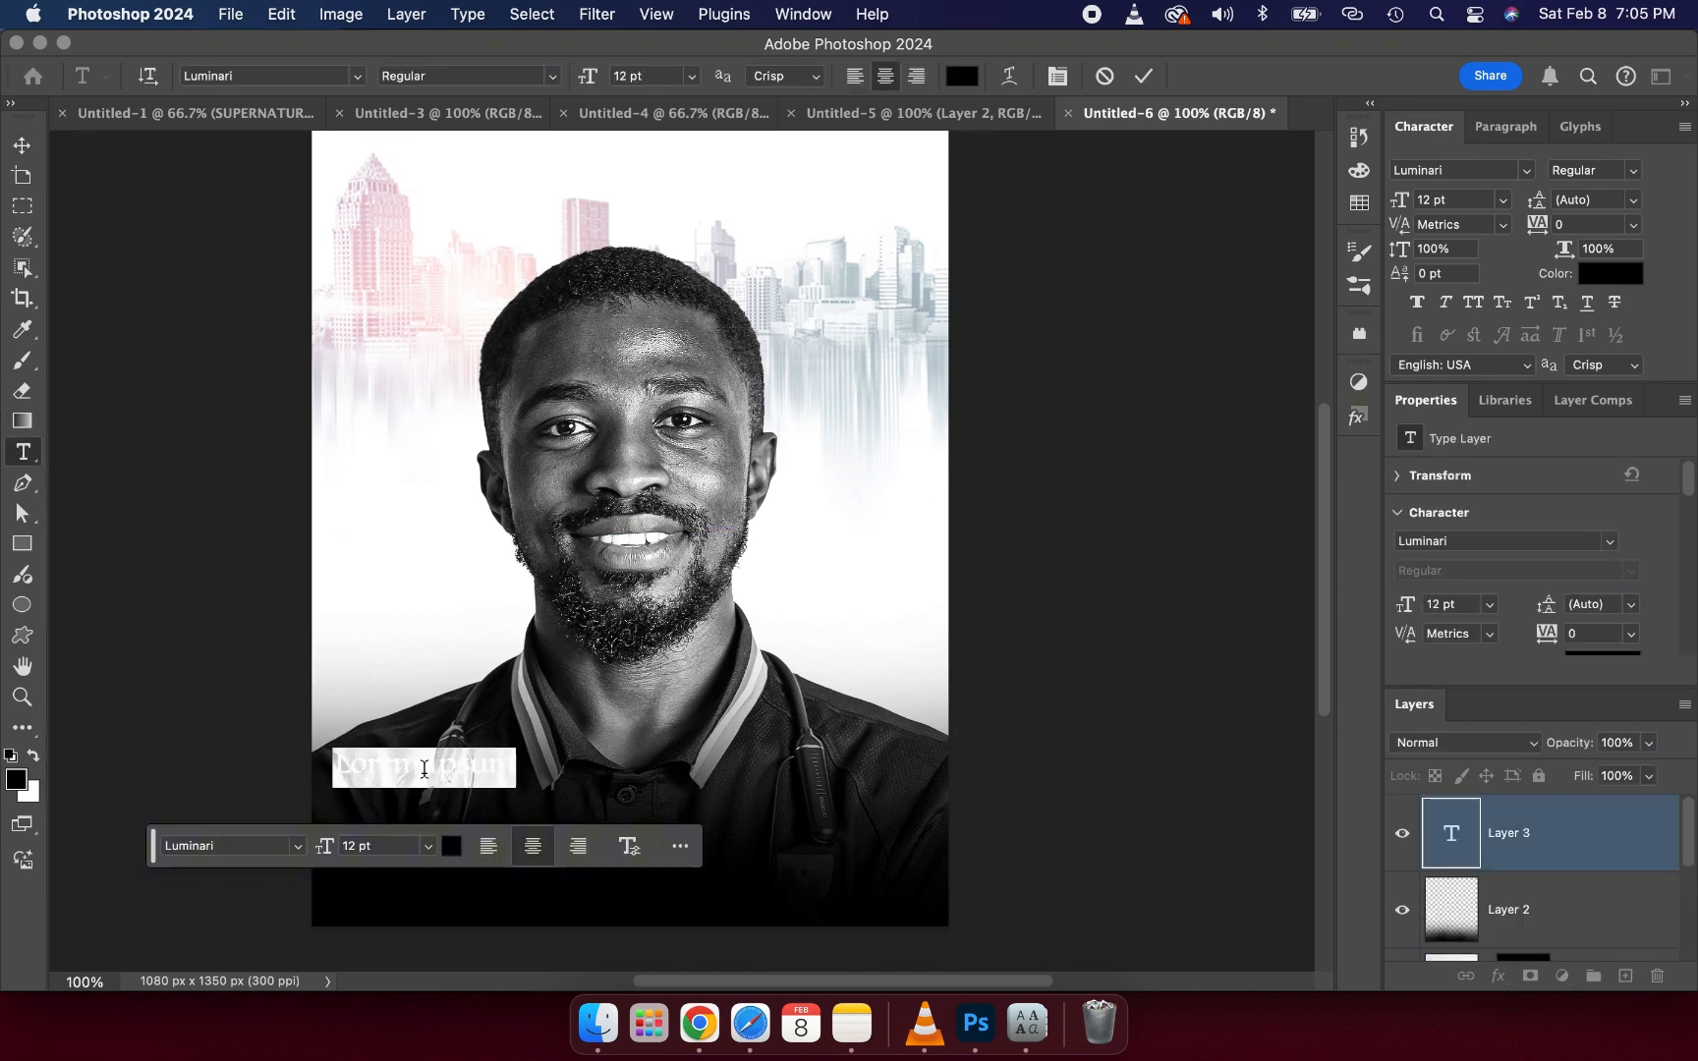
key(BackSpace)
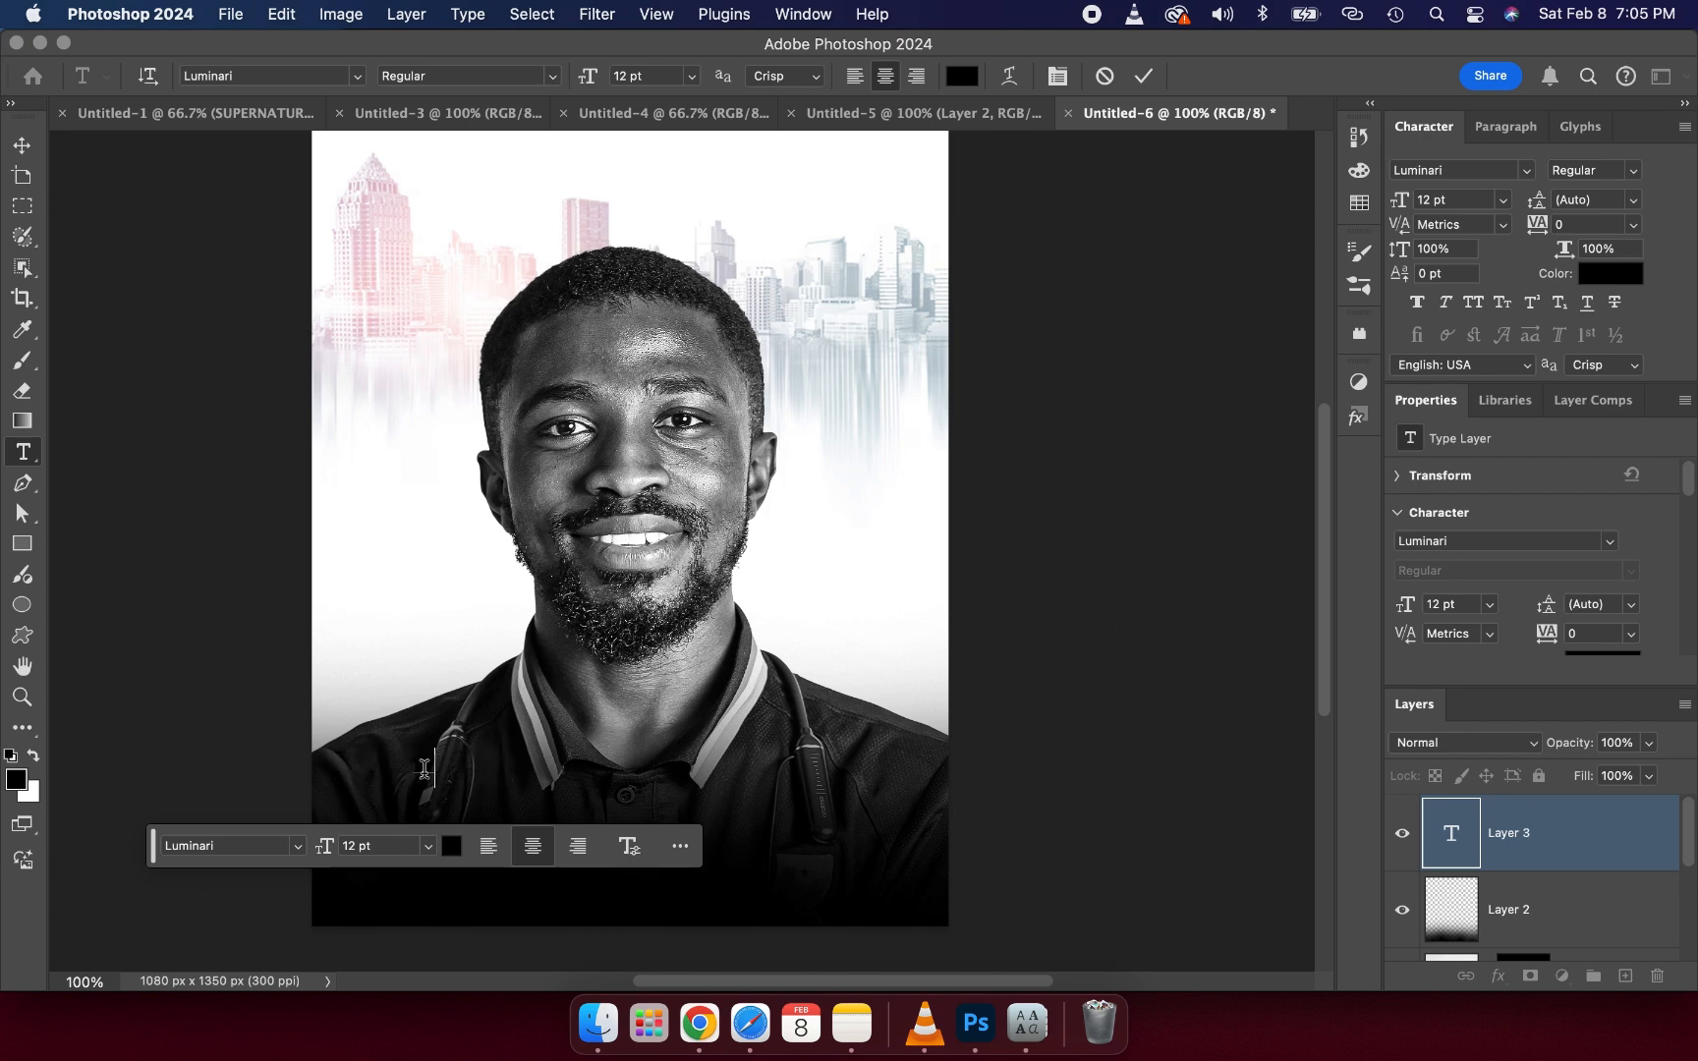
text(2025)
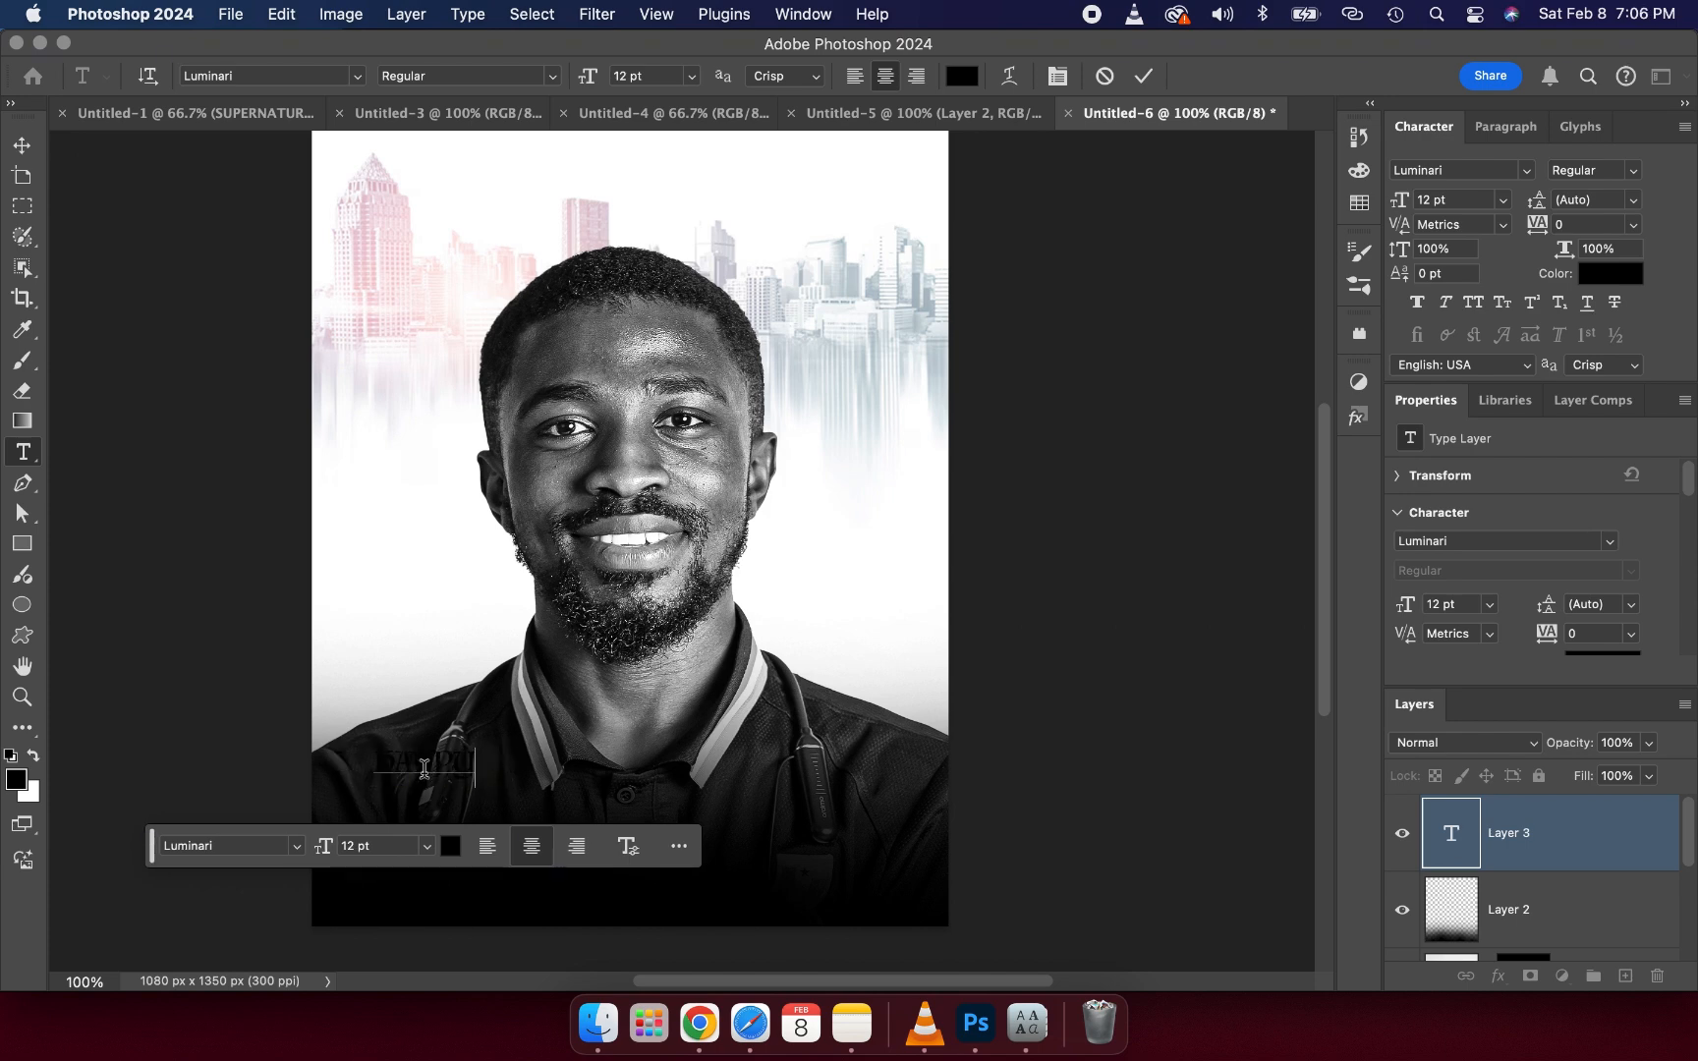
- Set the HAPPY text colour to white (ffffff)
double_click(423, 769)
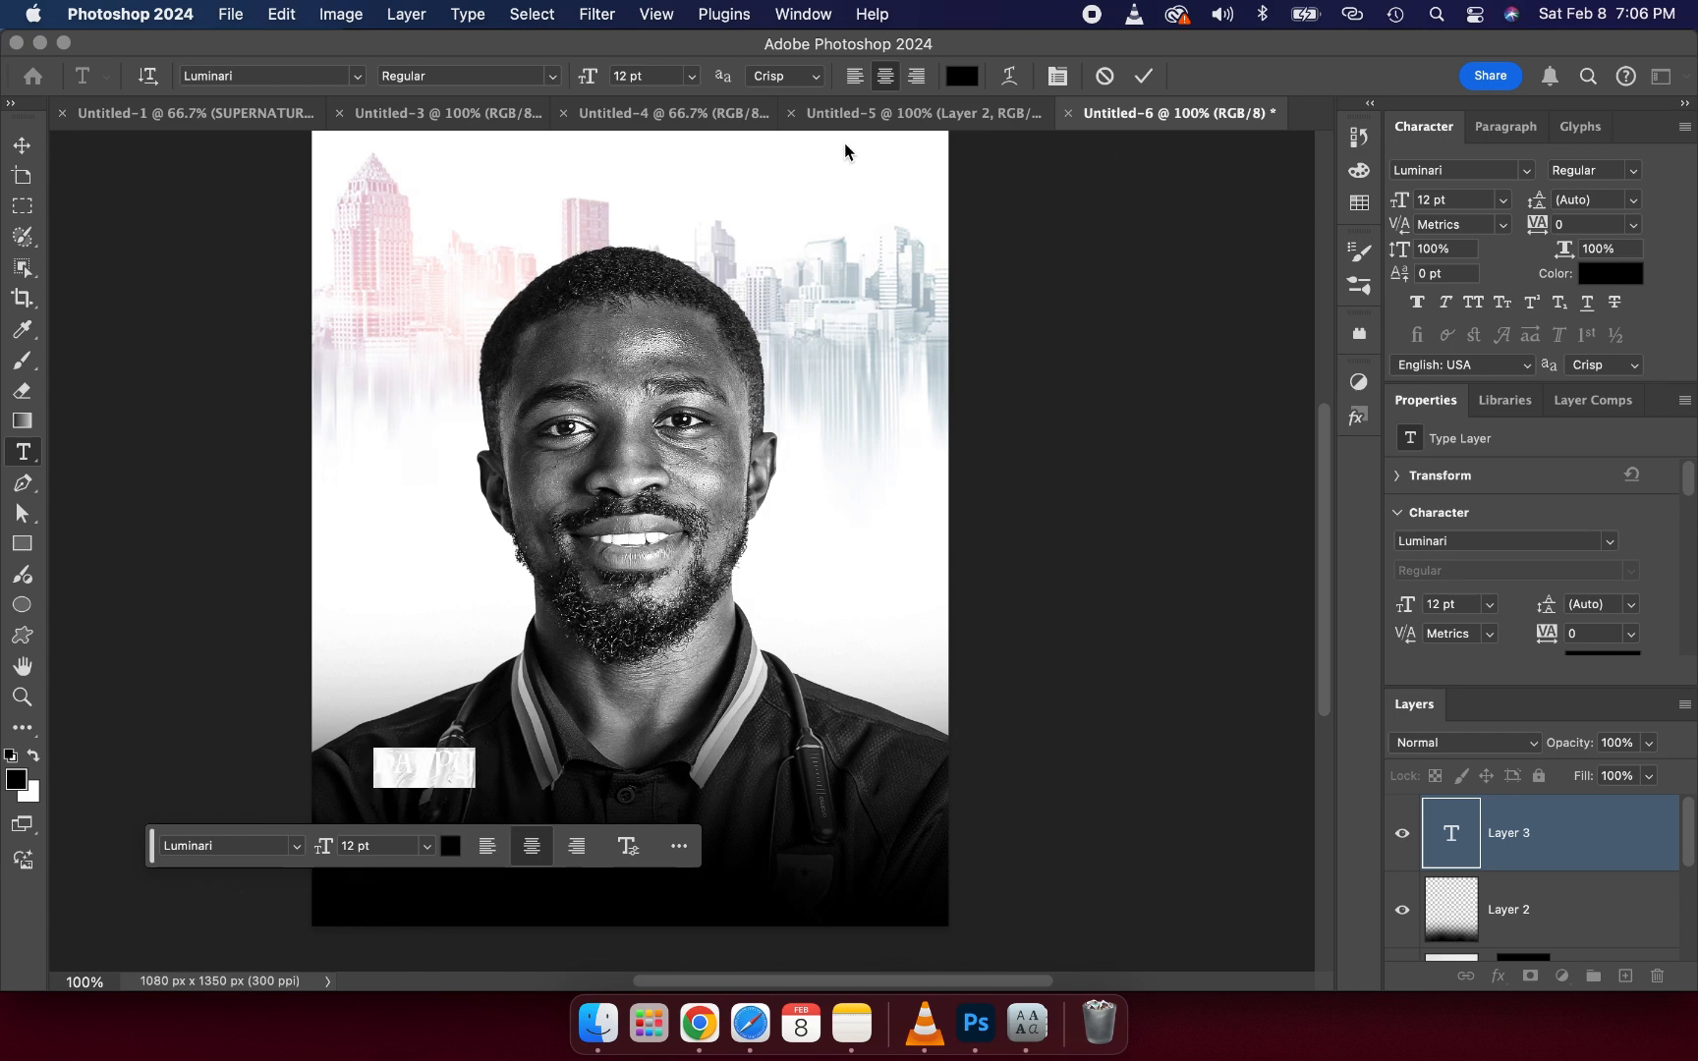
click(962, 76)
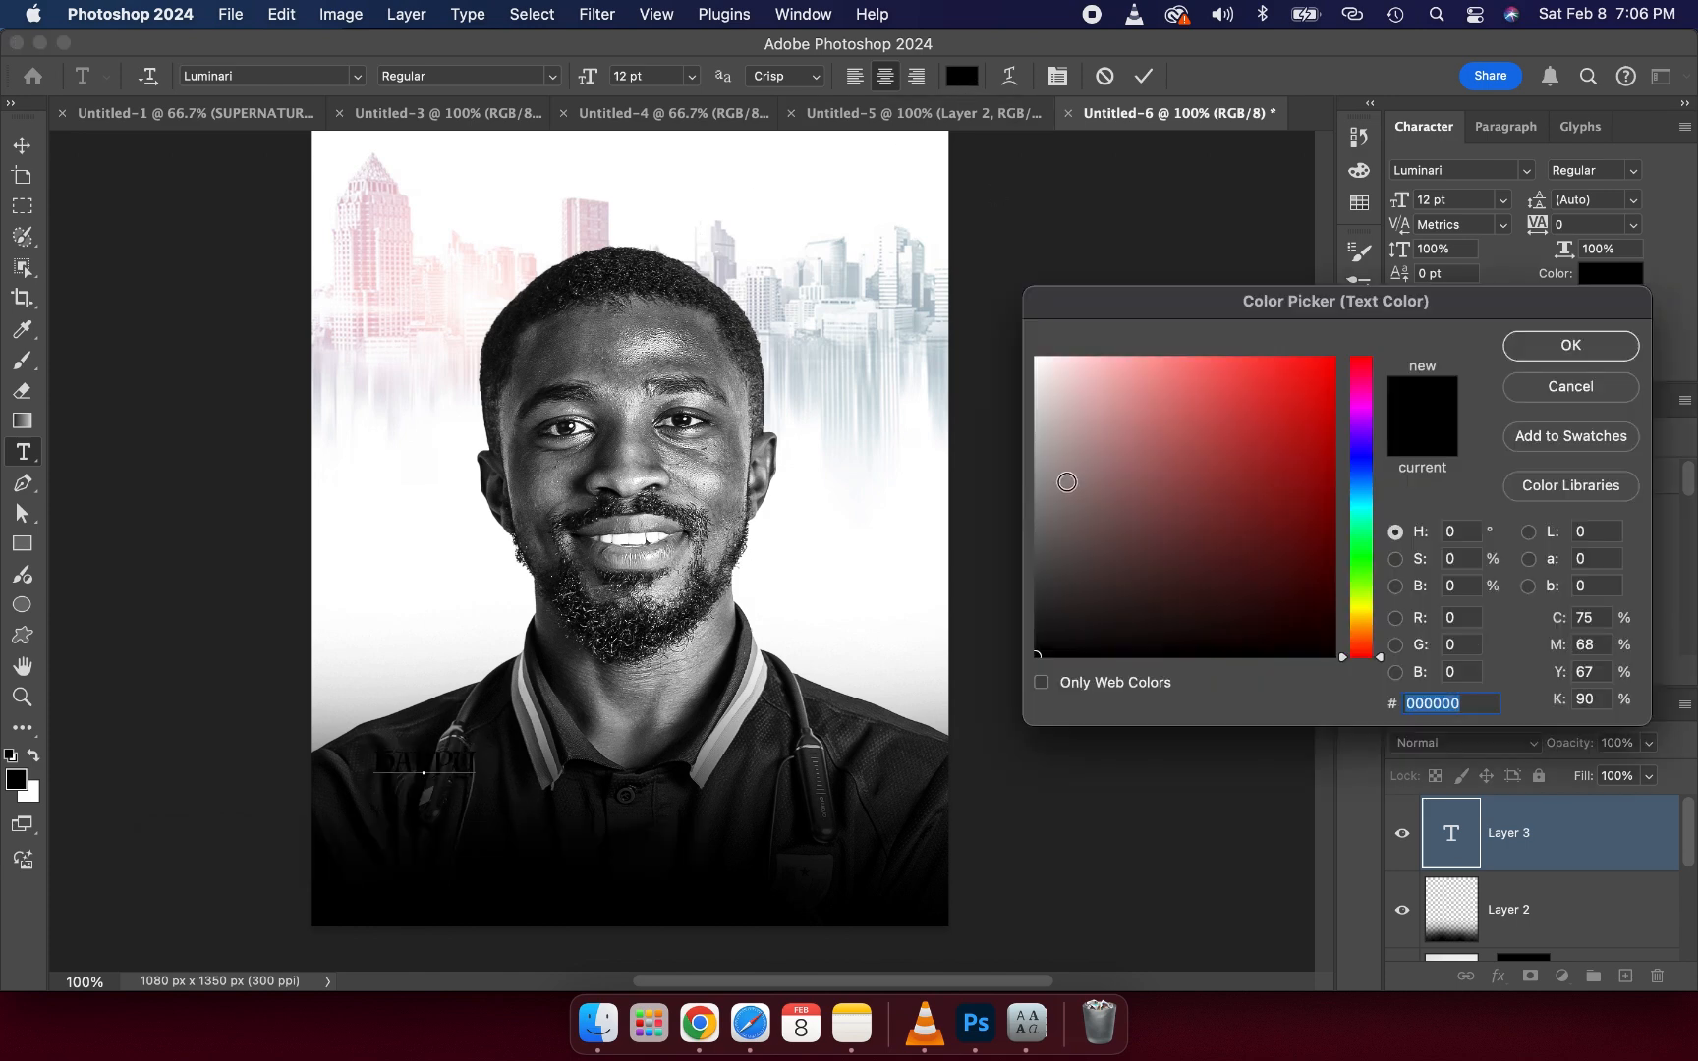
drag(1061, 481, 897, 122)
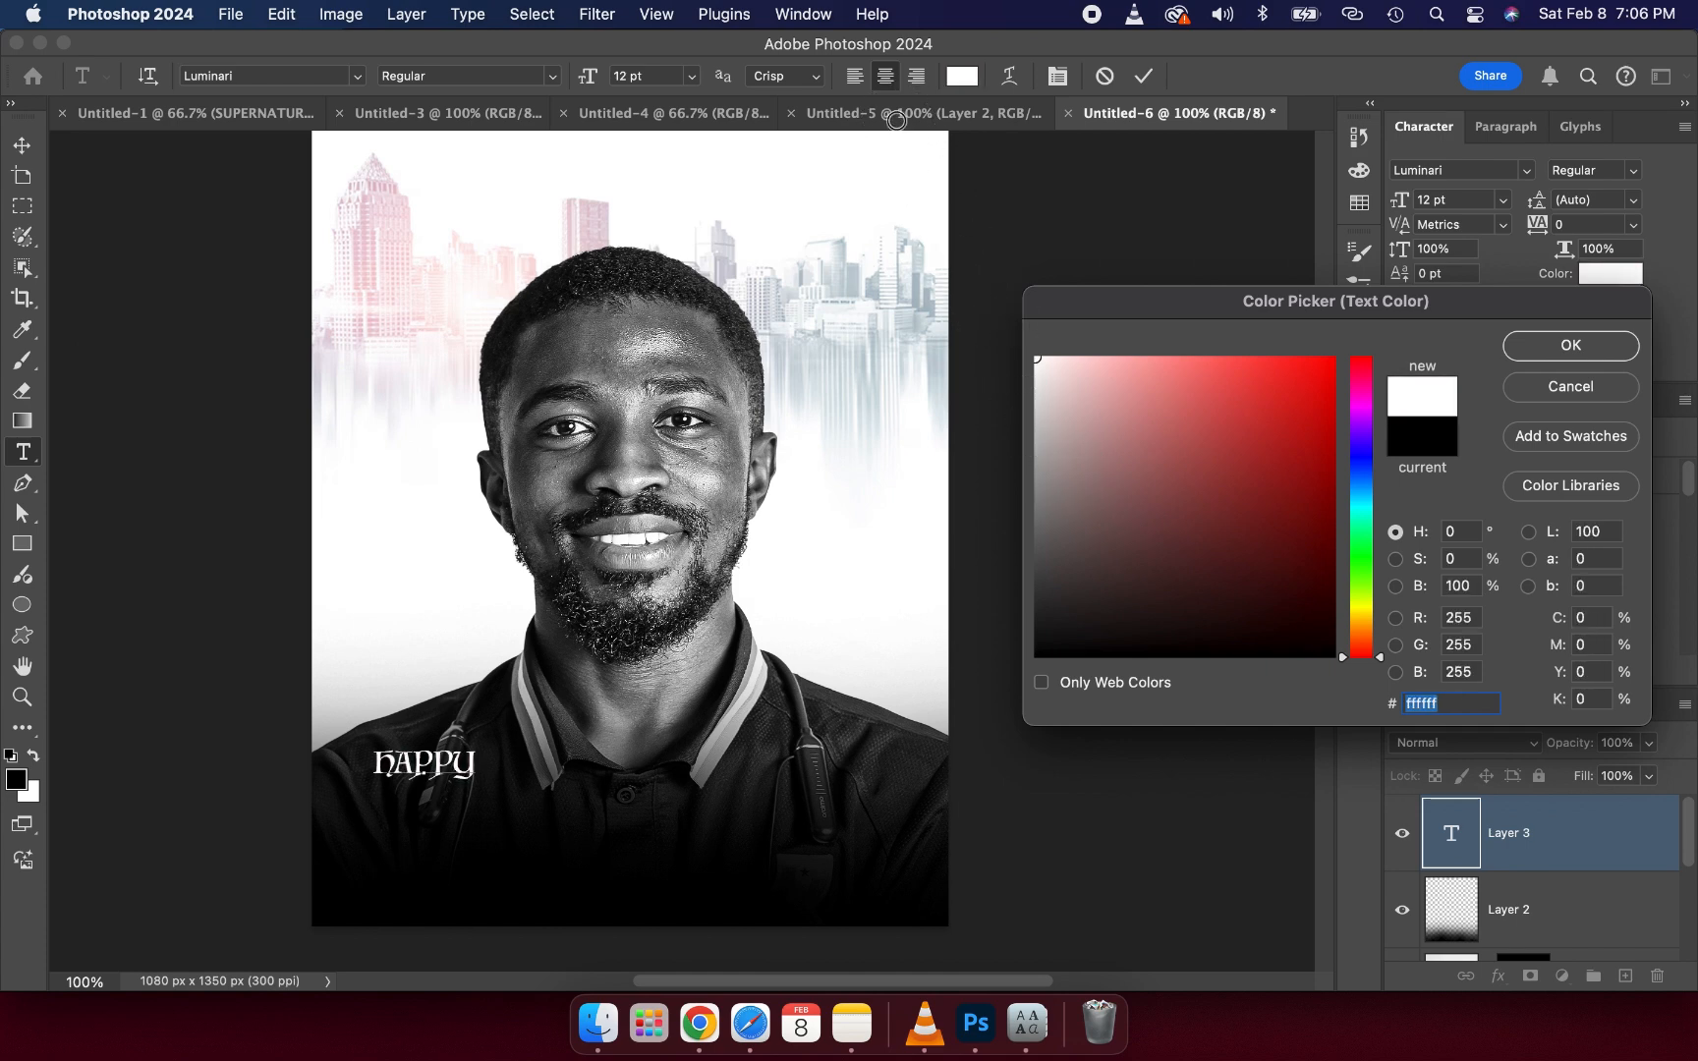
click(1514, 344)
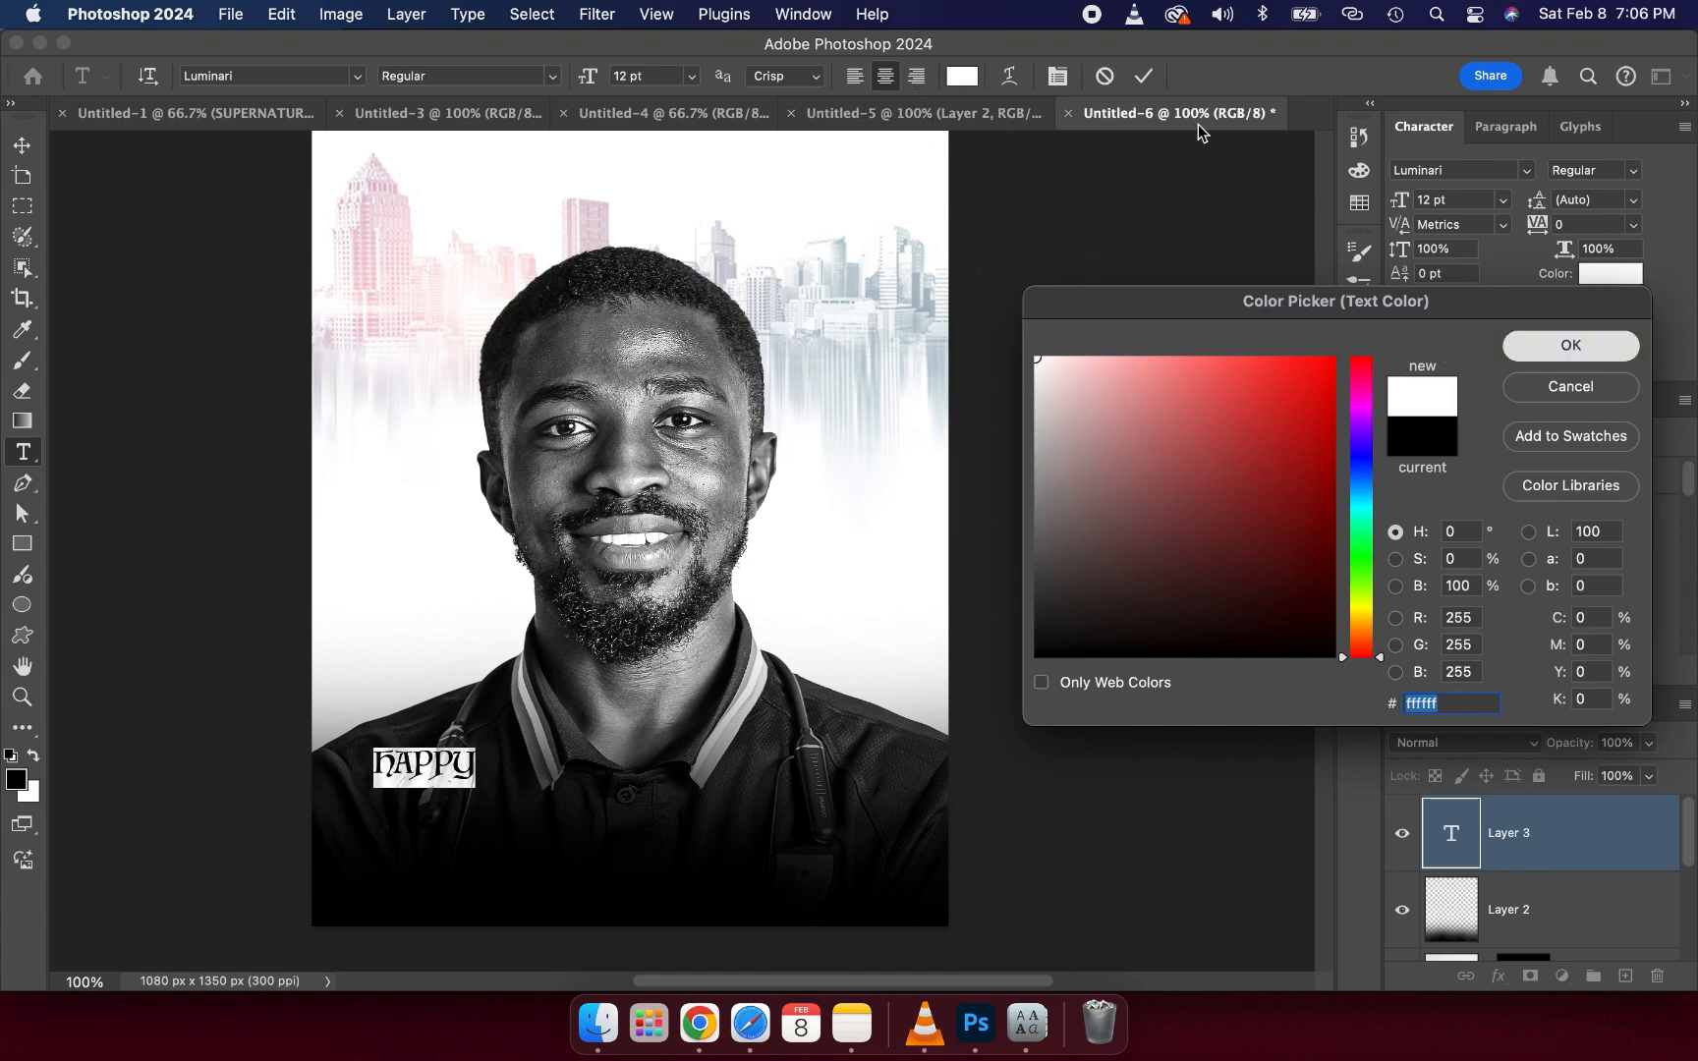
- Inspect the font and size of the HAPPY text in the reference flyer
click(924, 113)
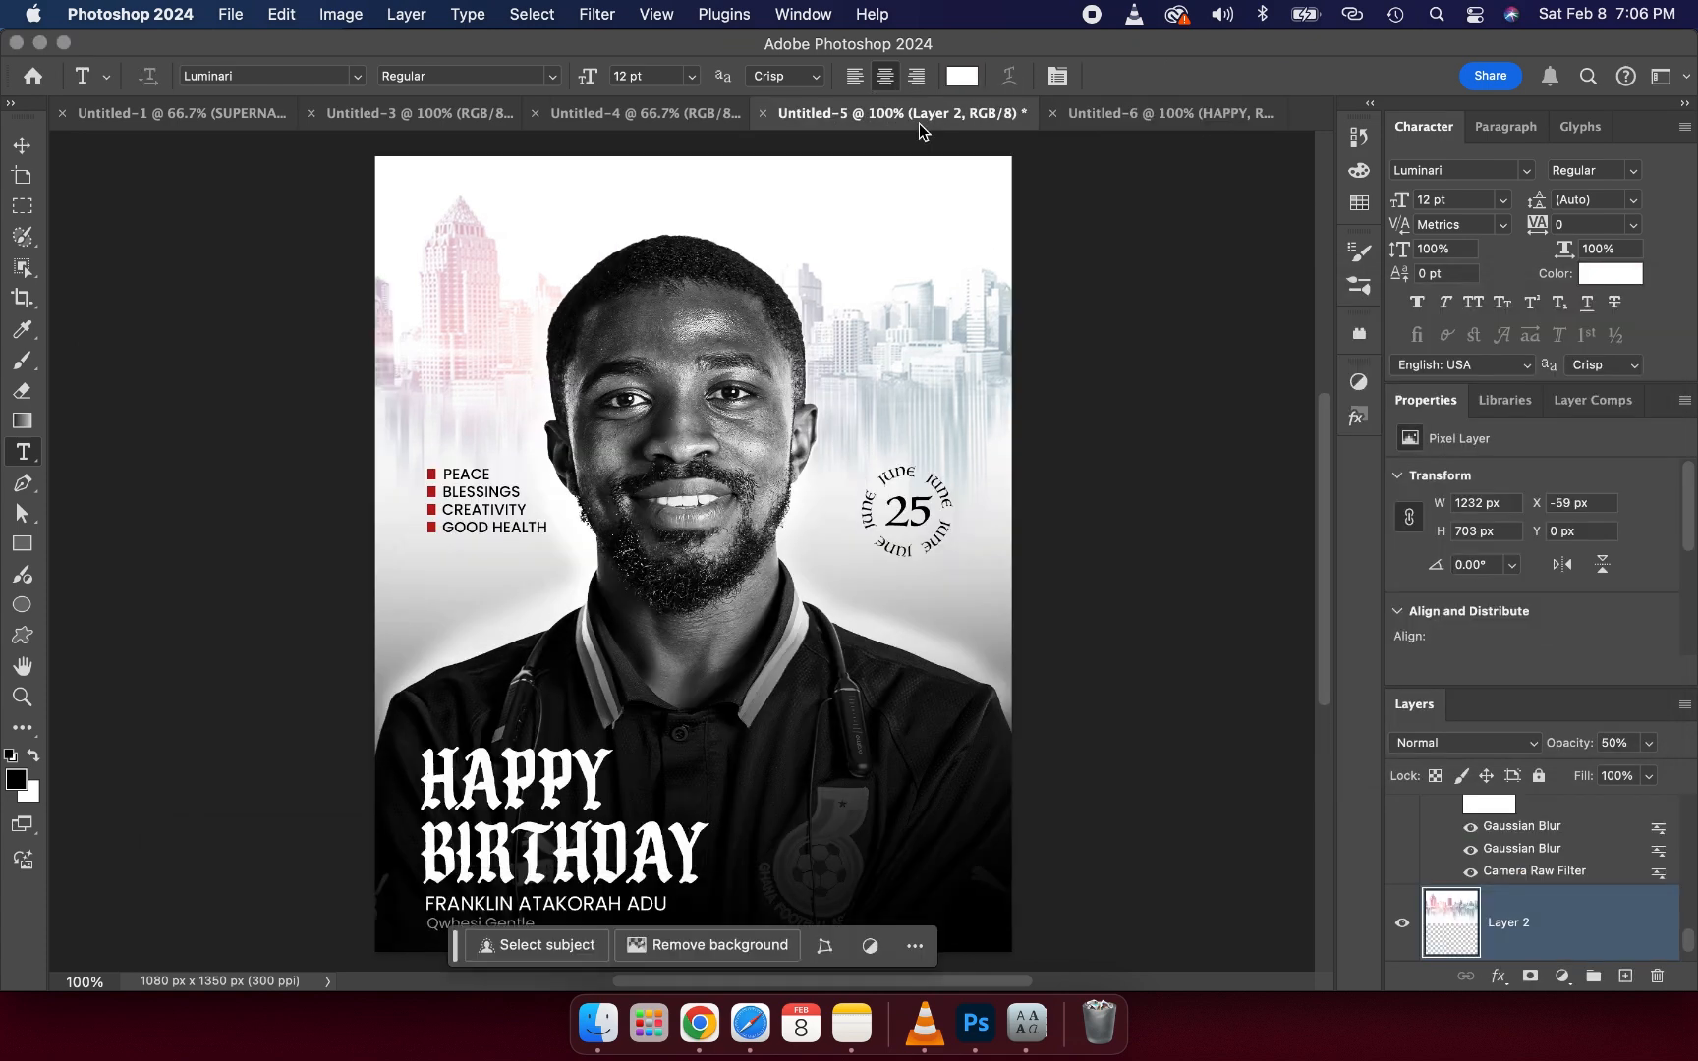
click(553, 789)
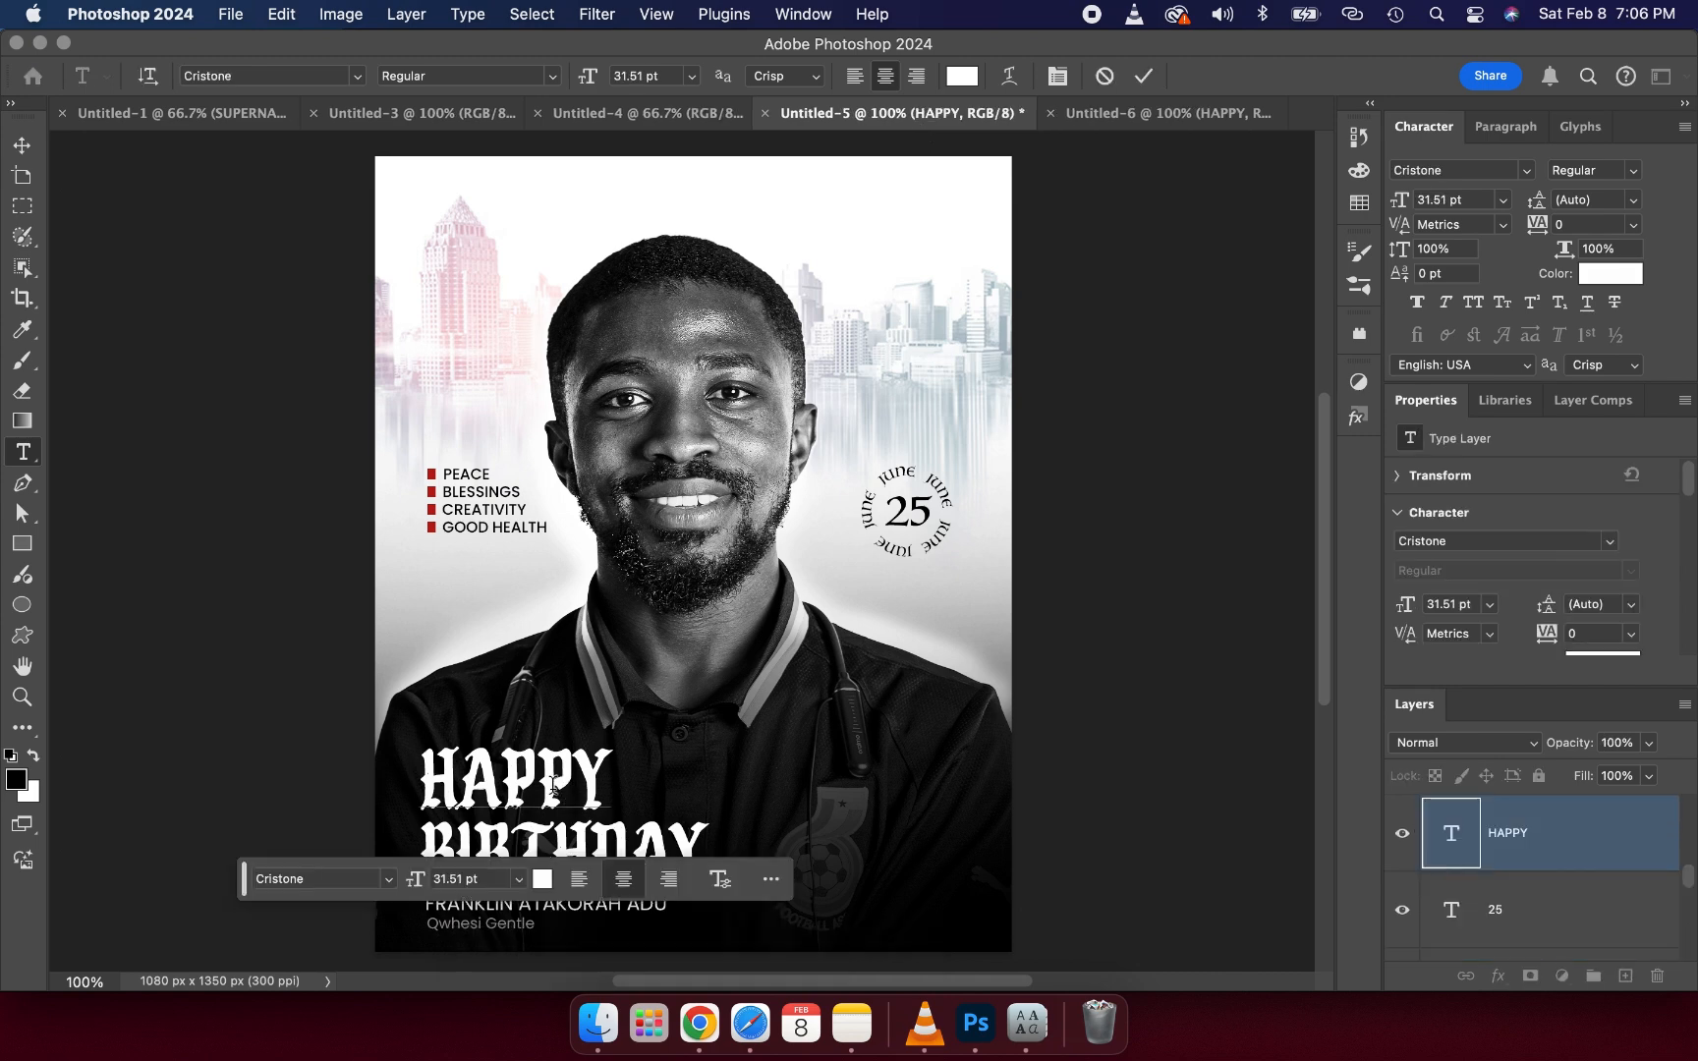
double_click(562, 781)
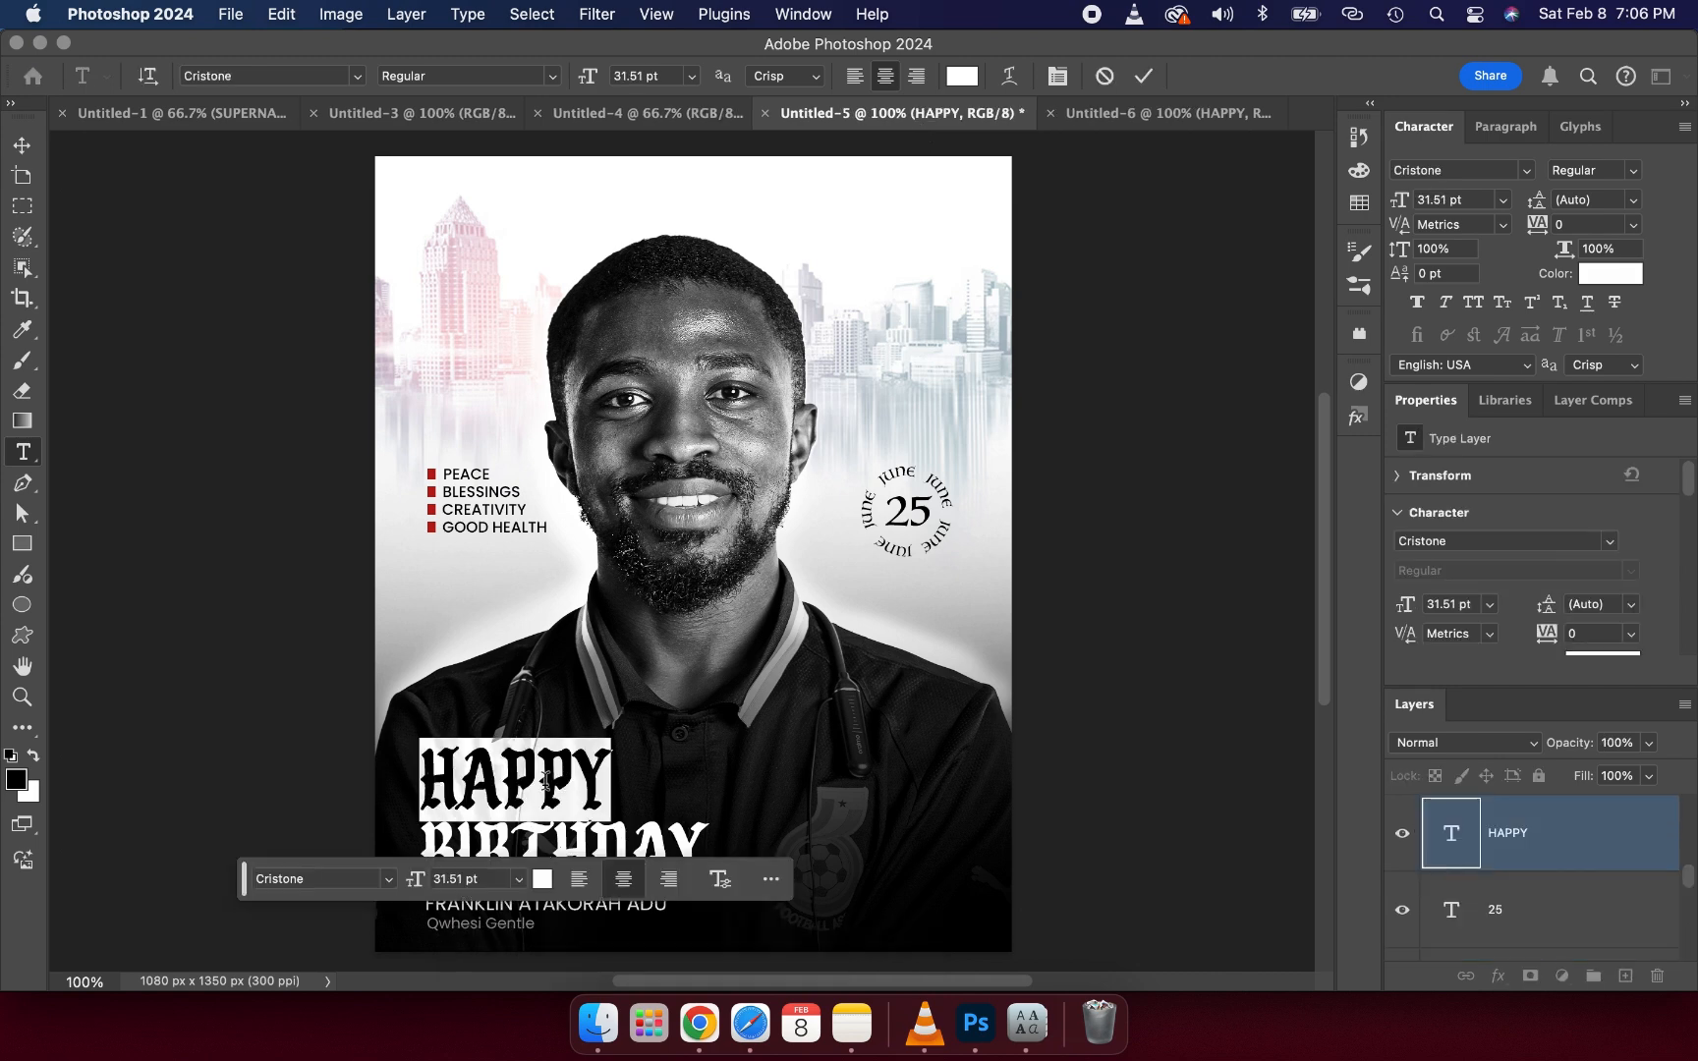
click(546, 781)
click(22, 144)
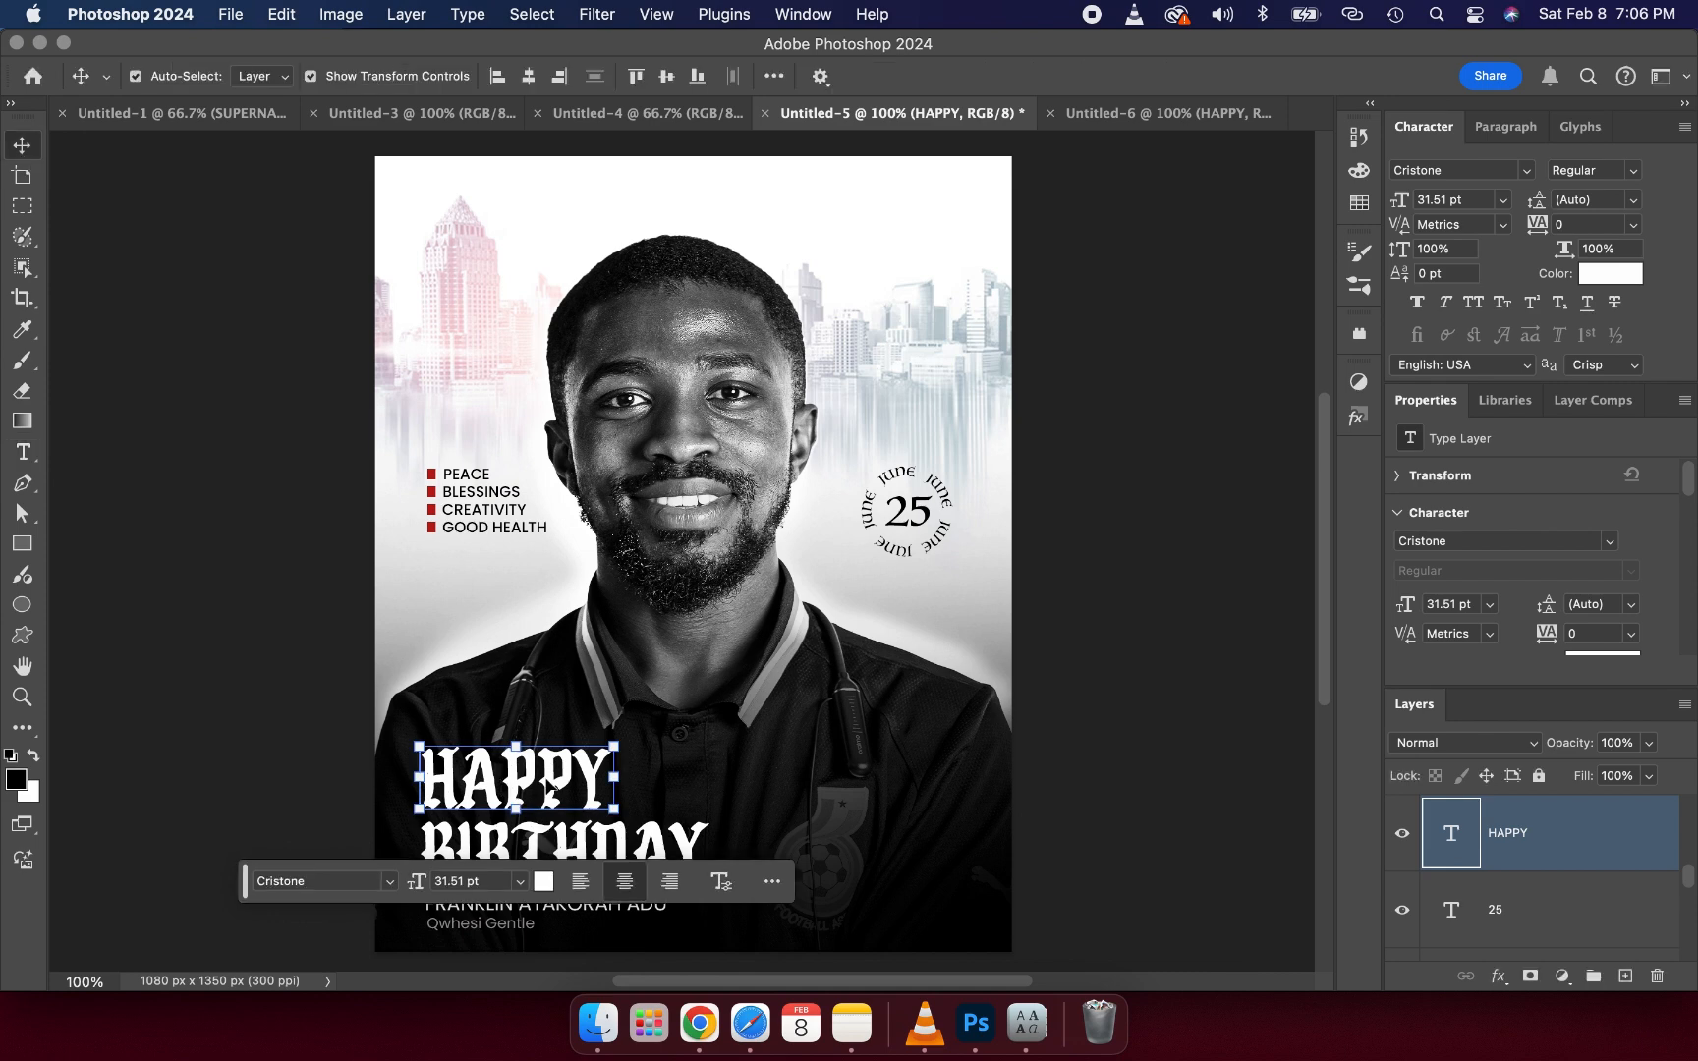
key(super+;)
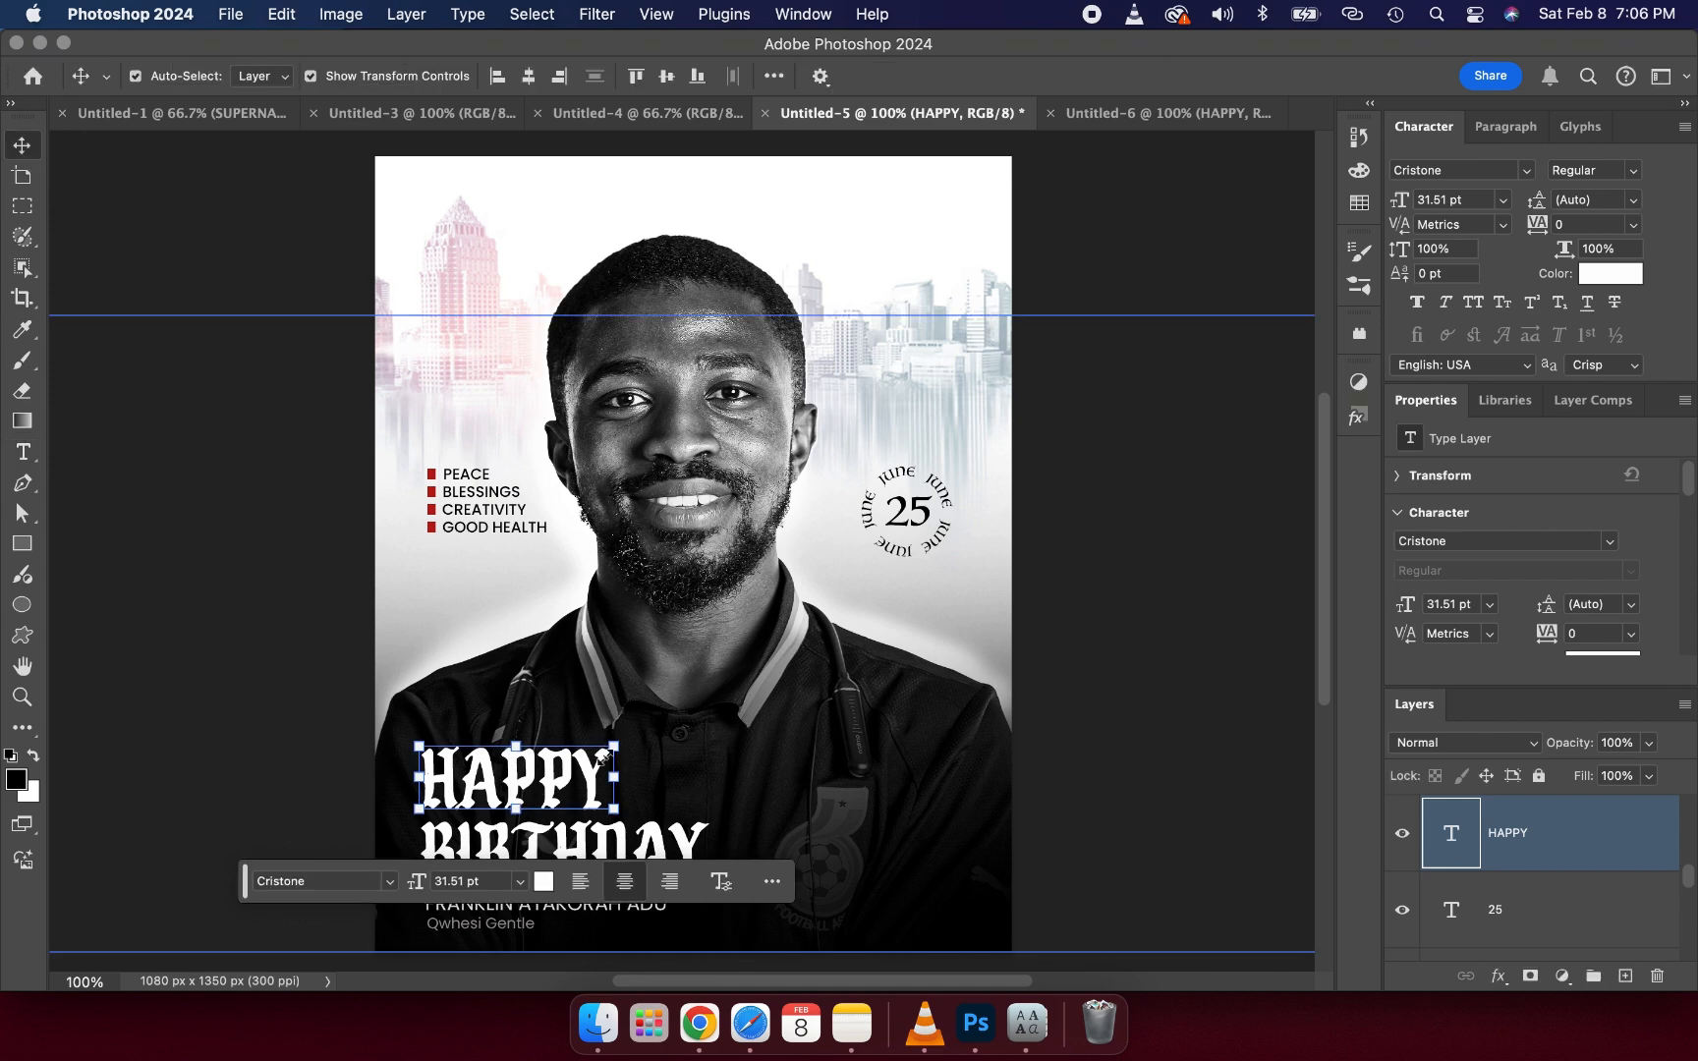
key(super+;)
- Back in the working flyer, set the HAPPY text to the Cristone font and scale it up to about 39.5 pt
click(1095, 124)
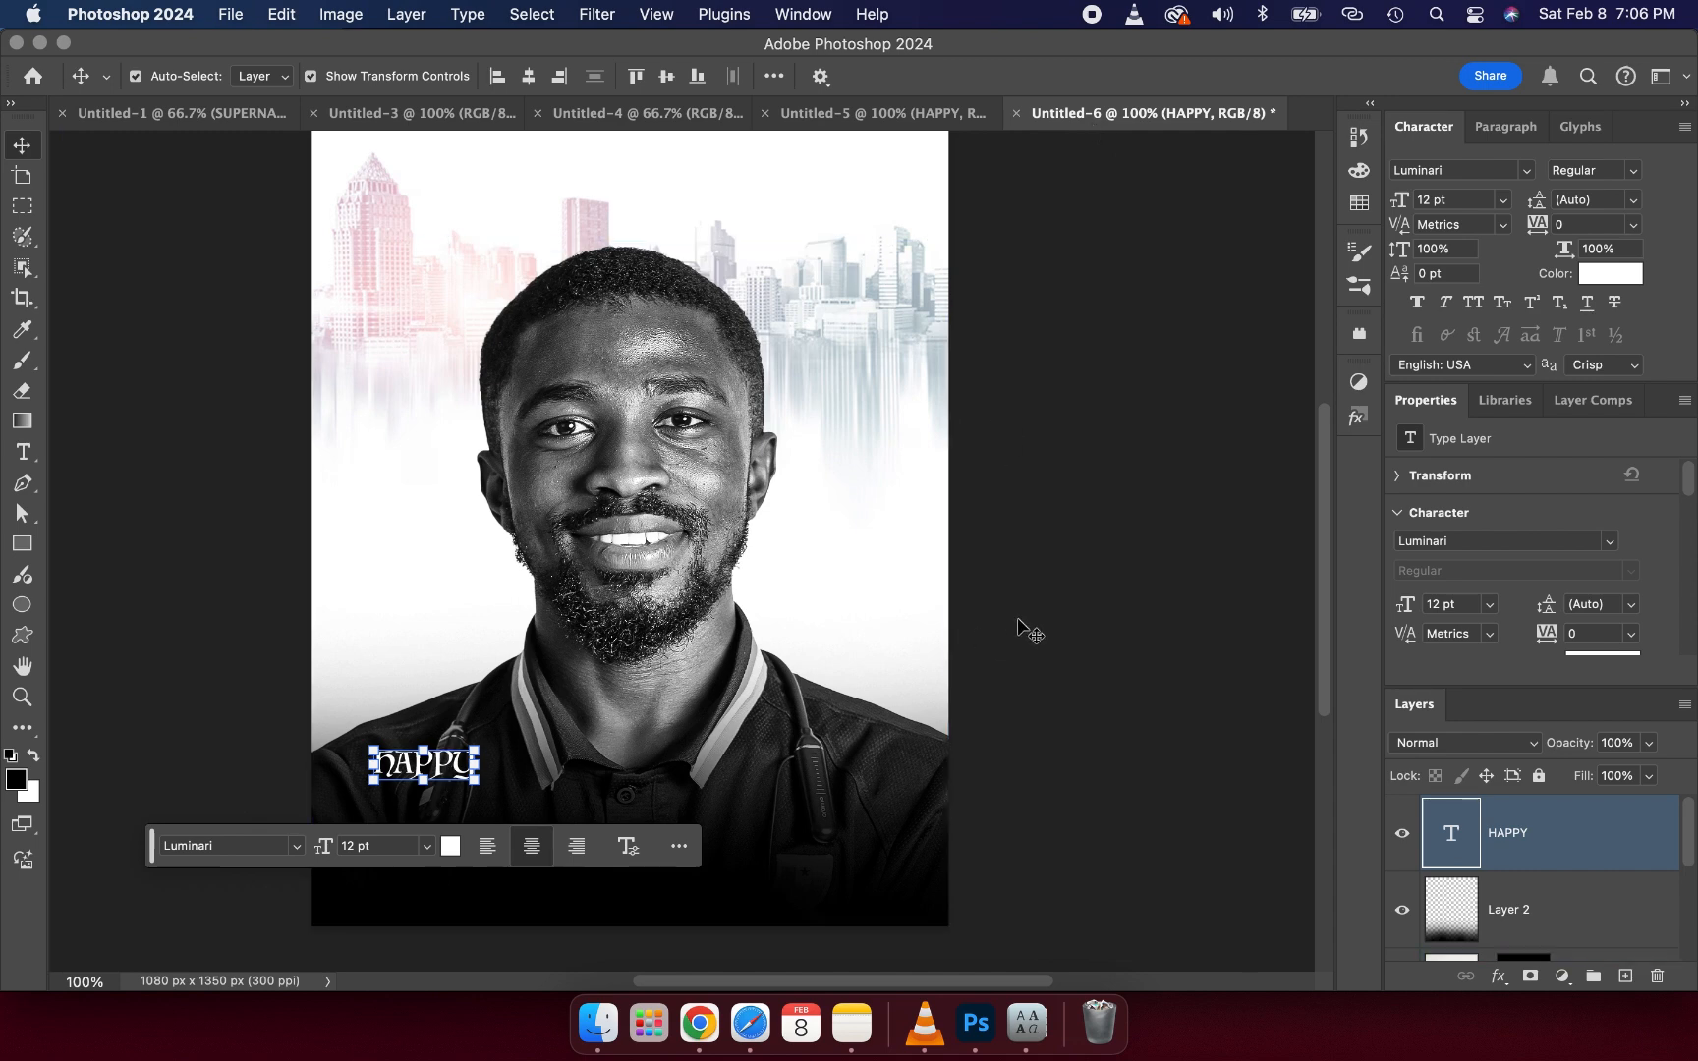
click(1611, 544)
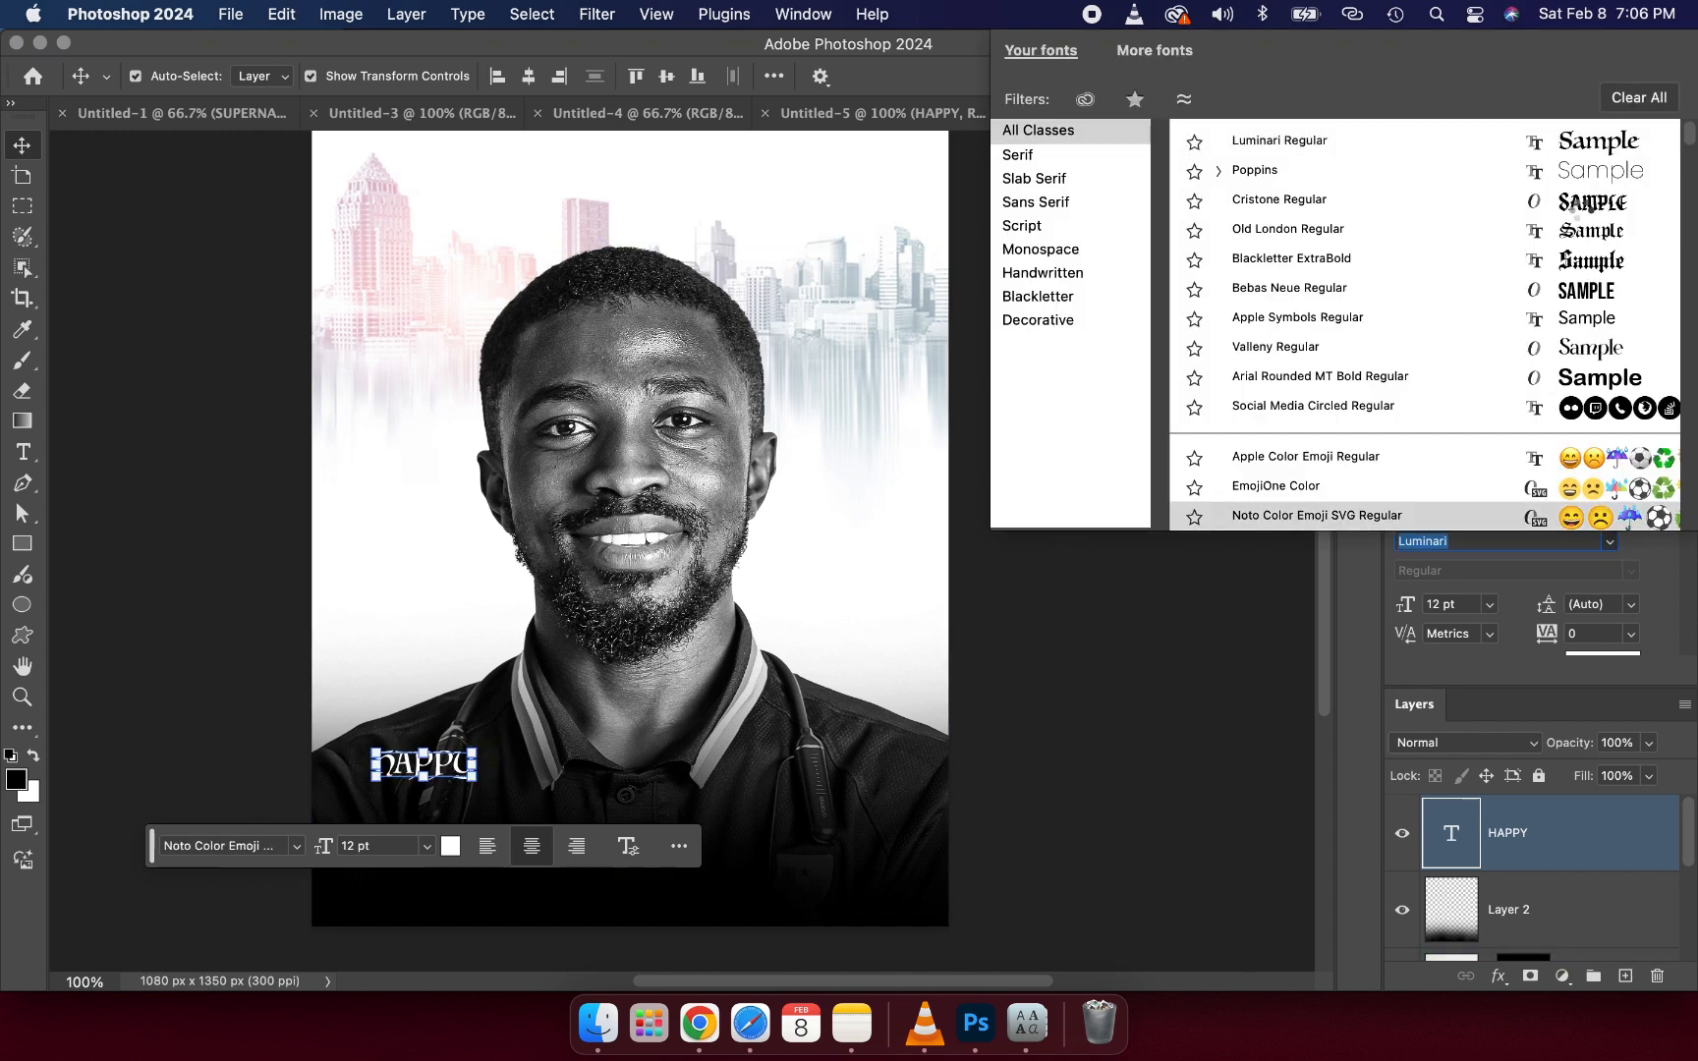
click(1583, 211)
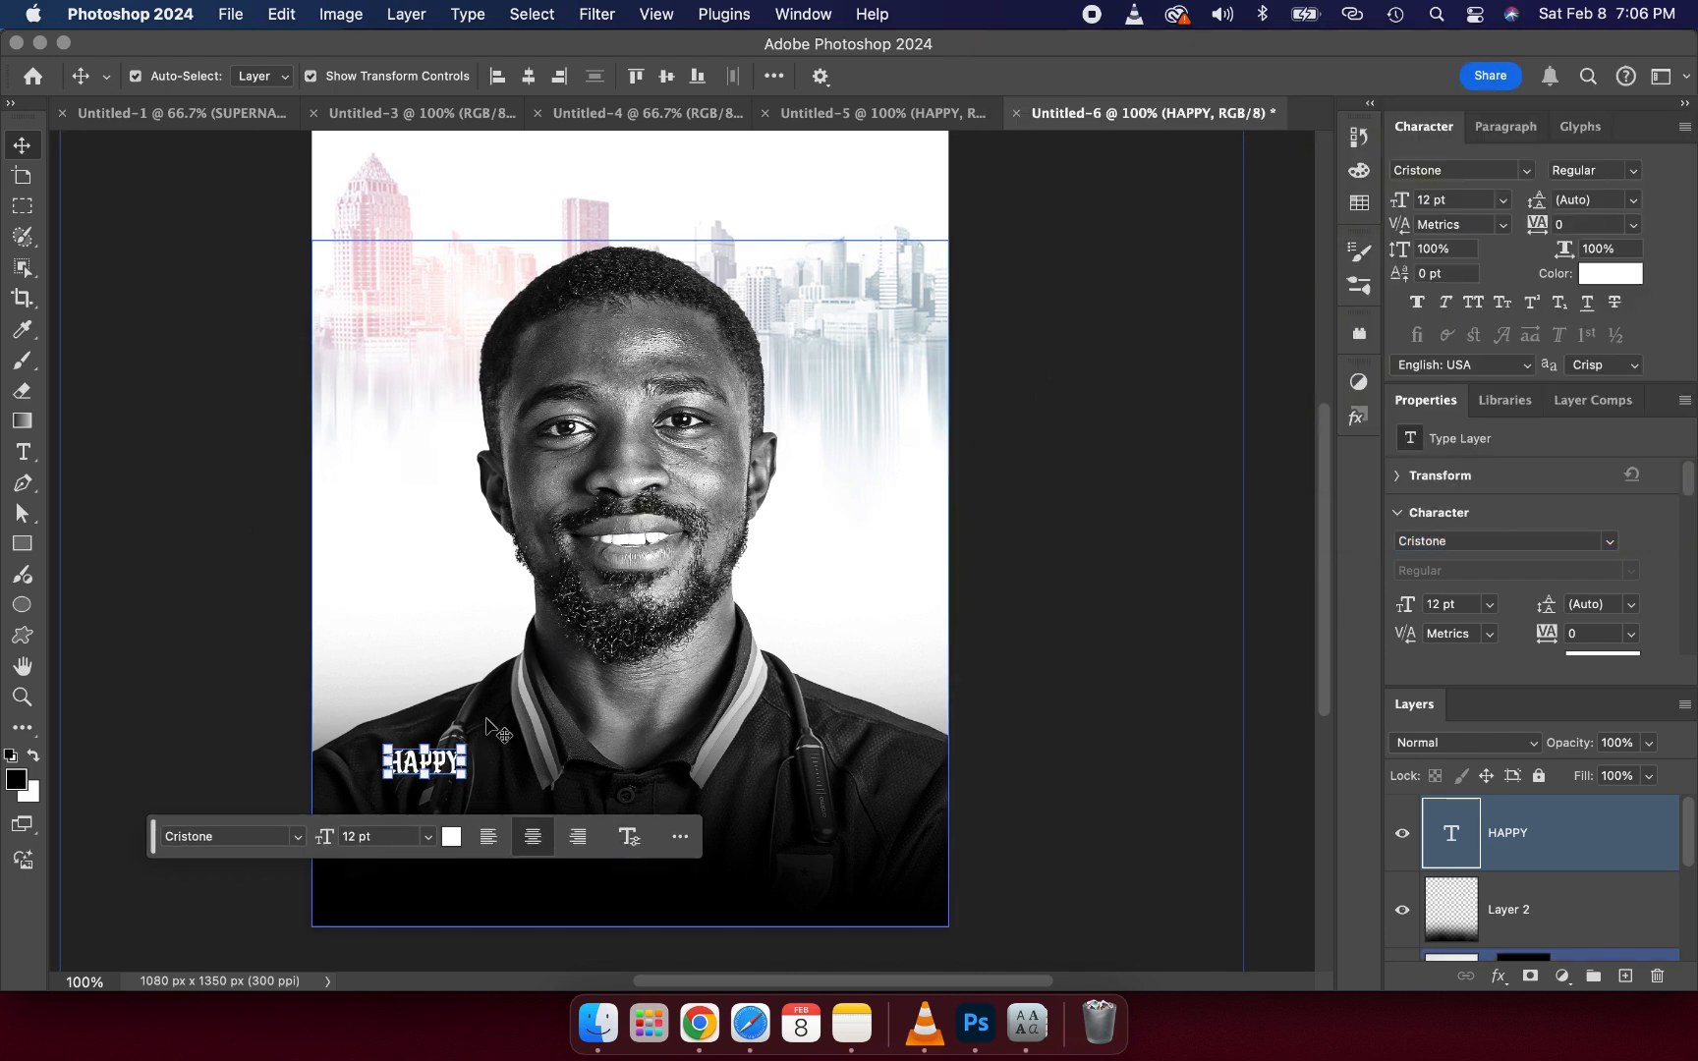
drag(465, 762, 658, 746)
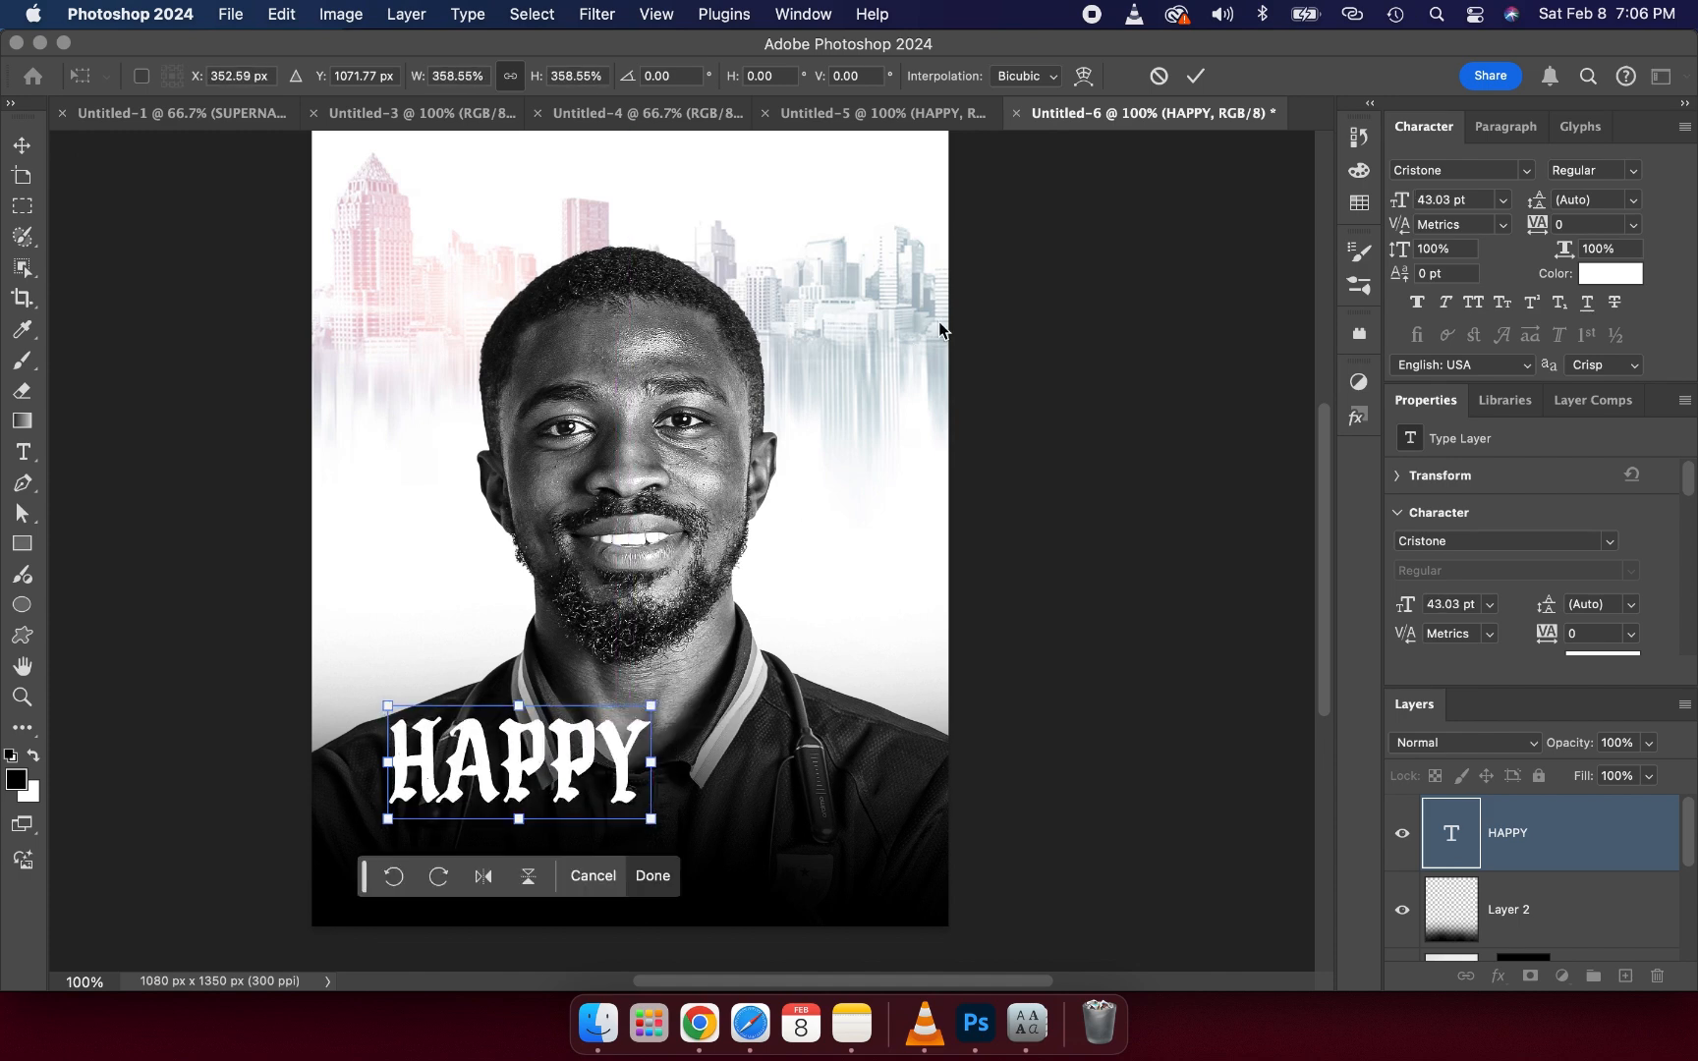
drag(654, 763, 629, 764)
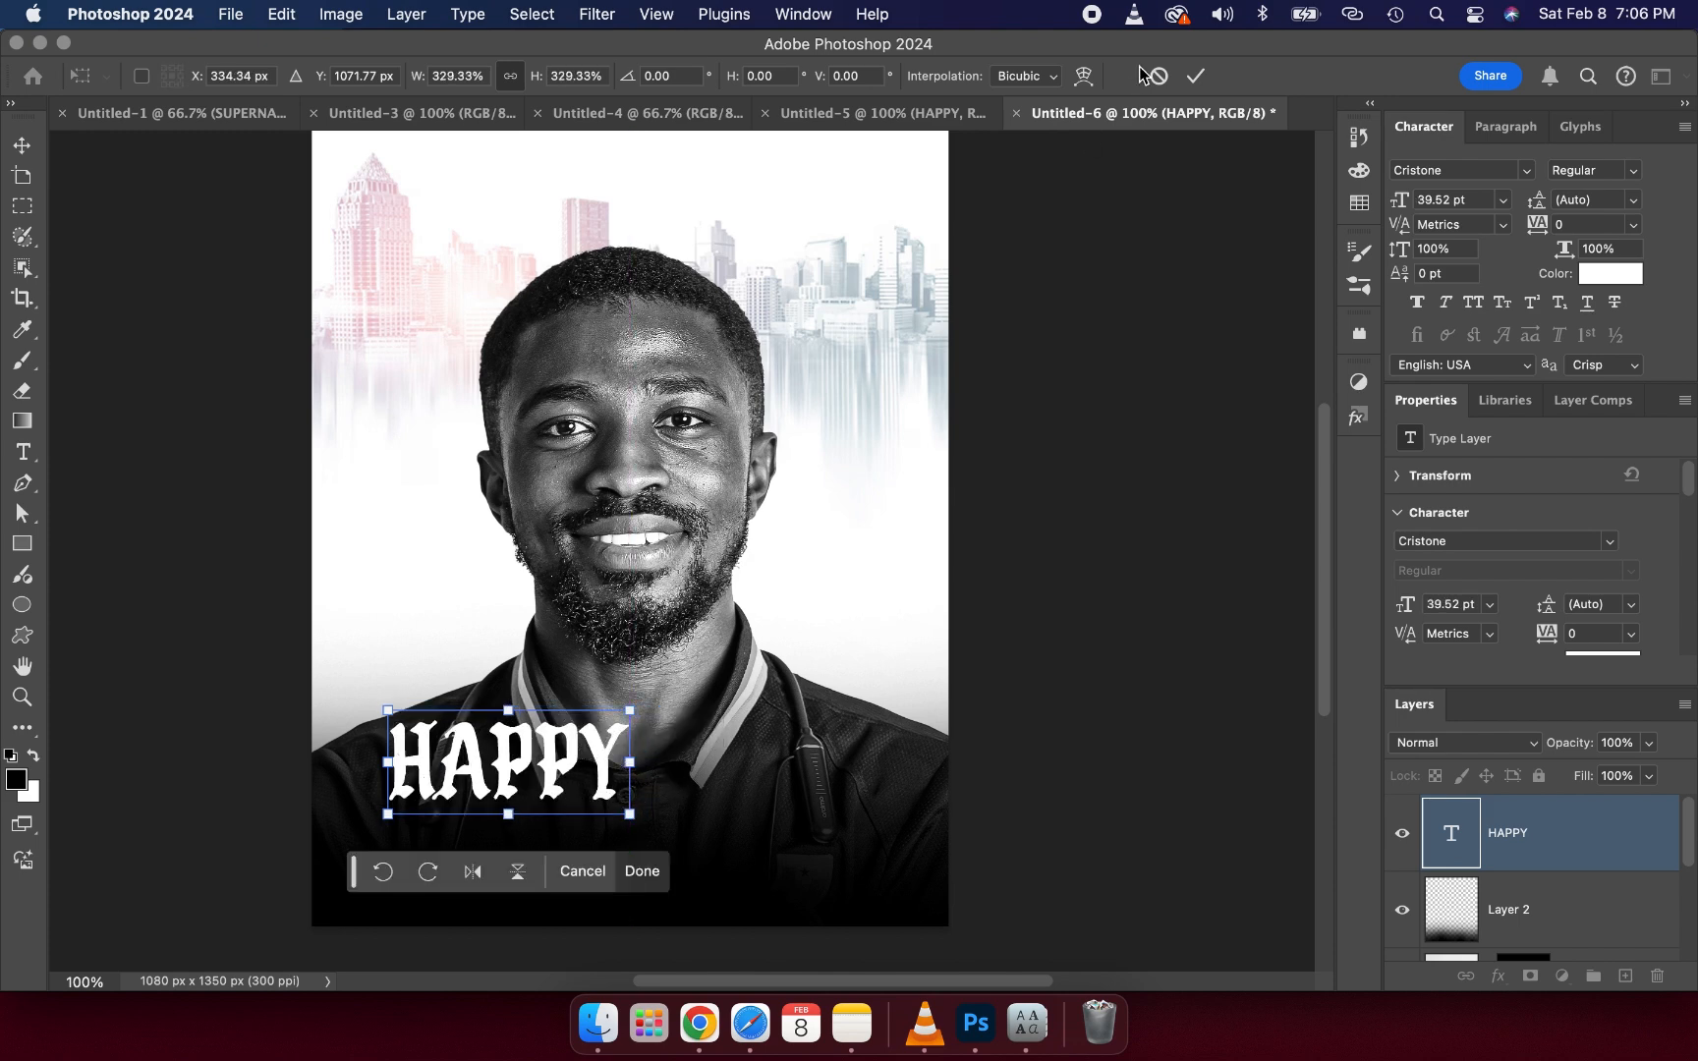
click(1195, 76)
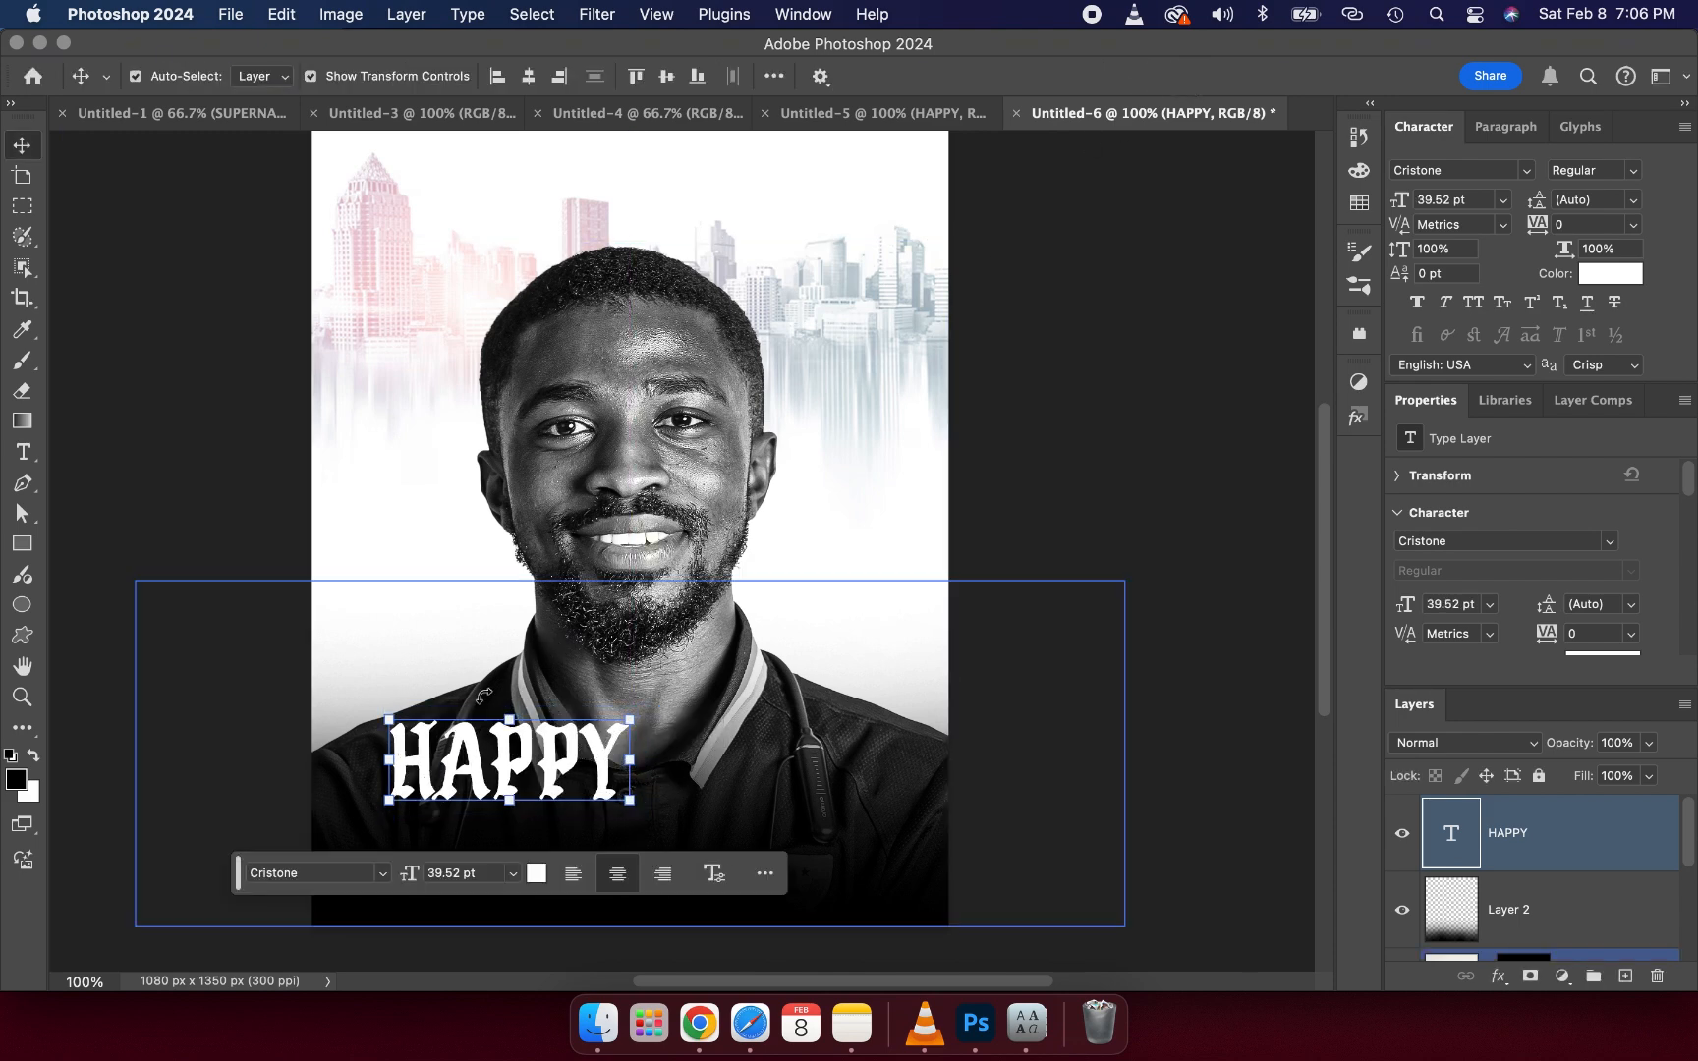
- Duplicate the HAPPY text layer, move the copy below it and change its text to BIRTHDAY
key(super+j)
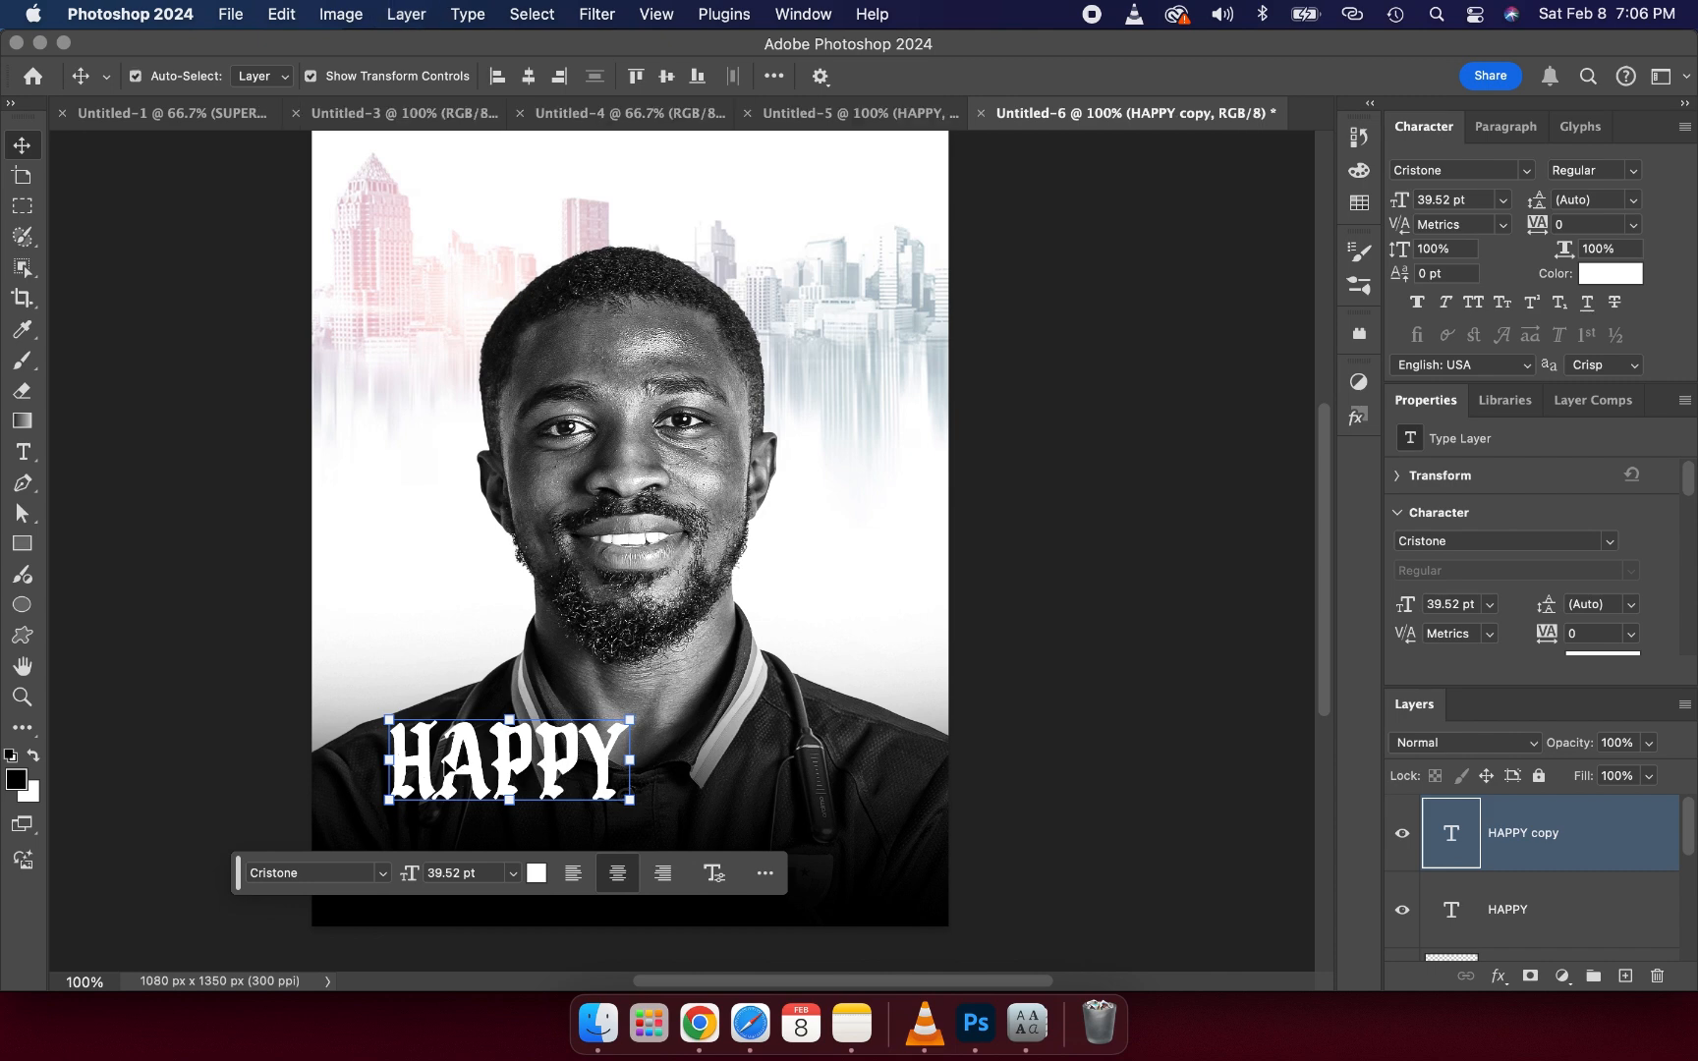
drag(444, 765, 445, 861)
double_click(462, 852)
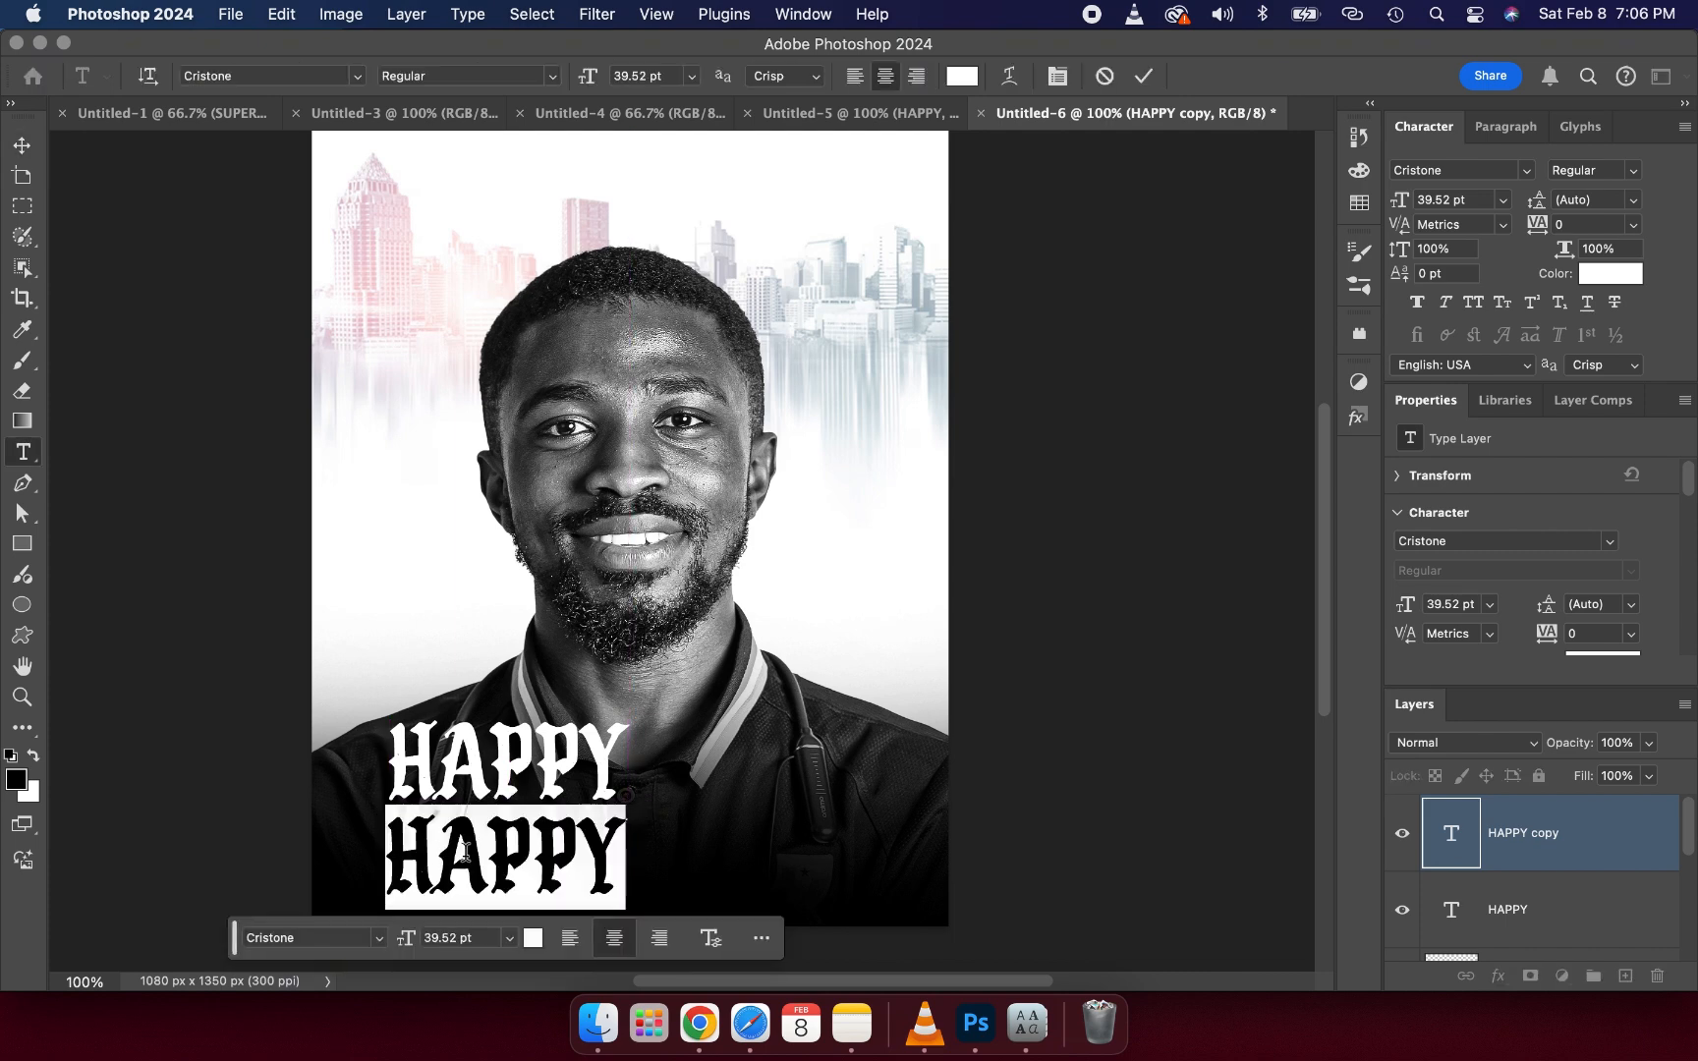
text(BI)
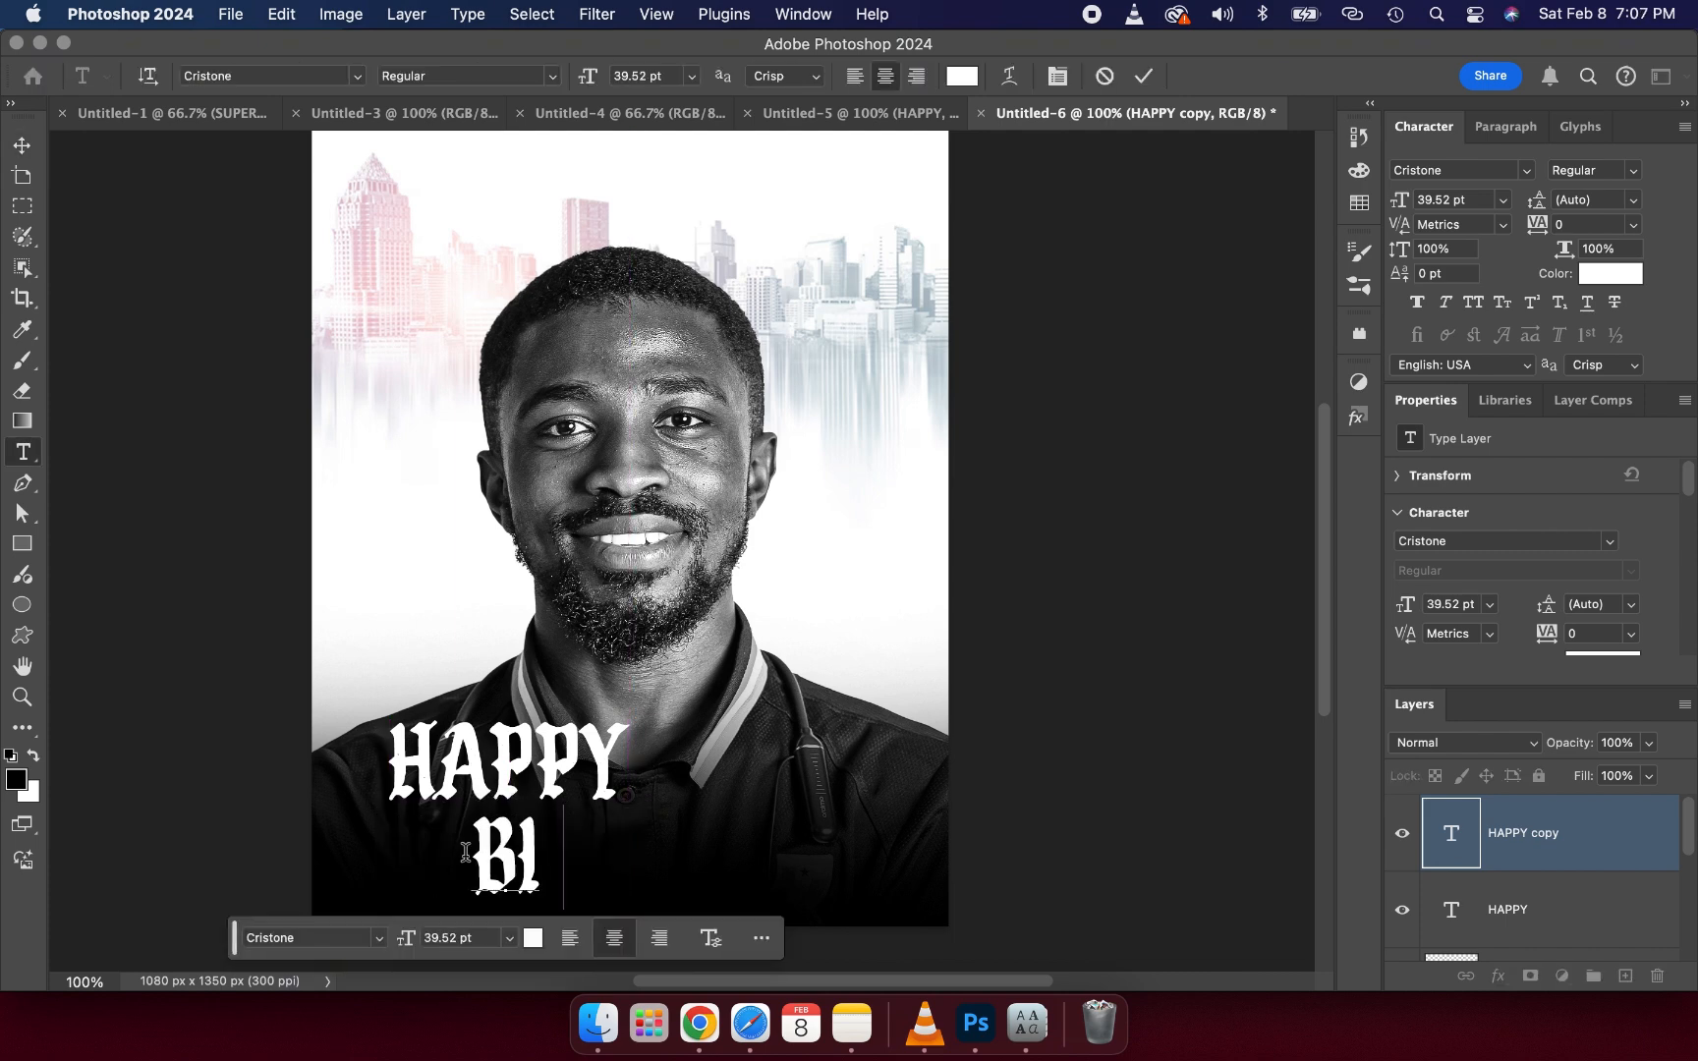
text(RTHDAY)
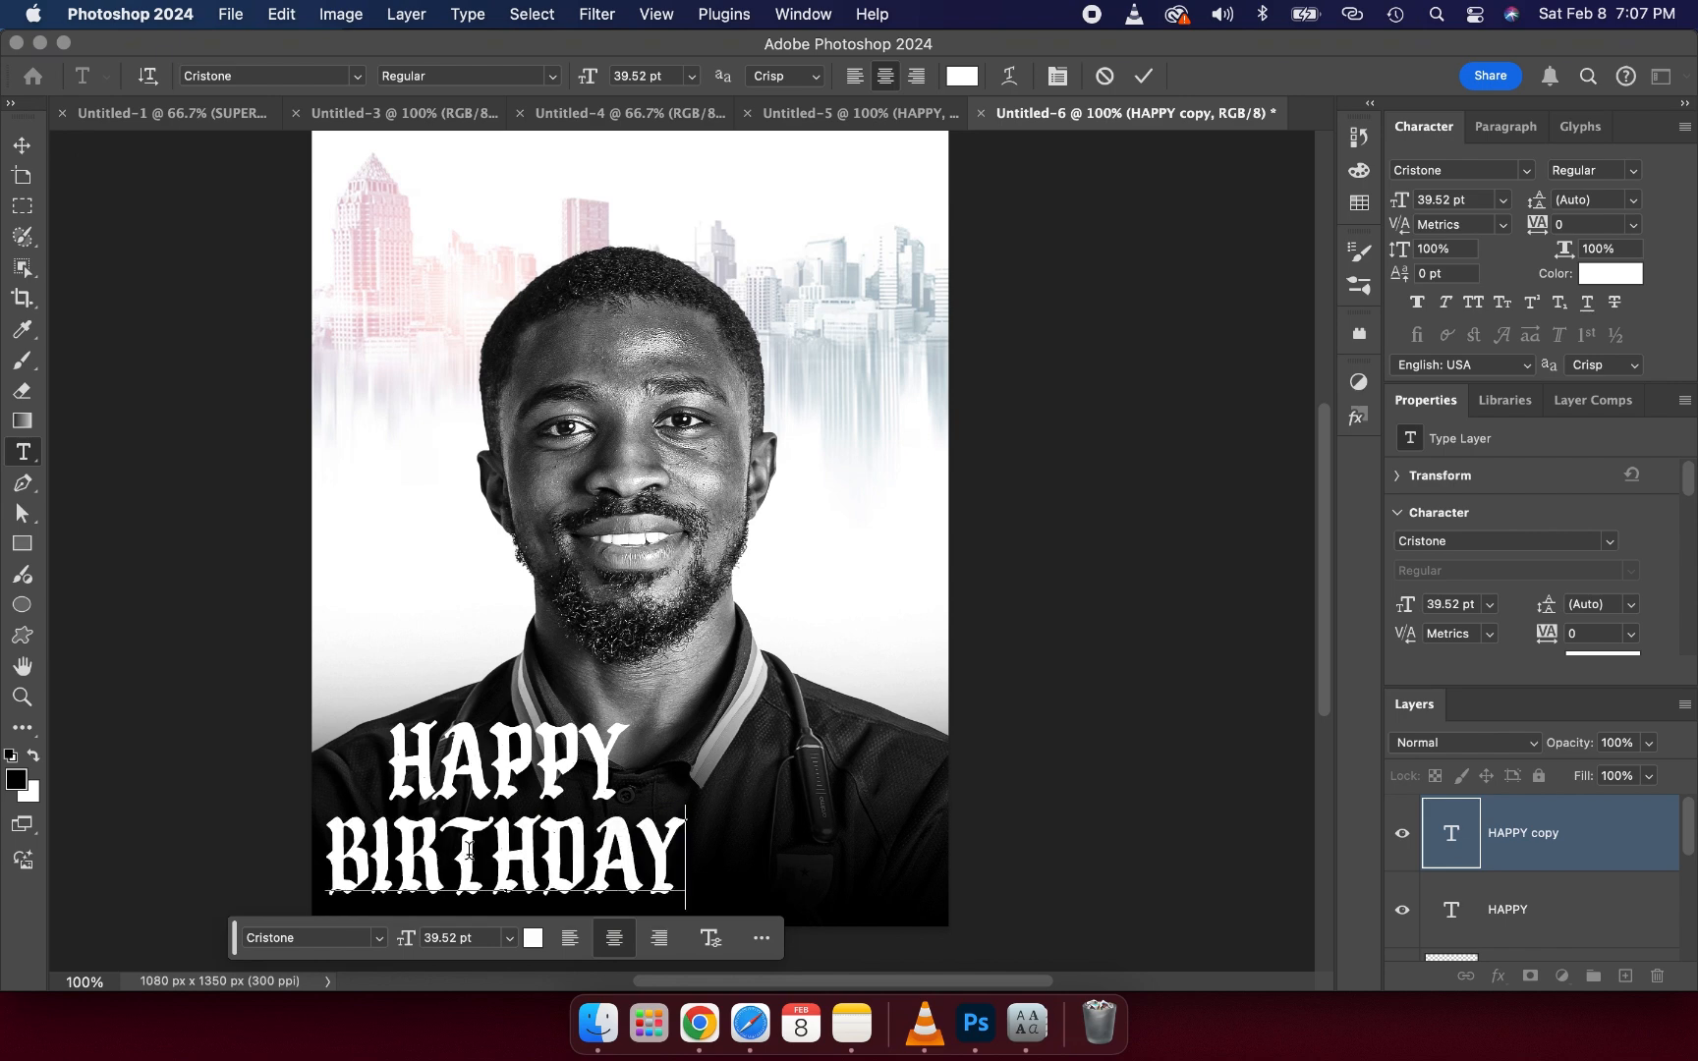
click(1145, 87)
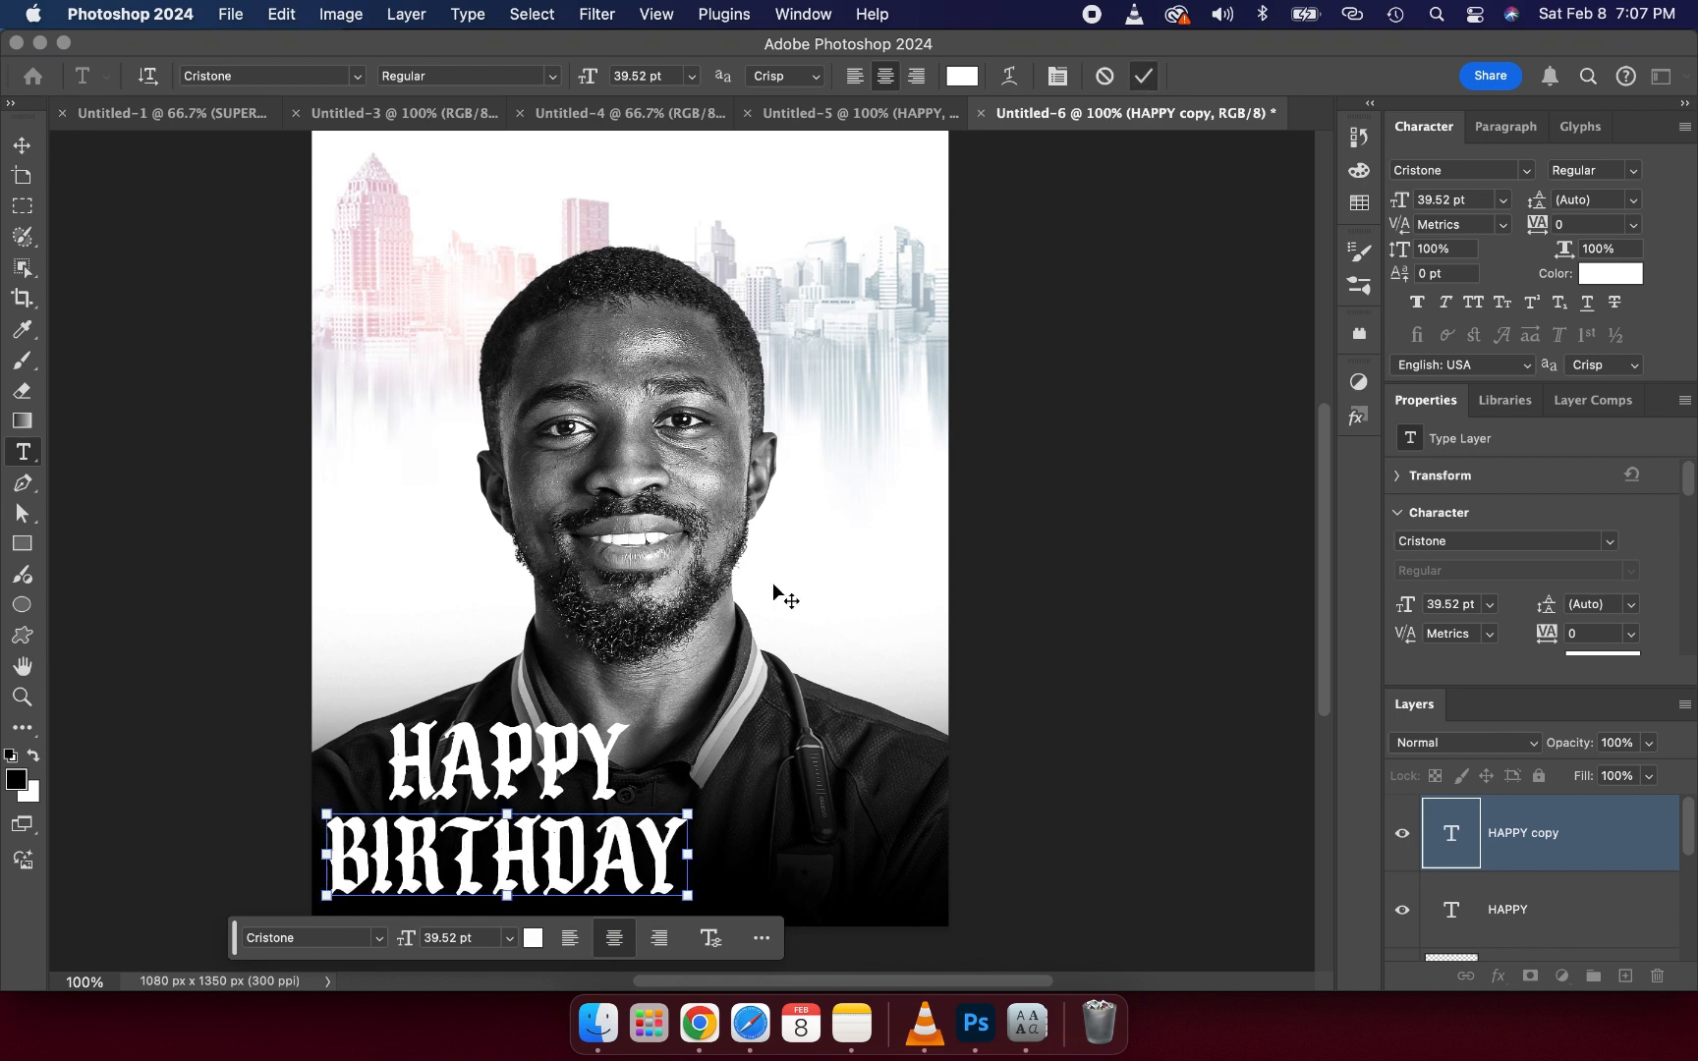
- Align BIRTHDAY under HAPPY, then scale both text lines down together to about 73% near the lower left
key(v)
drag(512, 842, 571, 833)
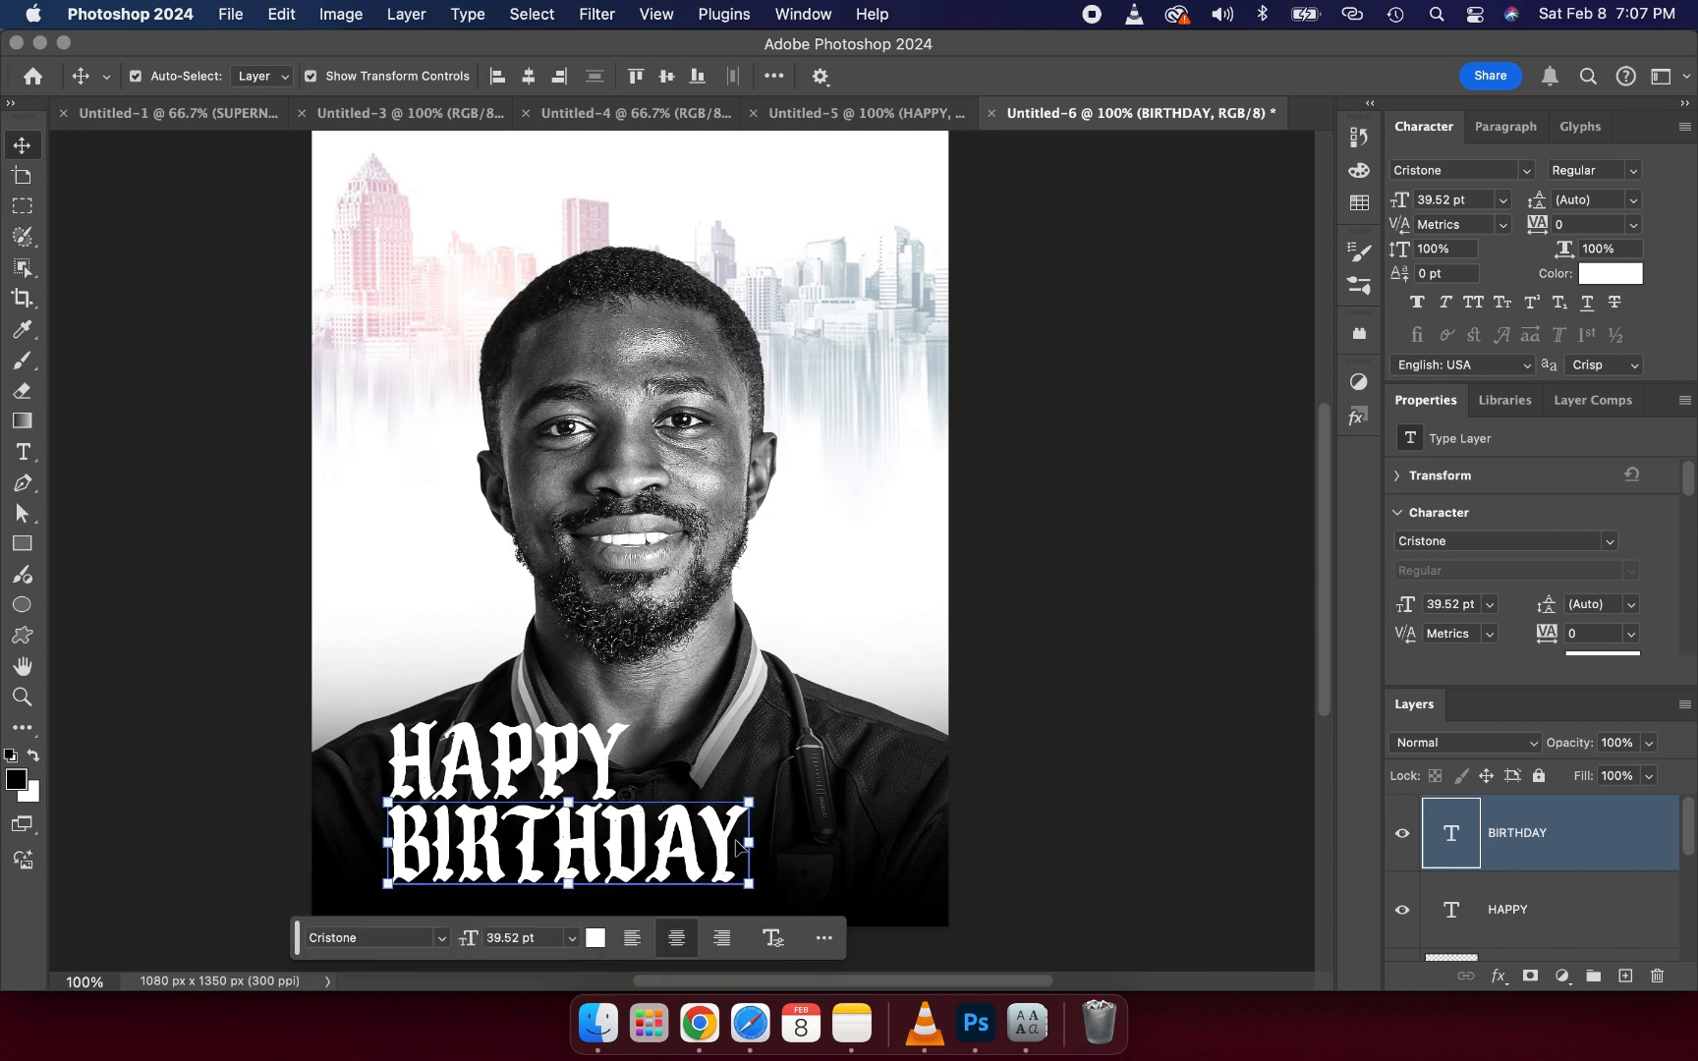
shift+click(520, 744)
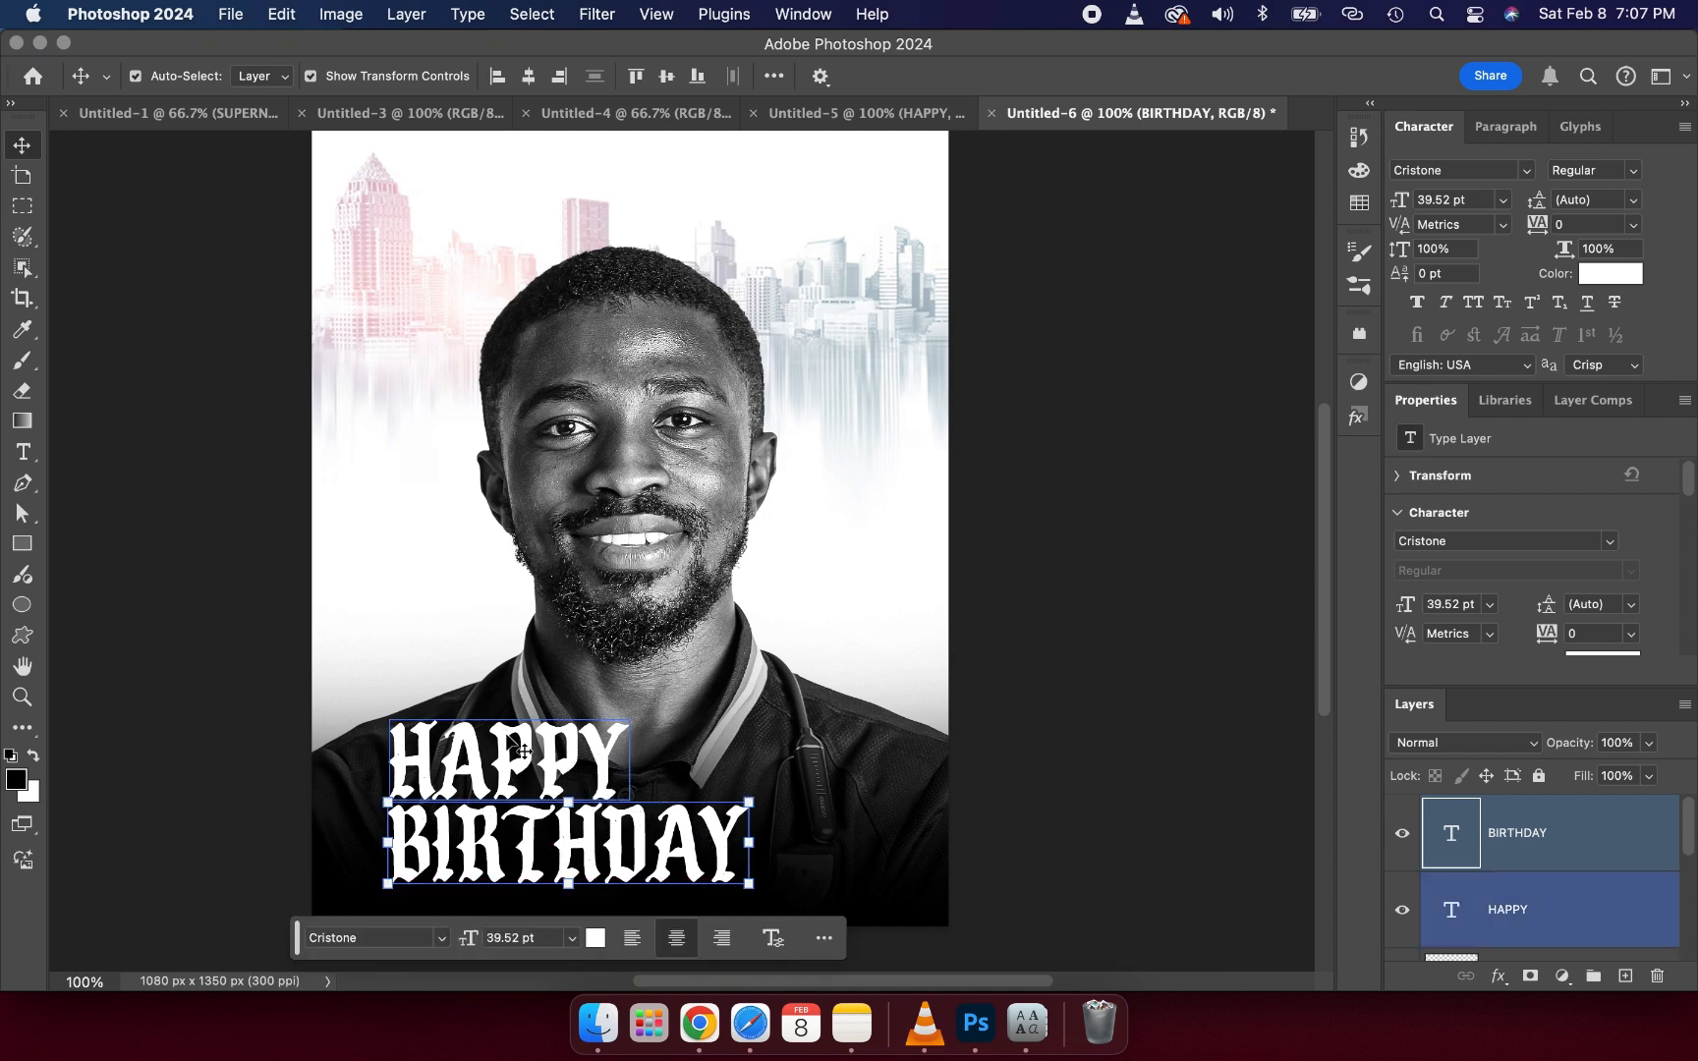
drag(749, 802, 579, 792)
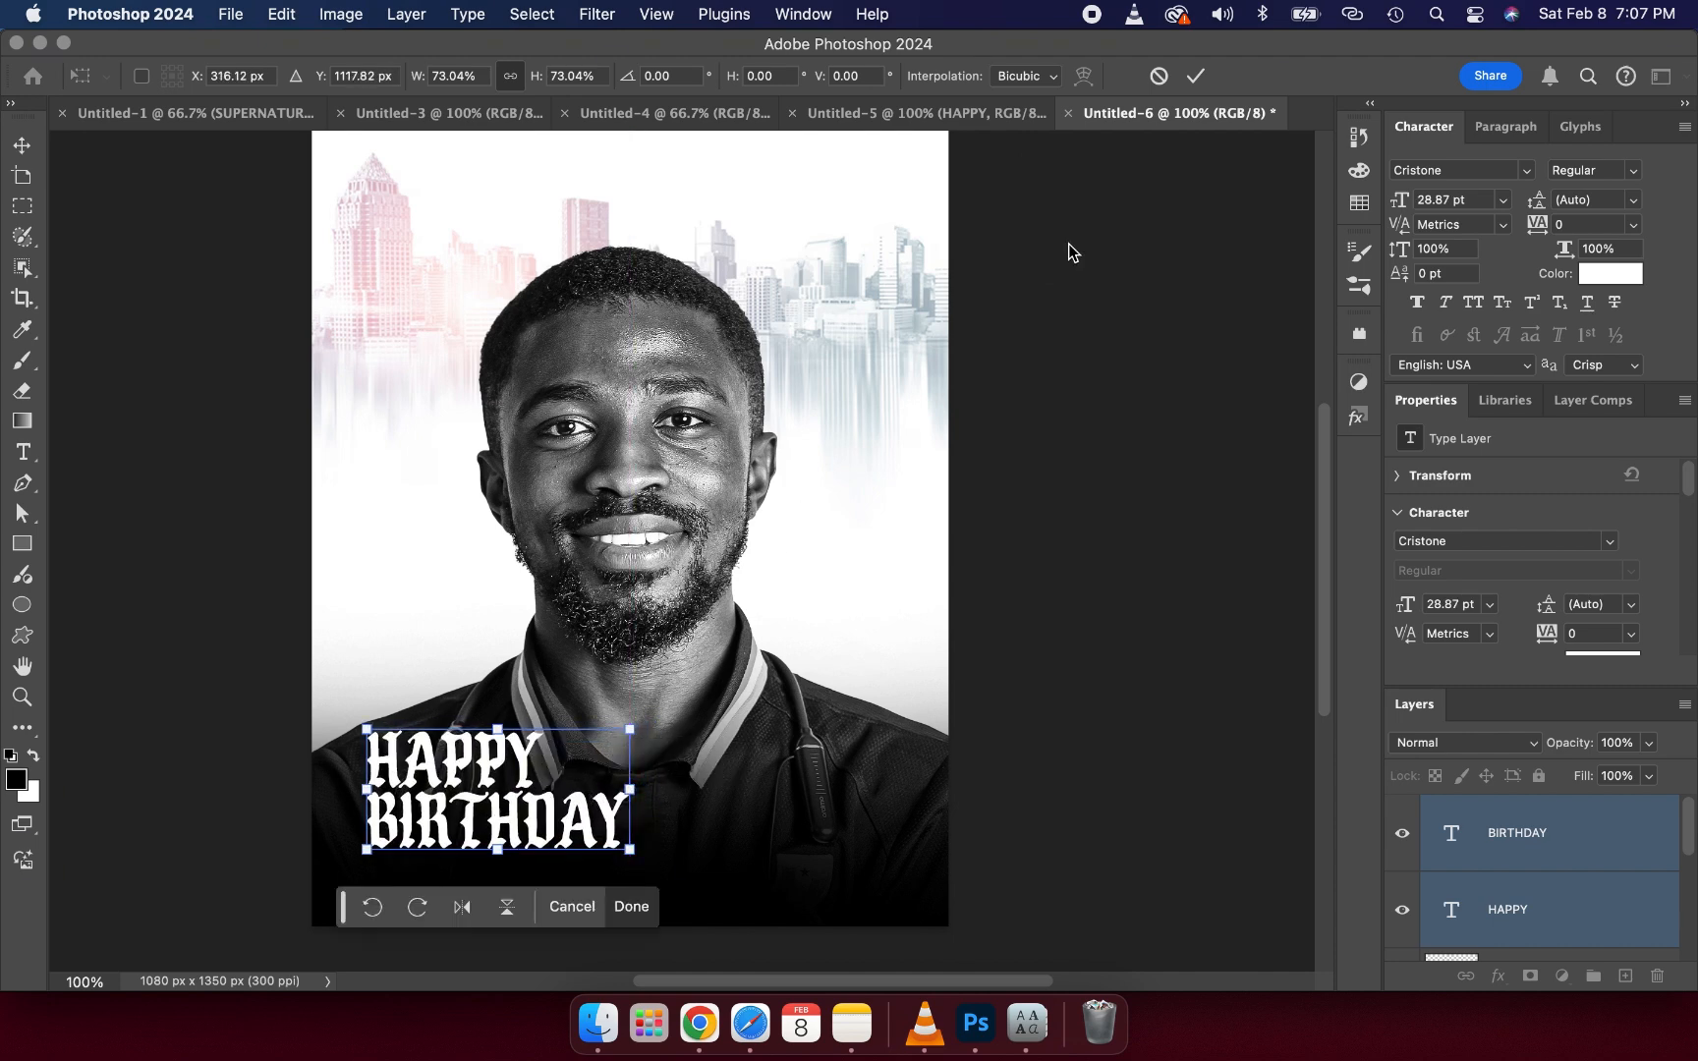
click(1197, 81)
- Add a Poppins Medium text line below BIRTHDAY containing the celebrant's full name in capitals
click(1119, 377)
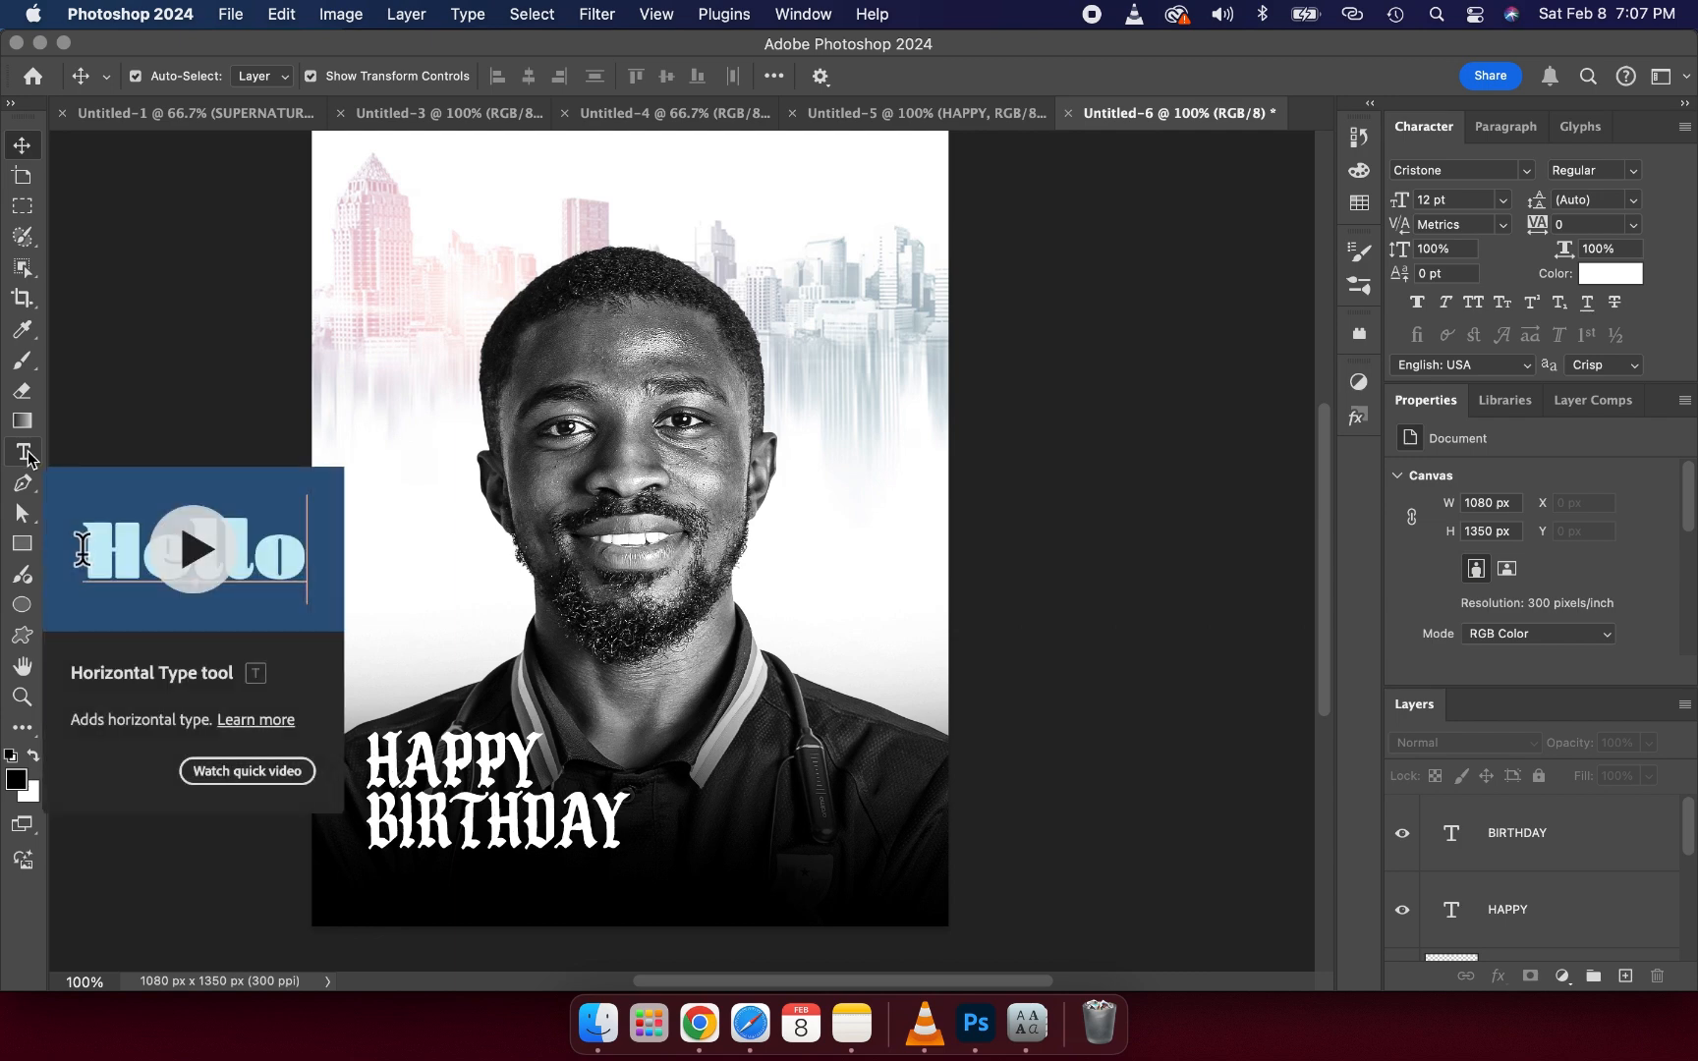
click(24, 452)
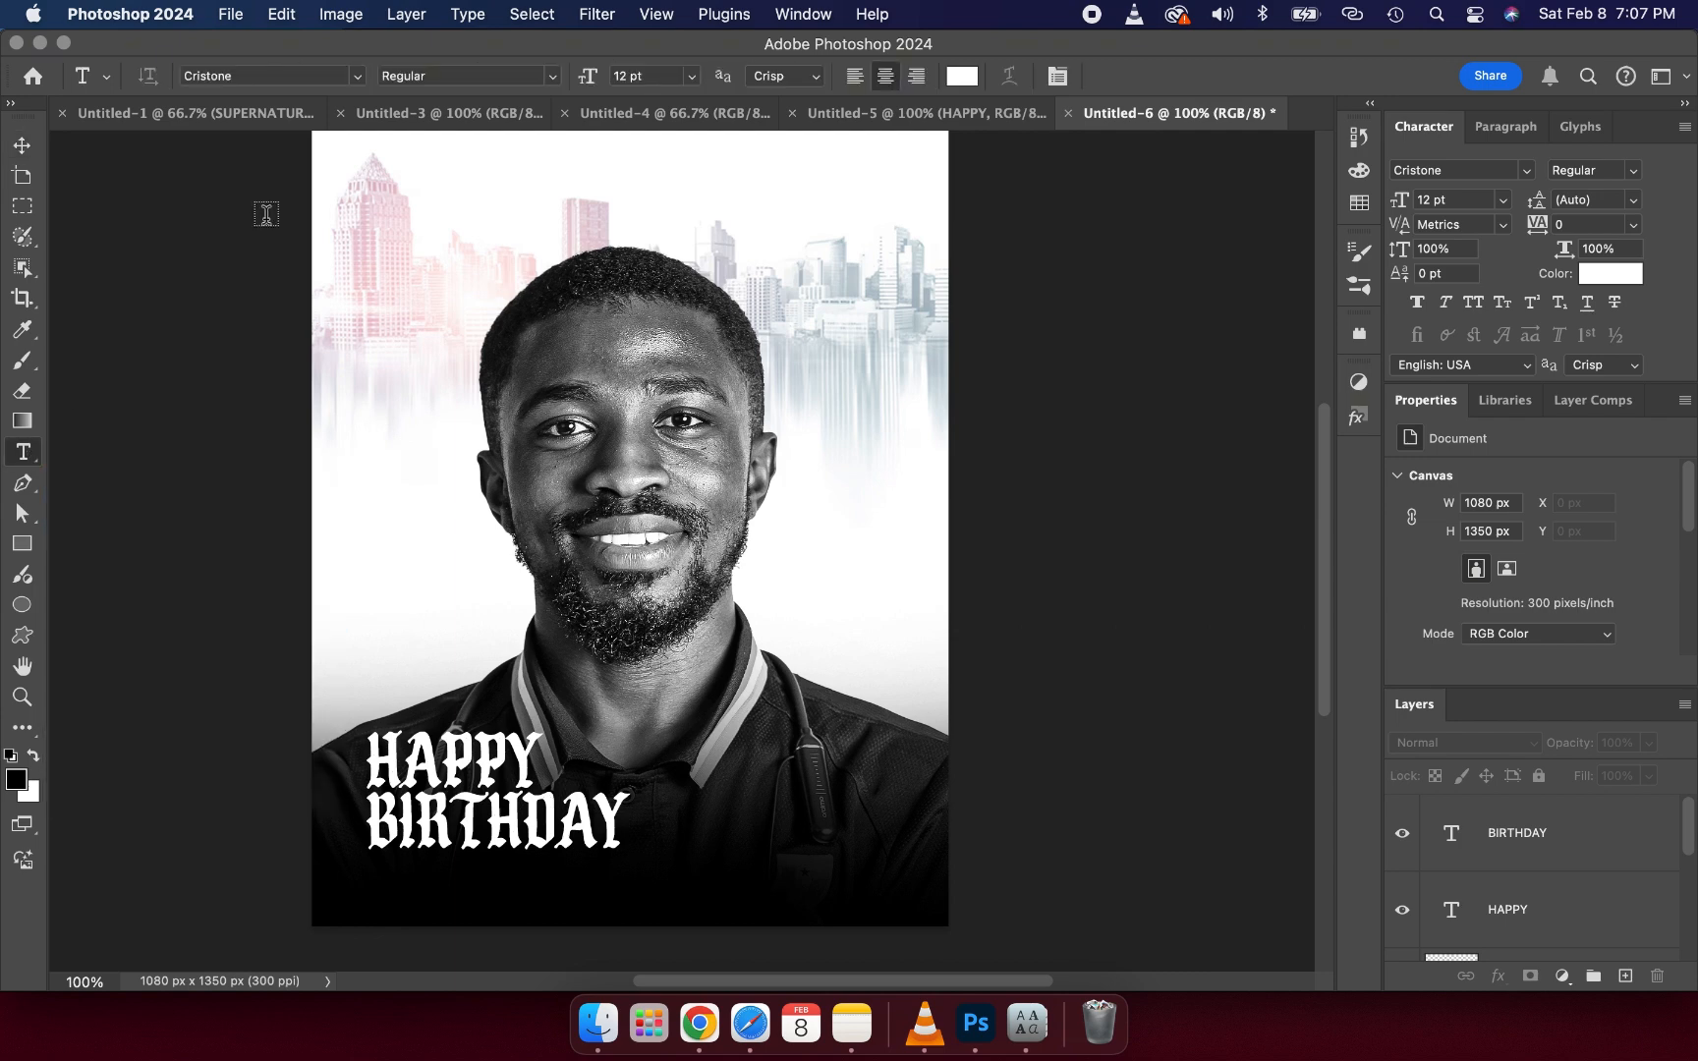
click(357, 77)
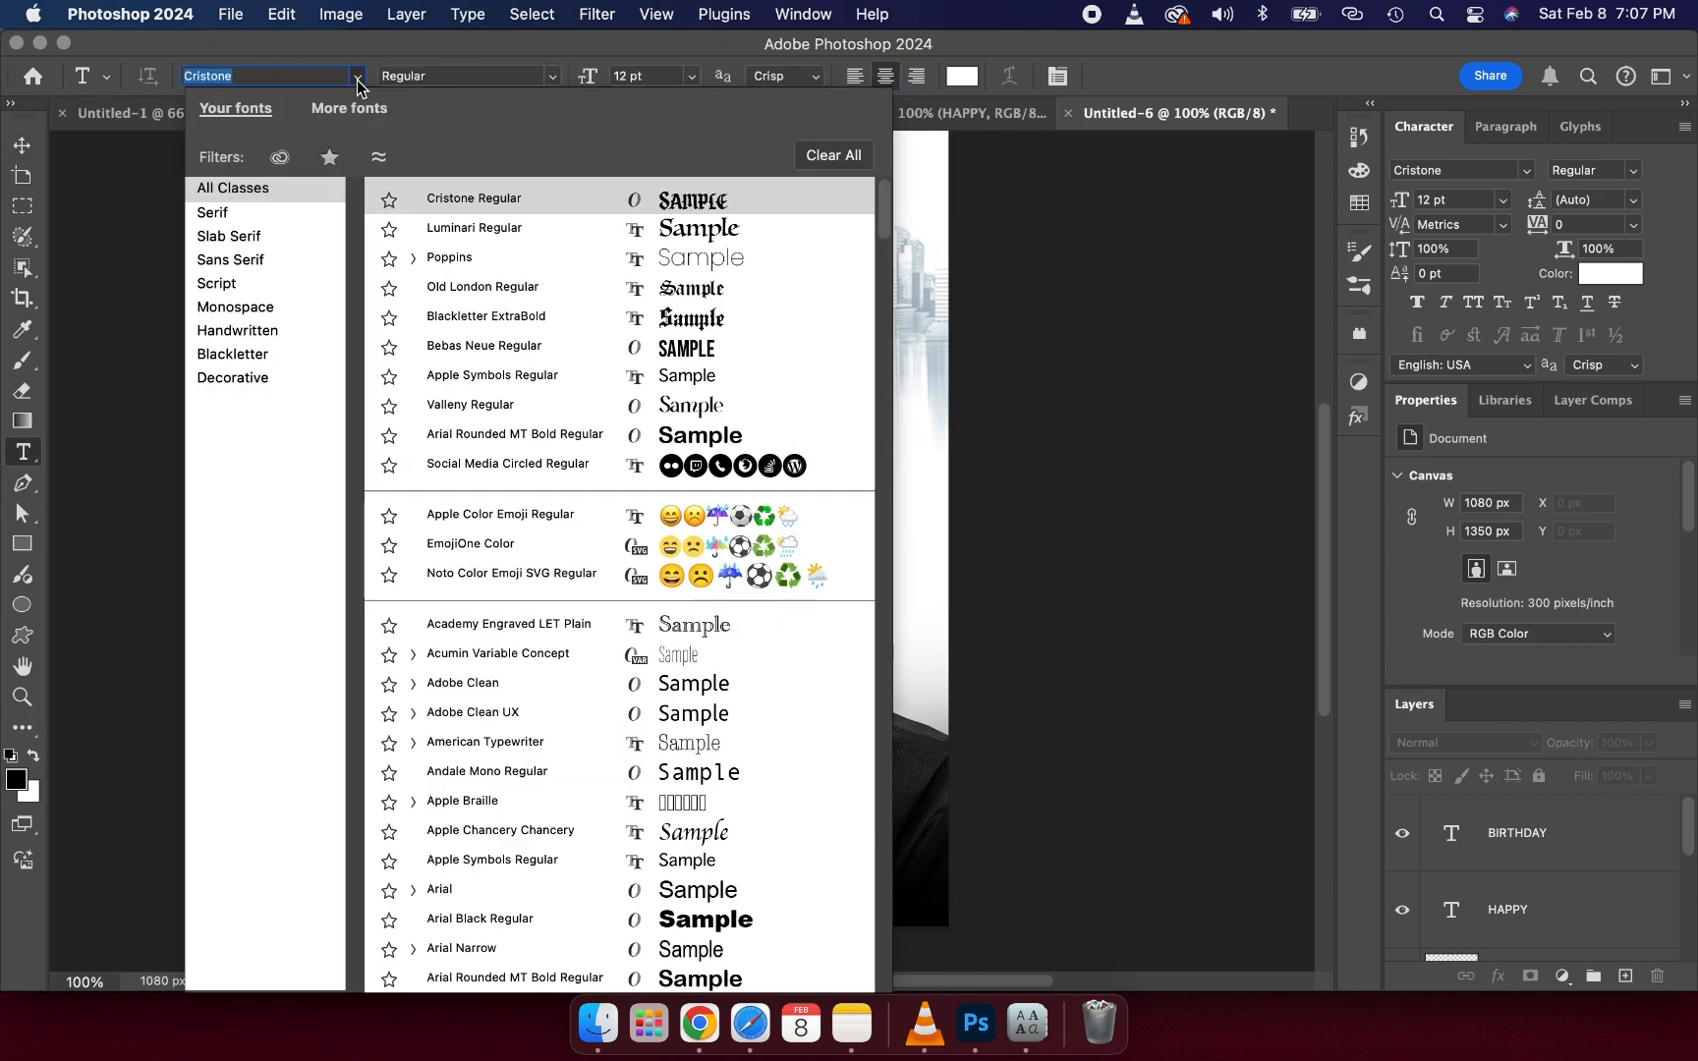
click(589, 257)
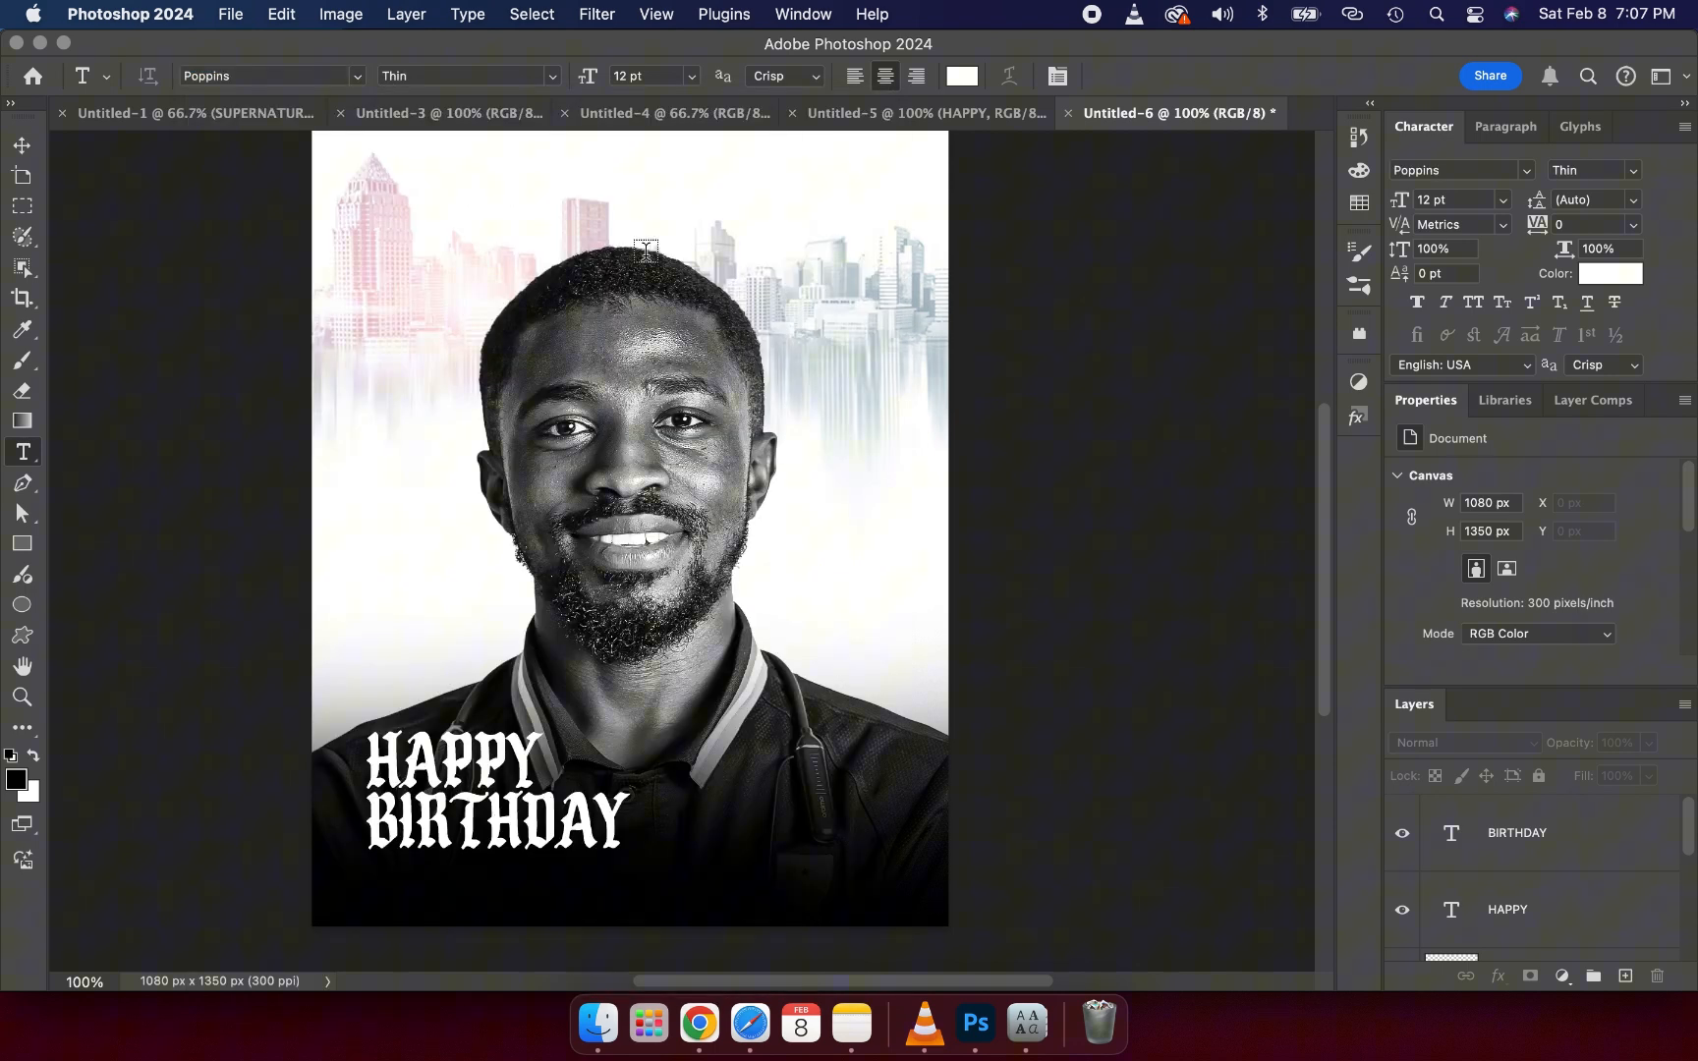
click(557, 76)
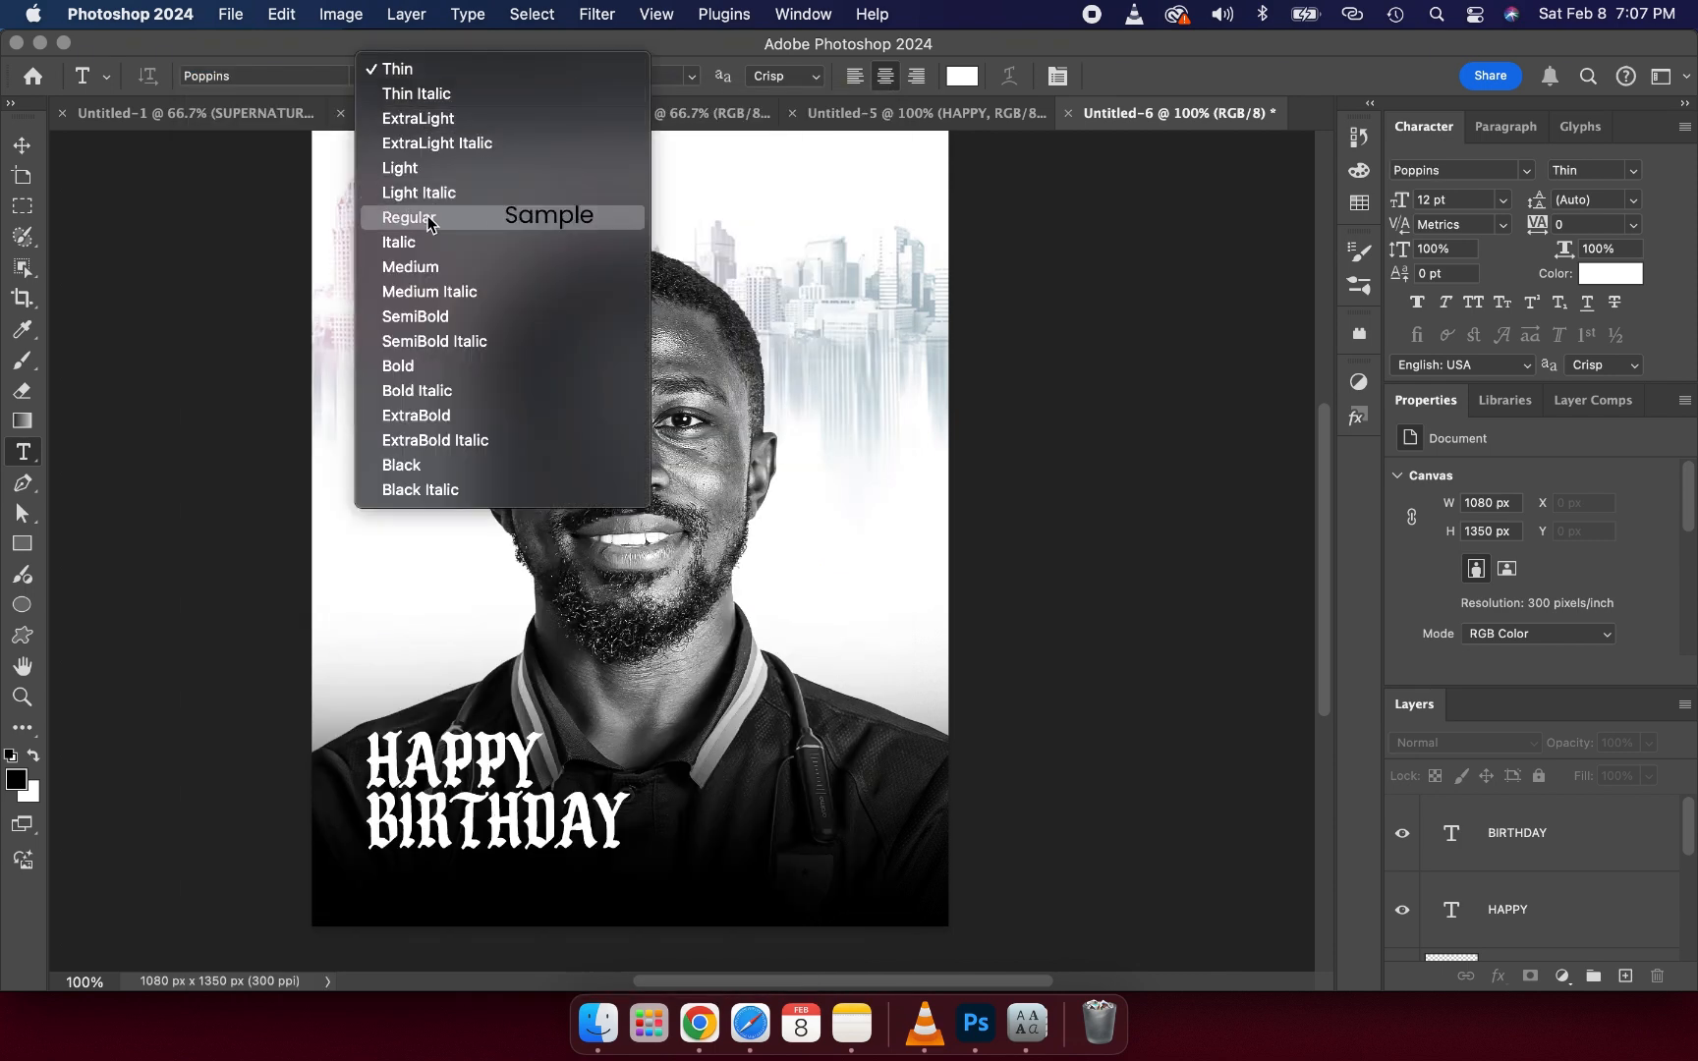
click(425, 267)
click(383, 883)
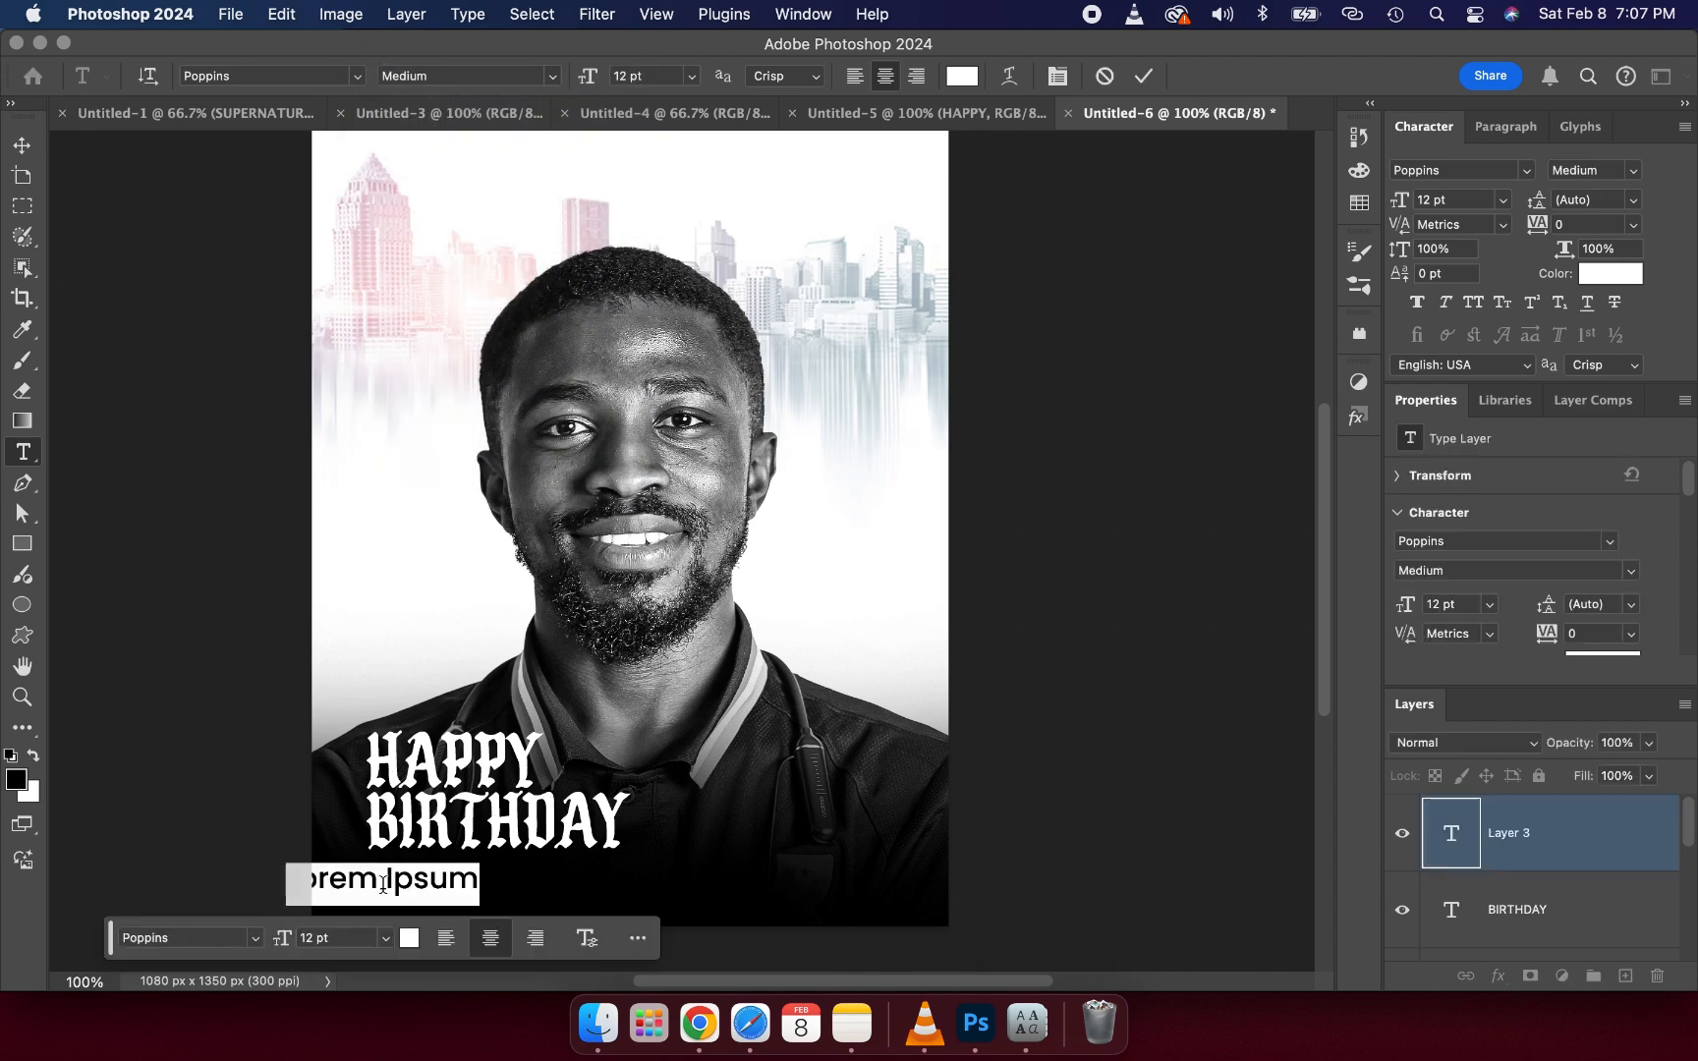
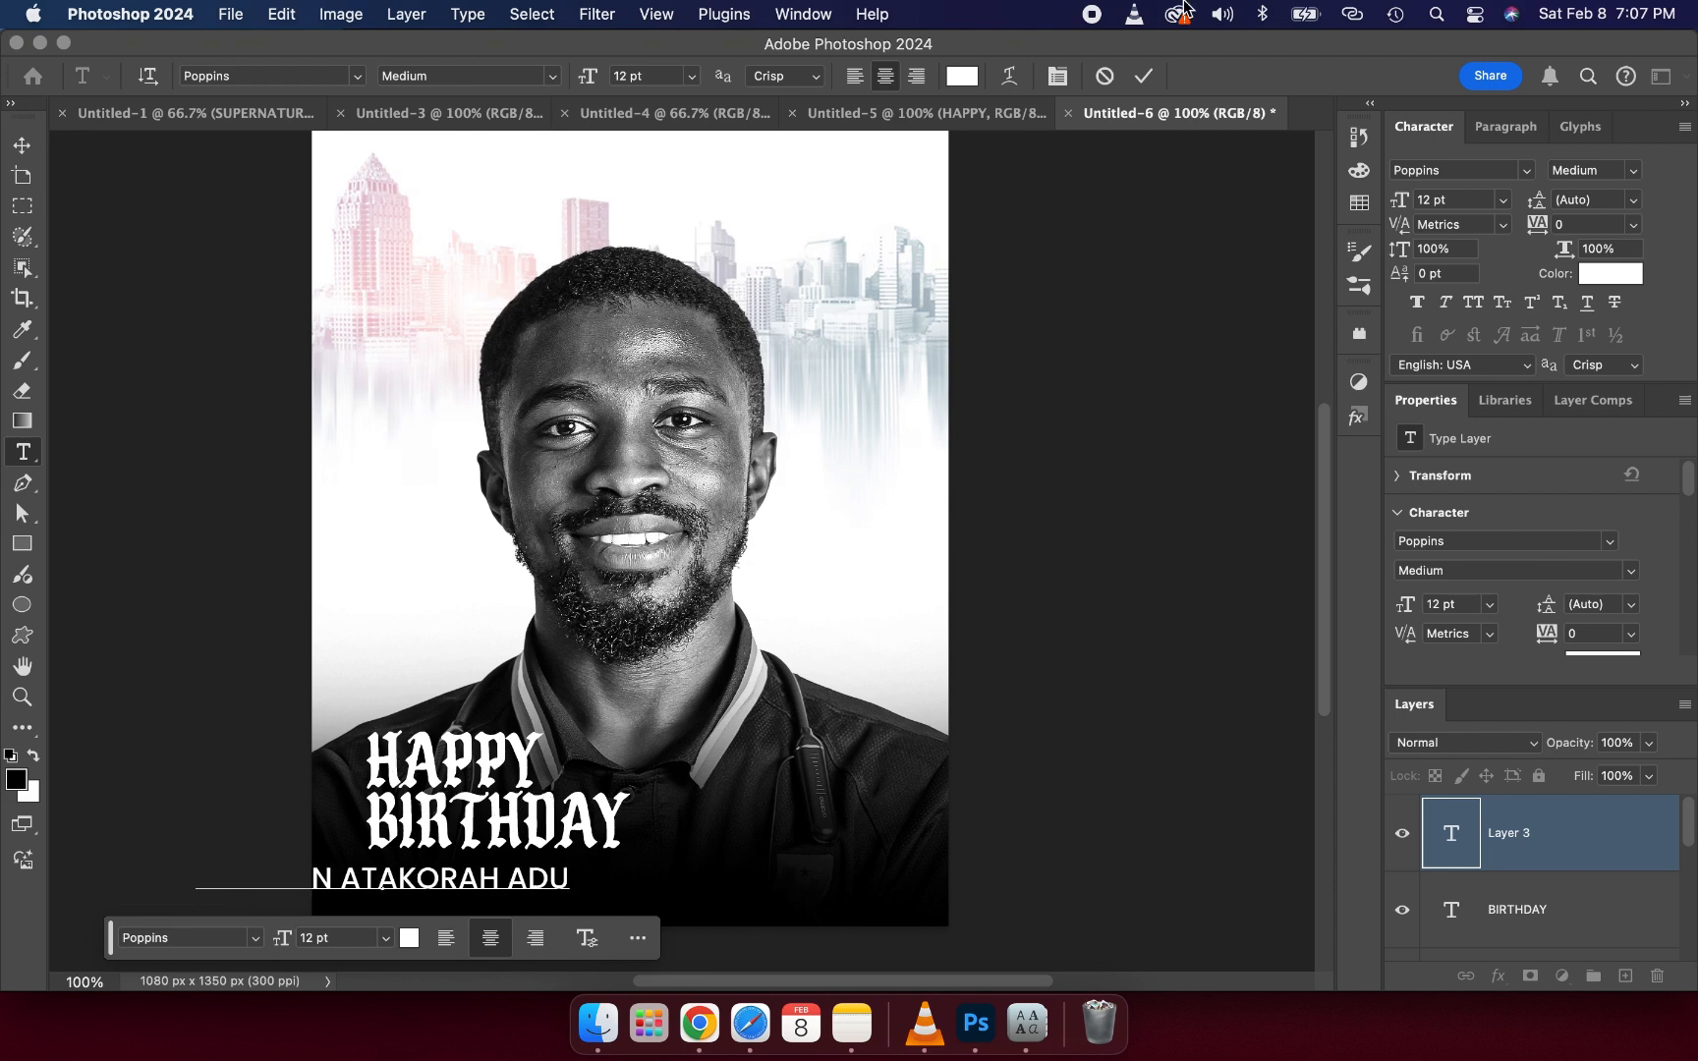
click(1142, 76)
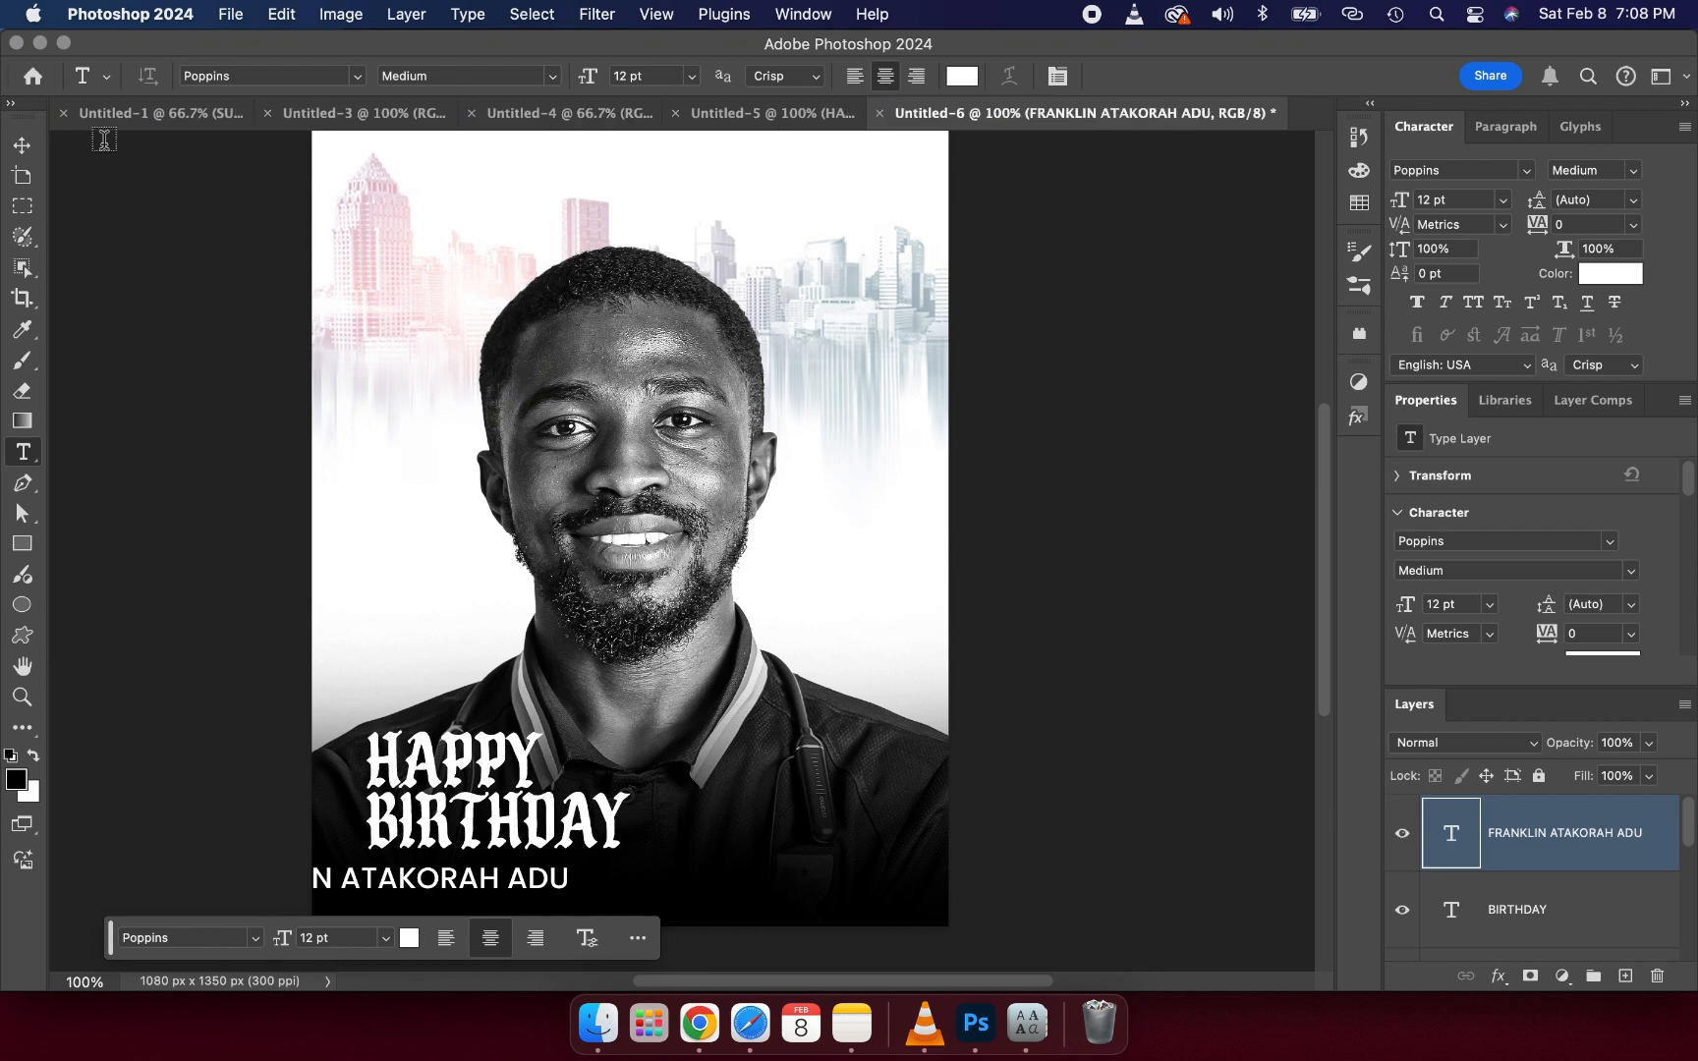
- Move the name line just under BIRTHDAY and scale it down to about 63% so it matches the heading width
click(21, 148)
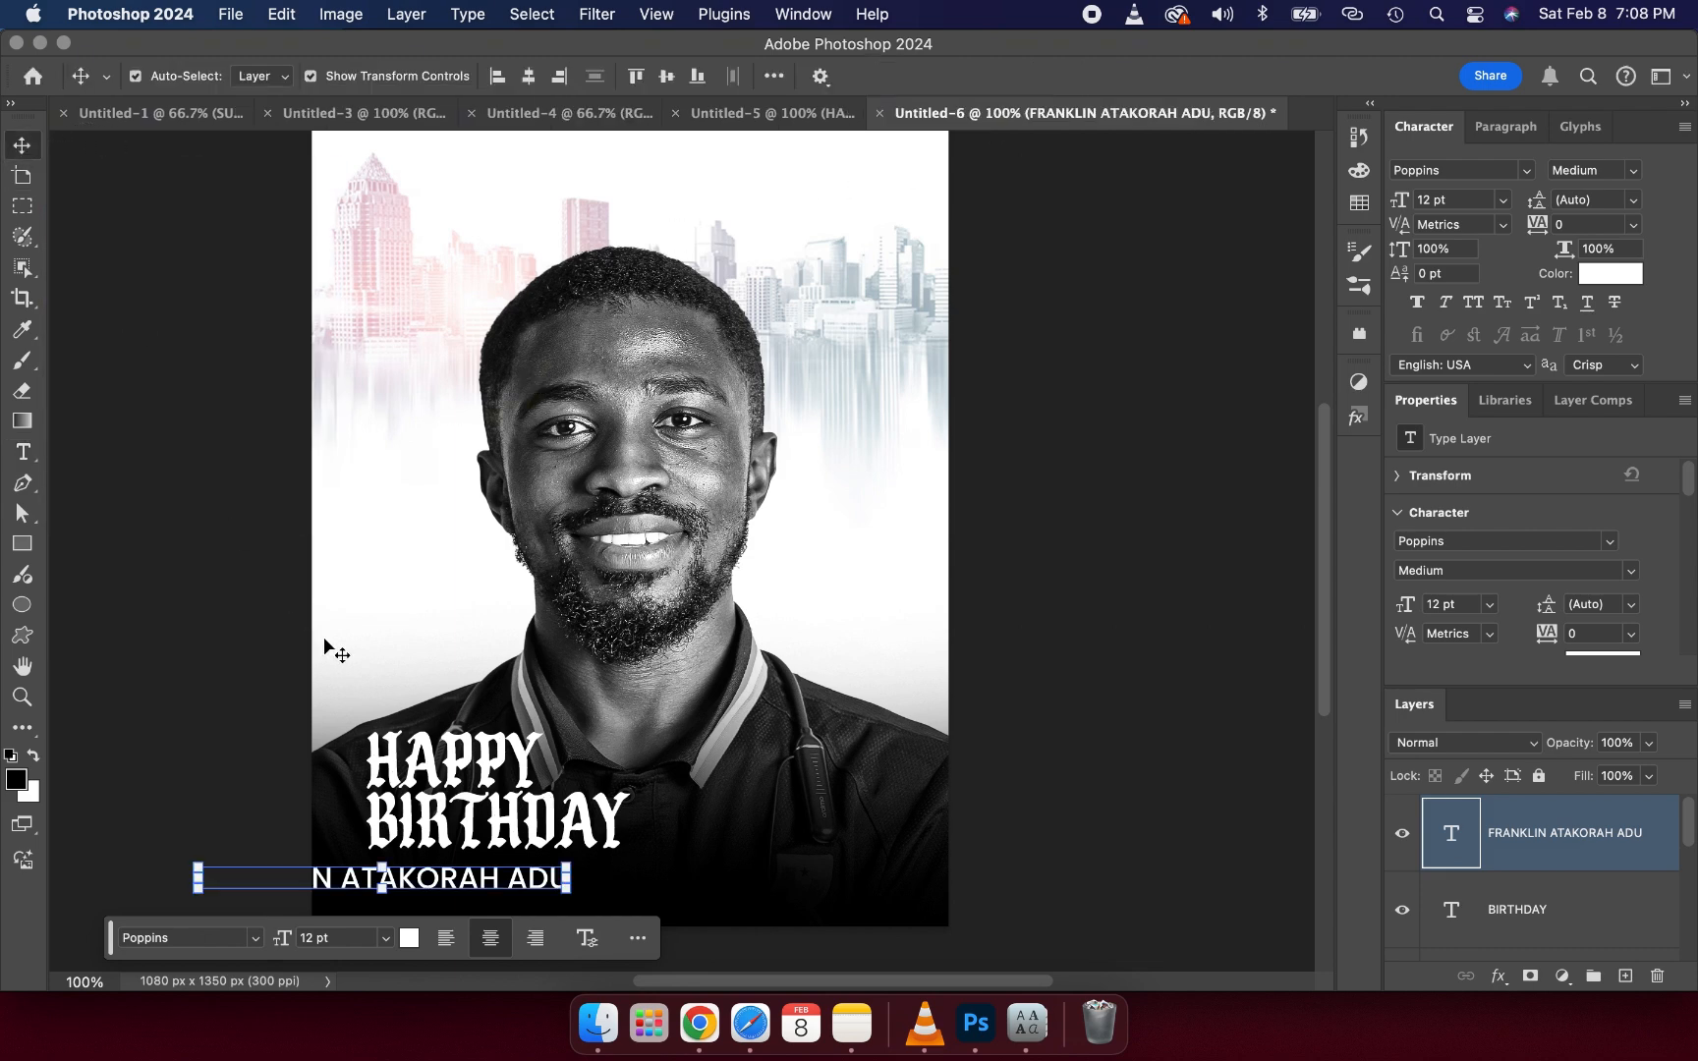
drag(424, 886, 597, 870)
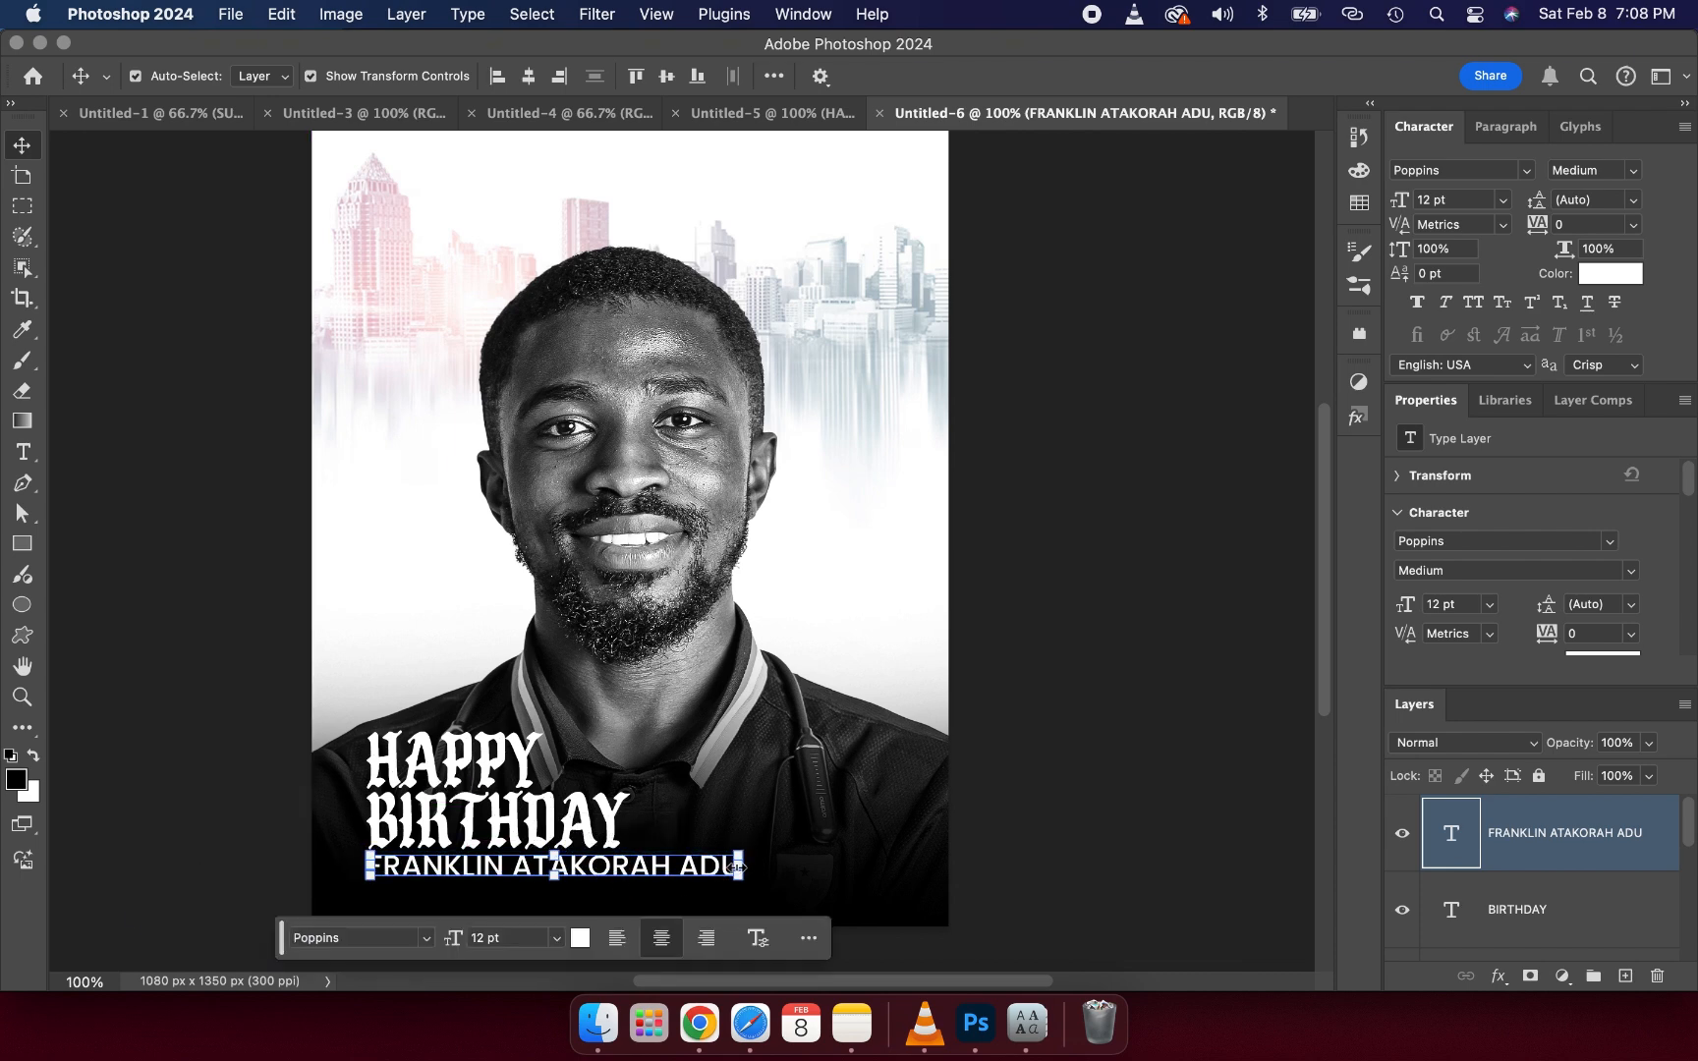
drag(736, 868, 596, 866)
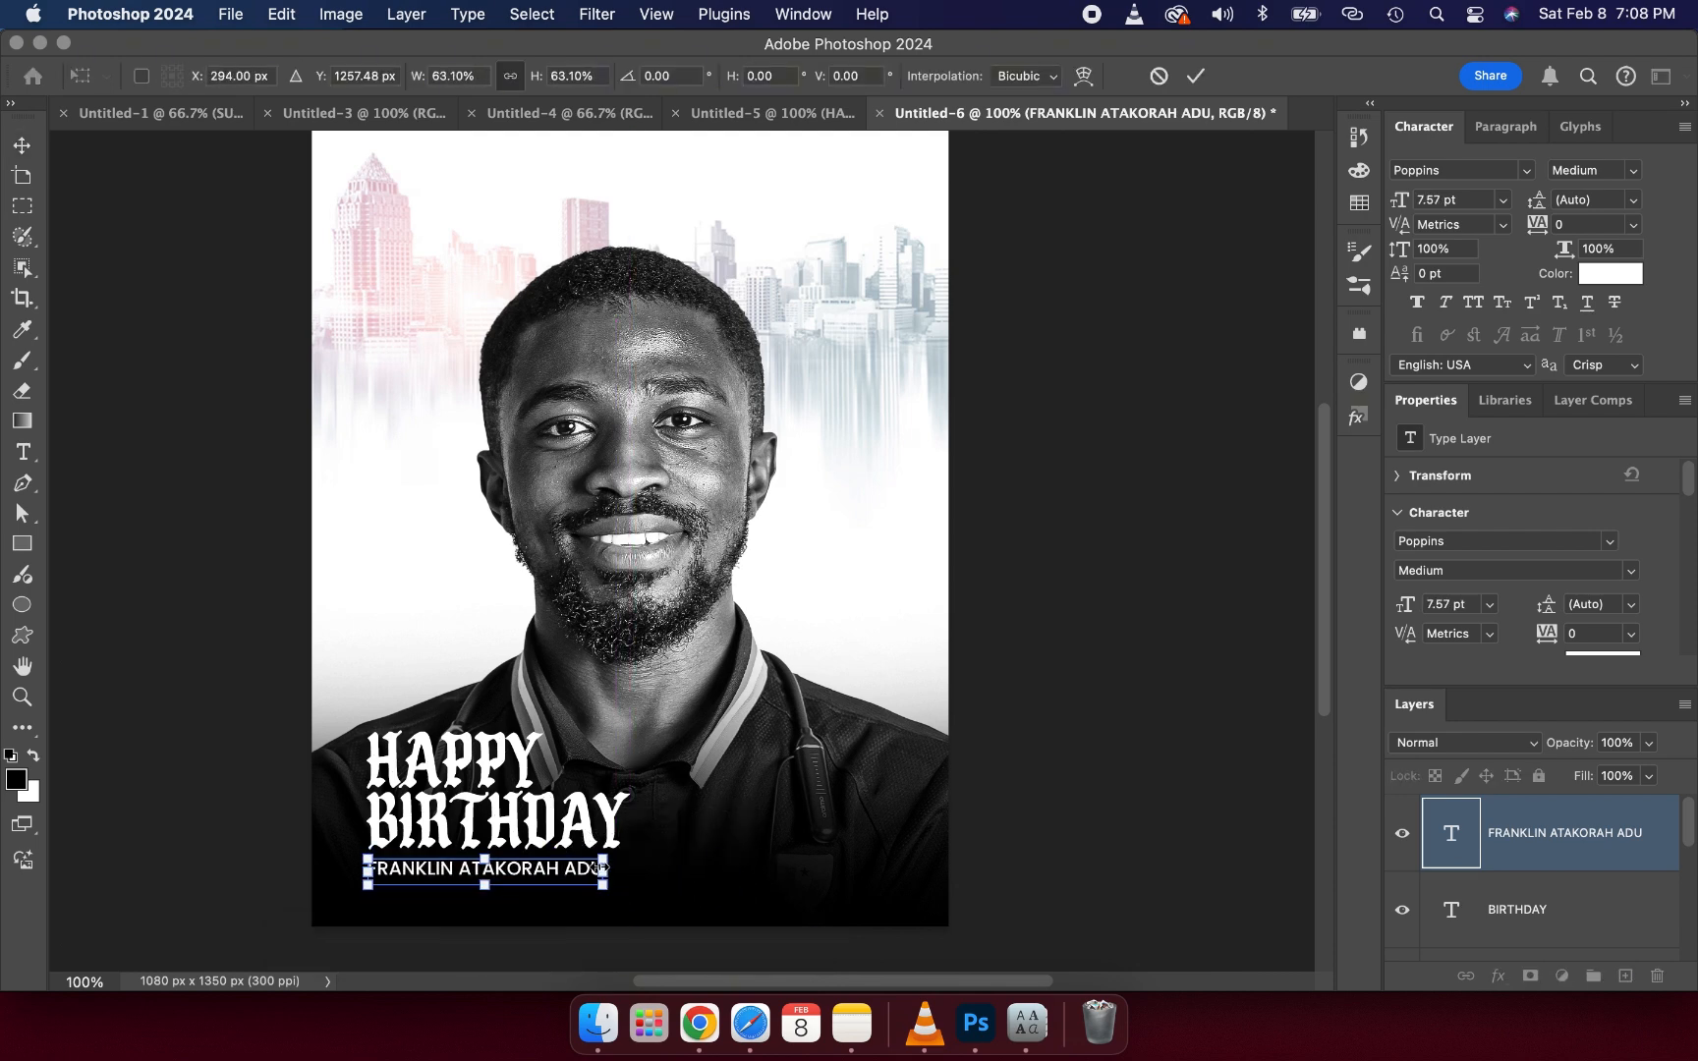
key(Up)
key(Up)
key(Up)
key(Up)
key(Up)
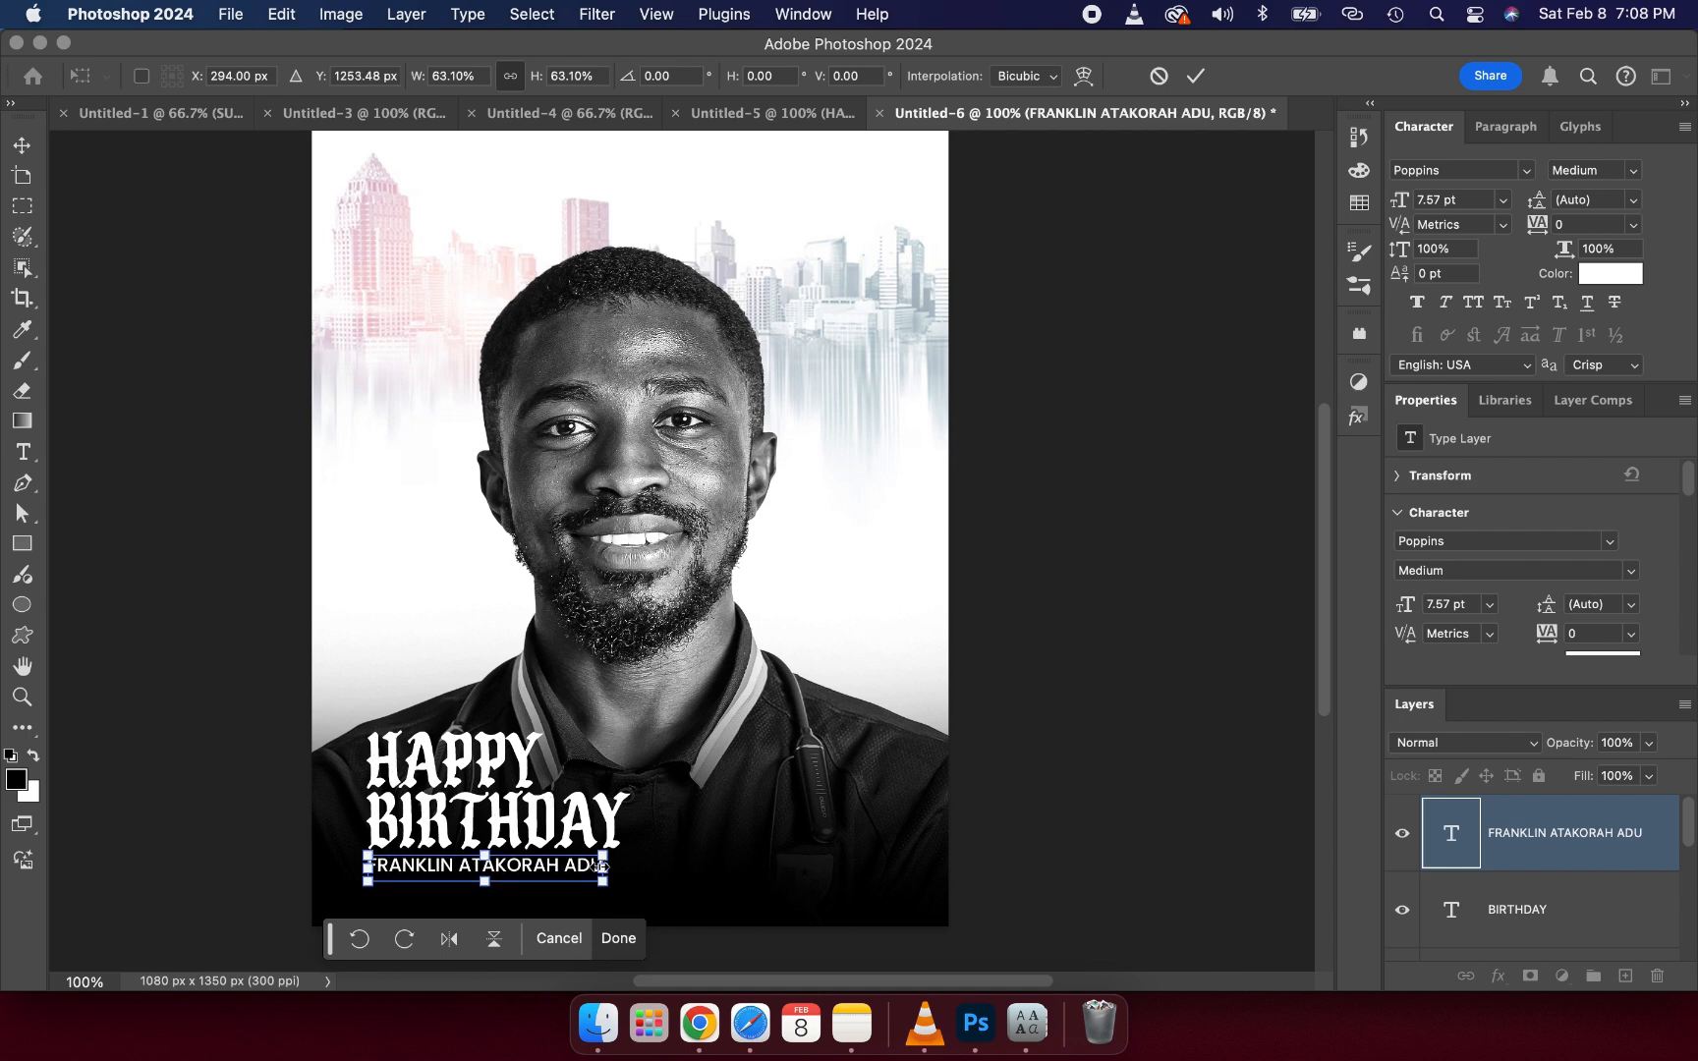
click(1191, 77)
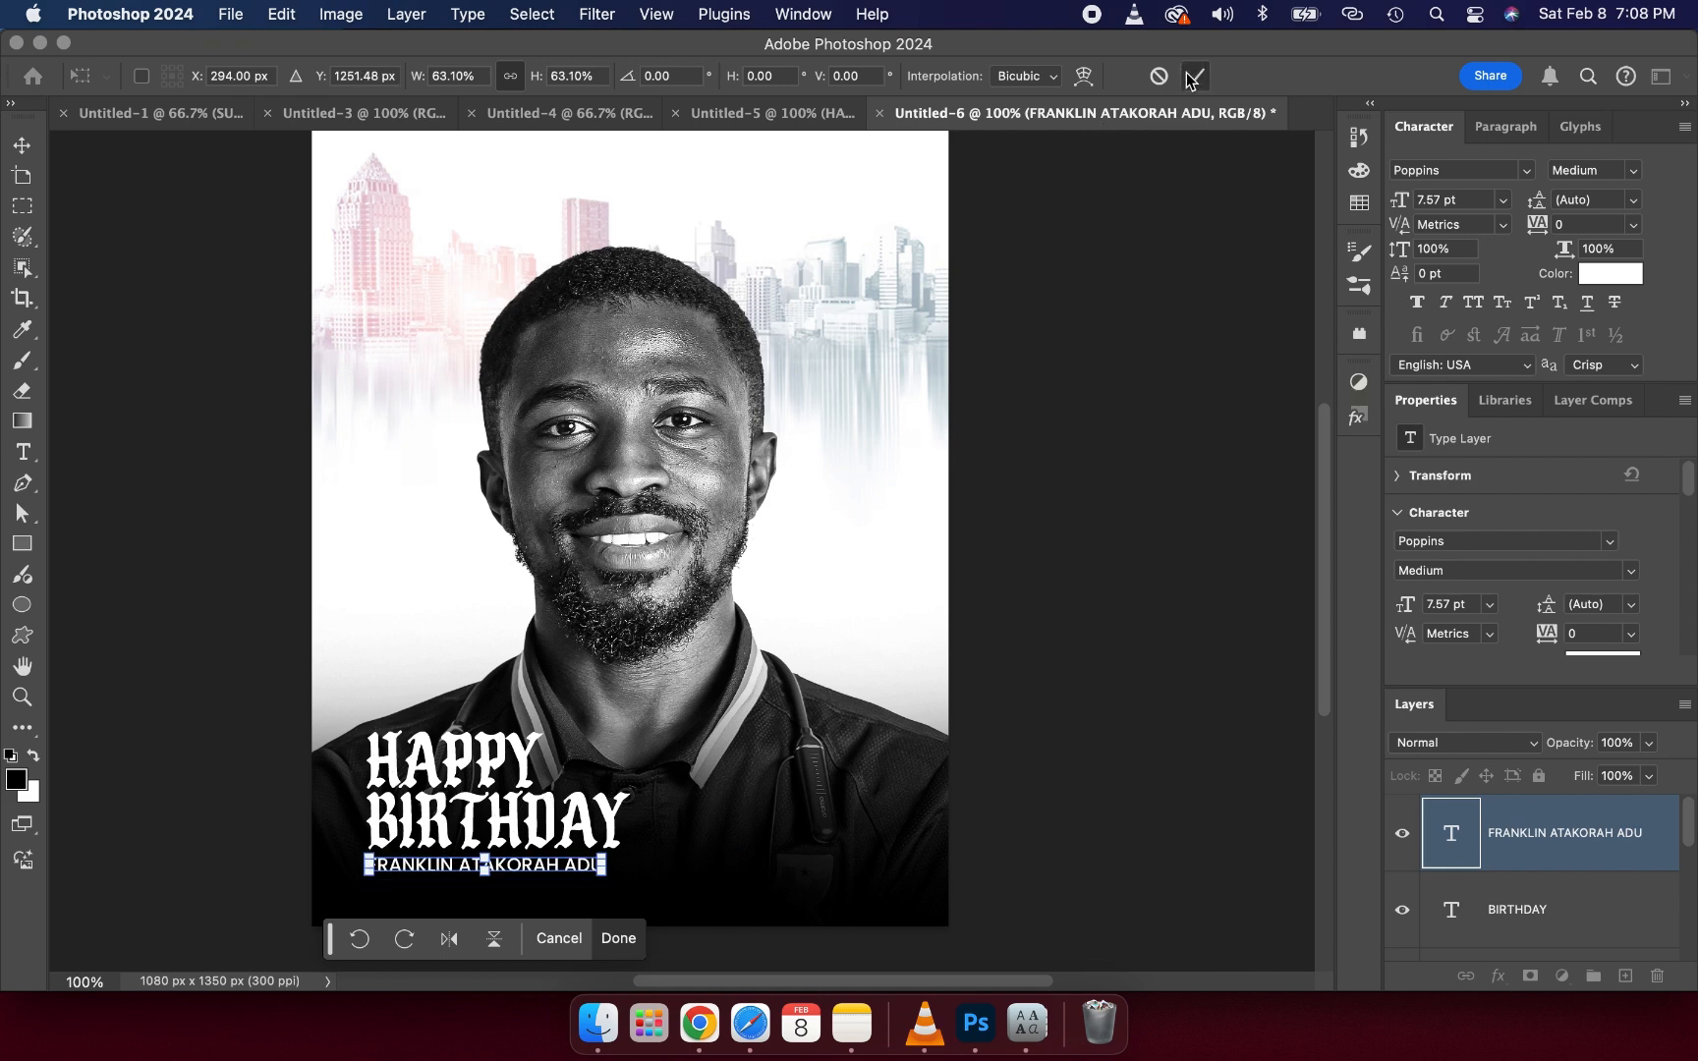
click(1106, 398)
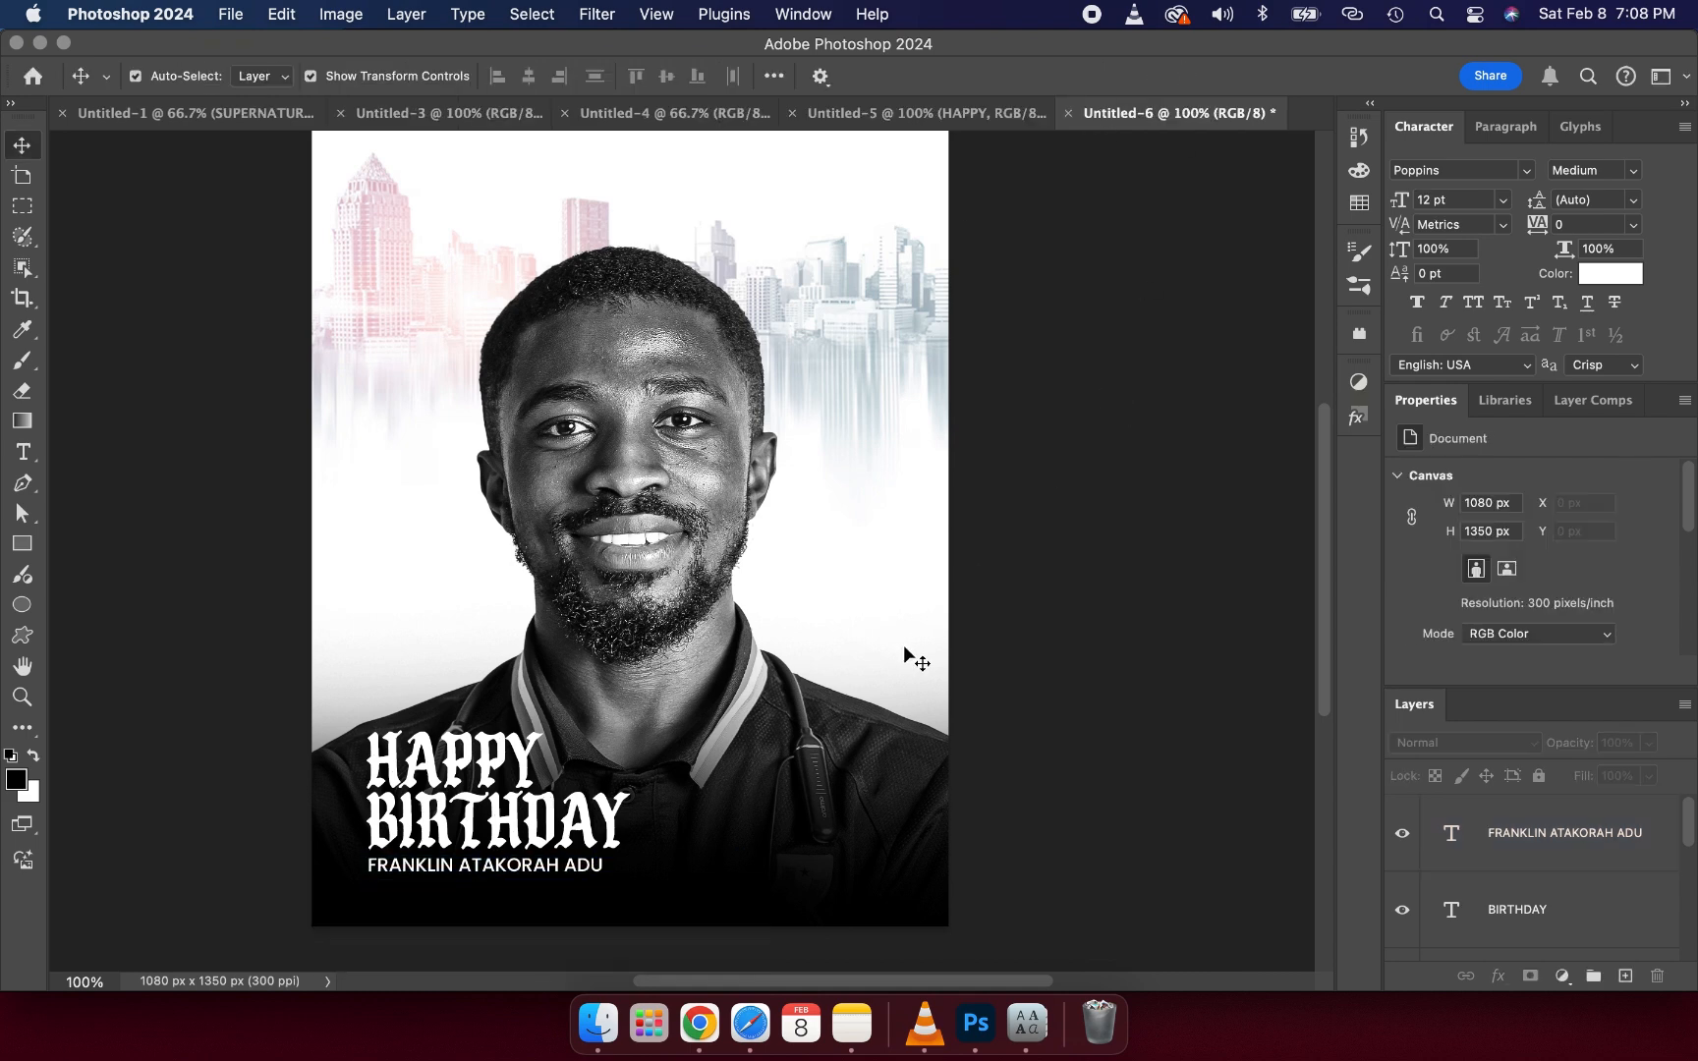
- Try to duplicate the name line, then undo the duplication
click(469, 871)
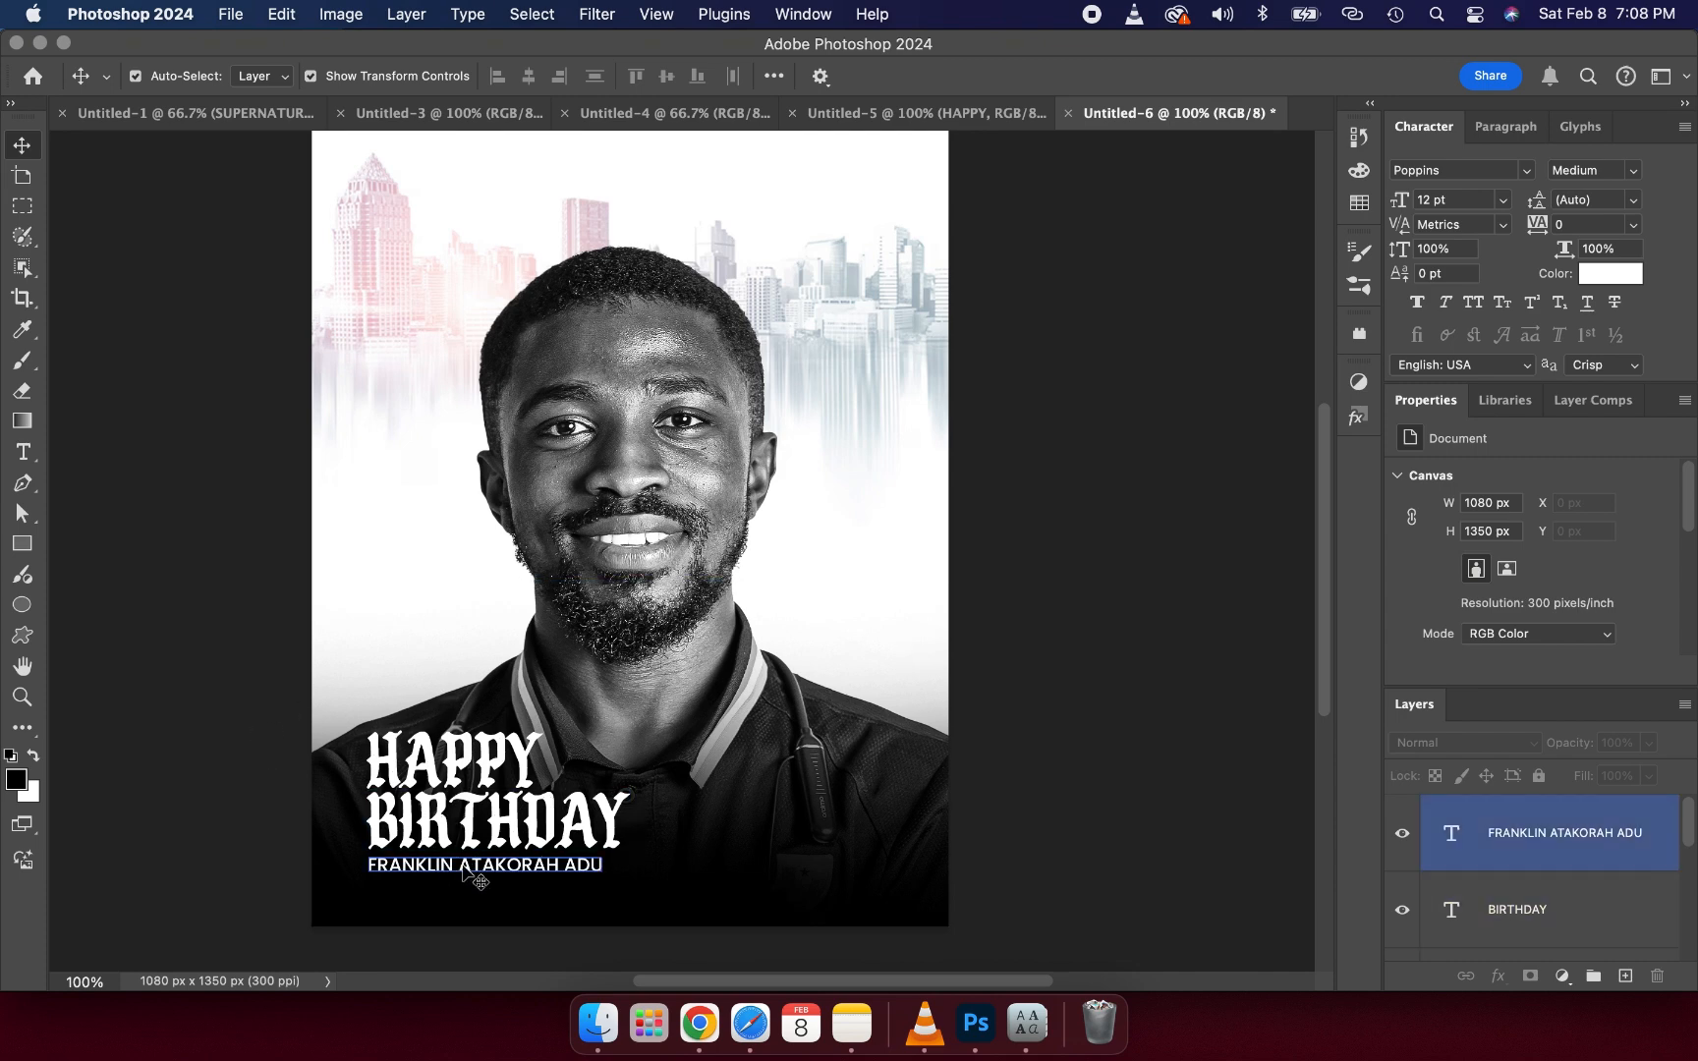
drag(464, 869, 467, 868)
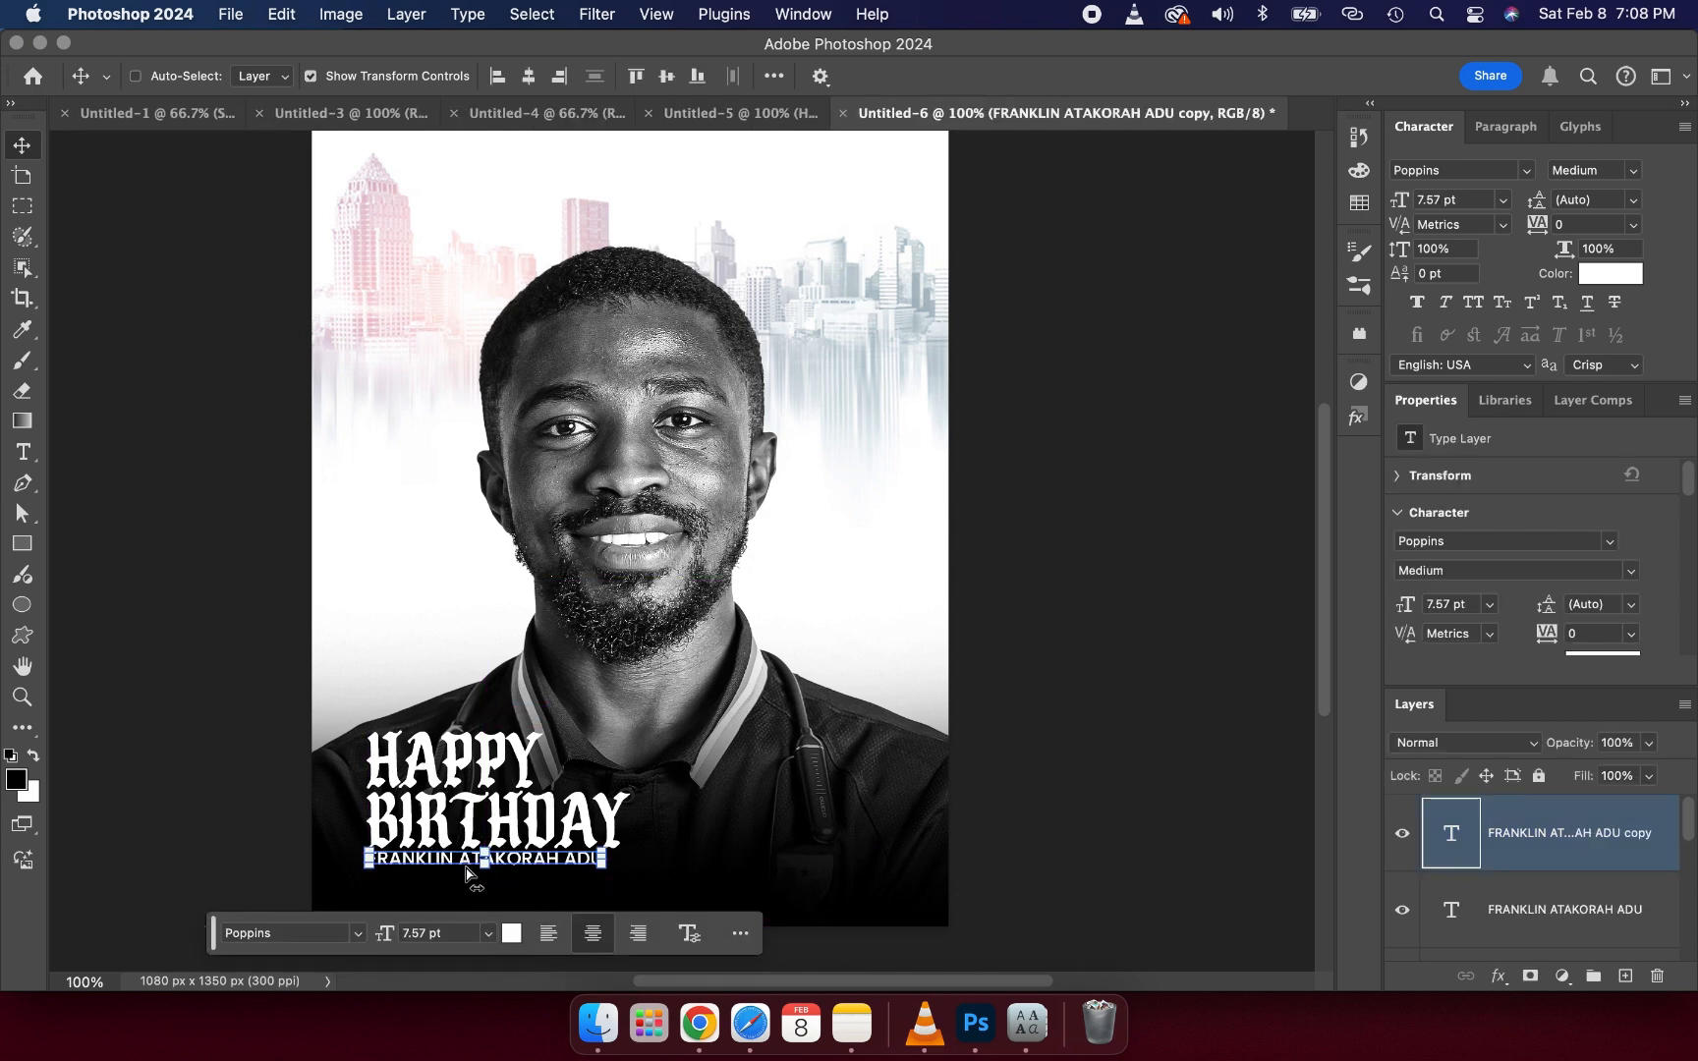
key(super+z)
key(super+z)
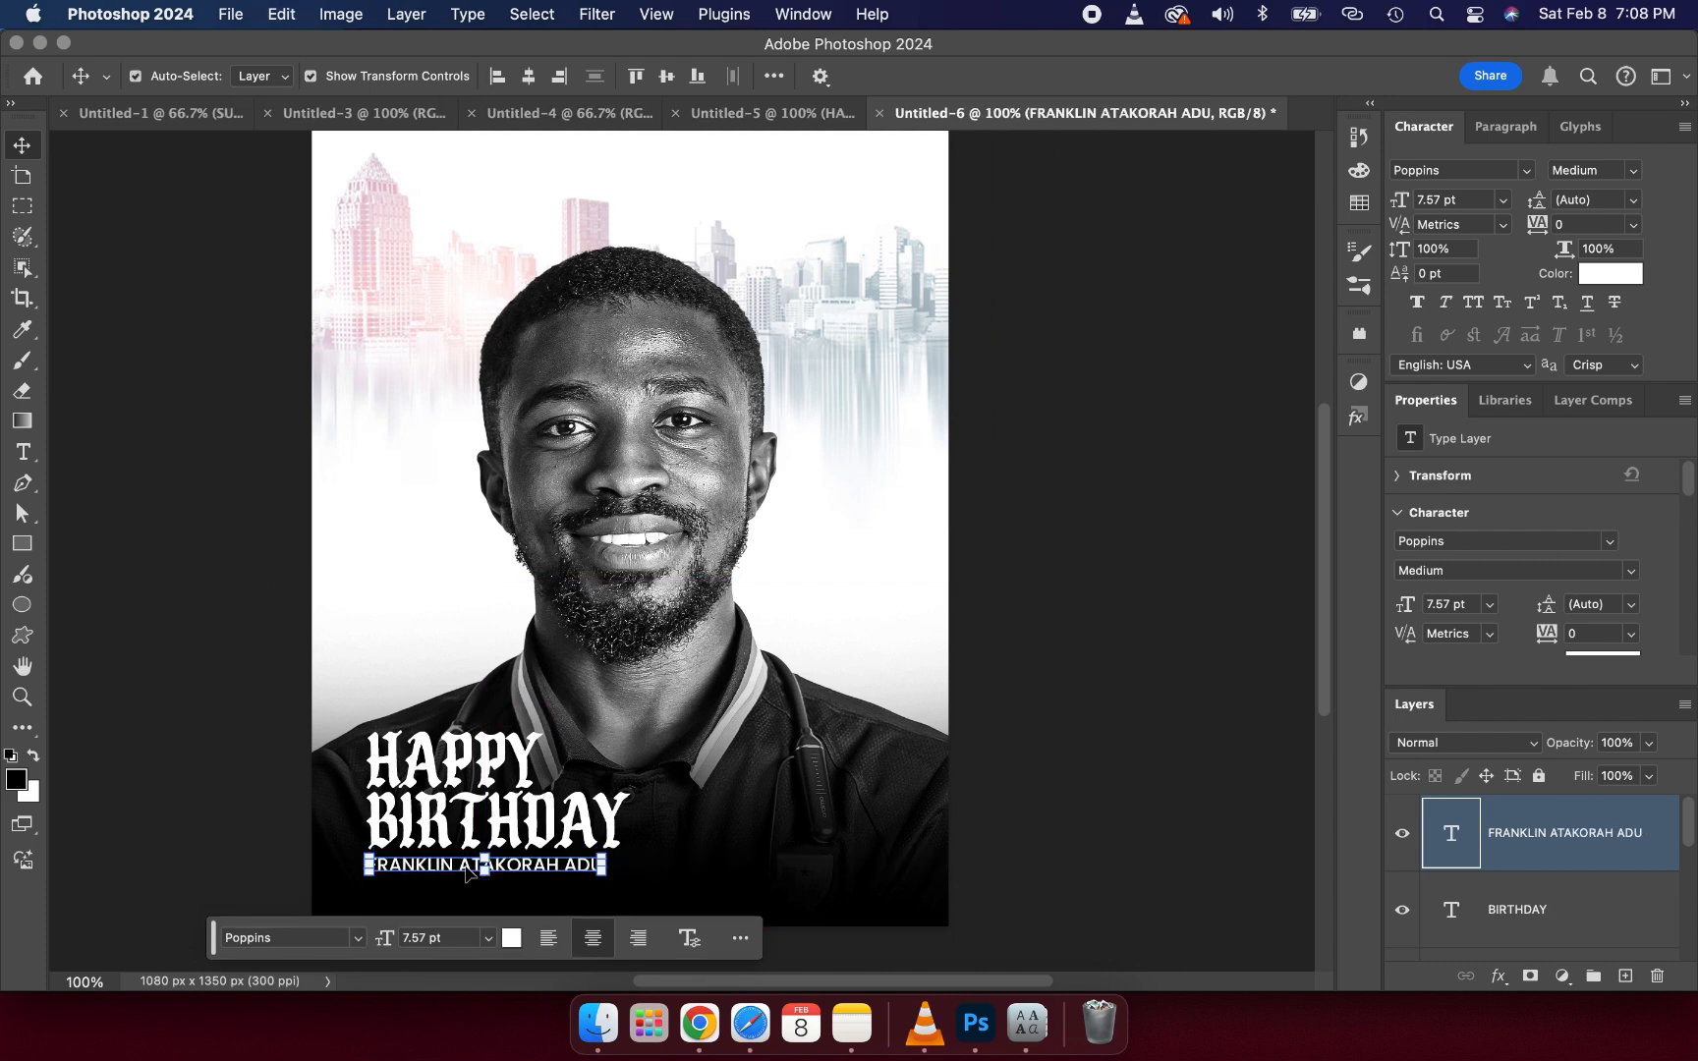
- Duplicate the name line below itself and replace the copy's text with the celebrant's secondary name
alt+drag(467, 873, 472, 890)
double_click(472, 889)
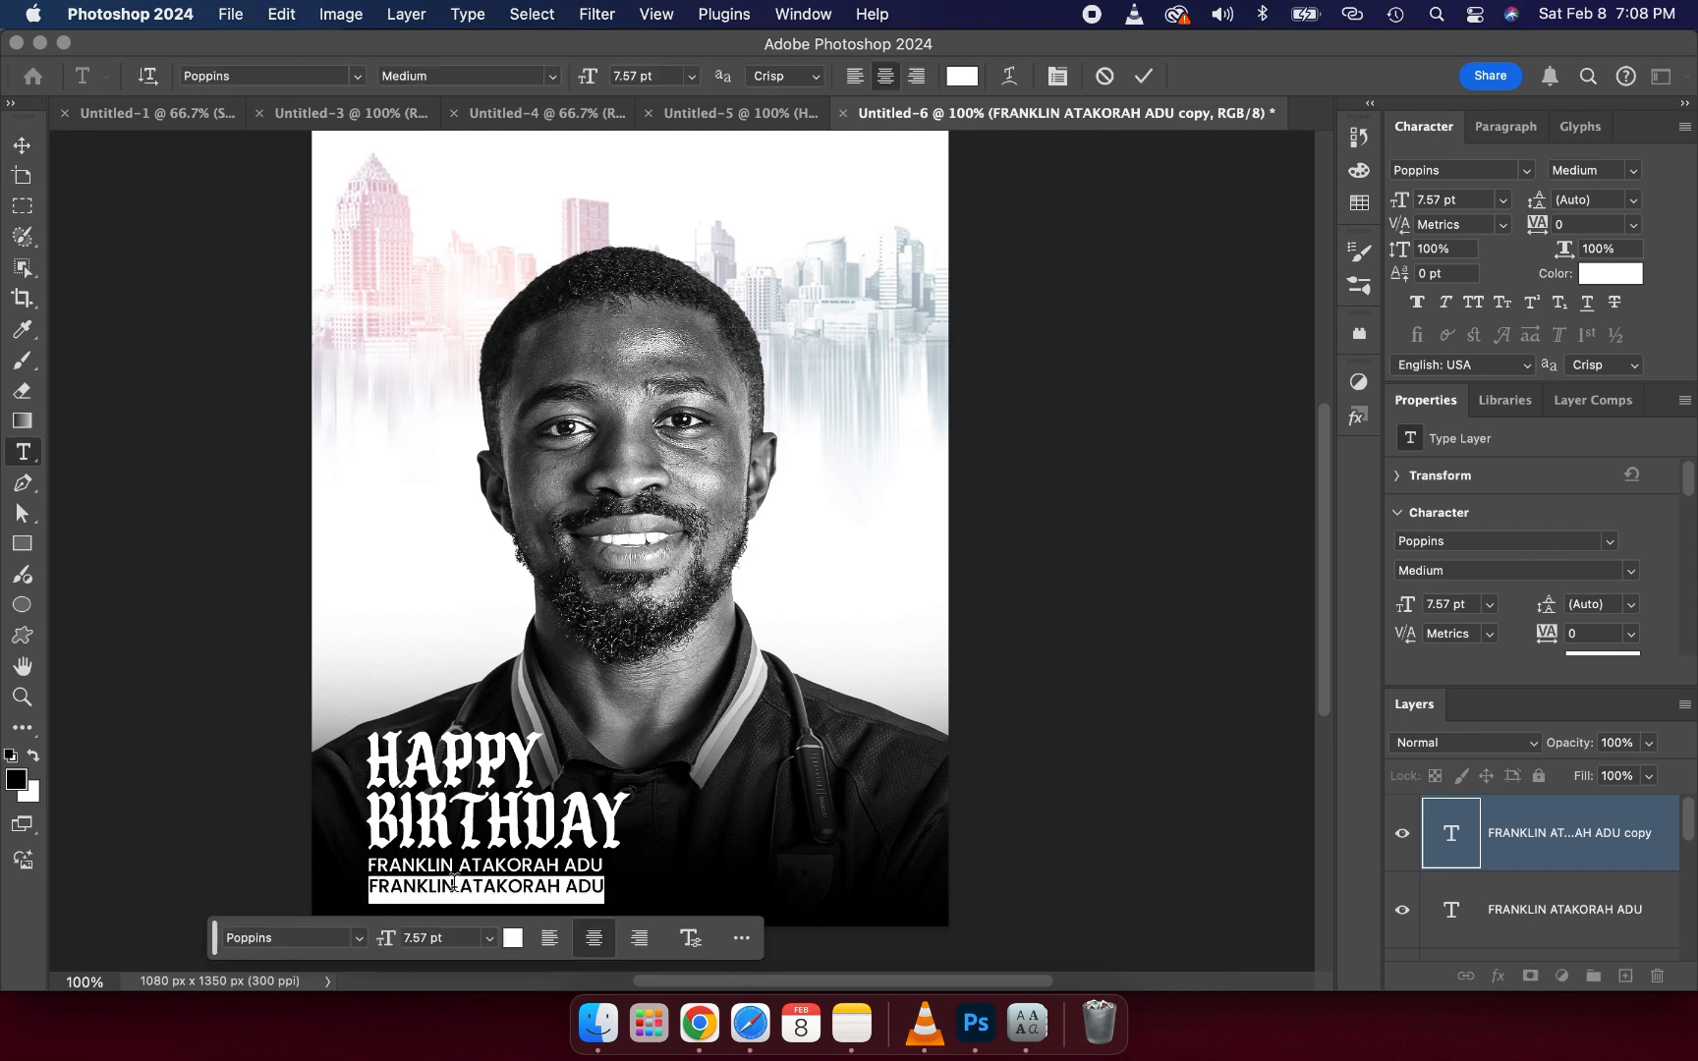
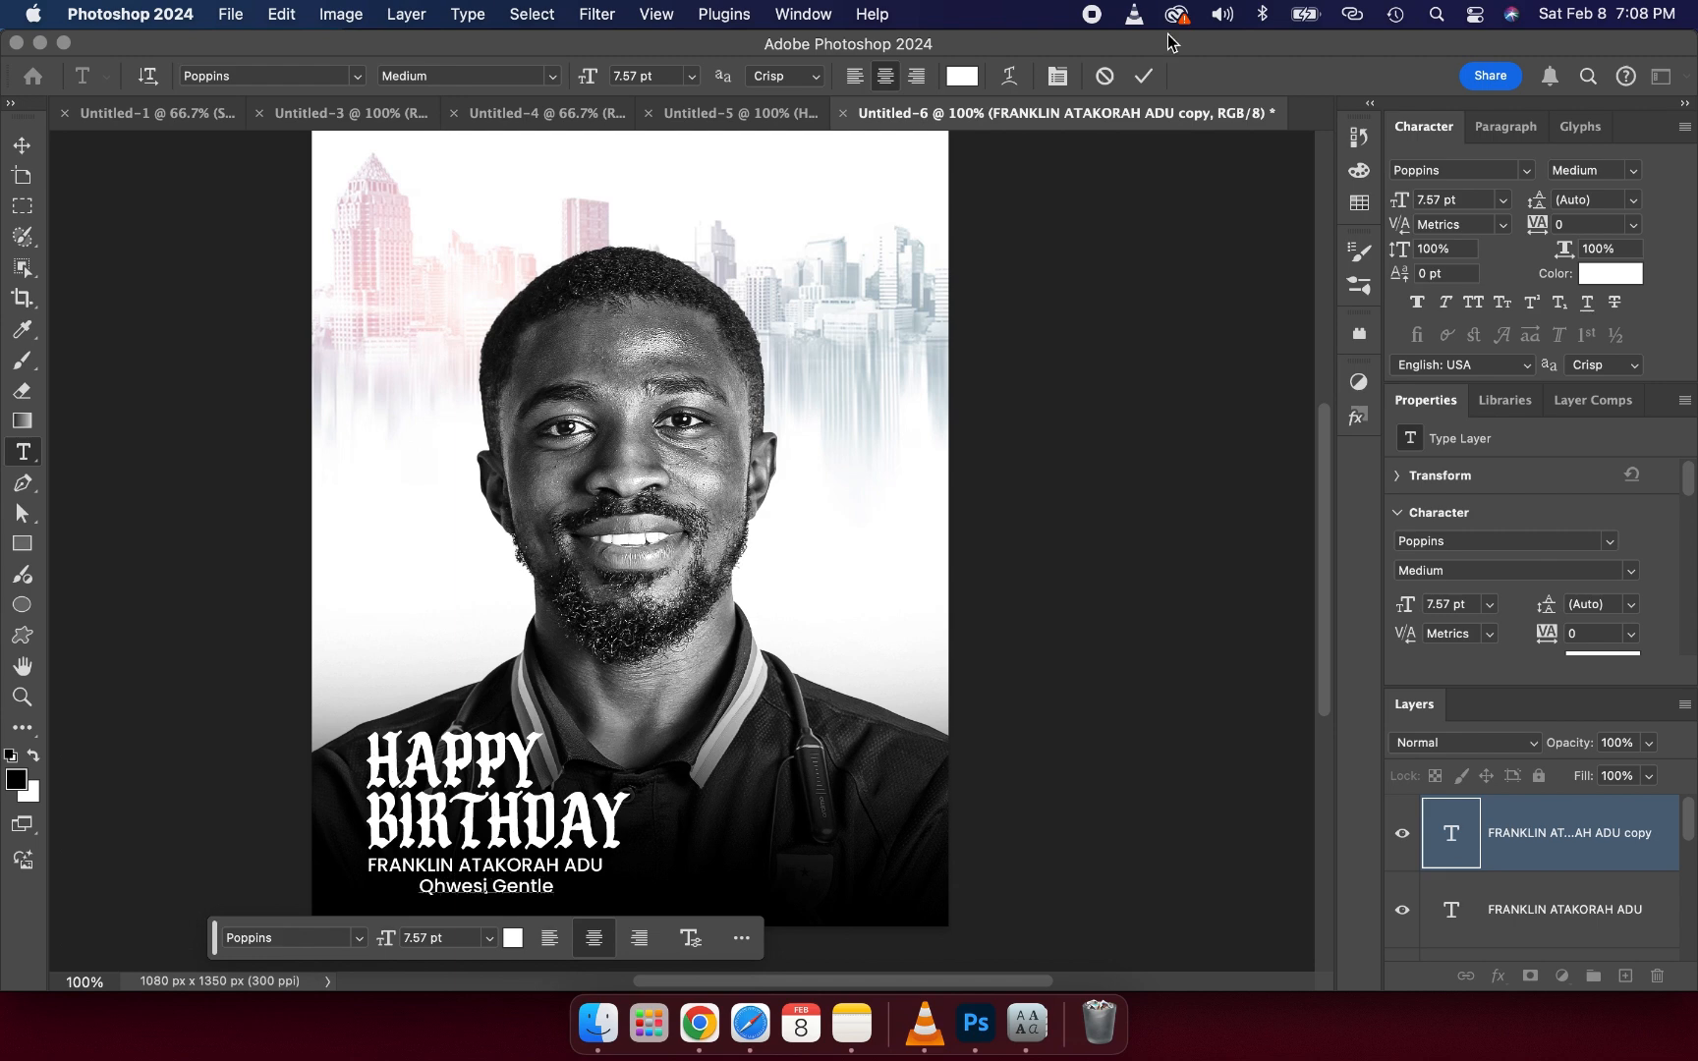
text(v)
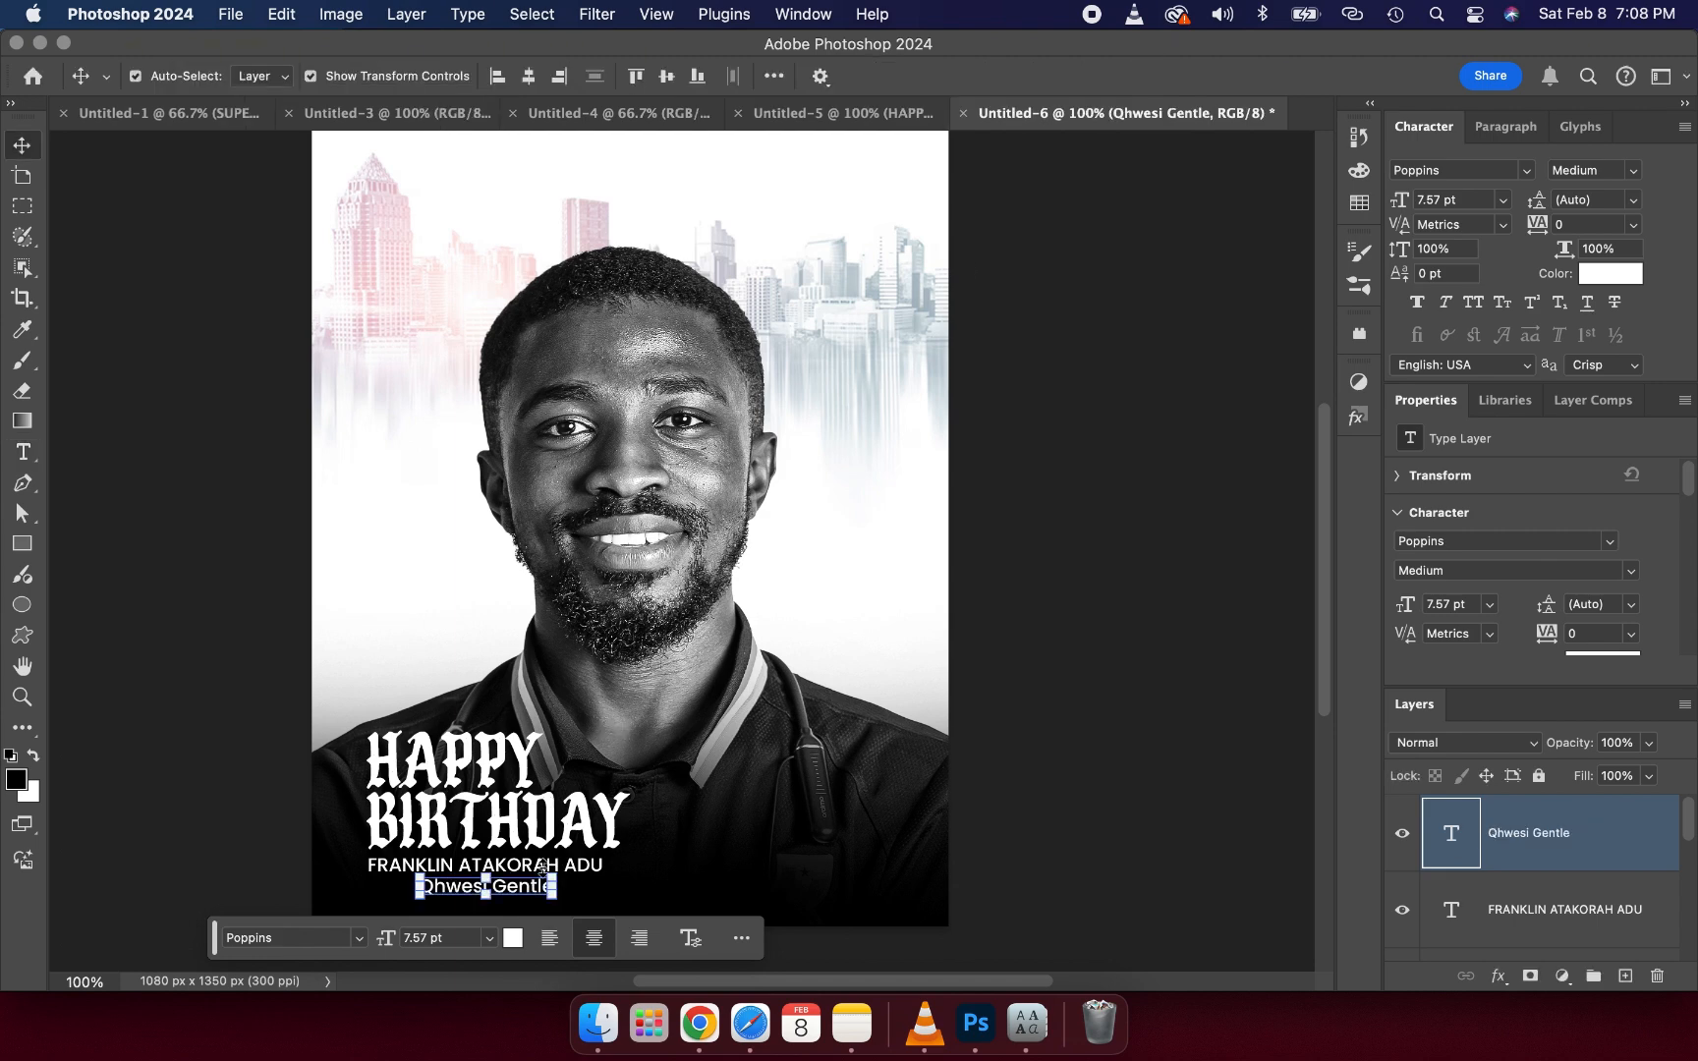
- Scale the secondary name line down to about 75% and nudge it up just under the full name
drag(526, 892, 472, 882)
key(Up)
key(Up)
key(Up)
key(Up)
key(Up)
key(Up)
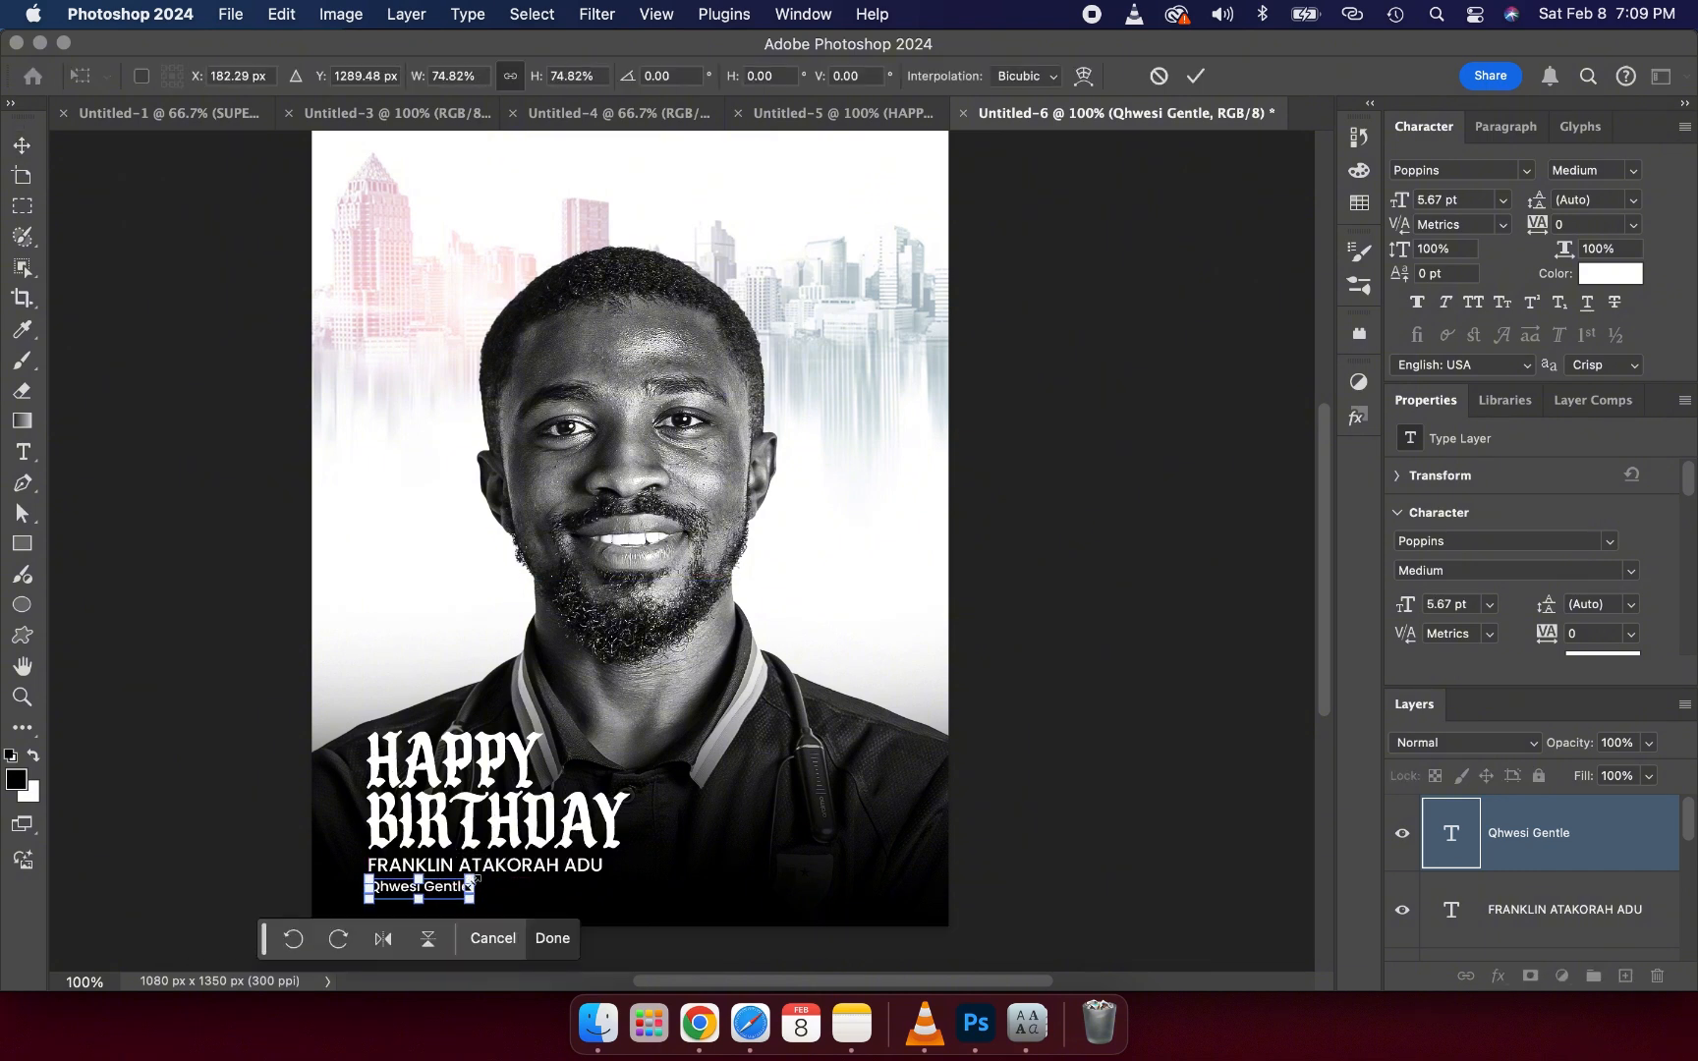
key(Up)
key(Up)
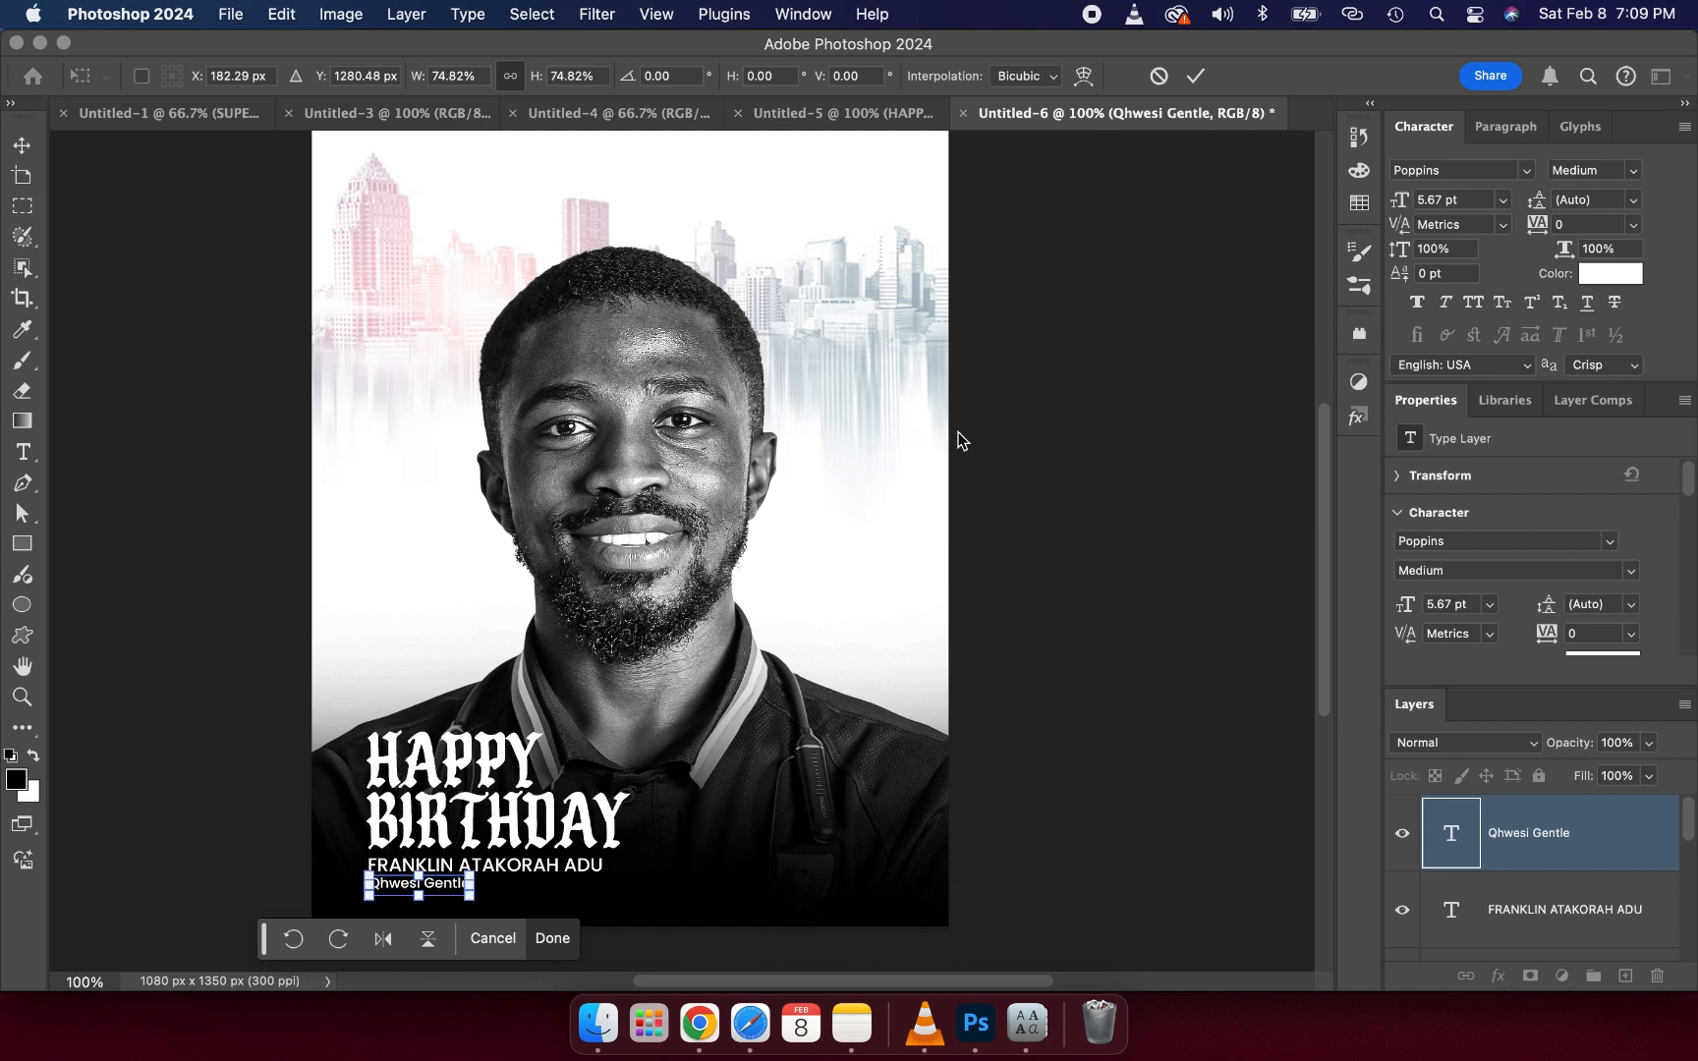
click(1198, 86)
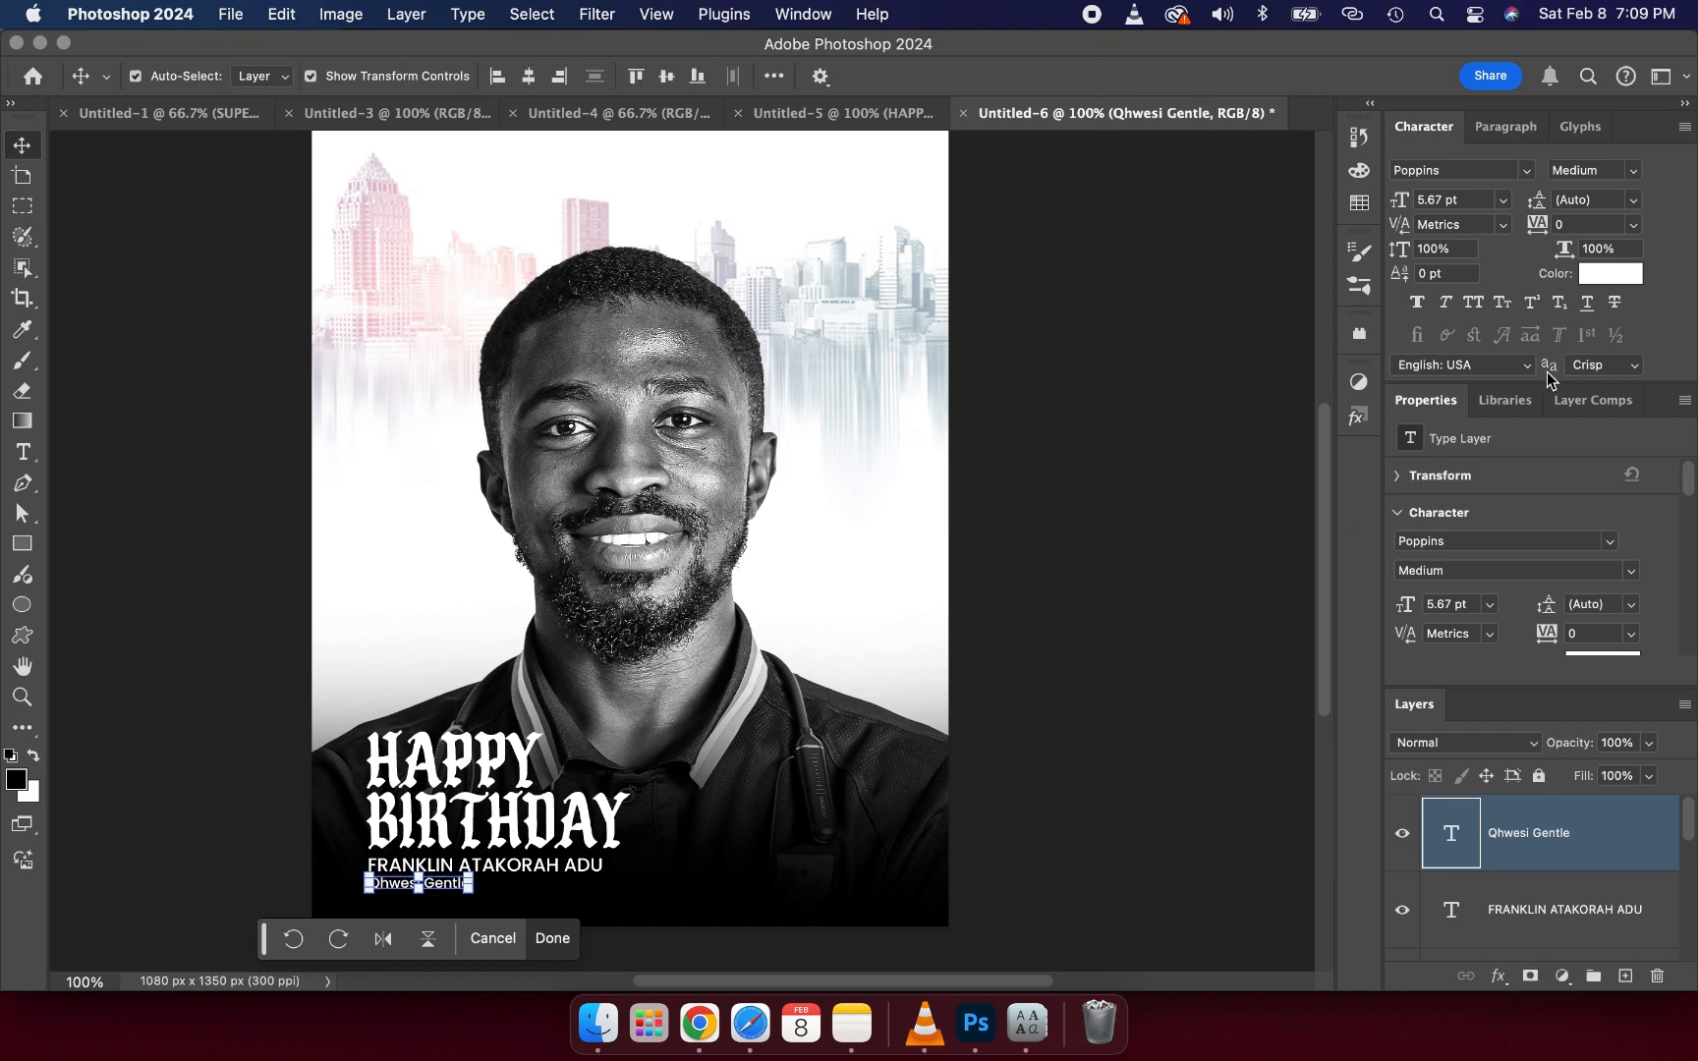
- Set the secondary name line's text colour to light grey, about #adaaaa
scroll(1576, 570, down, 2)
click(1594, 576)
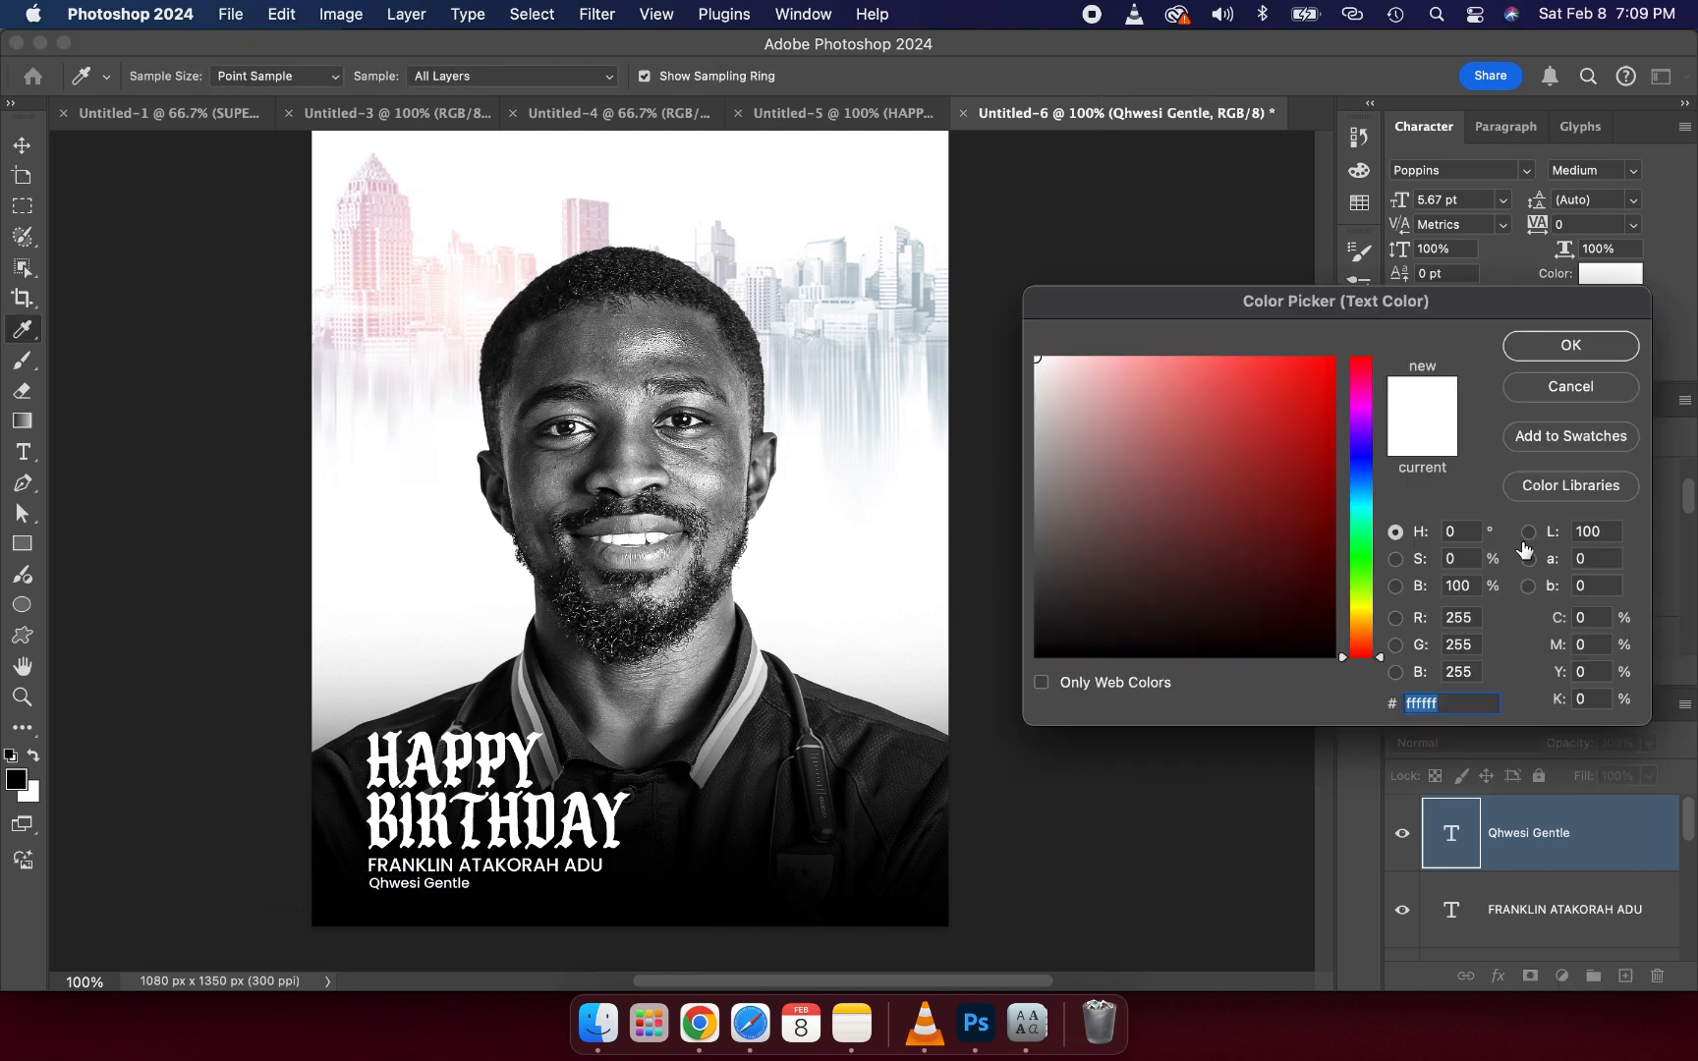
click(1042, 453)
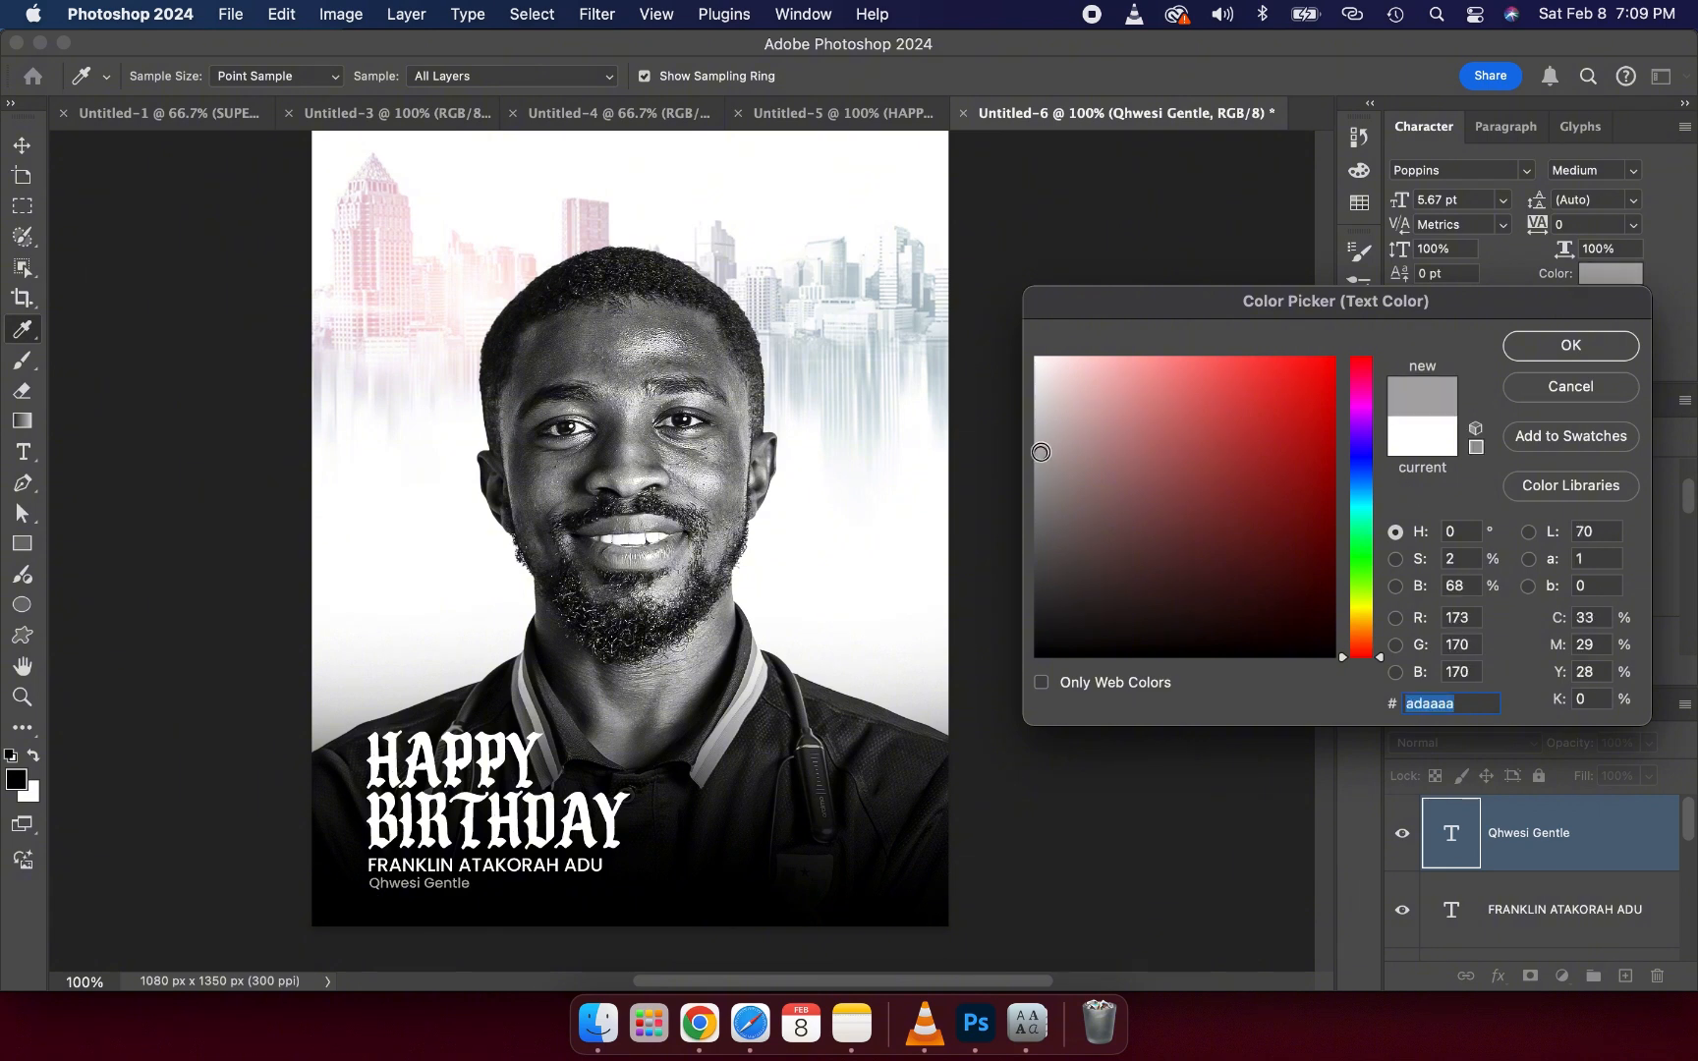
drag(1040, 455, 1039, 459)
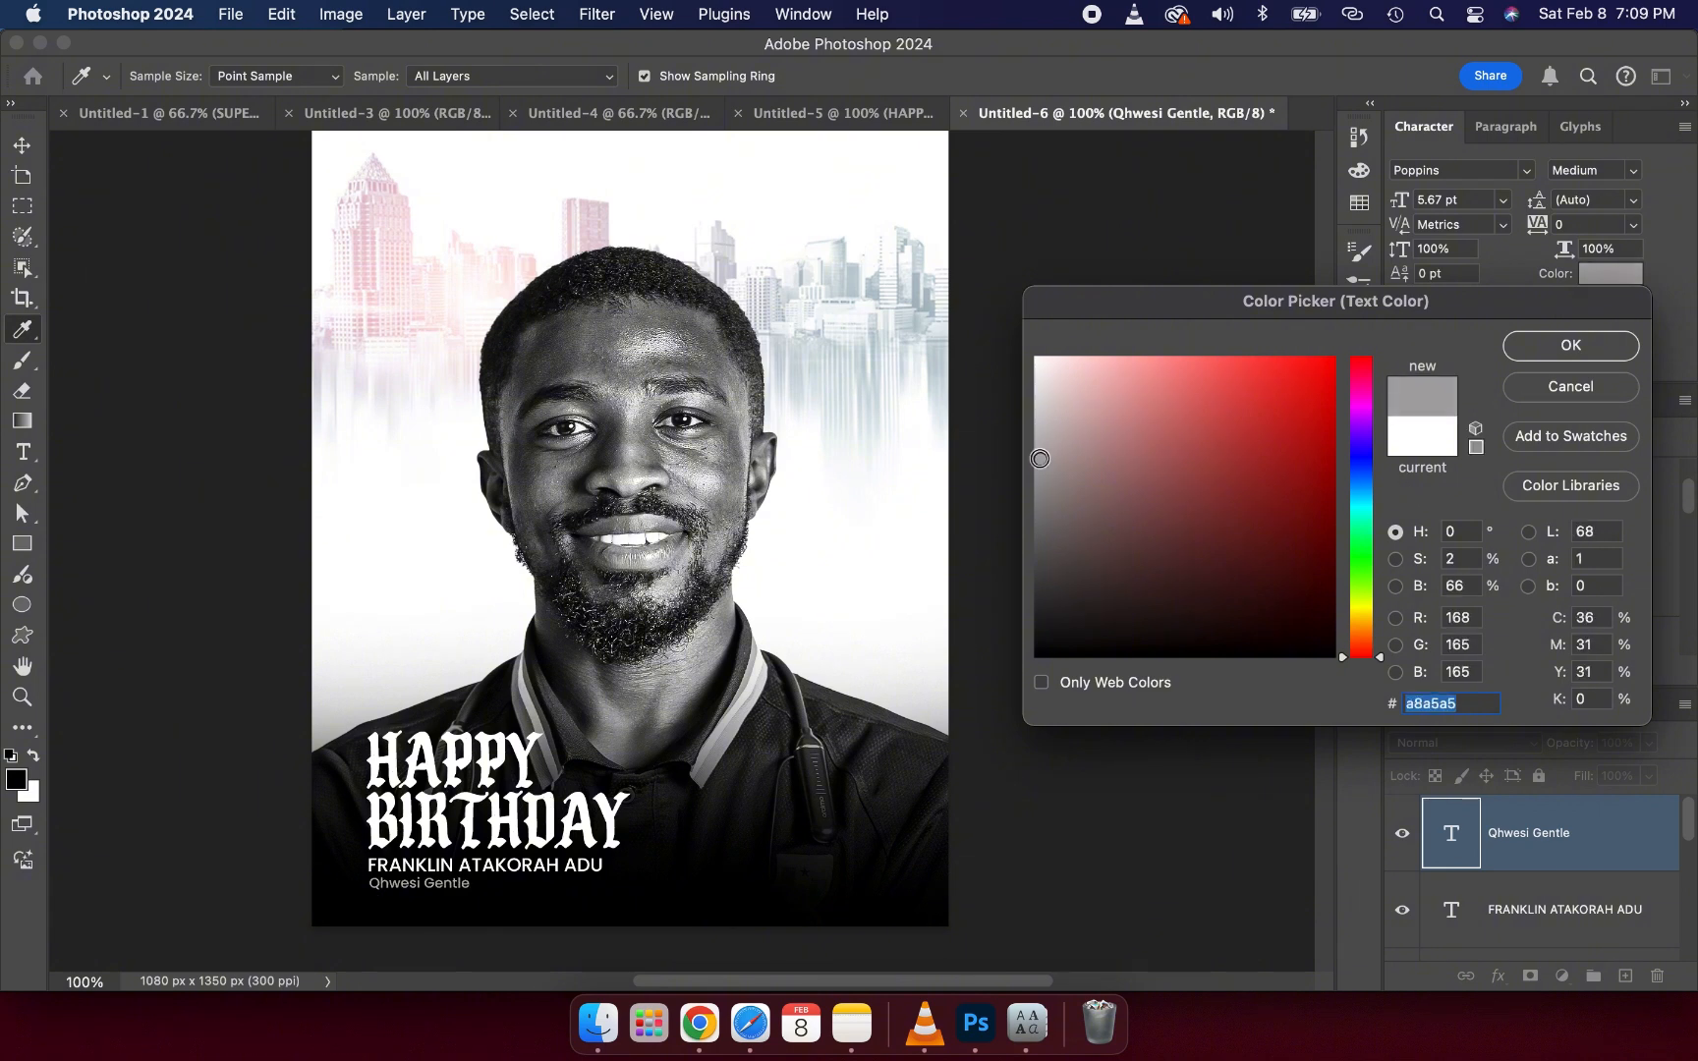
click(1543, 349)
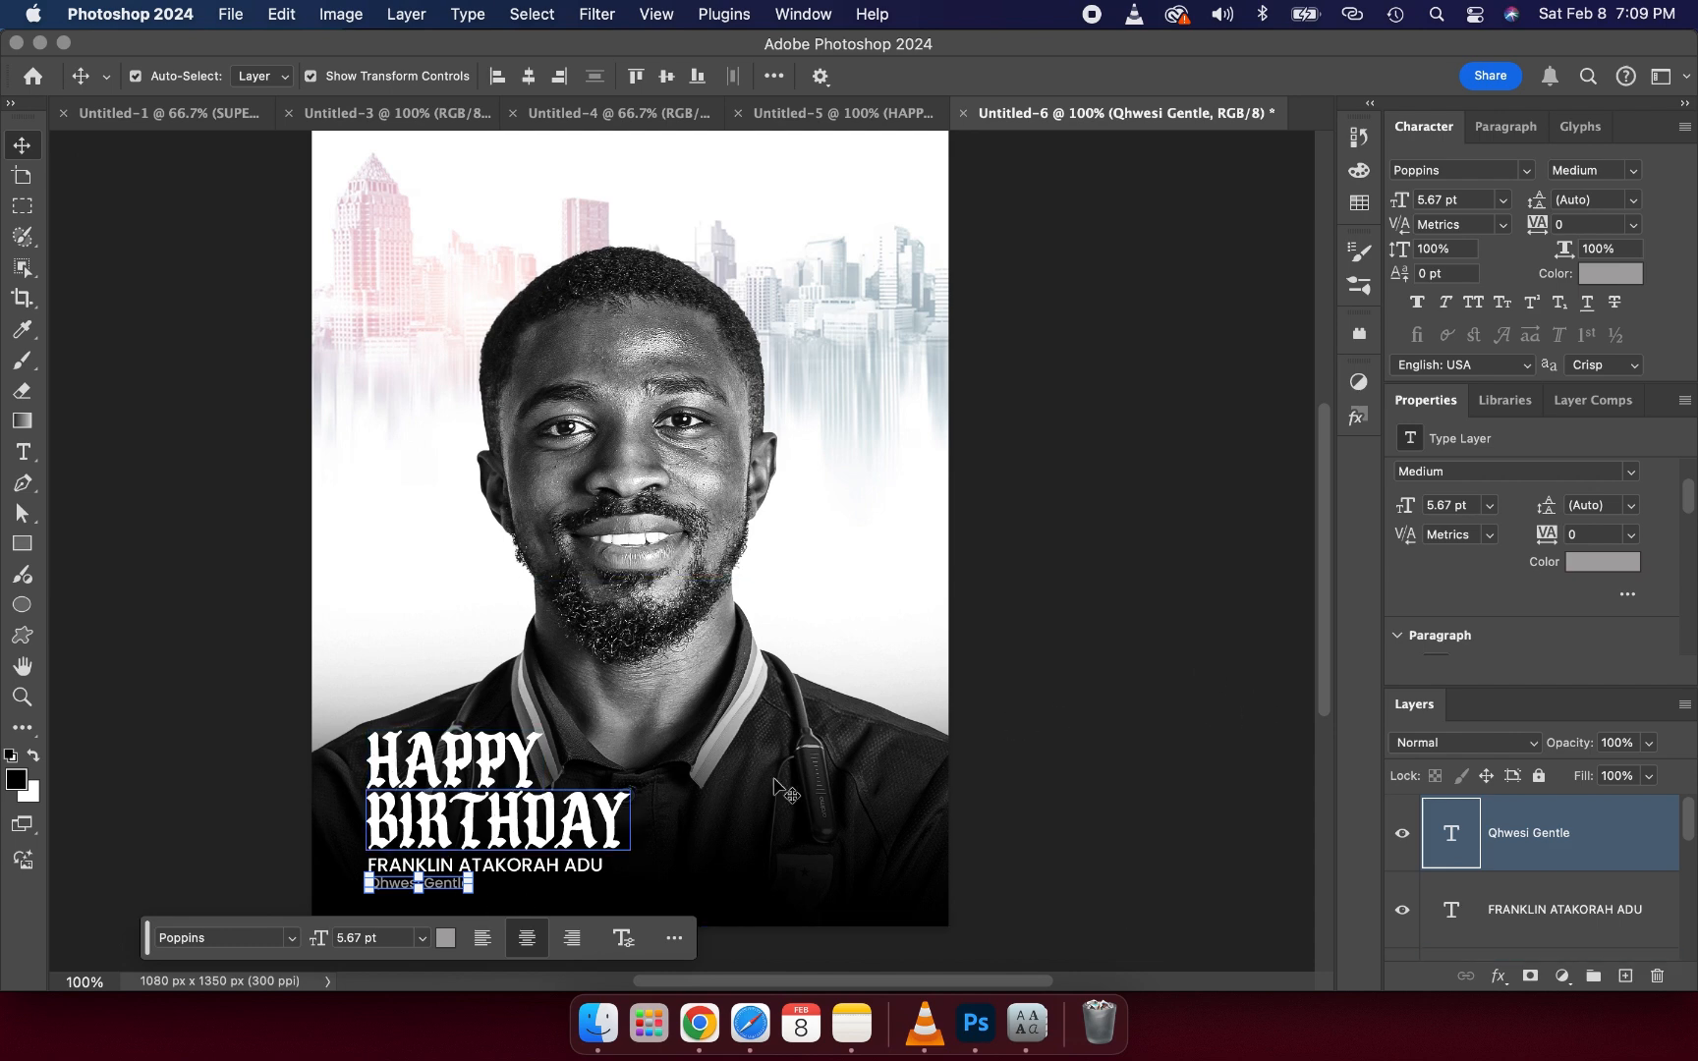
- Select all four text layers and move them together slightly lower and further left in the corner
scroll(1516, 838, down, 2)
scroll(1516, 838, up, 2)
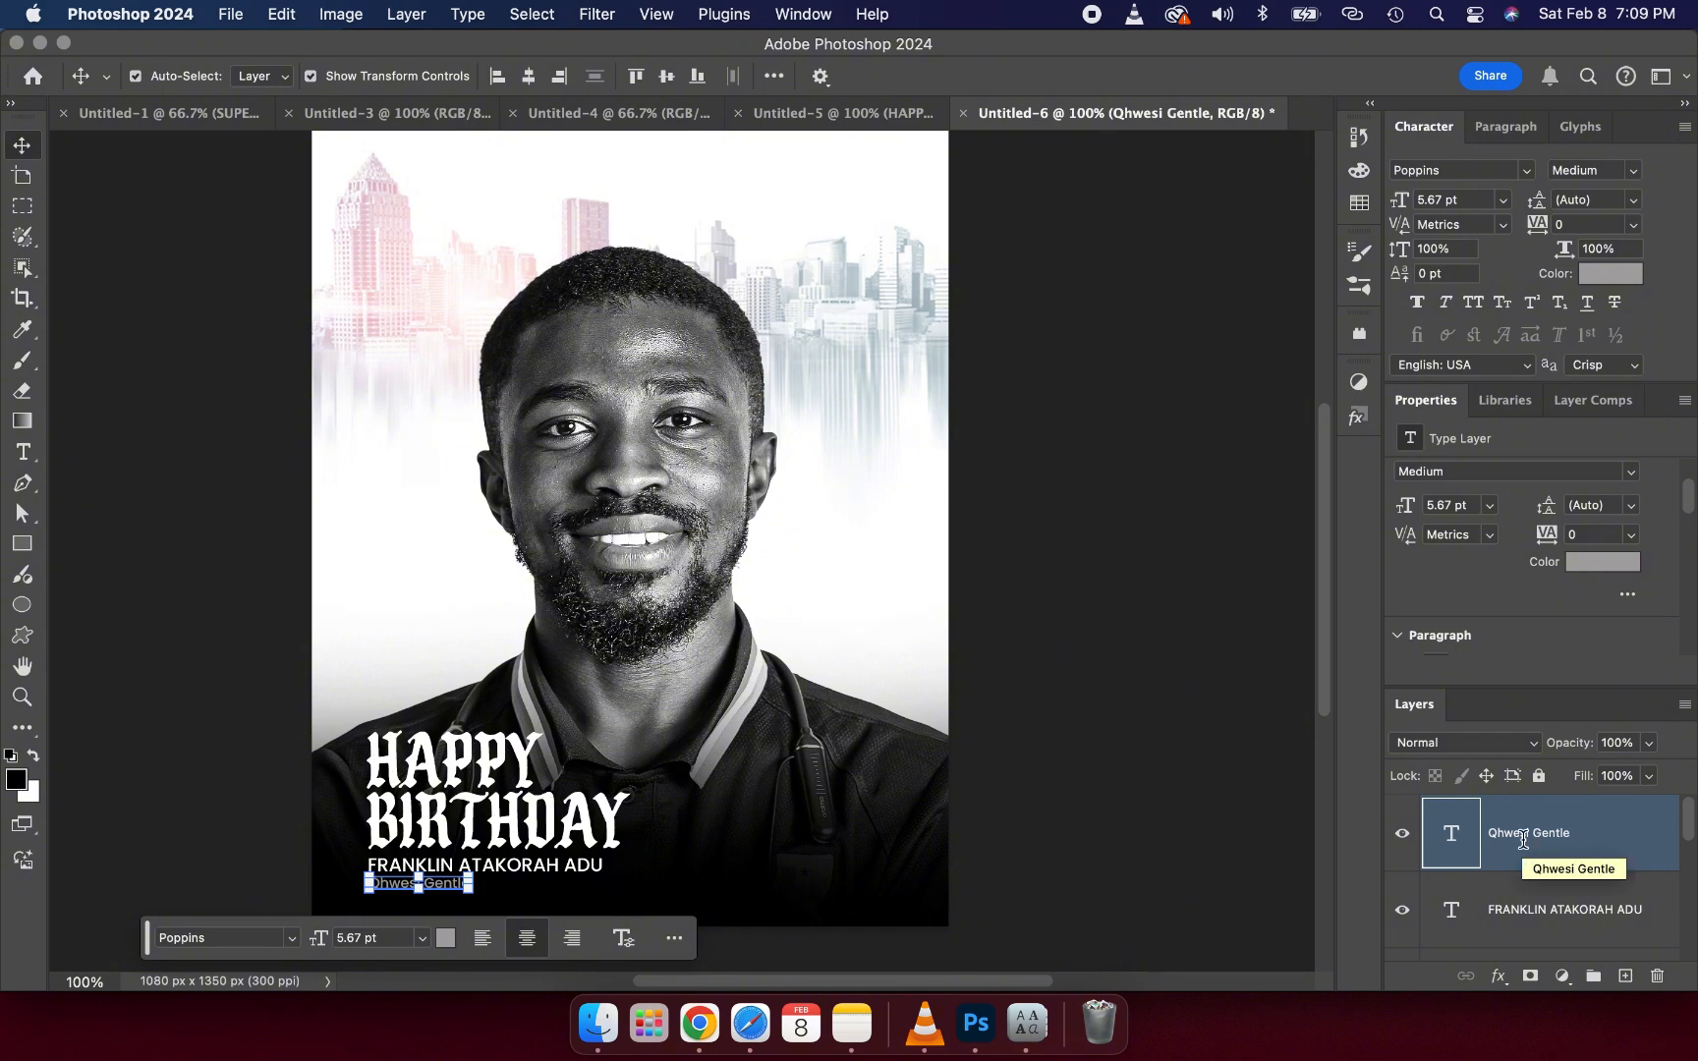
scroll(1521, 843, down, 3)
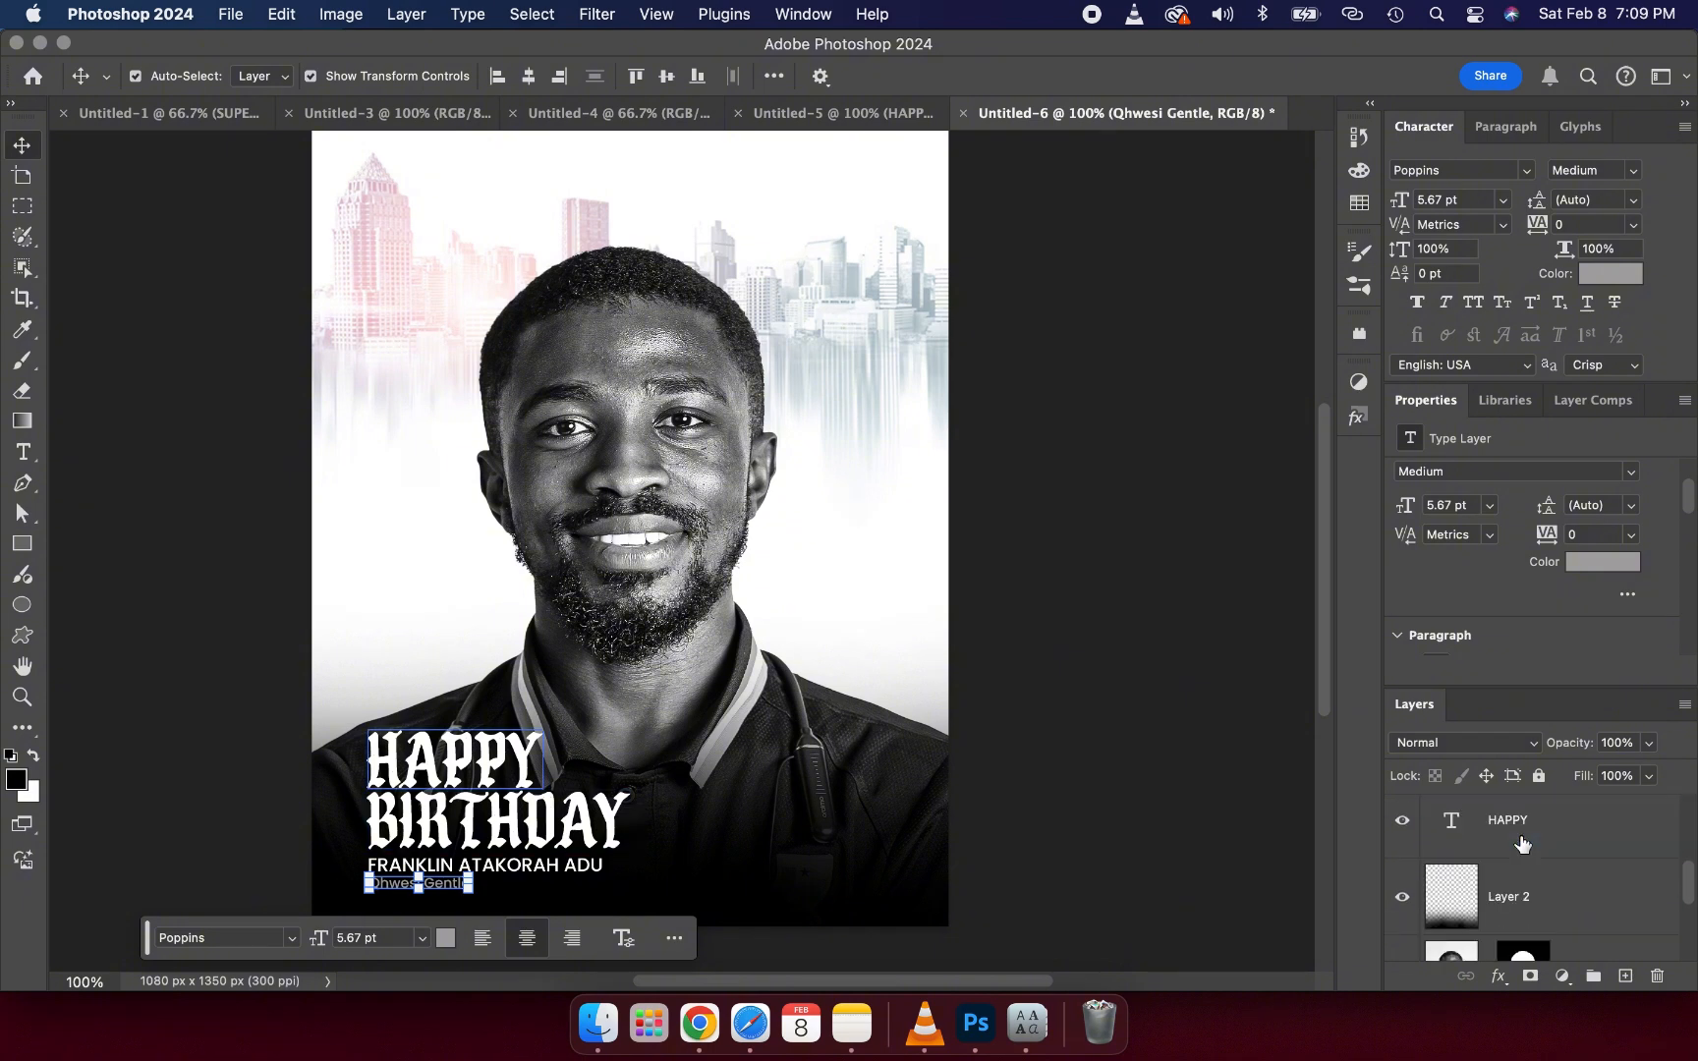
shift+click(1521, 843)
scroll(1522, 845, up, 4)
scroll(1522, 845, down, 3)
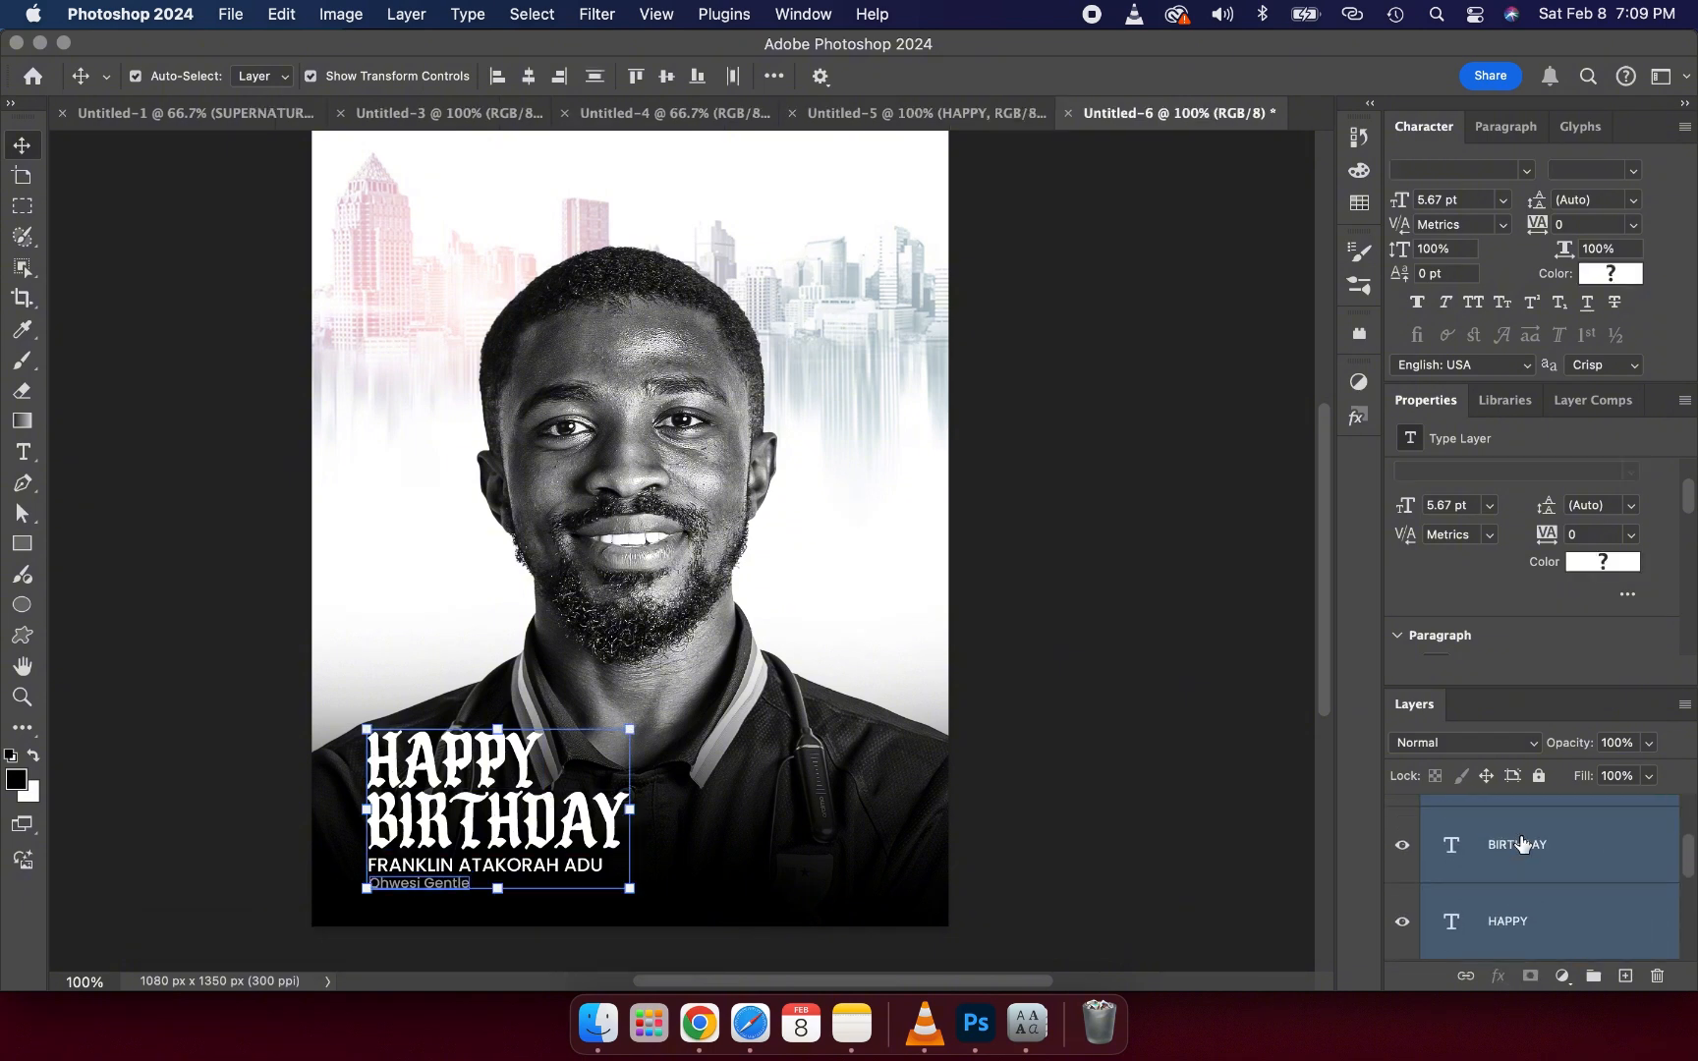
scroll(1522, 844, up, 3)
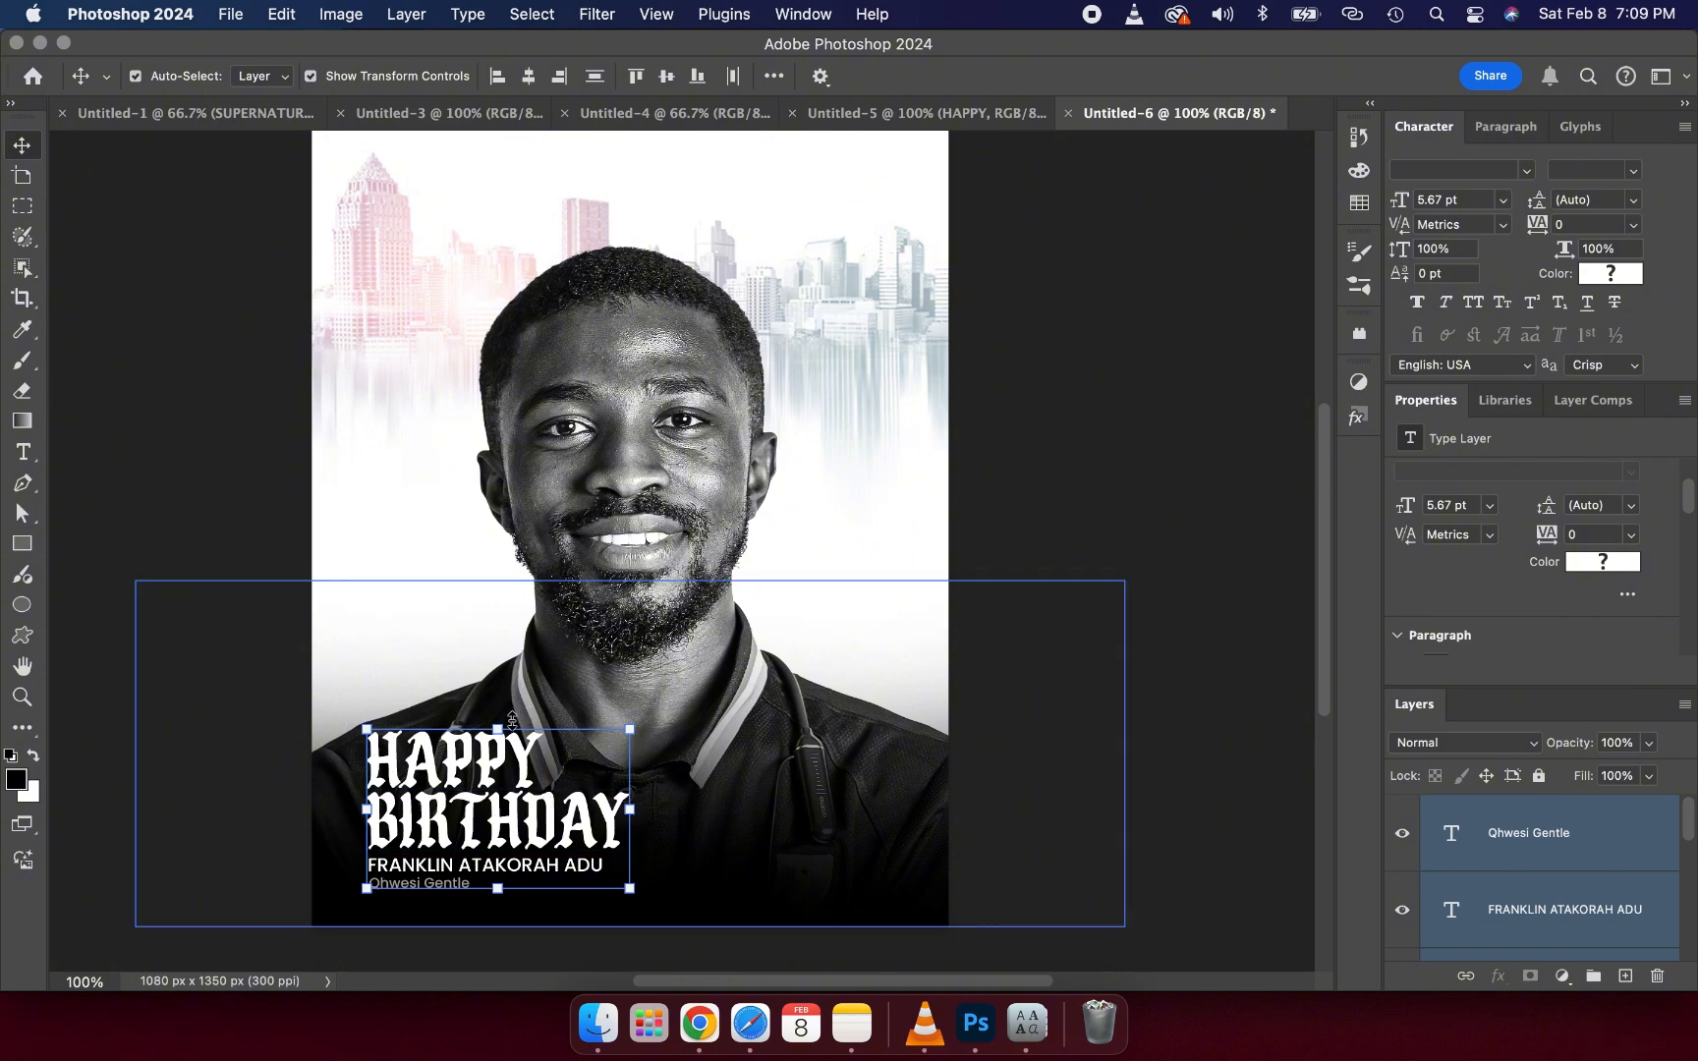
click(510, 721)
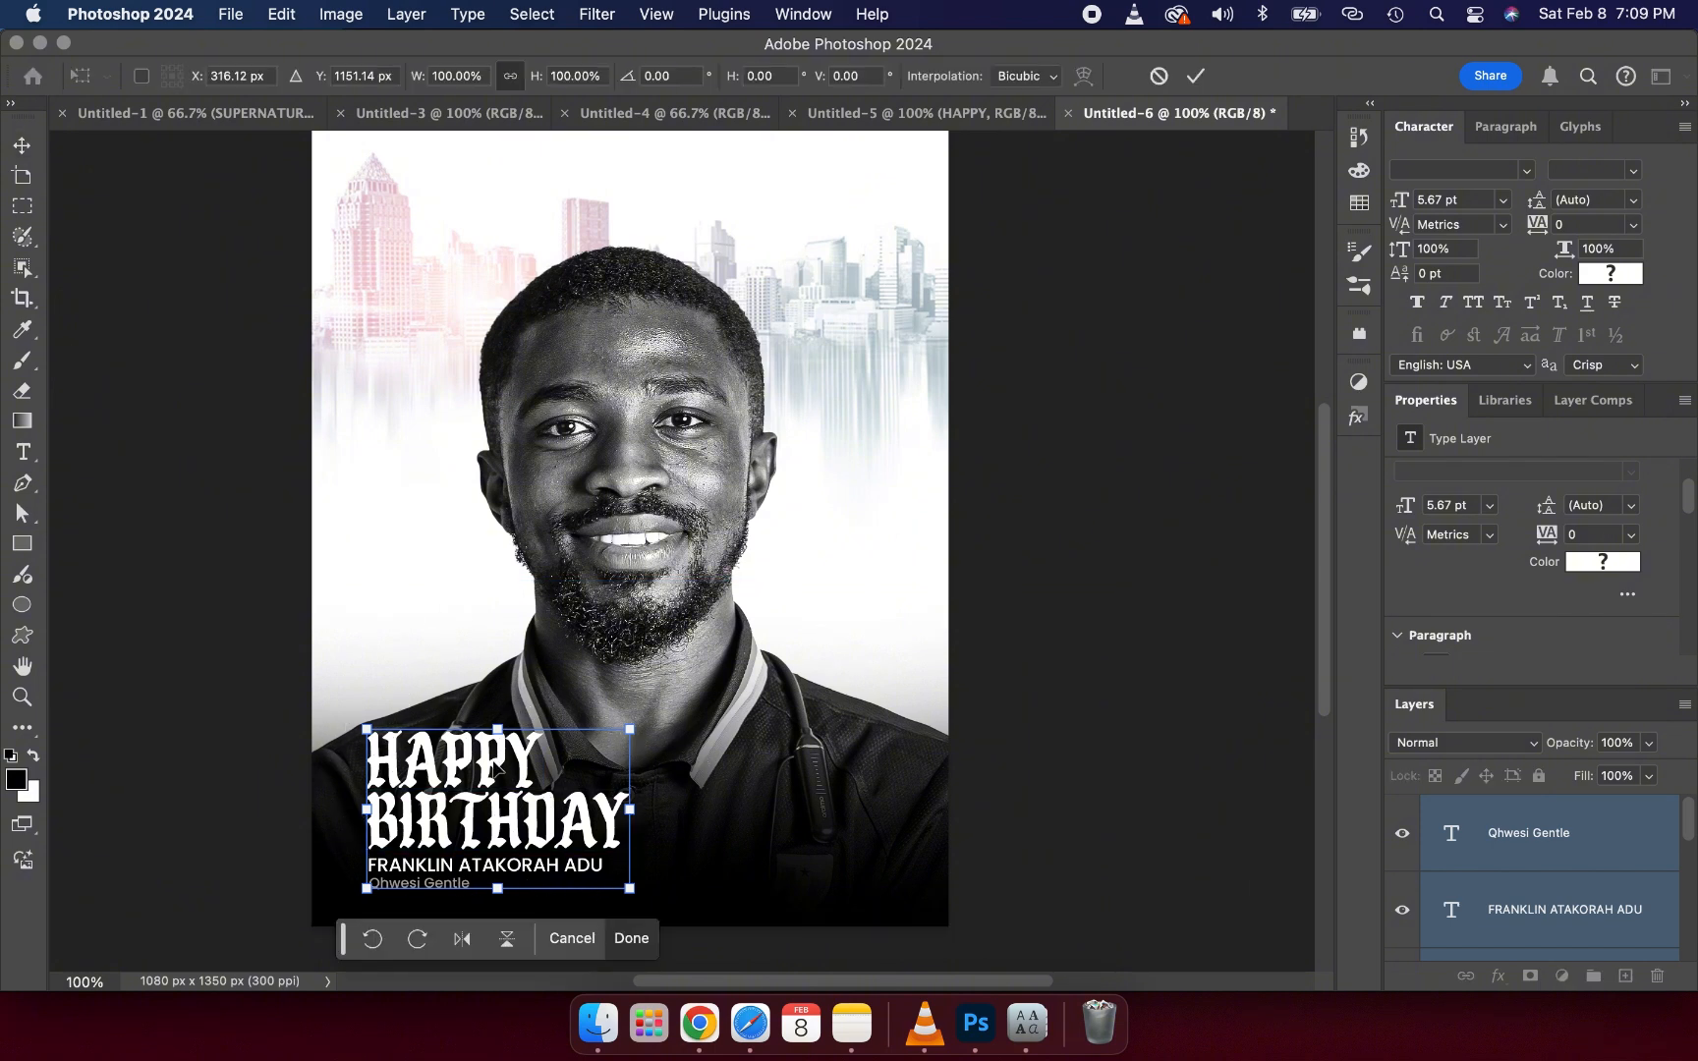
drag(497, 768, 487, 792)
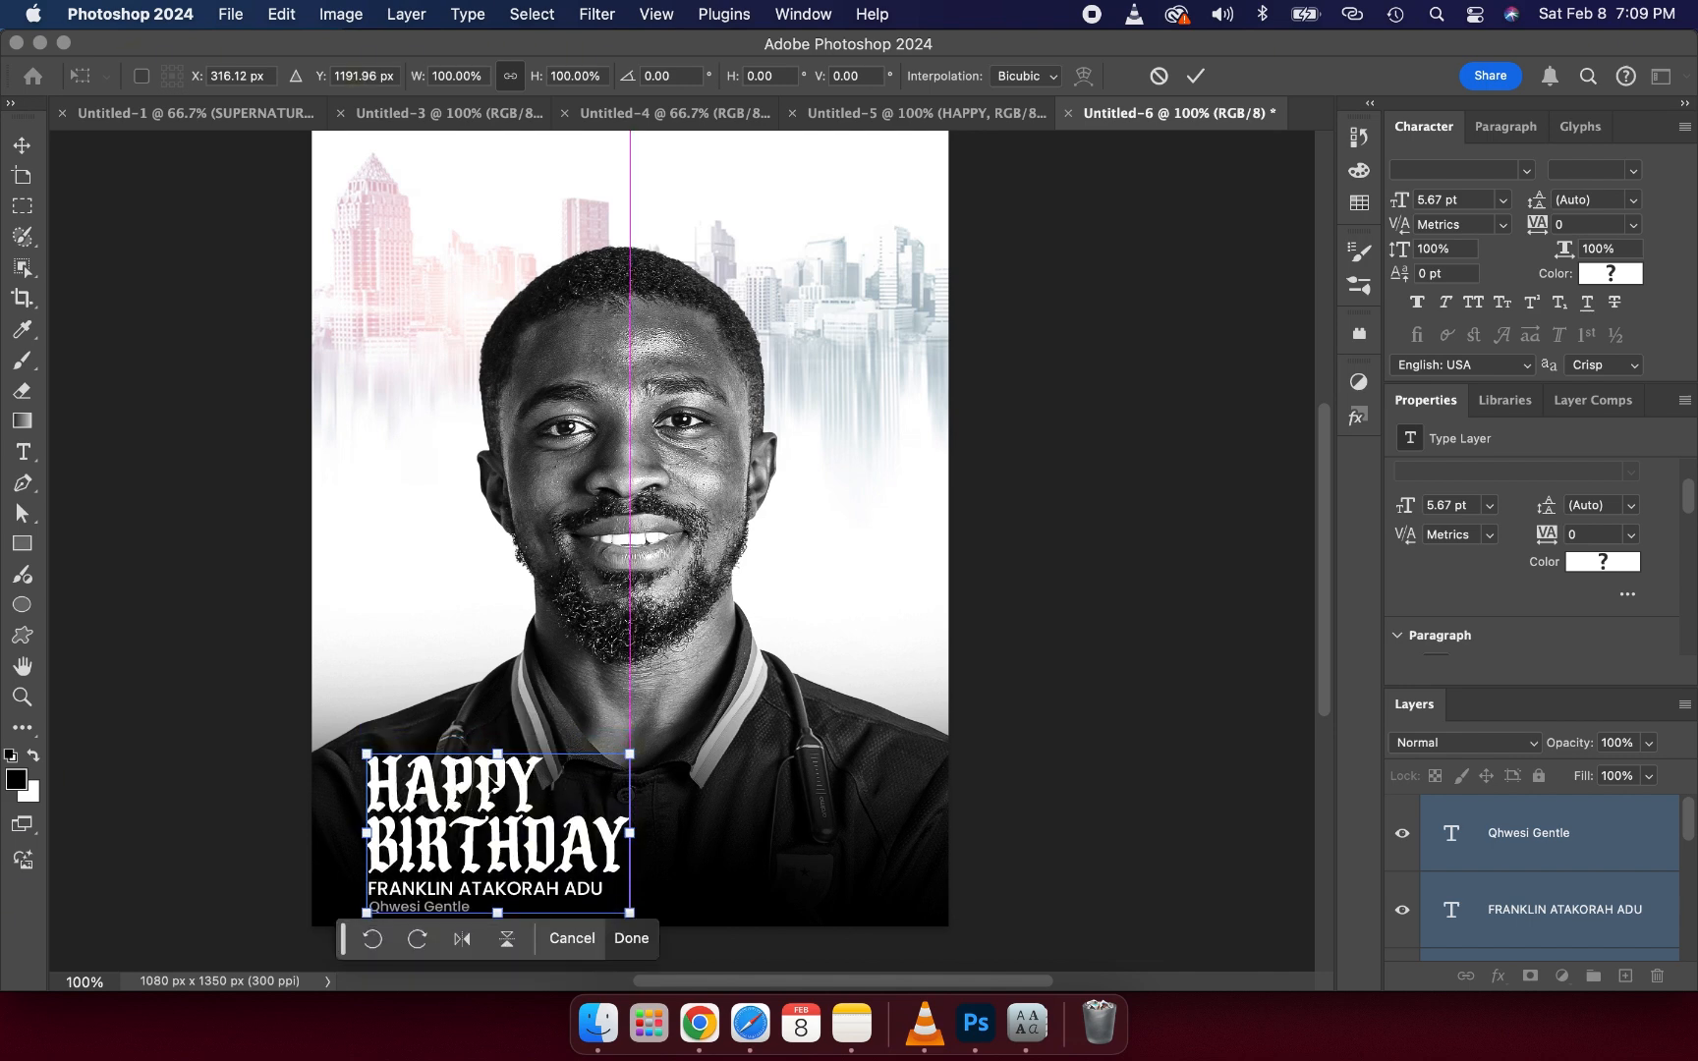
key(Up)
key(Up)
key(Up)
key(Up)
key(Up)
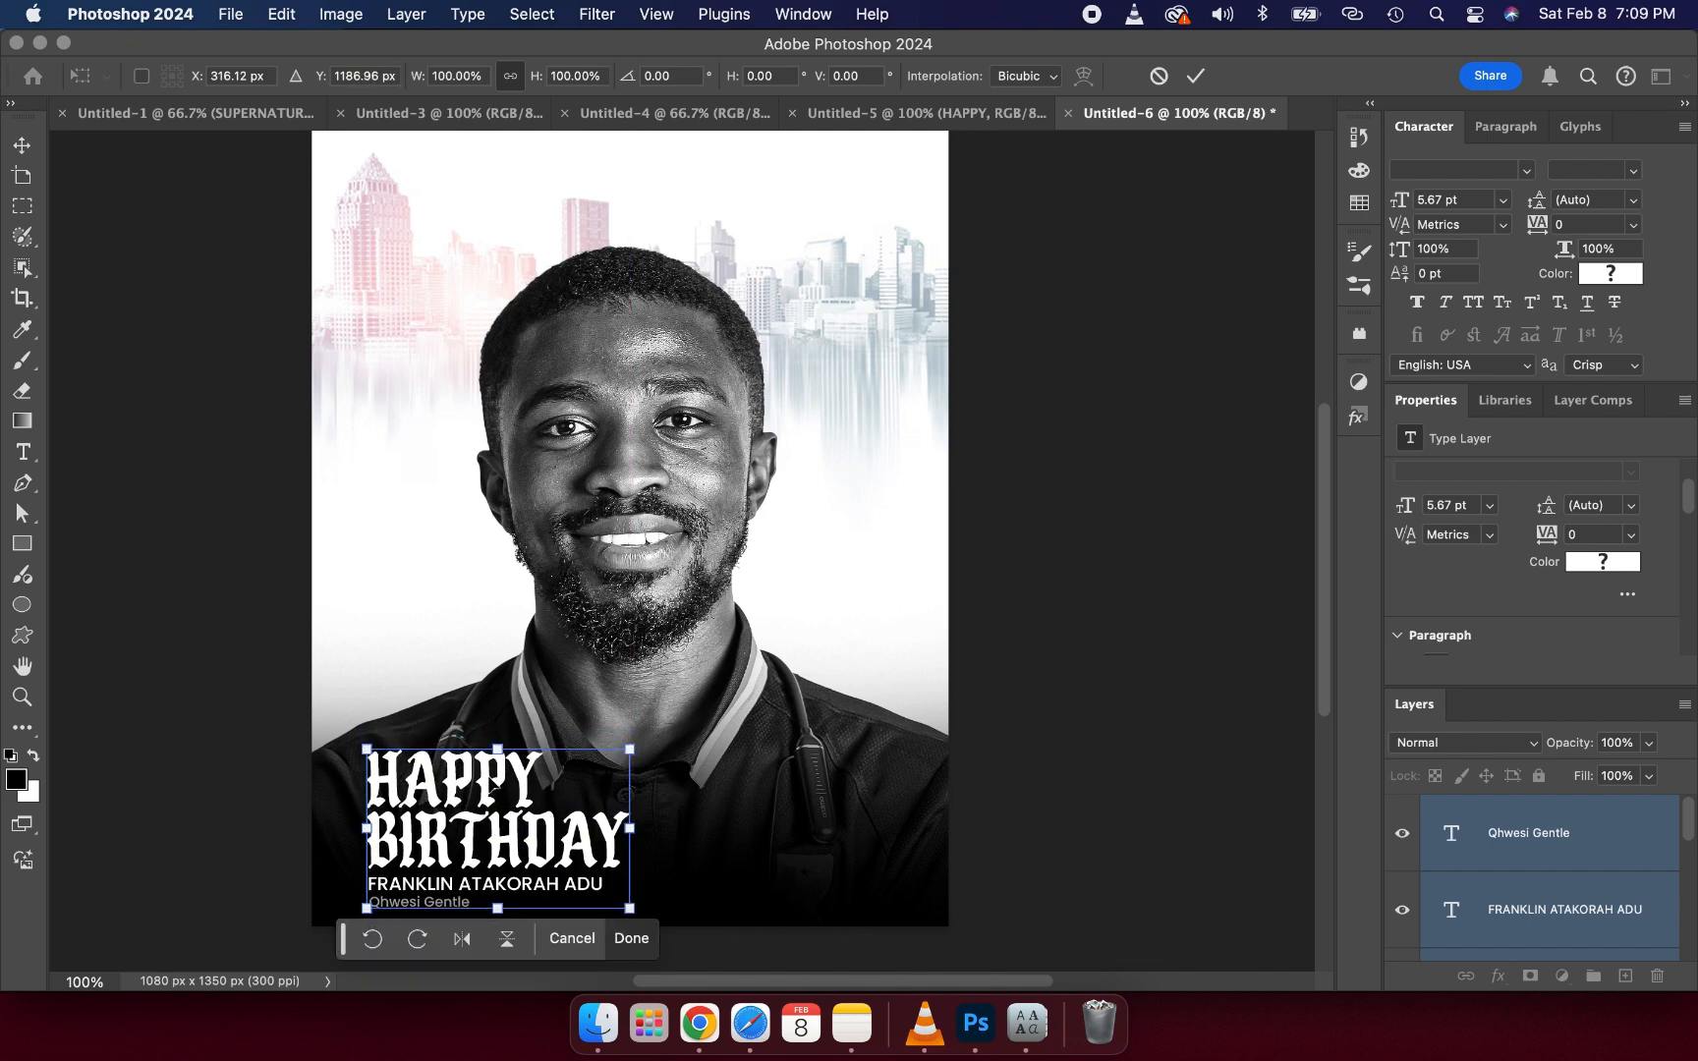
key(Up)
key(Up)
key(Left)
key(Left)
key(Left)
key(Left)
key(Up)
key(Up)
key(Up)
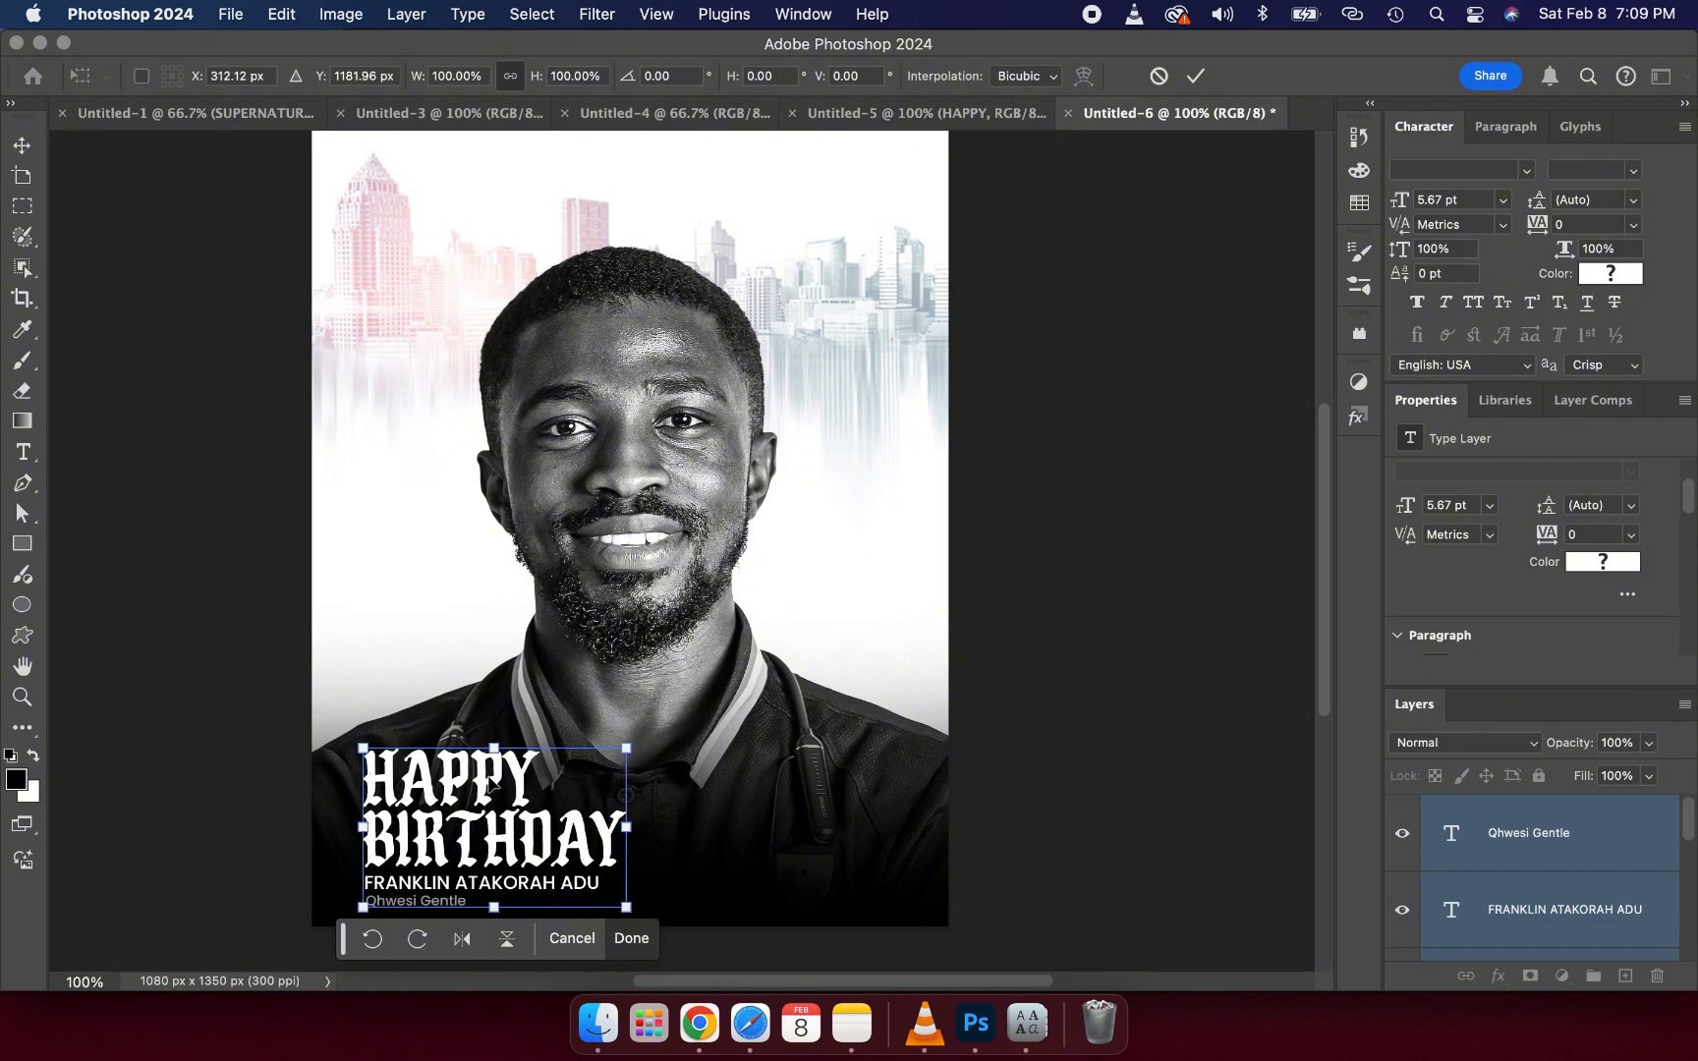
key(Left)
key(Left)
key(Left)
key(Left)
key(Down)
key(Down)
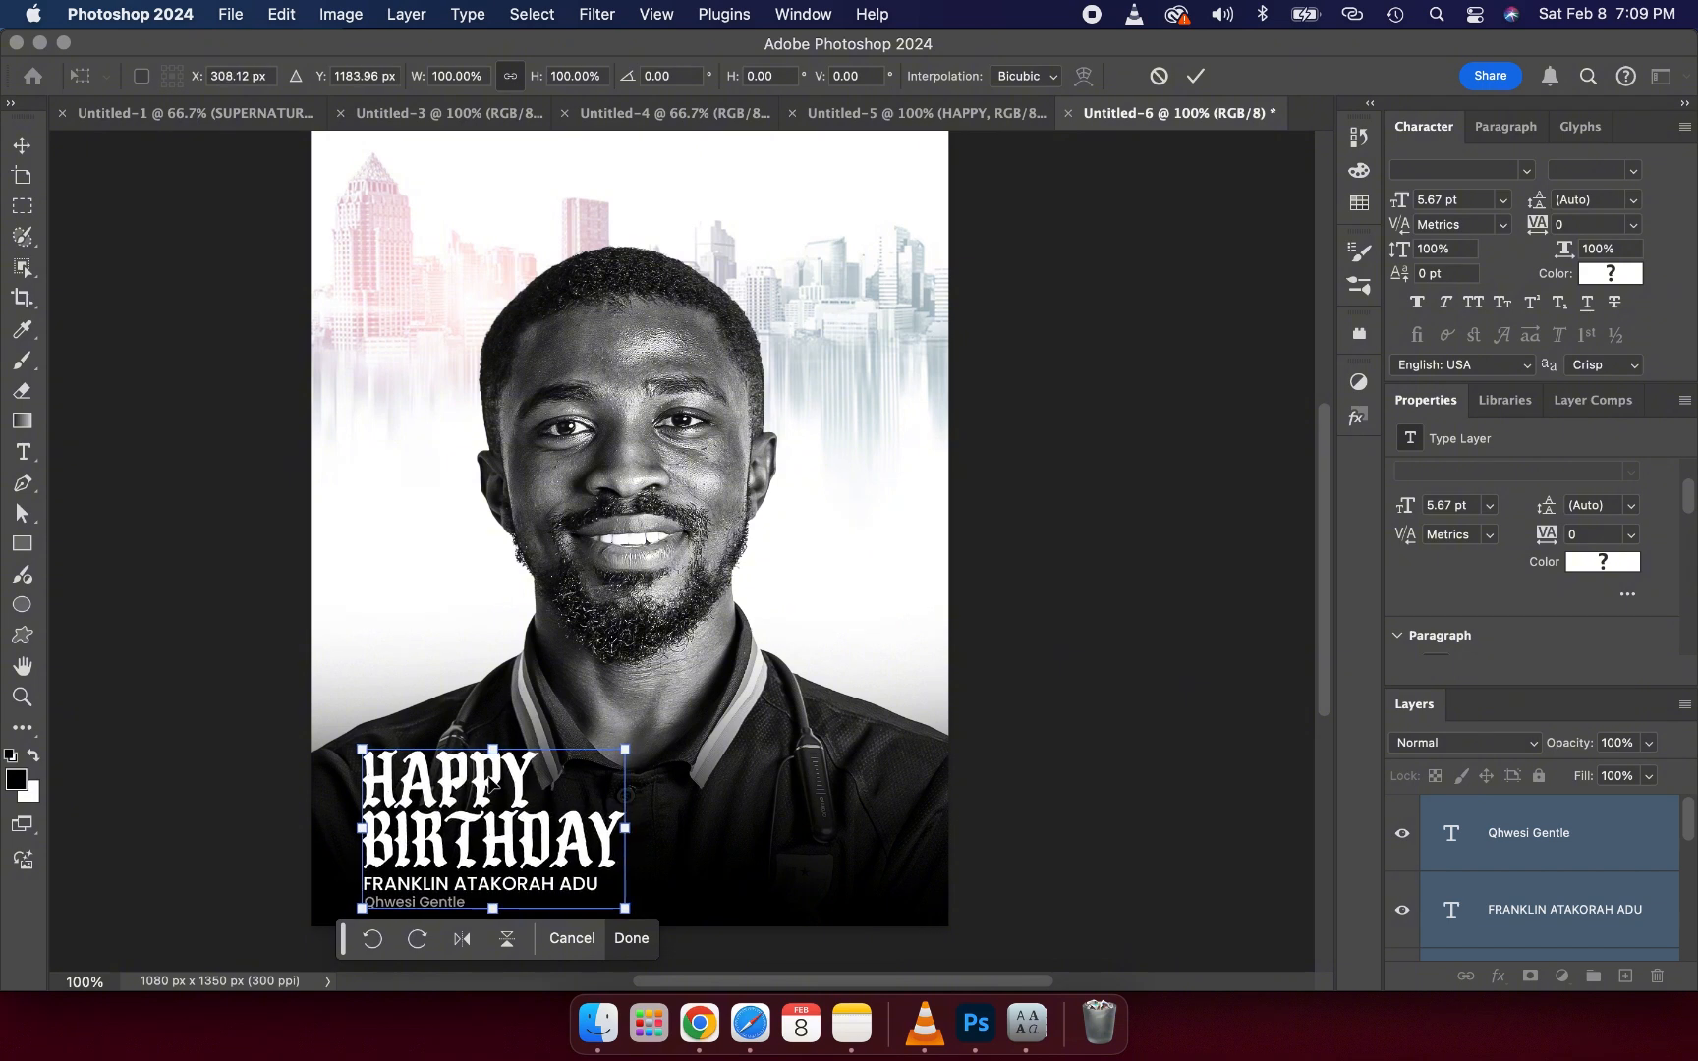
click(1194, 76)
- Inspect the circular JUNE 25 badge in the reference flyer document
click(1081, 295)
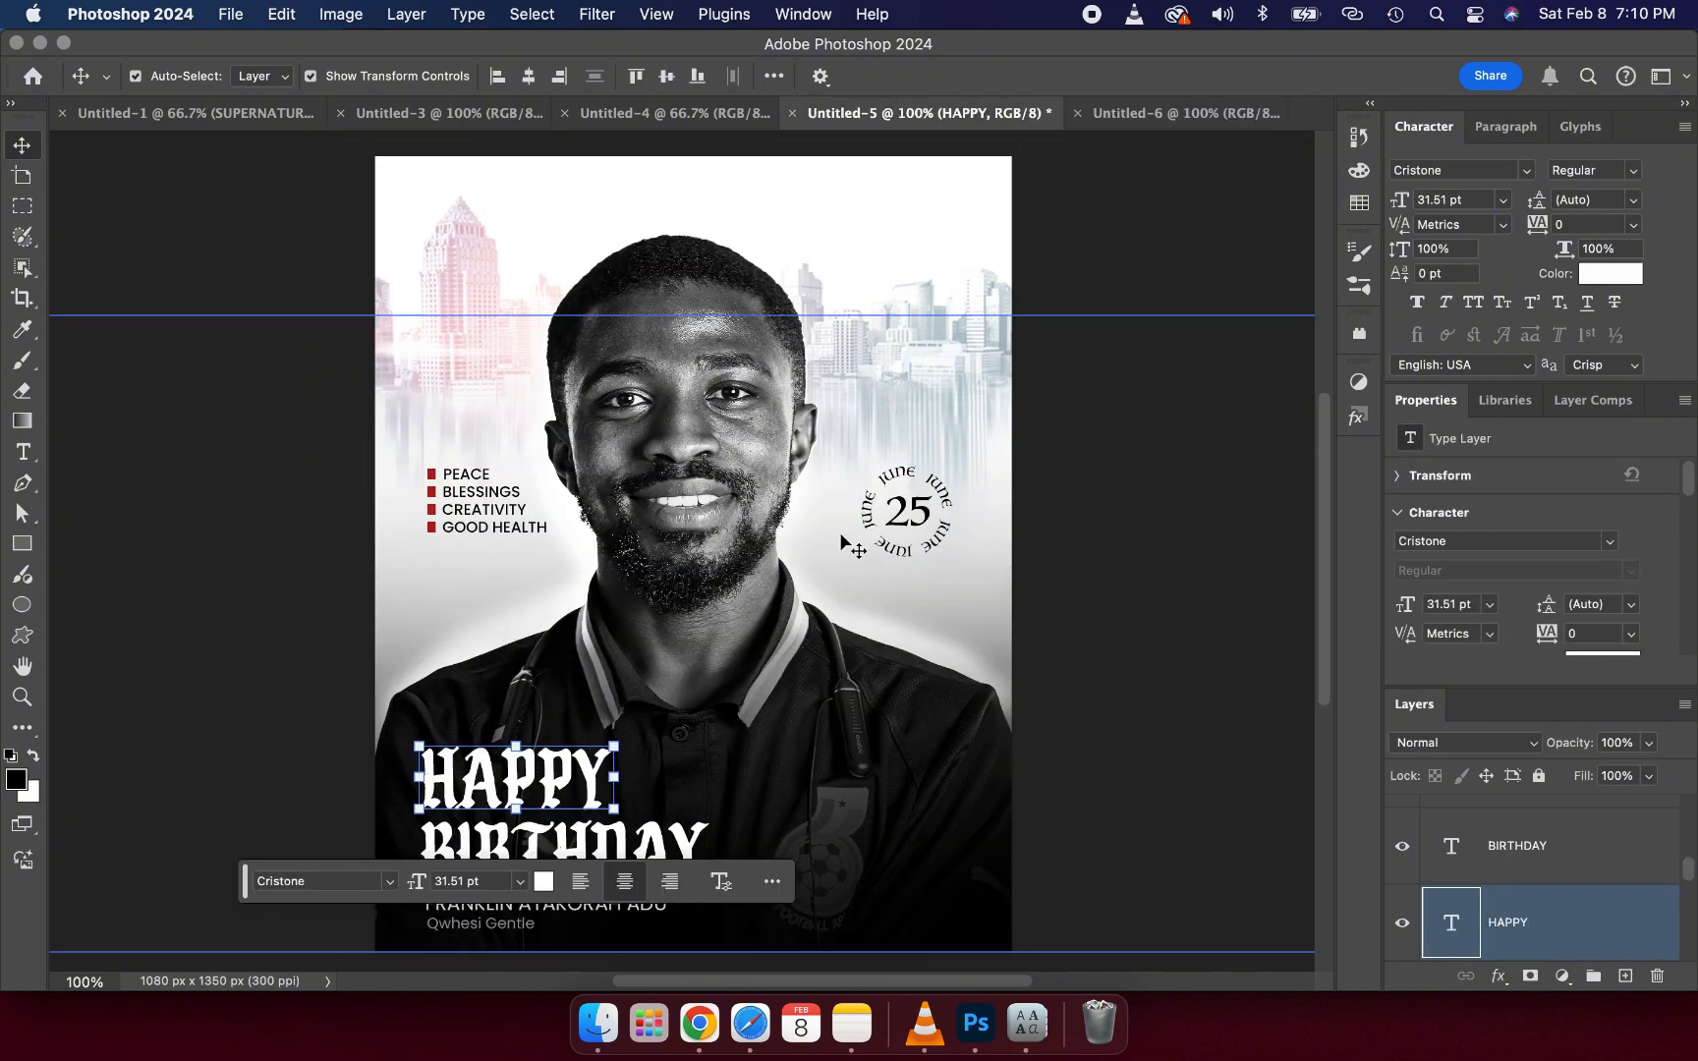
click(905, 517)
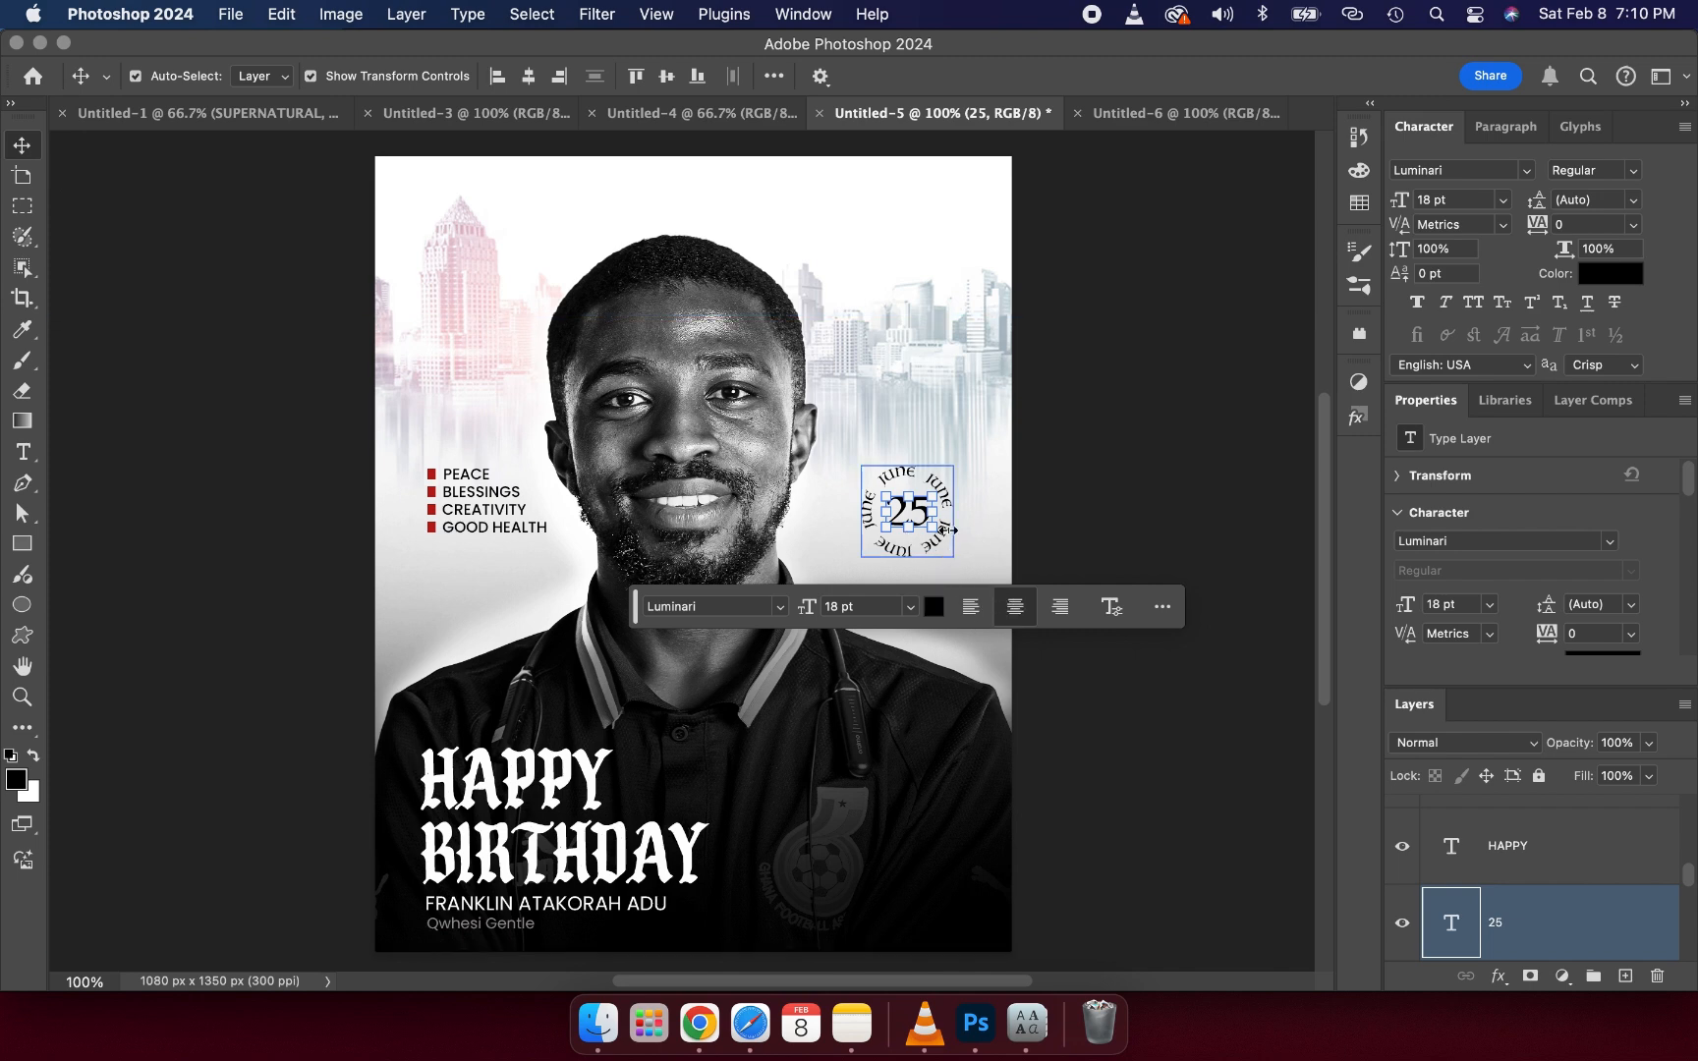
click(1119, 110)
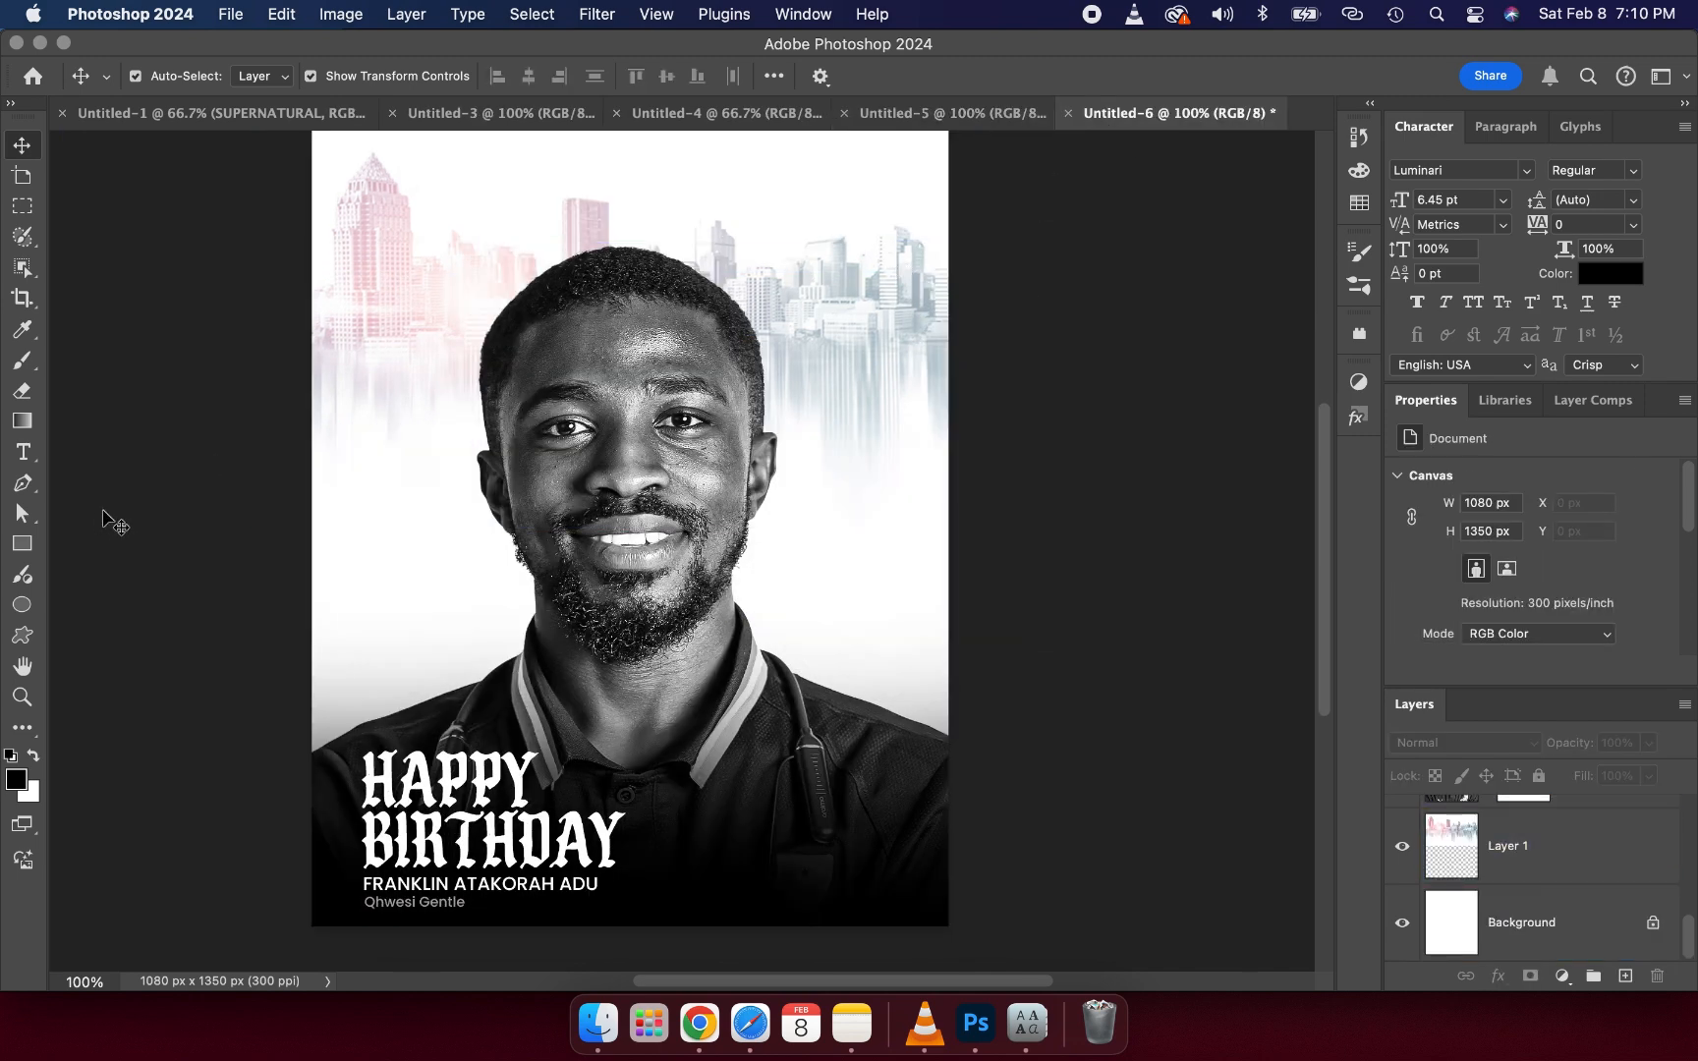
- Draw a circular ellipse path about 178 px wide to the right of the face
click(22, 605)
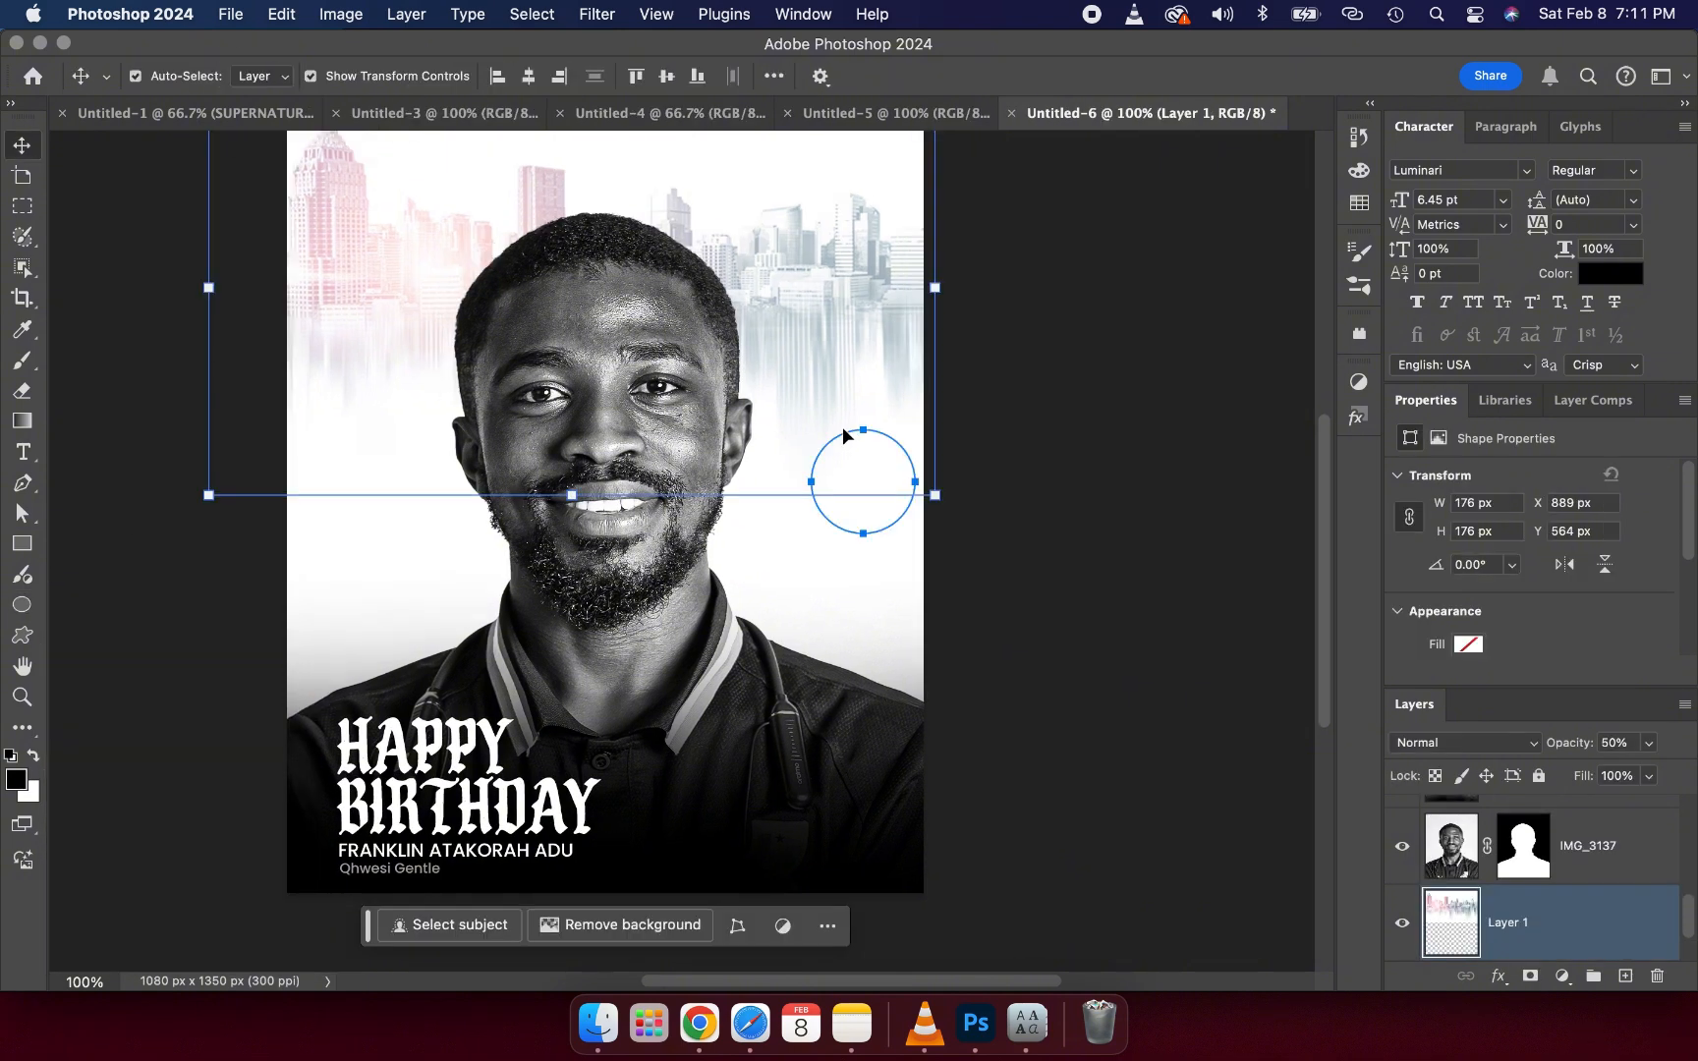
drag(864, 473, 845, 437)
click(1049, 672)
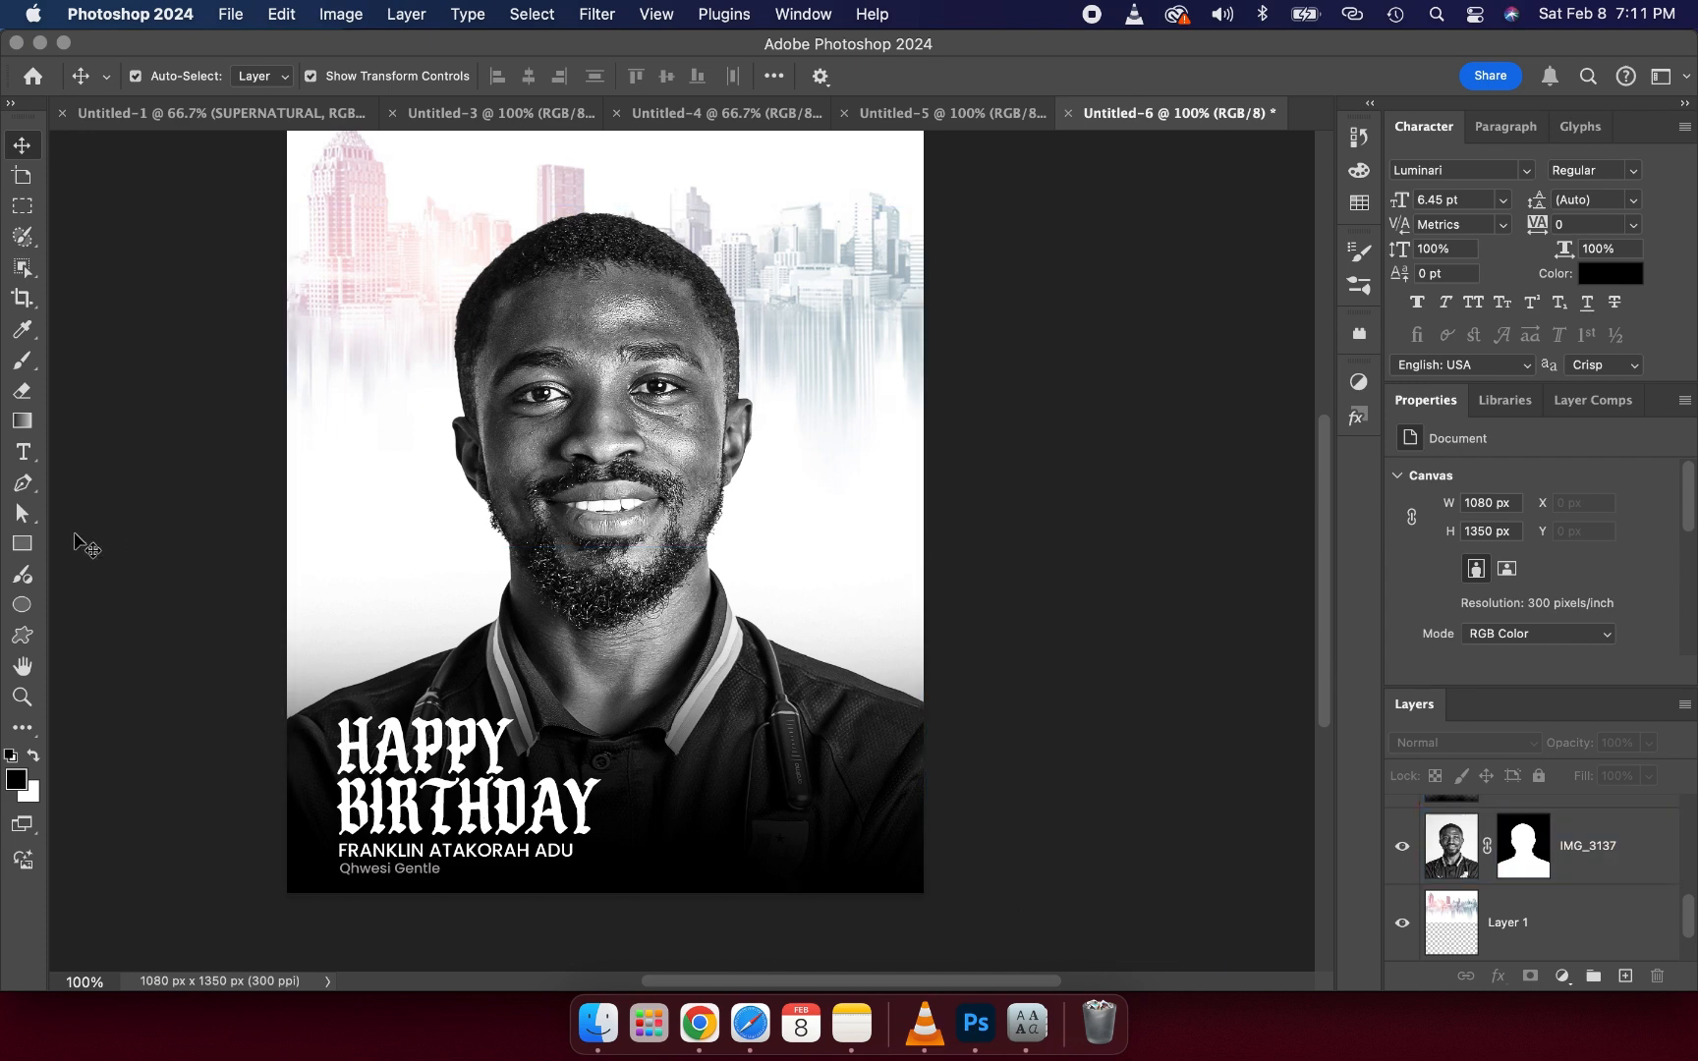
click(21, 604)
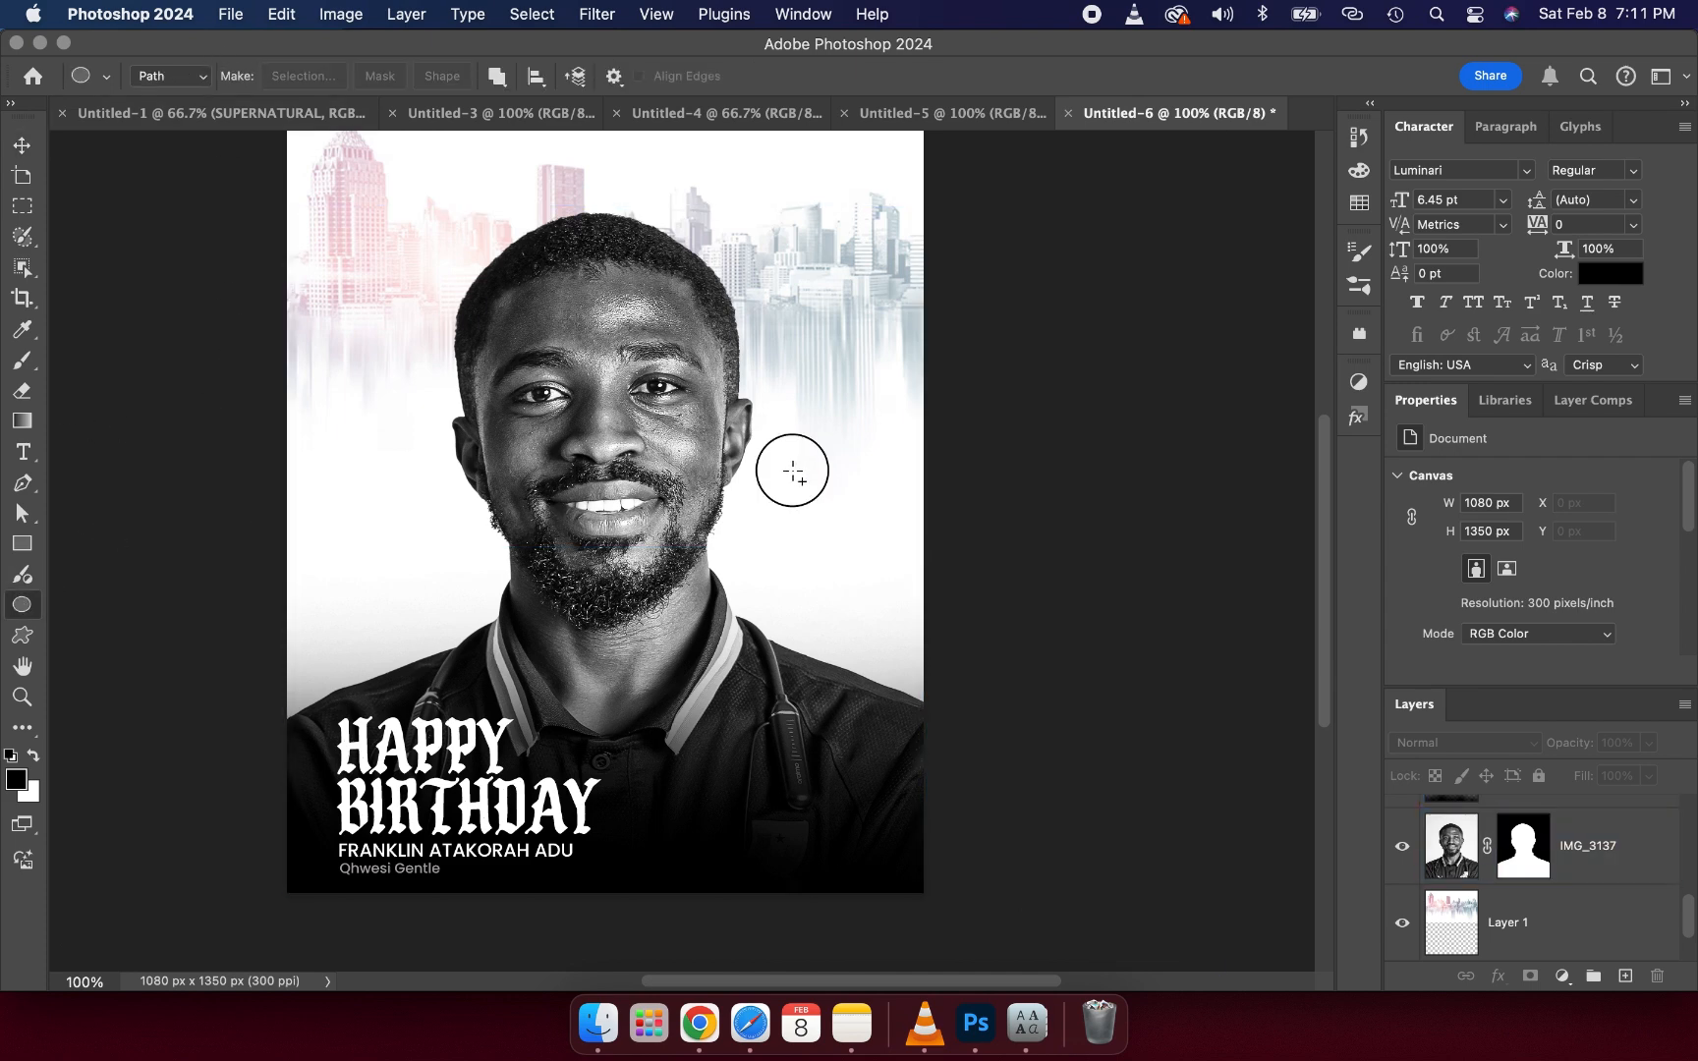
mouse_move(792, 471)
mouse_down()
mouse_move(827, 553)
mouse_move(882, 560)
mouse_up()
drag(881, 671, 899, 730)
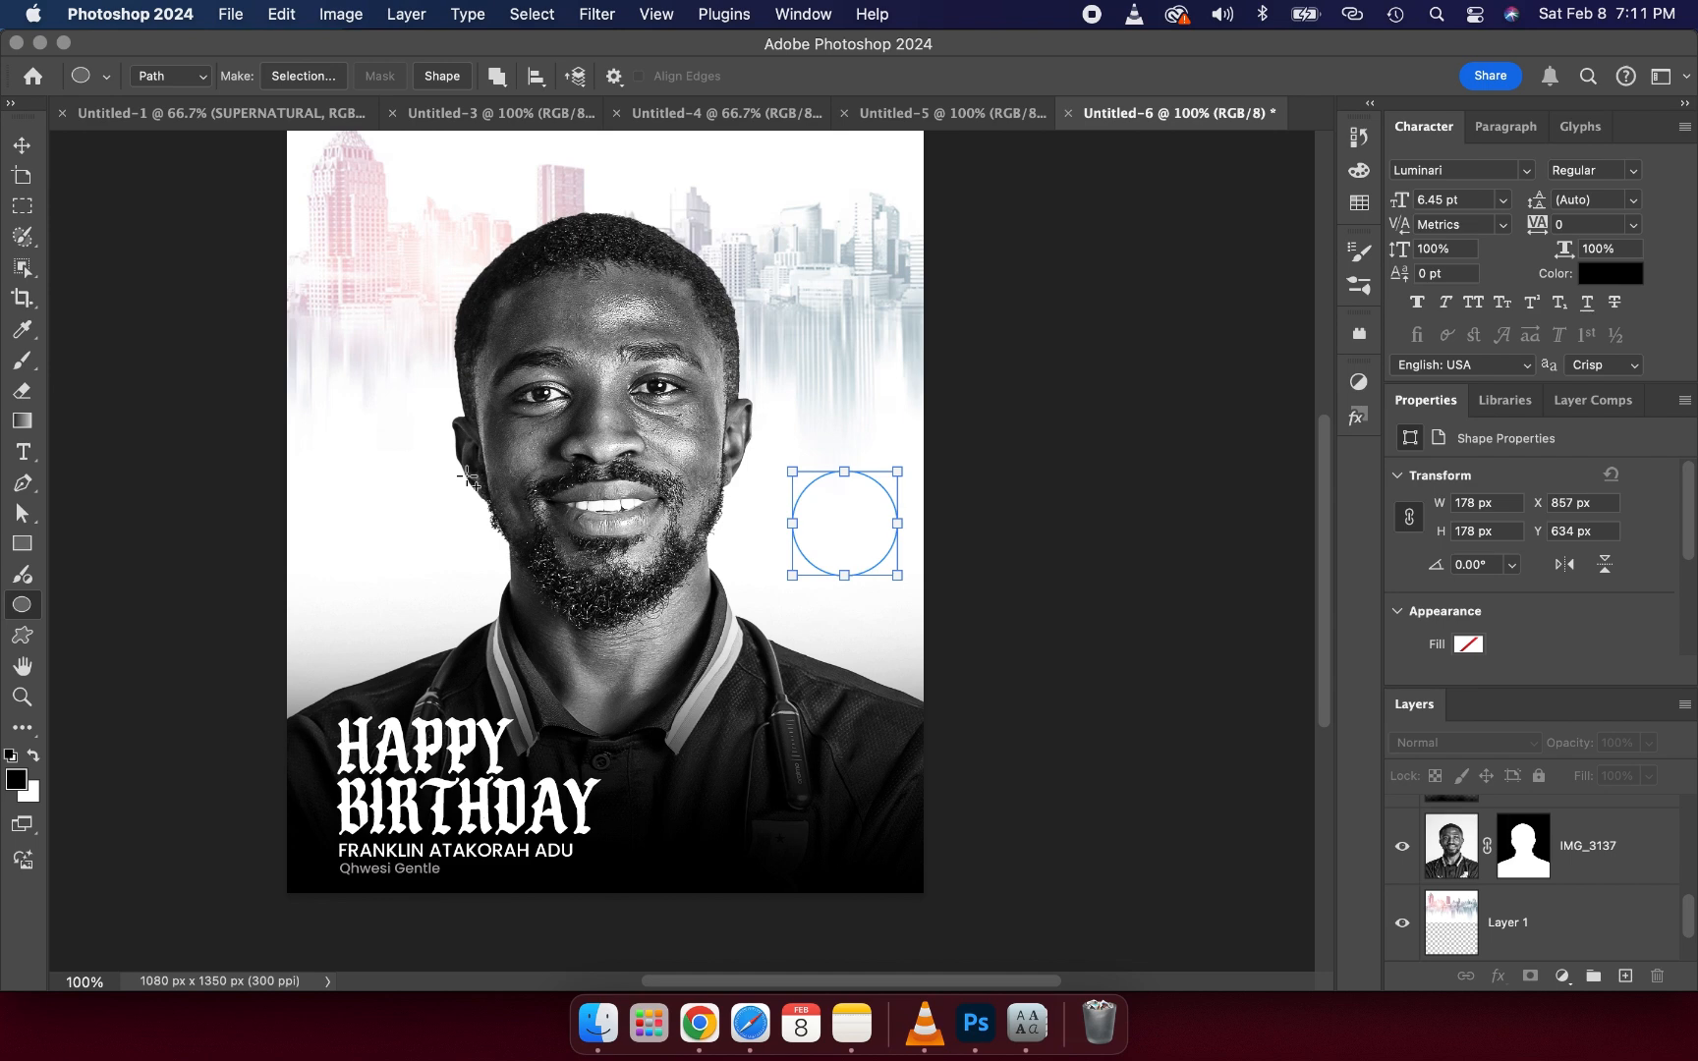
- Start type on the circular path and clear the placeholder text
click(22, 452)
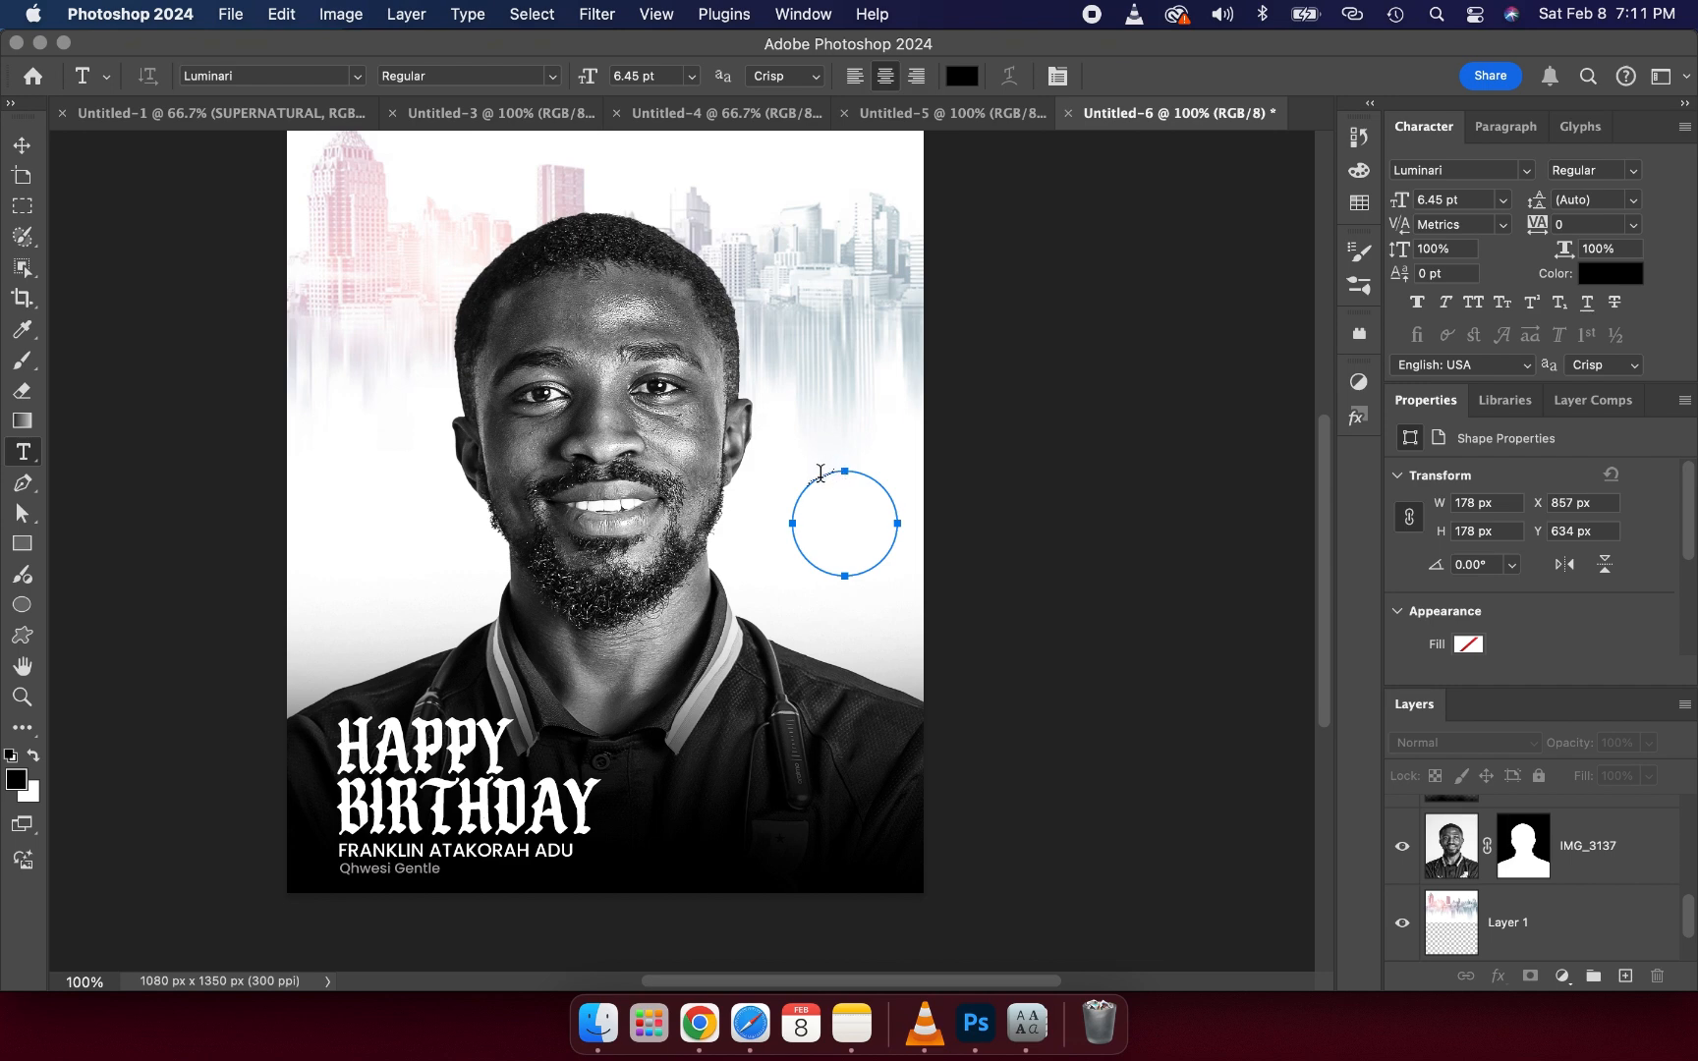
click(820, 473)
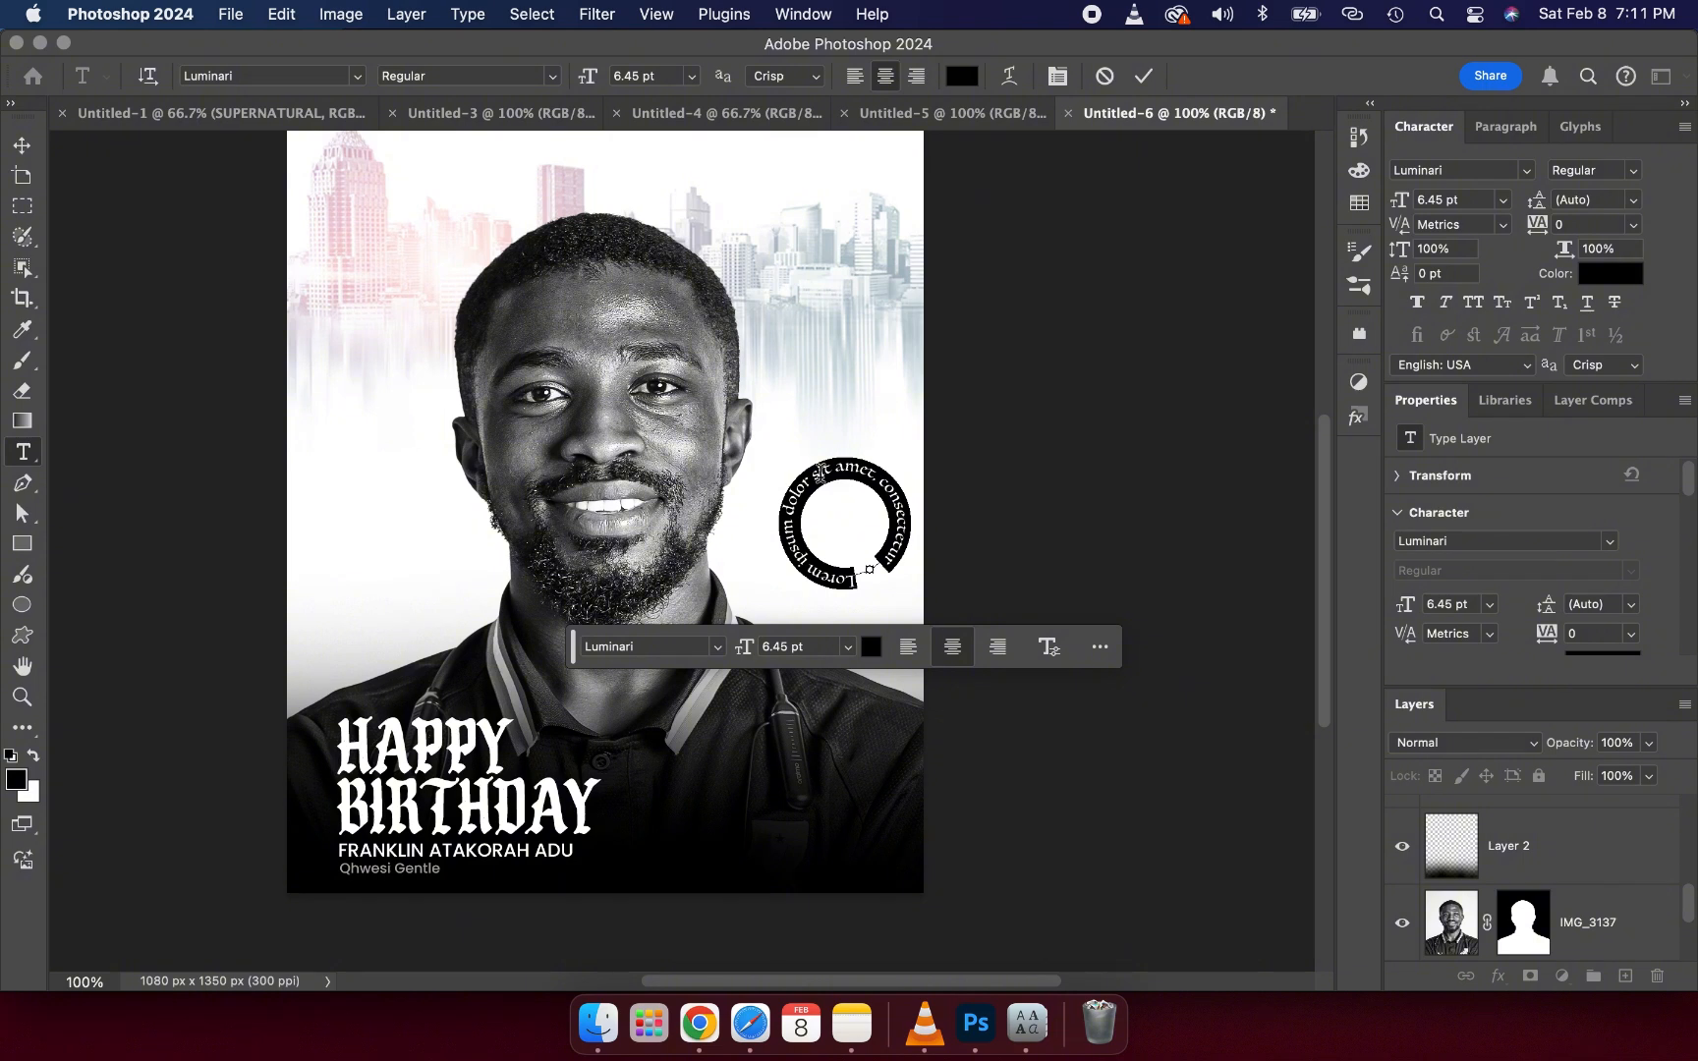
key(BackSpace)
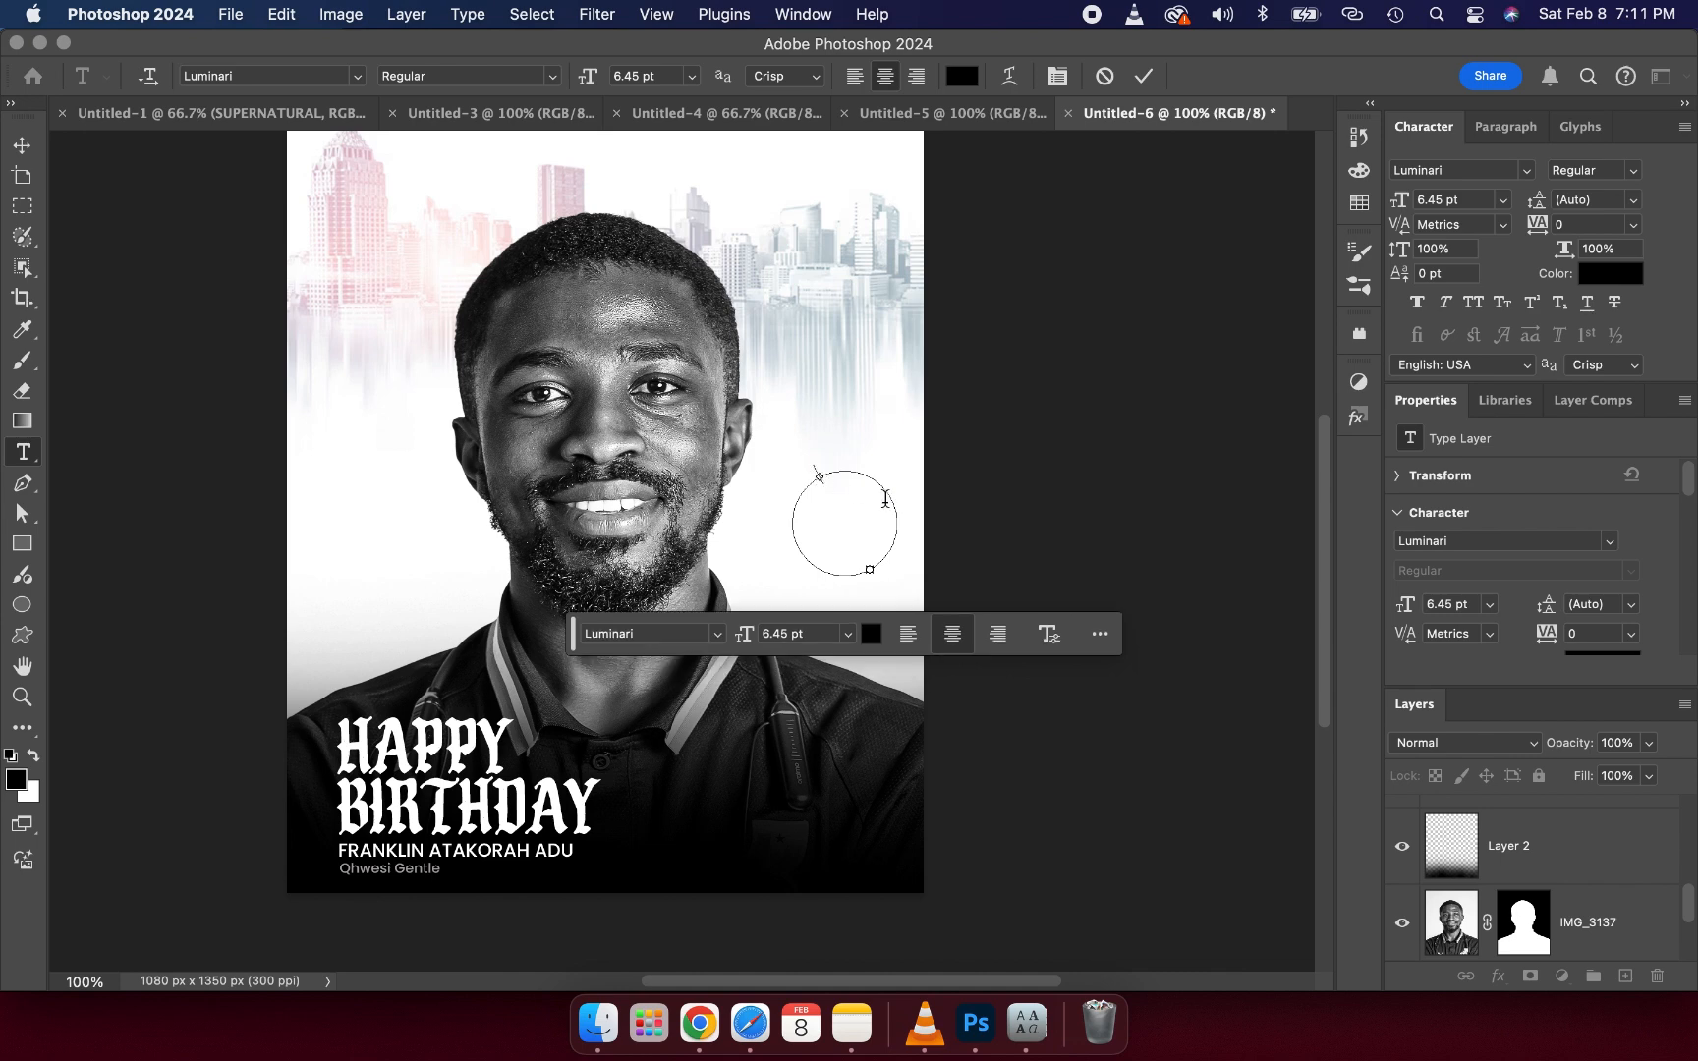
- Fill the circular path with the word JUNE repeated around the circle
text(JUNE)
text(JUNE JUNE JUNE)
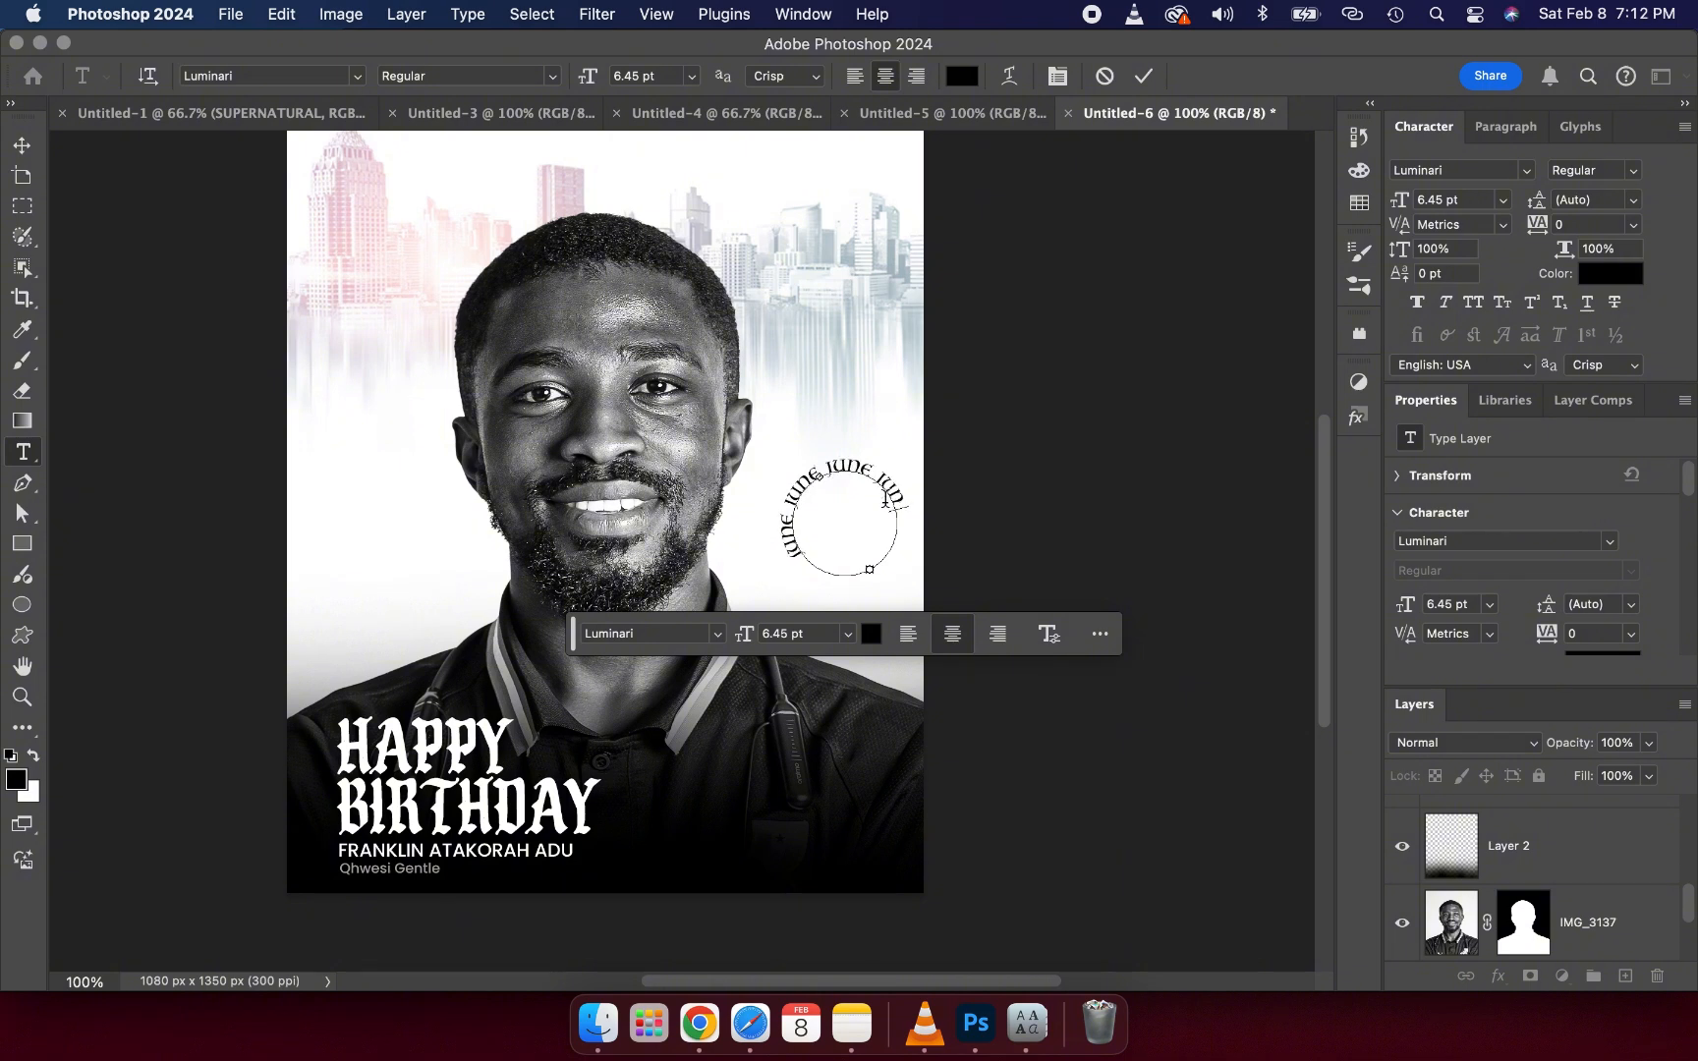
text( JU)
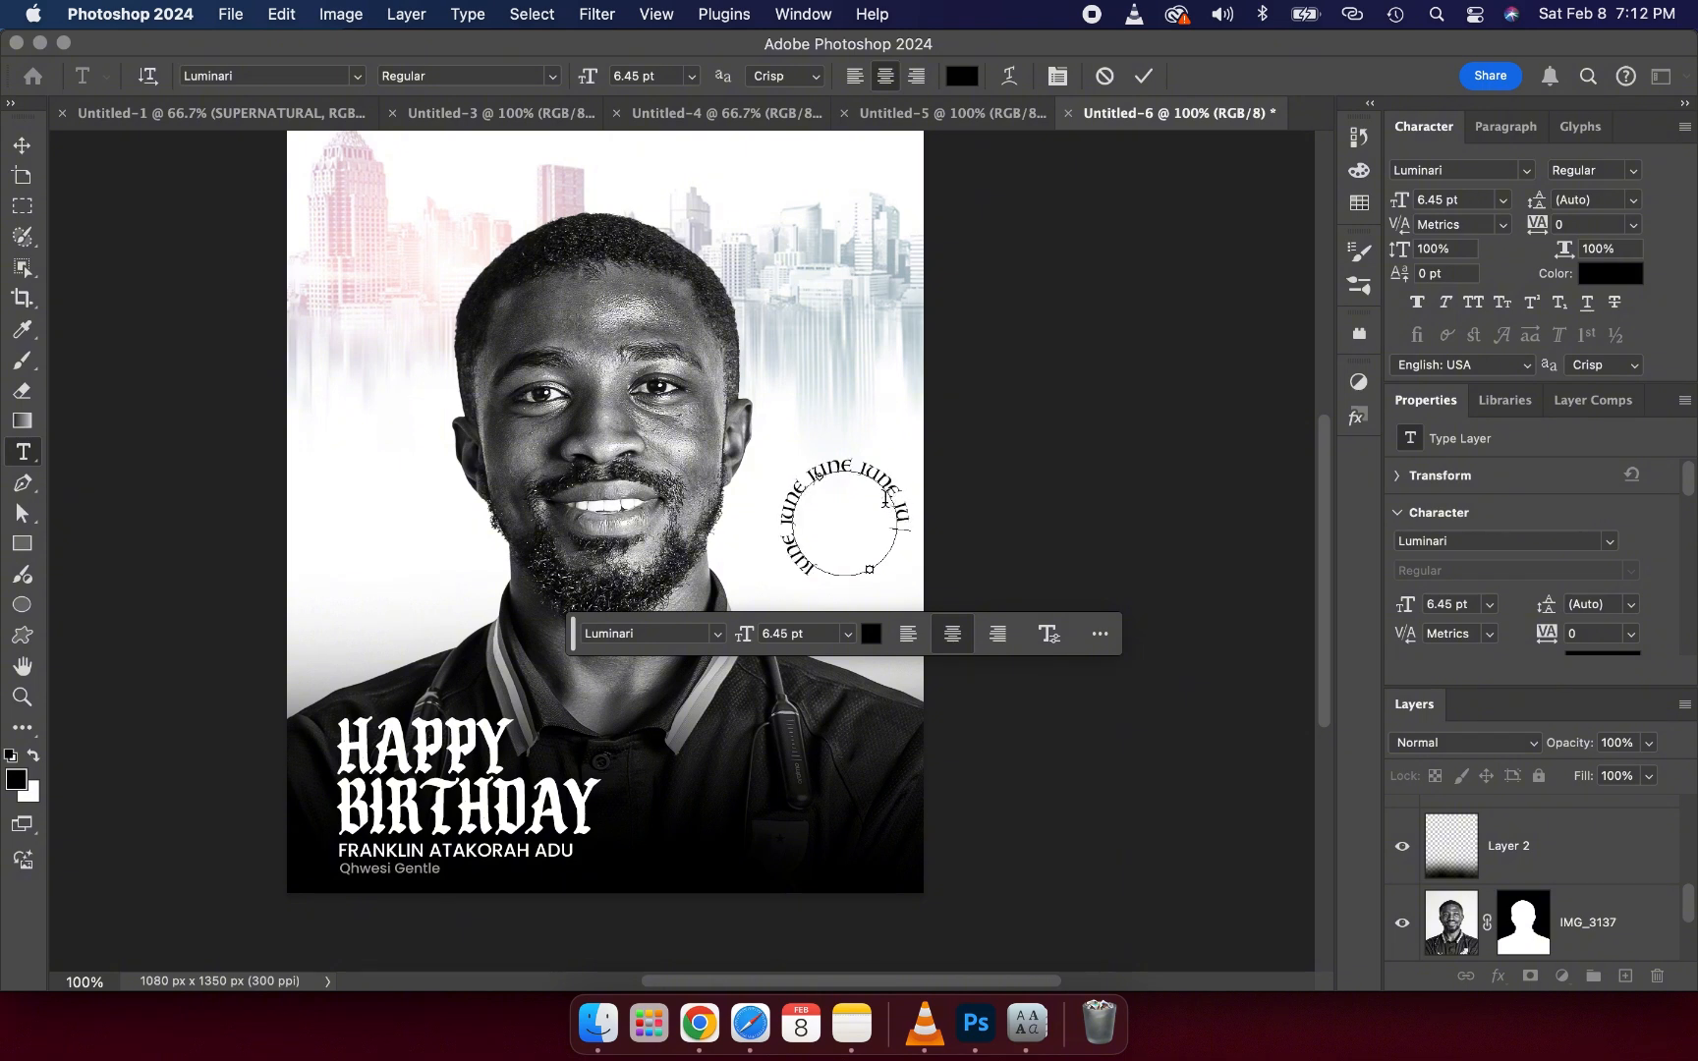
text(NE)
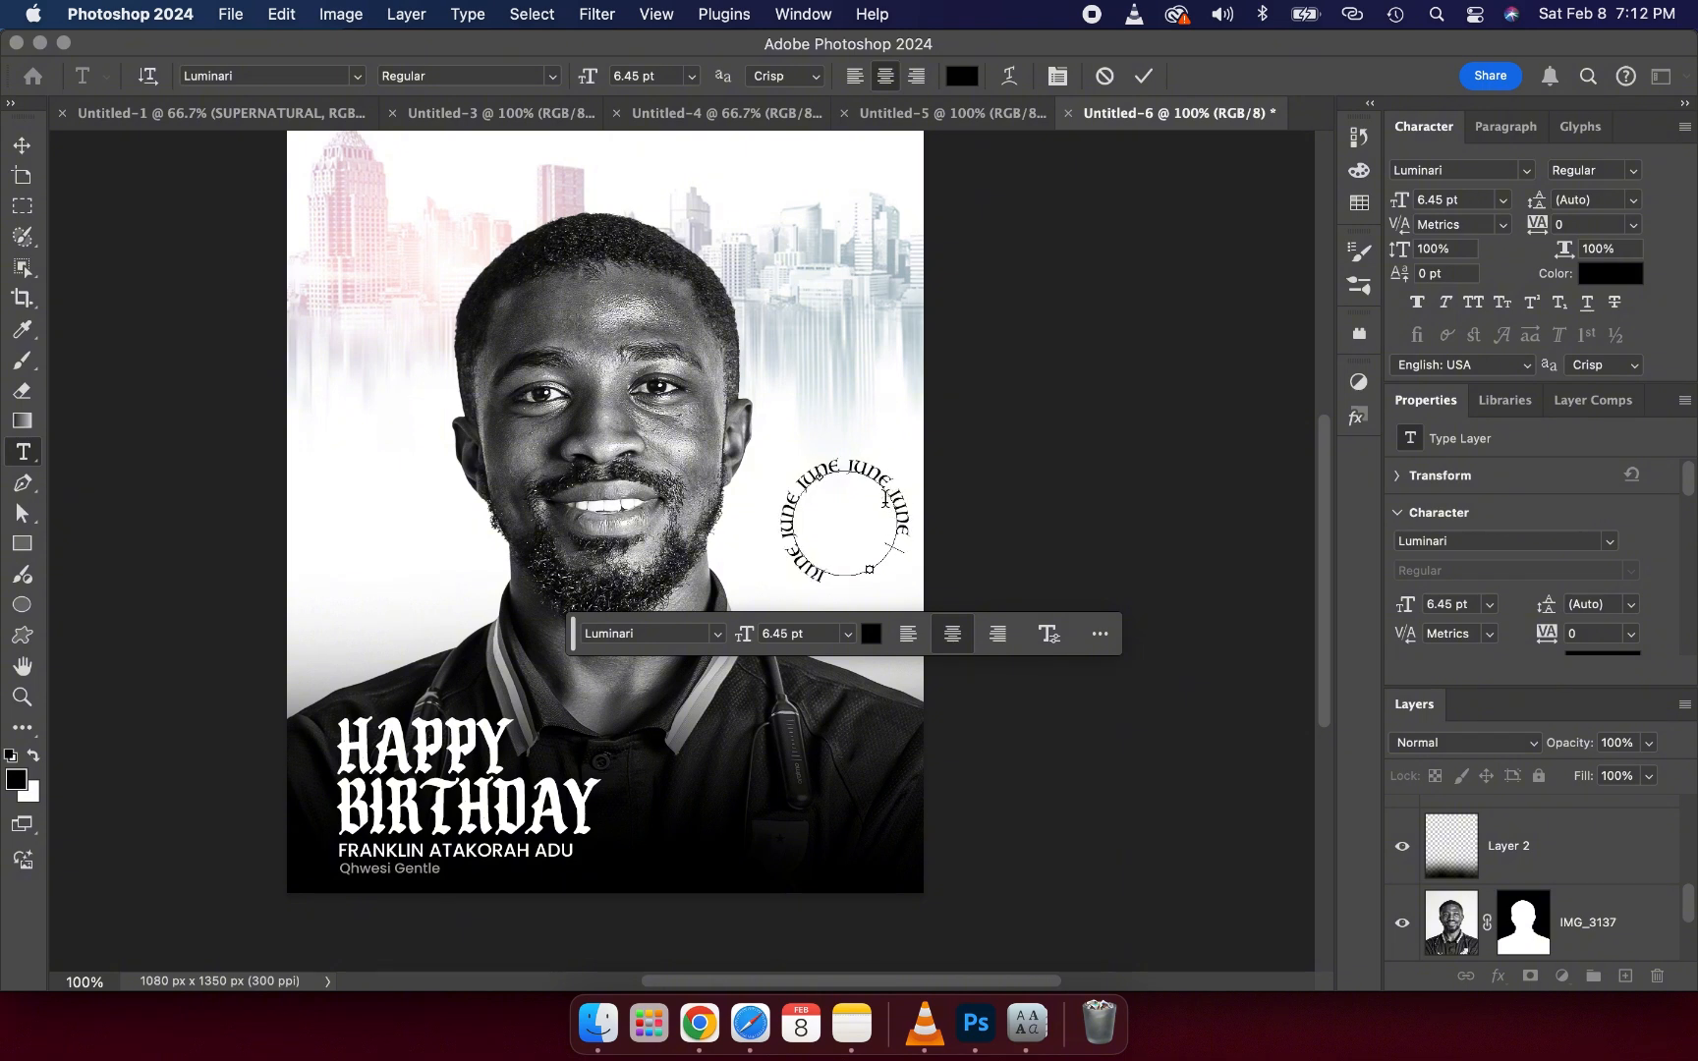
text( JUNE)
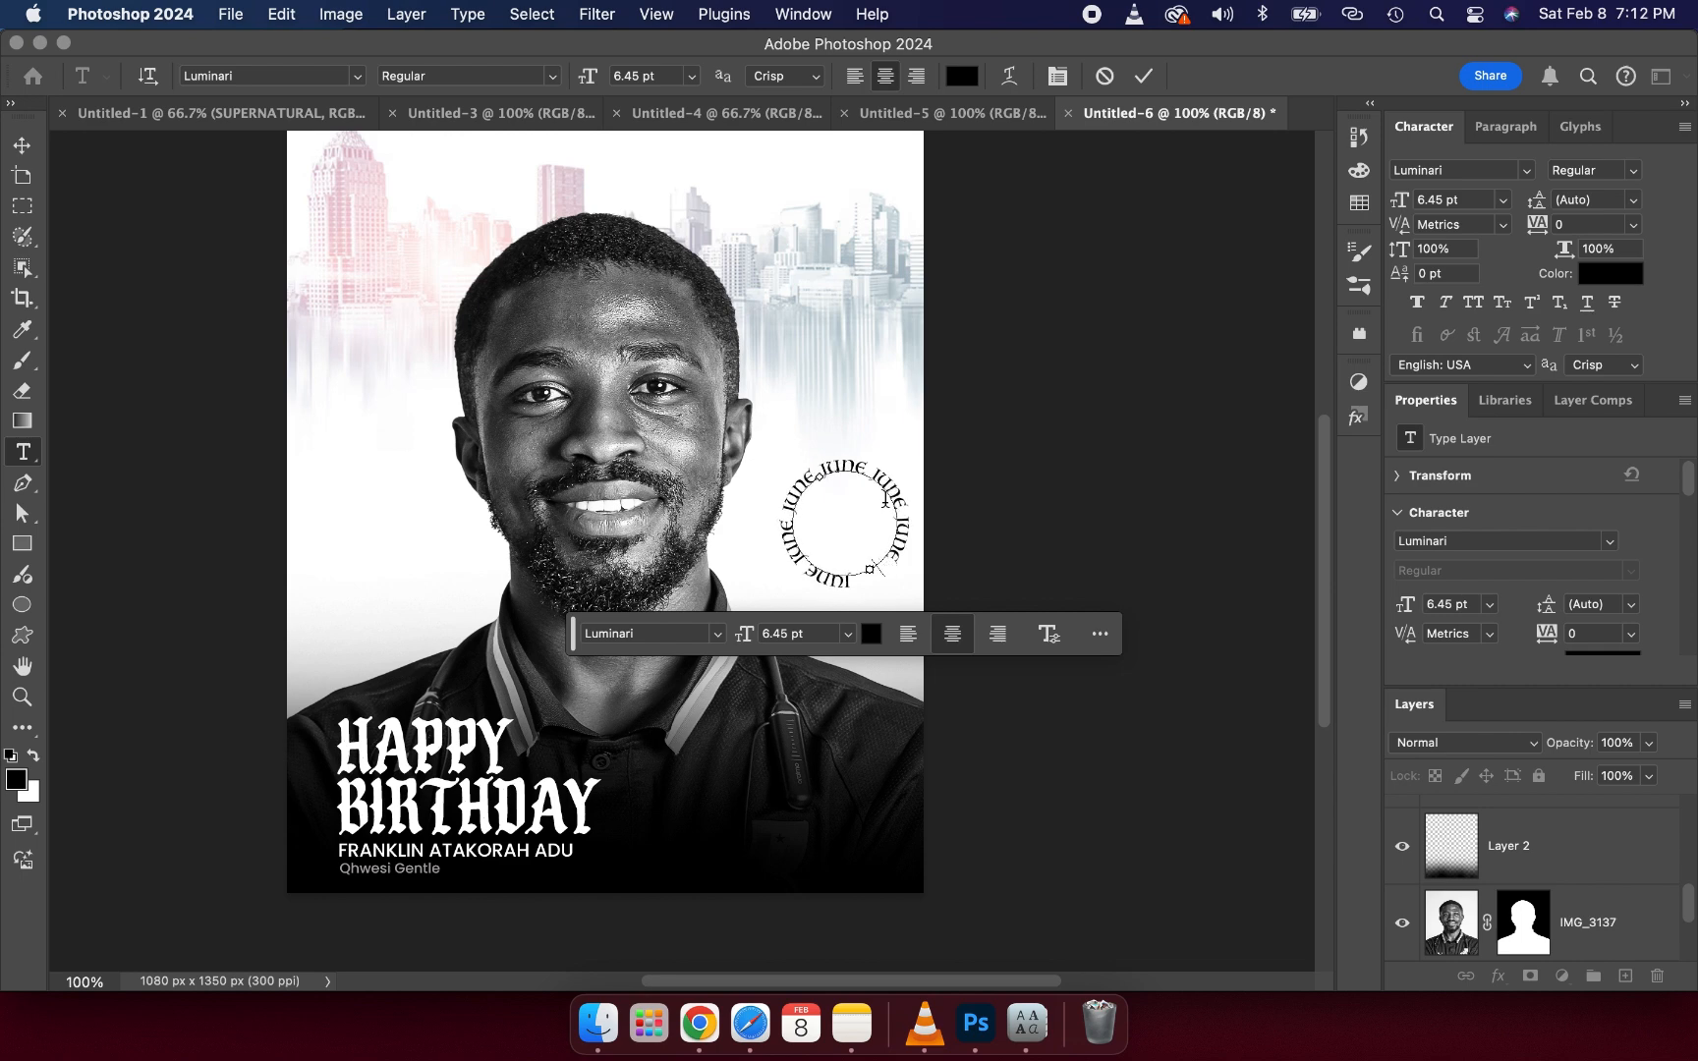
text( JUNE)
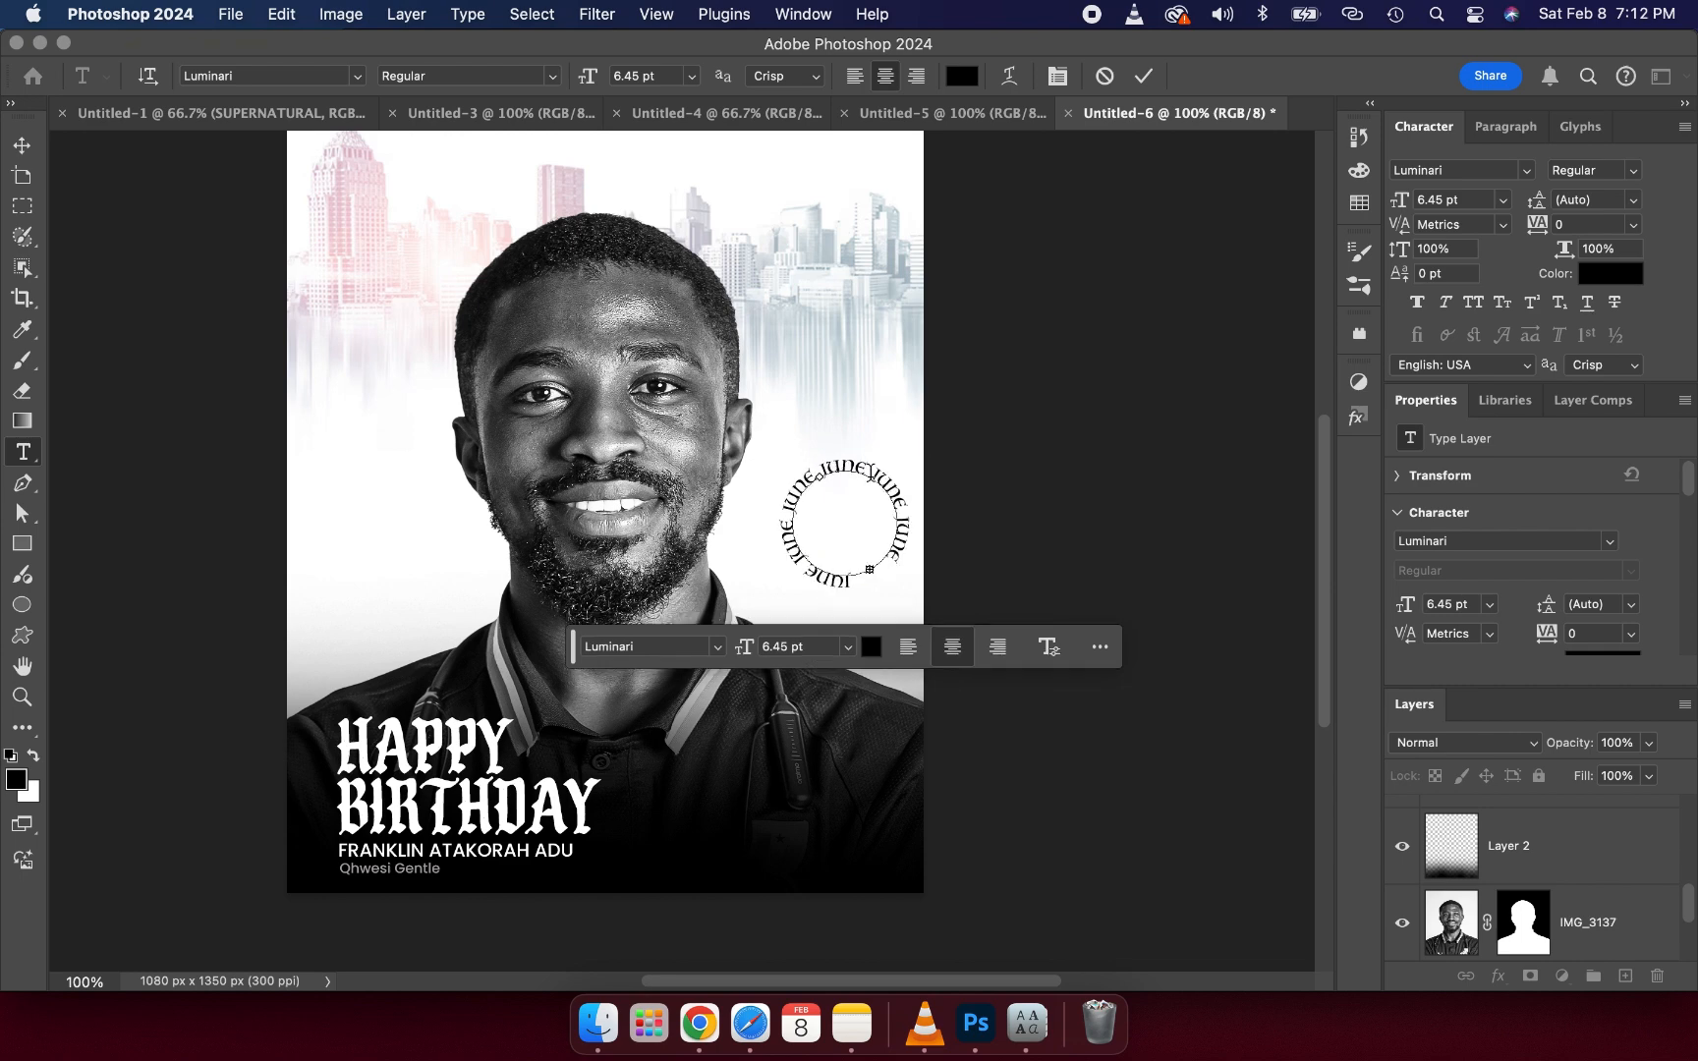
- Delete the extra letters from the circular JUNE text and commit it
key(BackSpace)
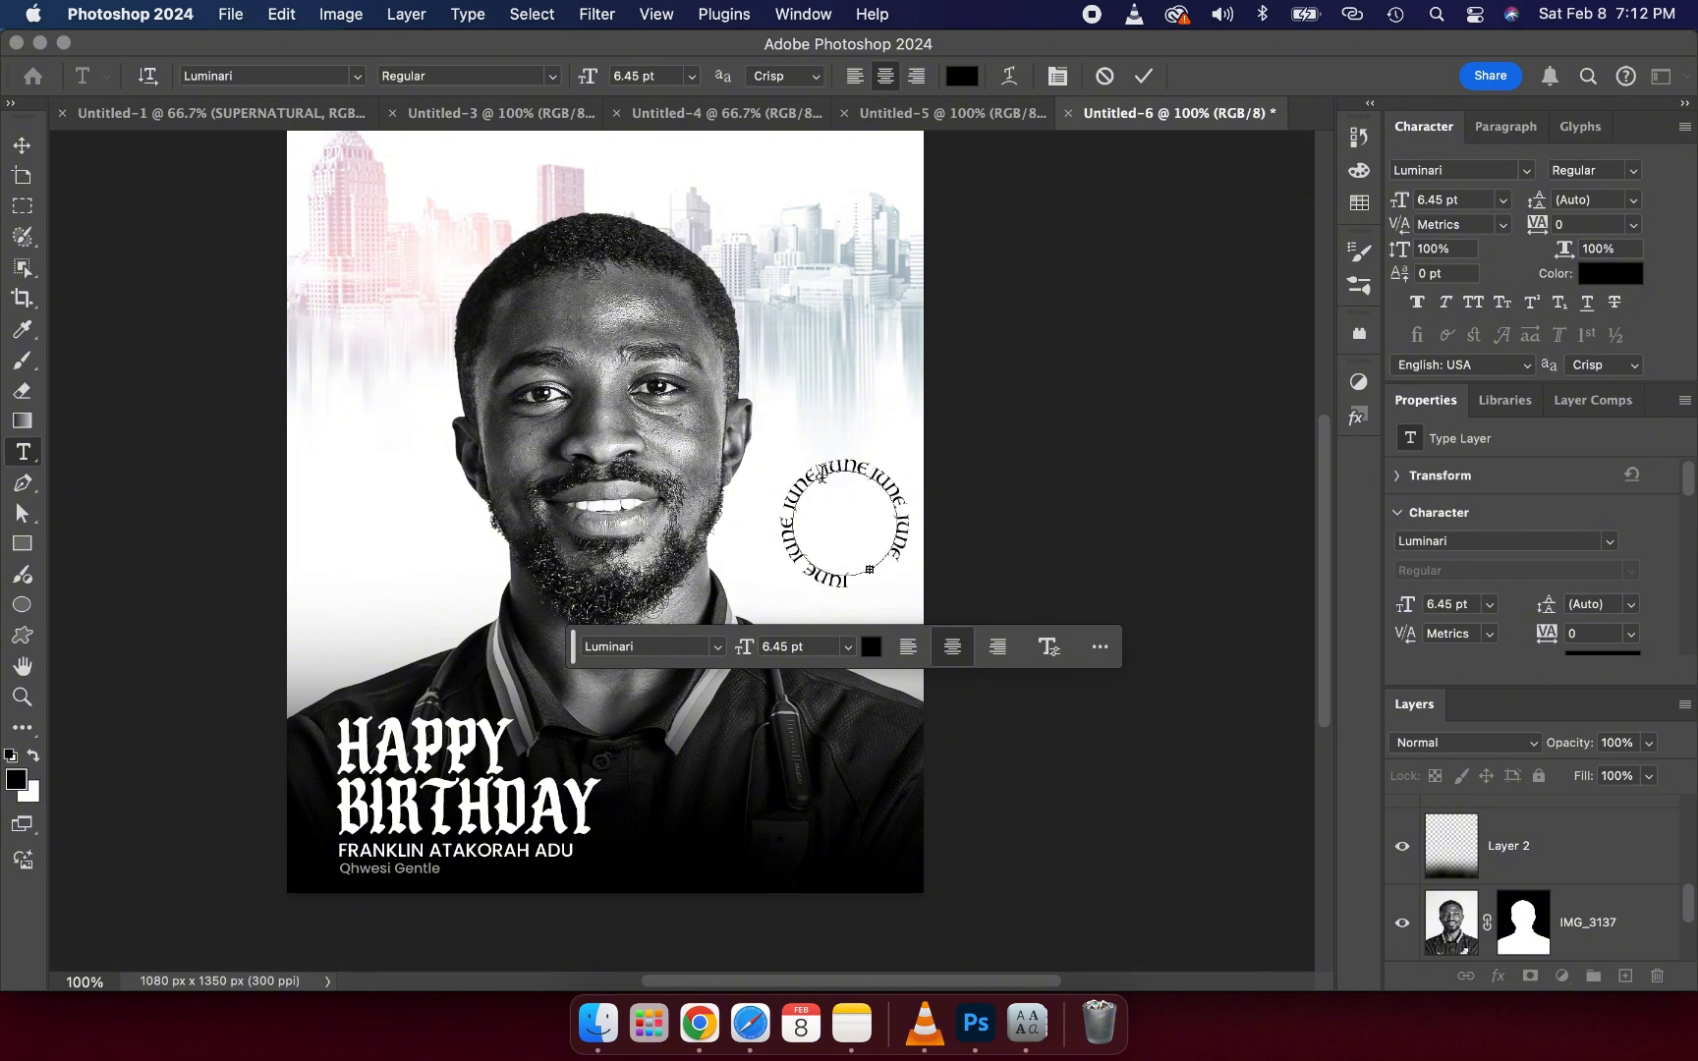
drag(821, 475, 783, 510)
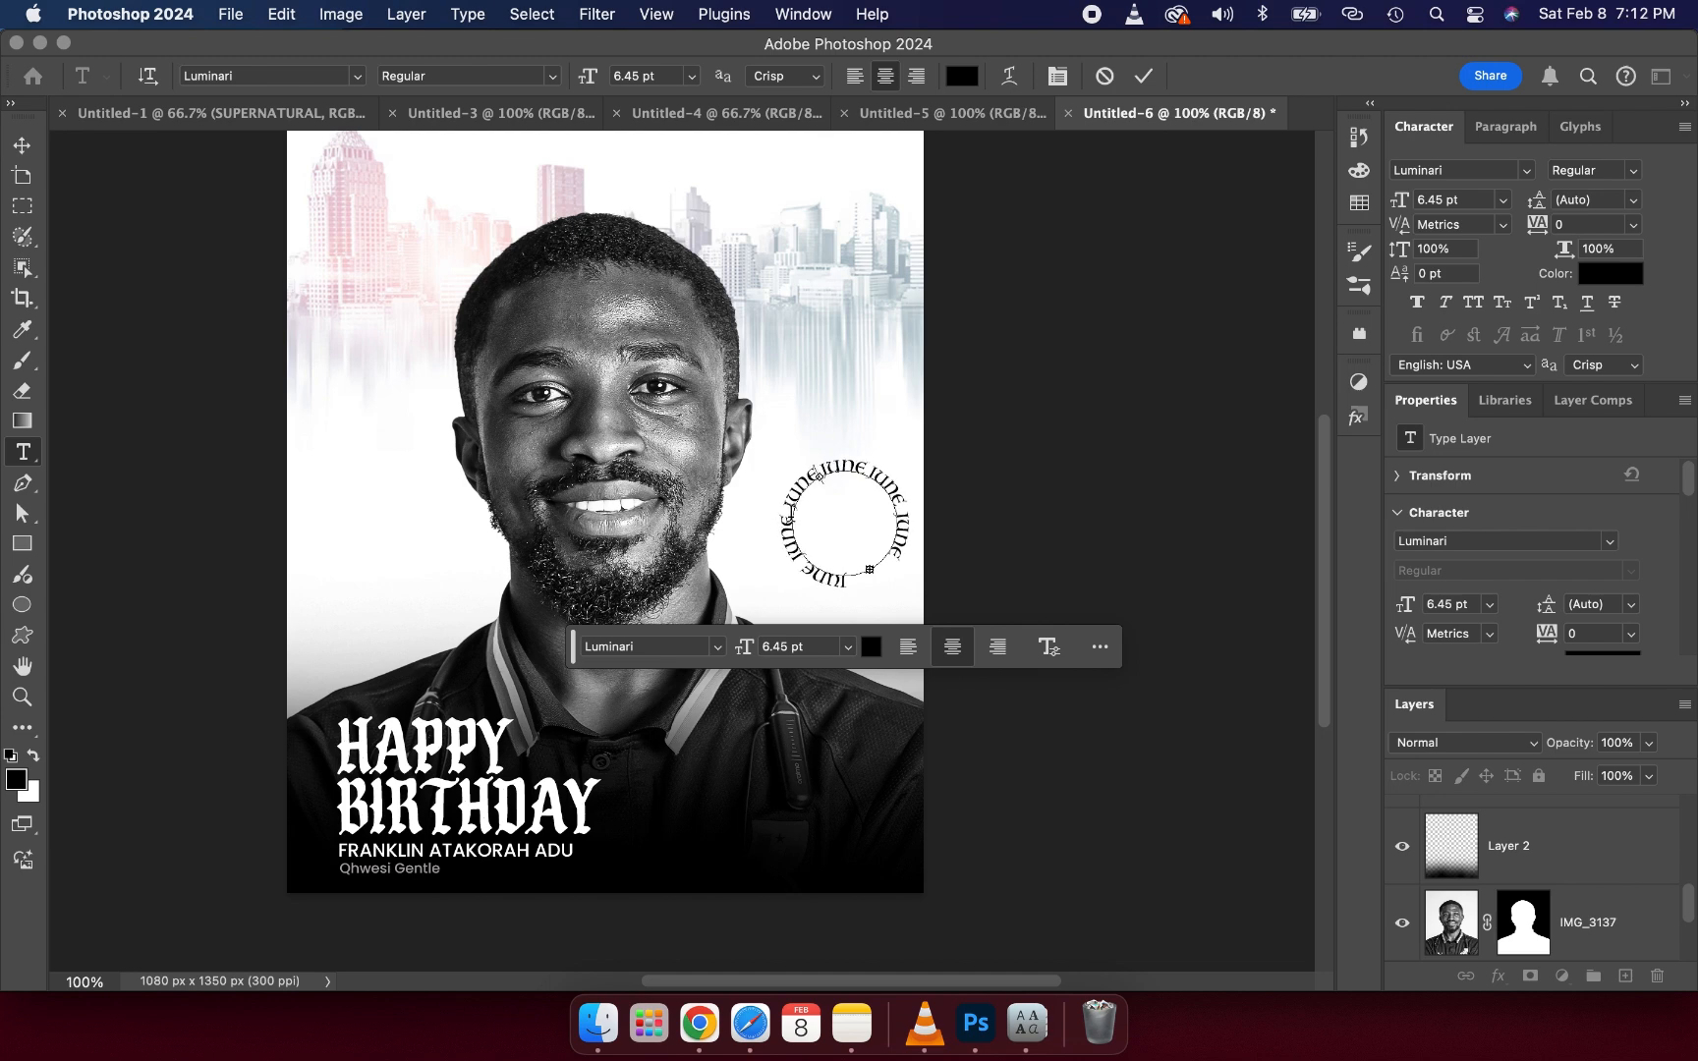
key(BackSpace)
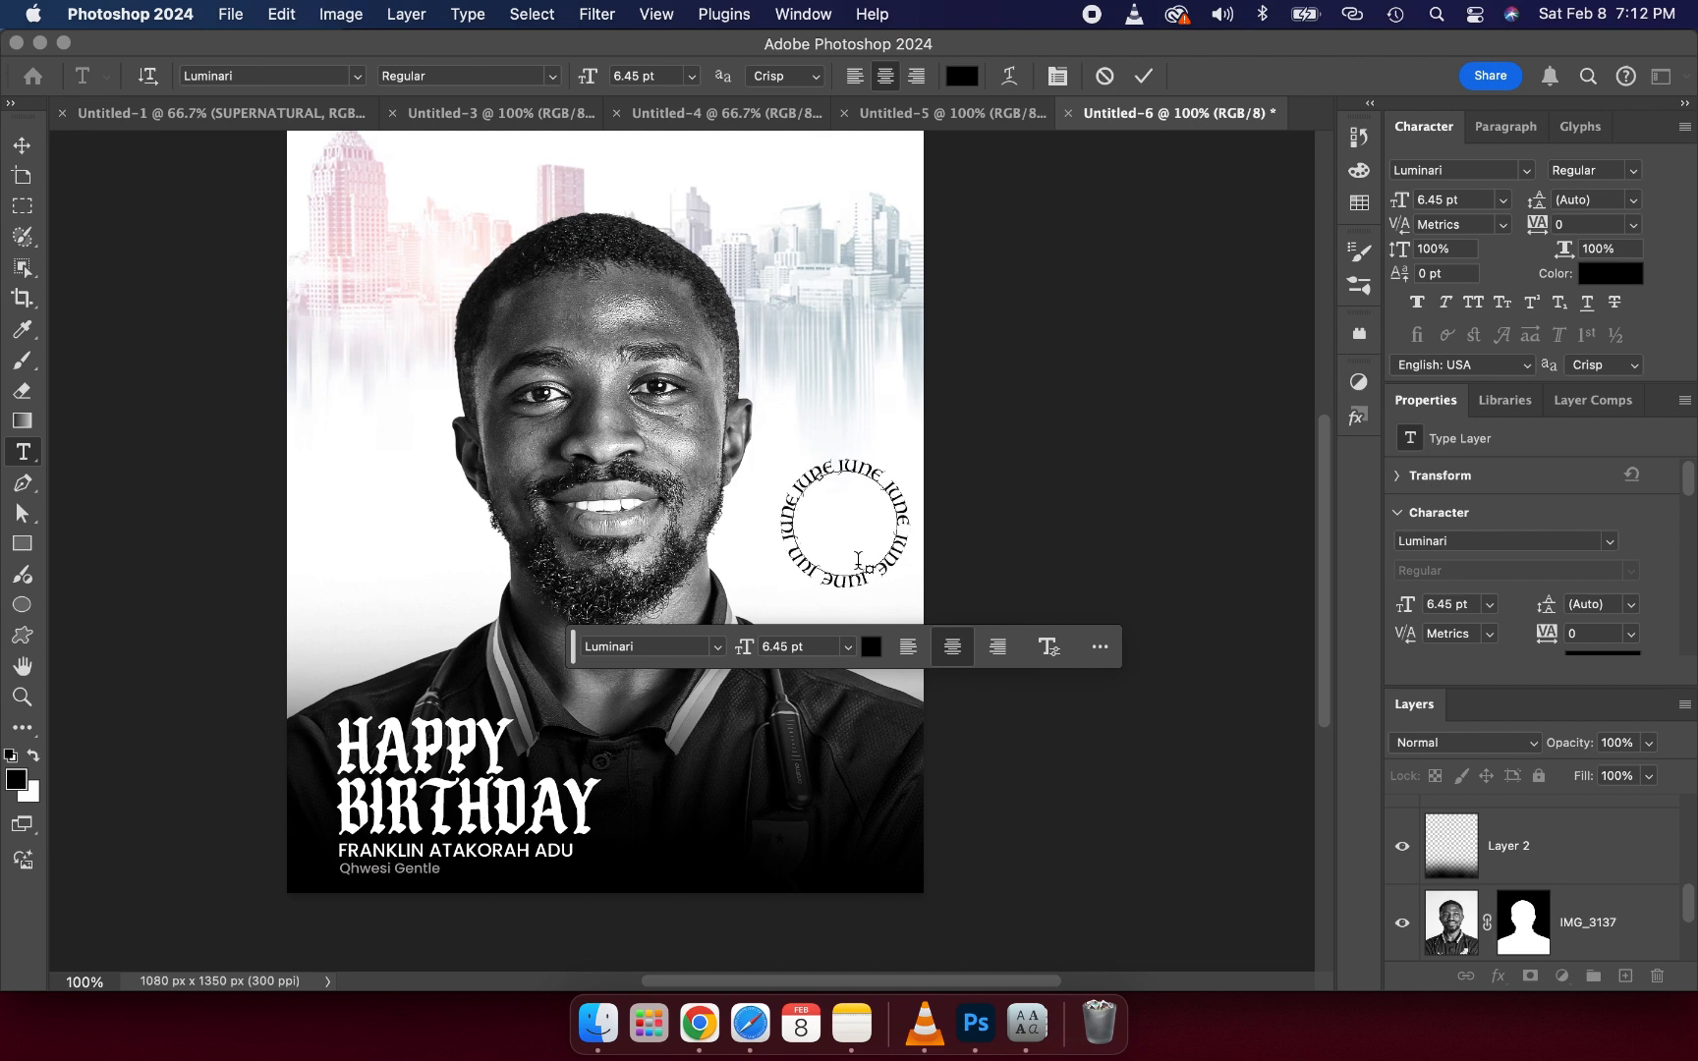
click(1132, 84)
- Scale the circular JUNE text down to about 70.55% and apply the transform
click(23, 149)
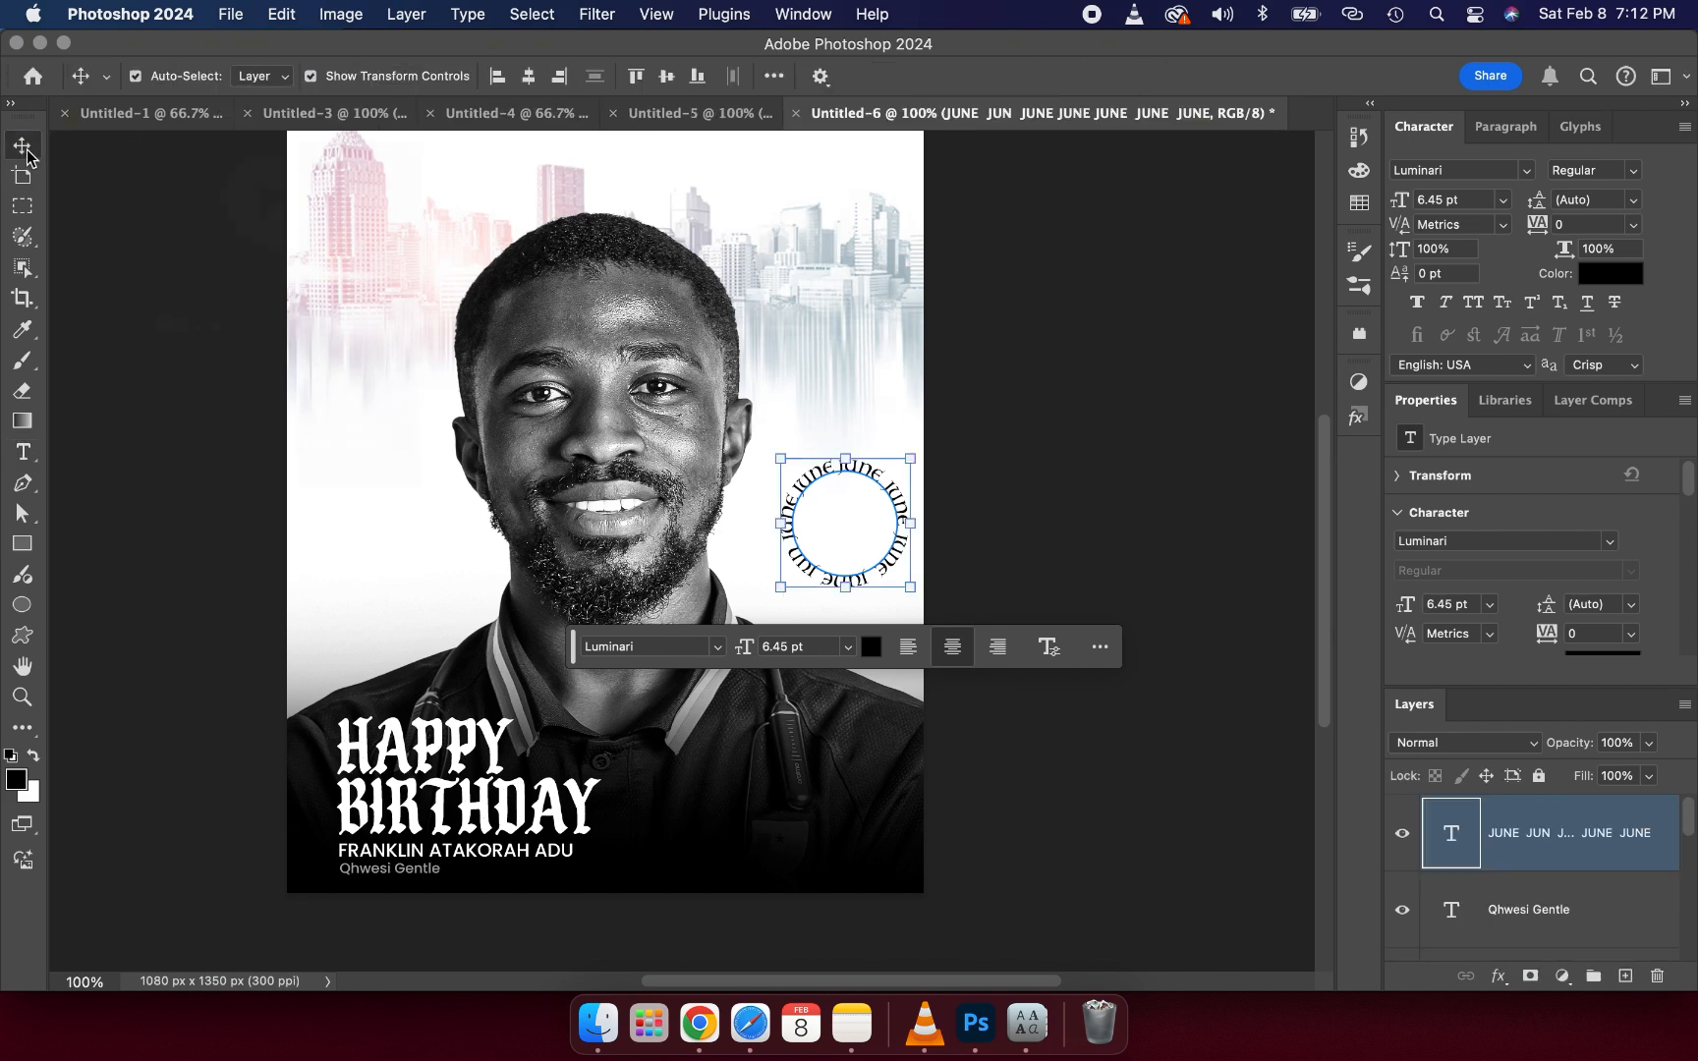
click(821, 471)
drag(824, 476, 882, 421)
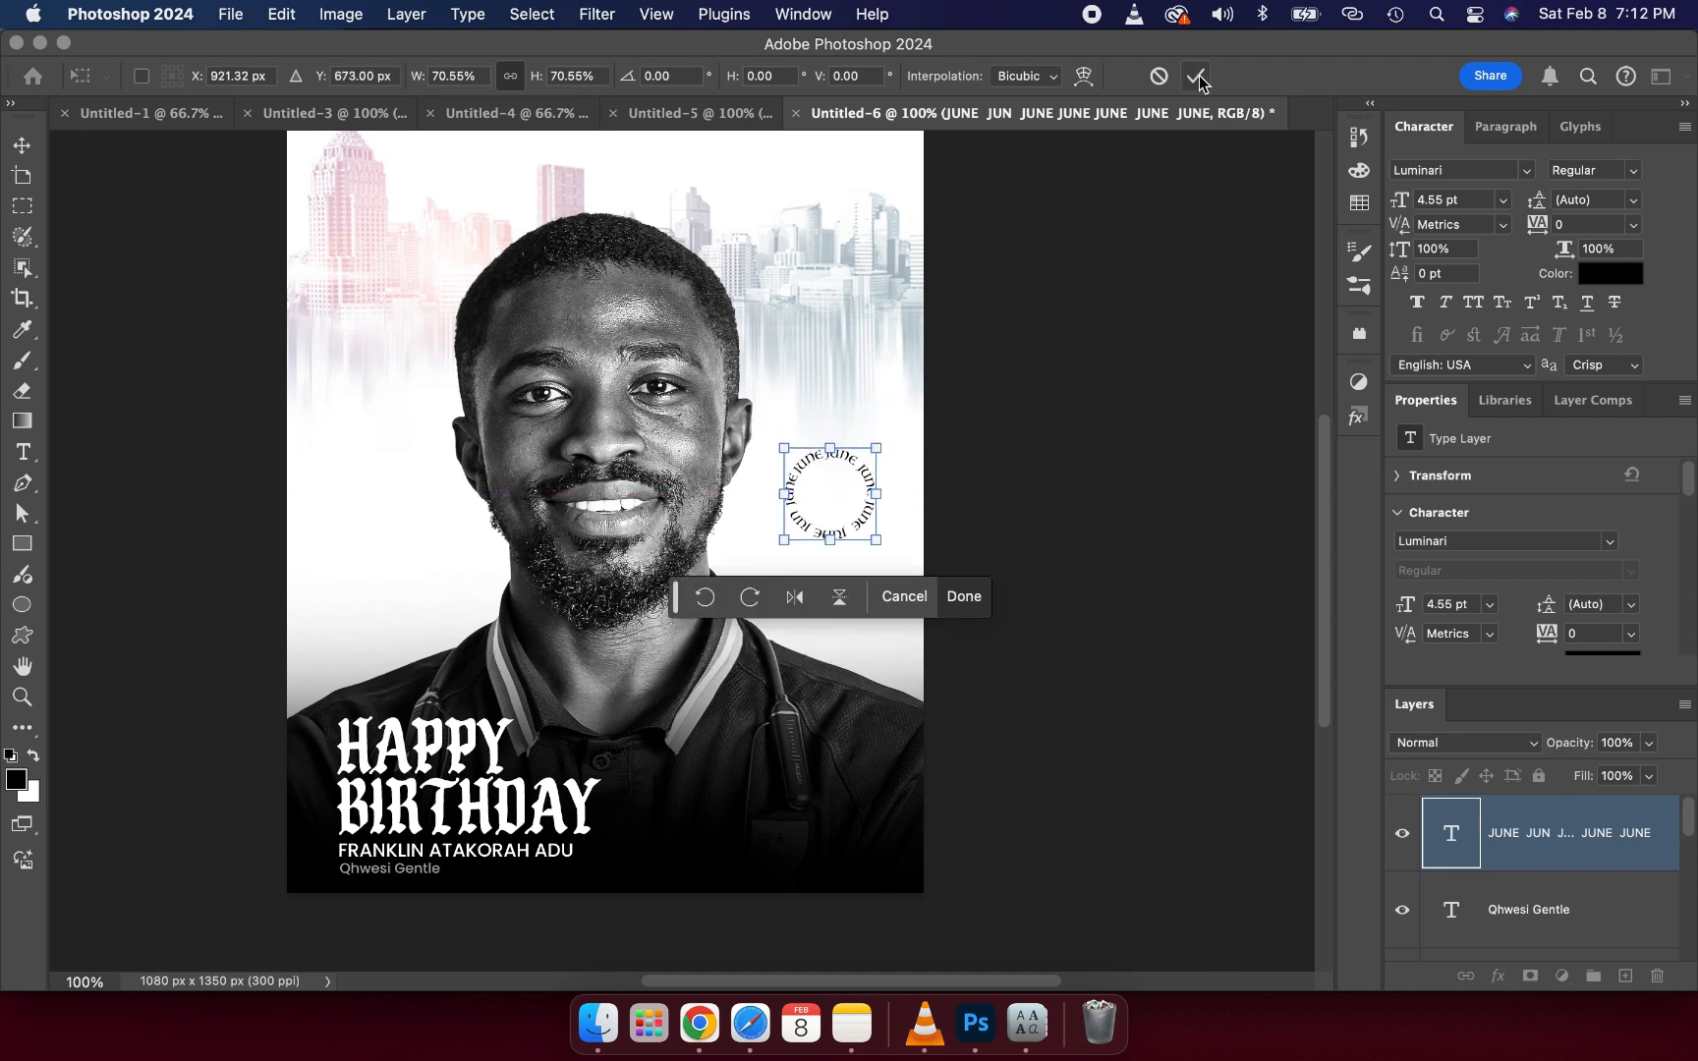
click(1195, 76)
click(1110, 388)
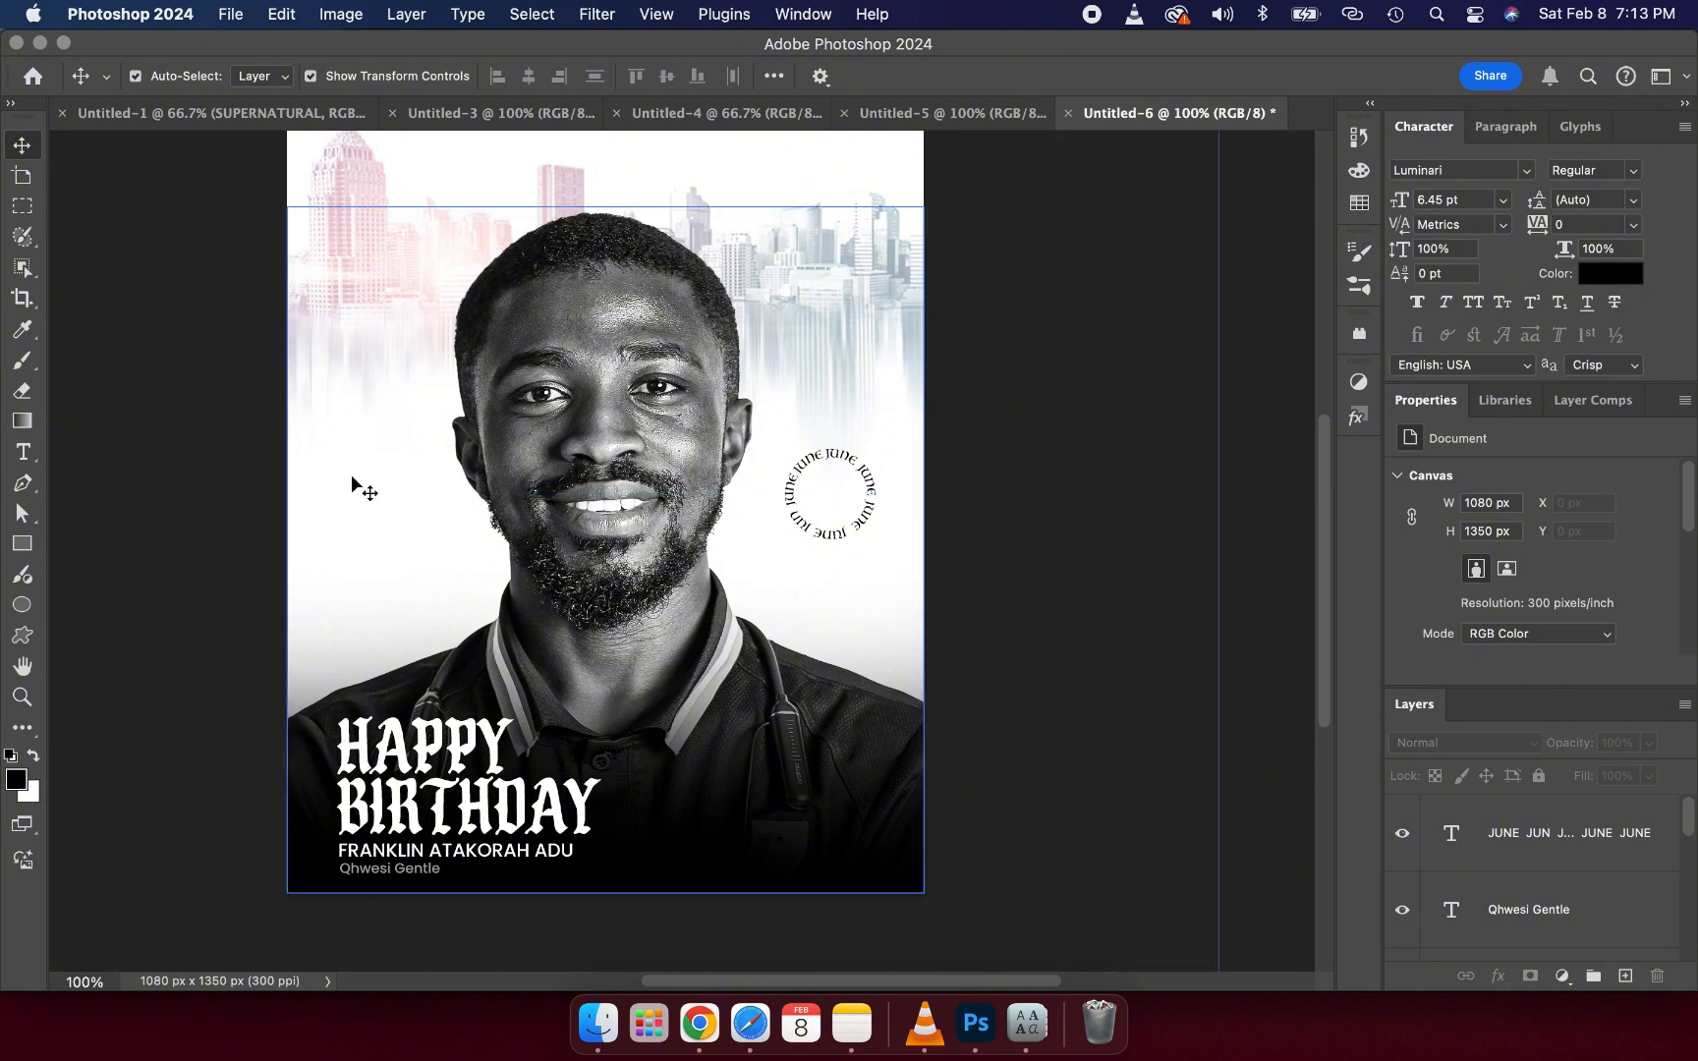
- Add a new text layer reading 25 below the JUNE circle
click(31, 460)
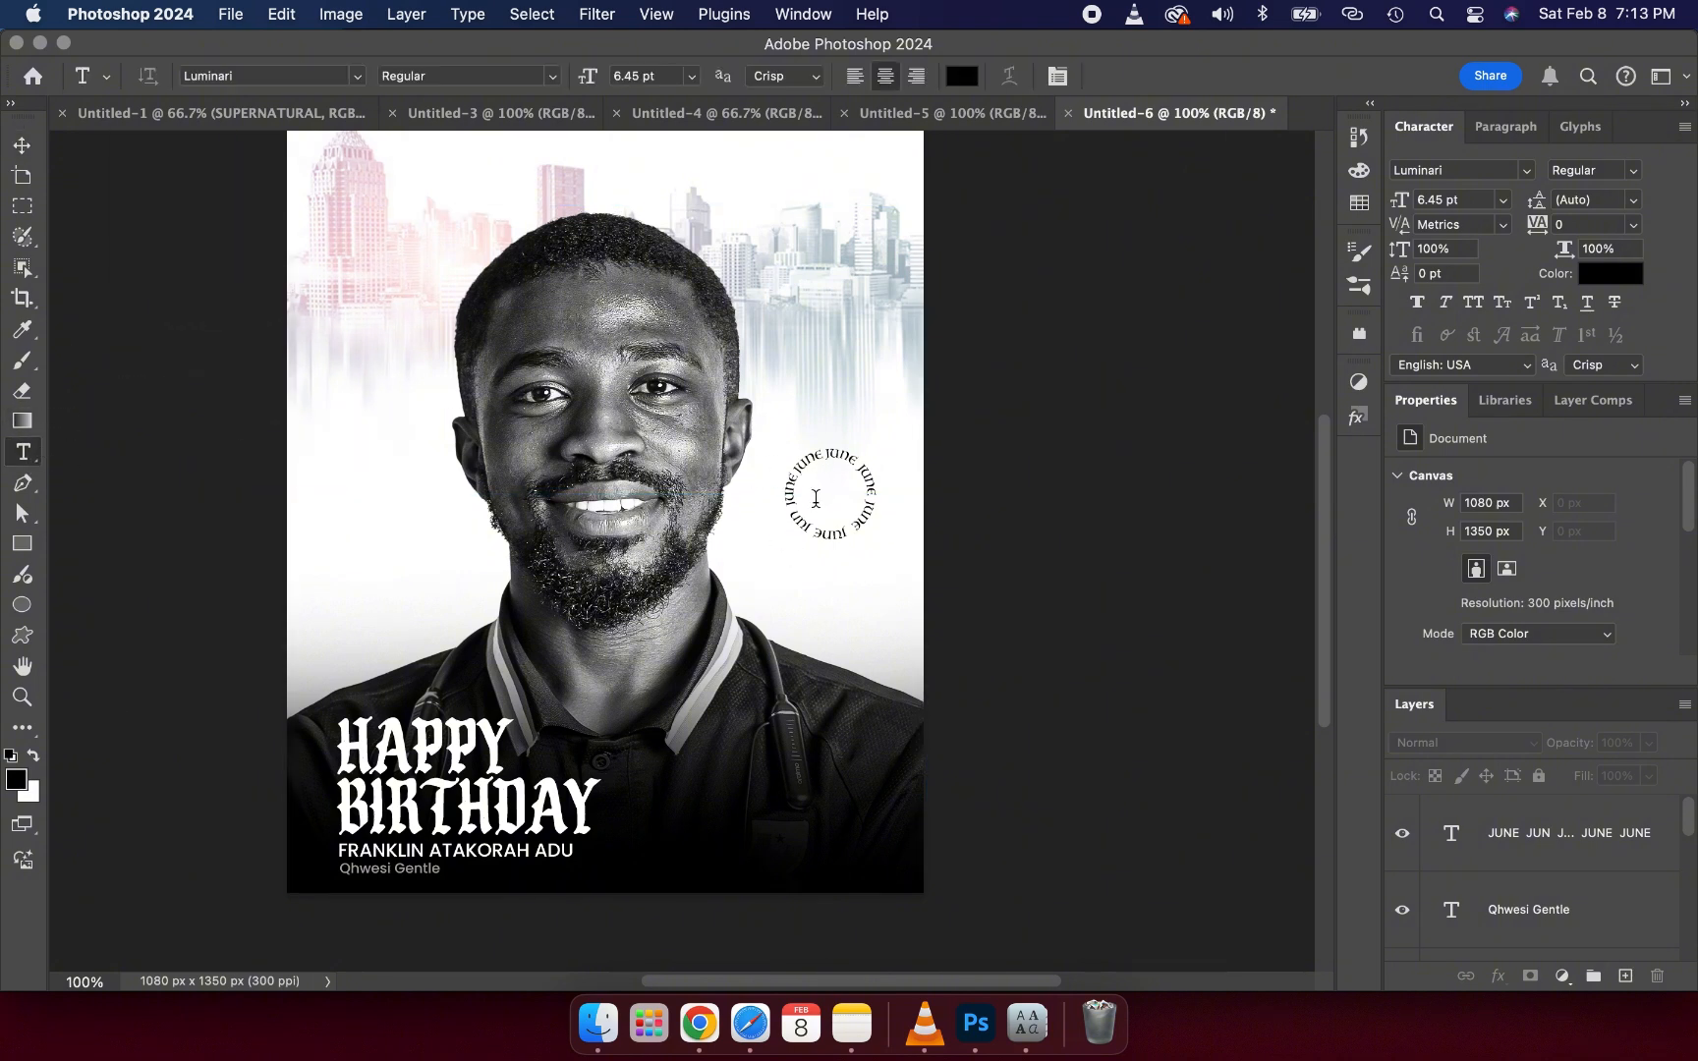
click(803, 604)
key(BackSpace)
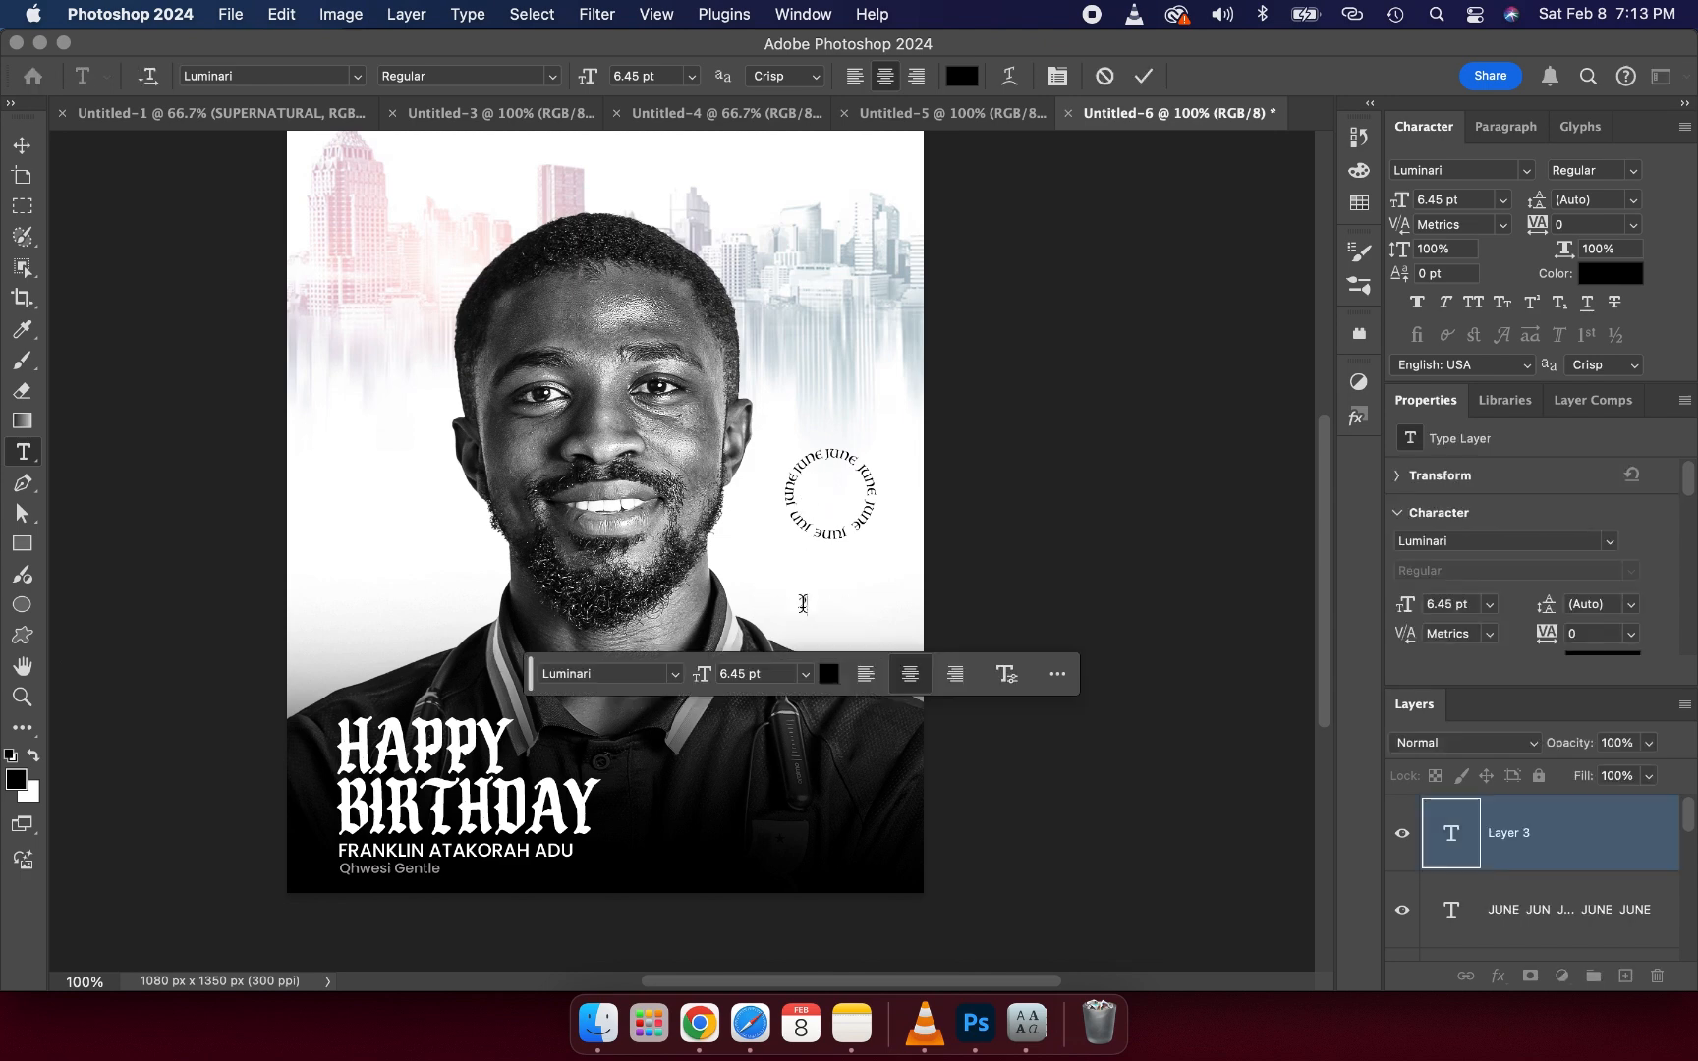
text(25)
click(1140, 77)
- Enlarge the 25 to about 267% and centre it inside the JUNE circle
click(21, 175)
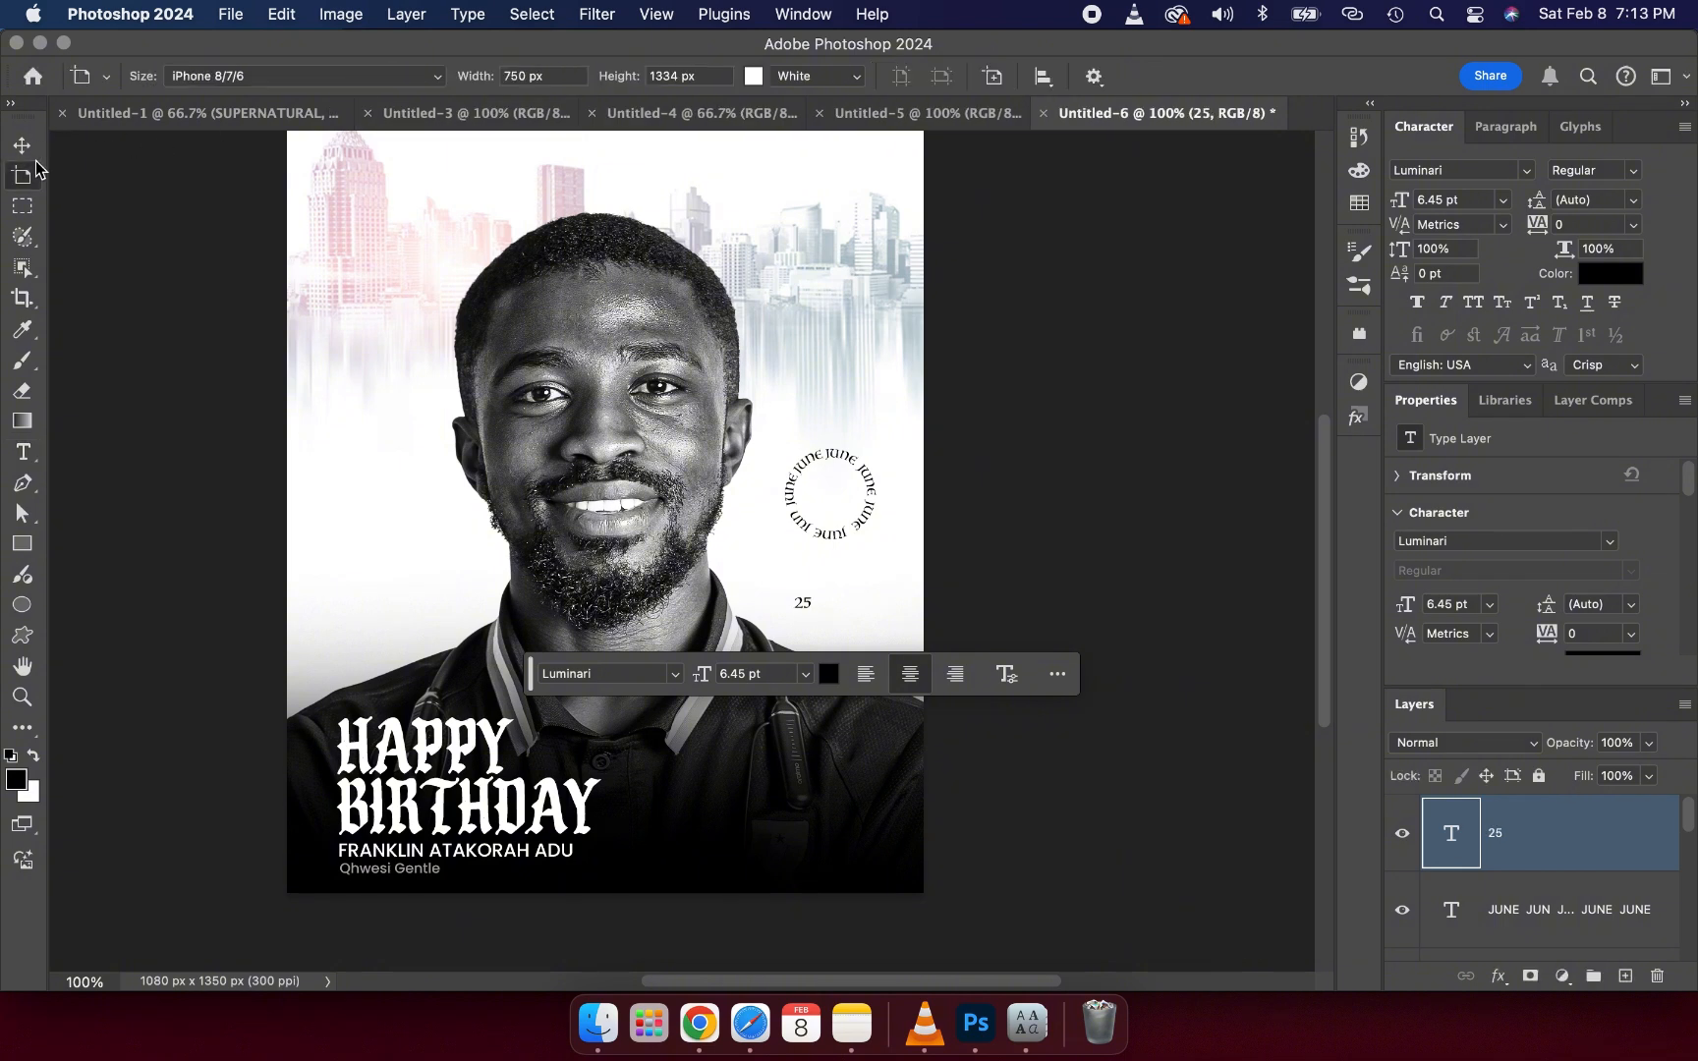
click(21, 145)
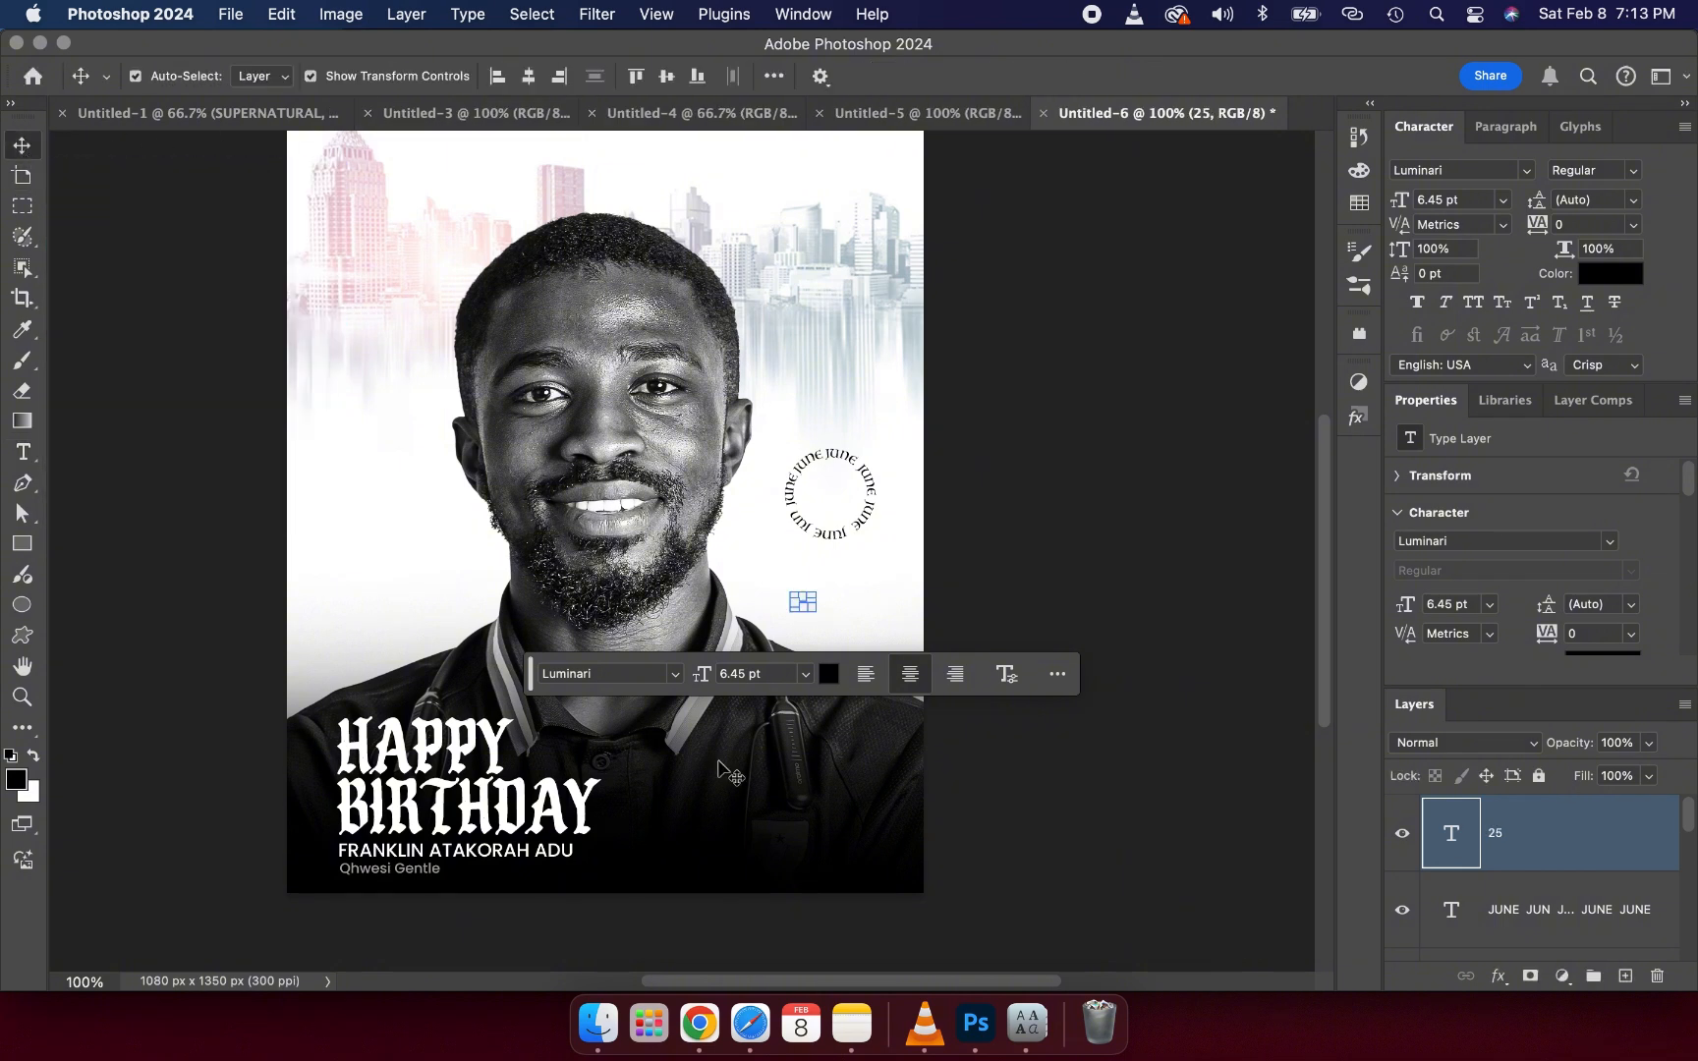
drag(814, 612, 834, 501)
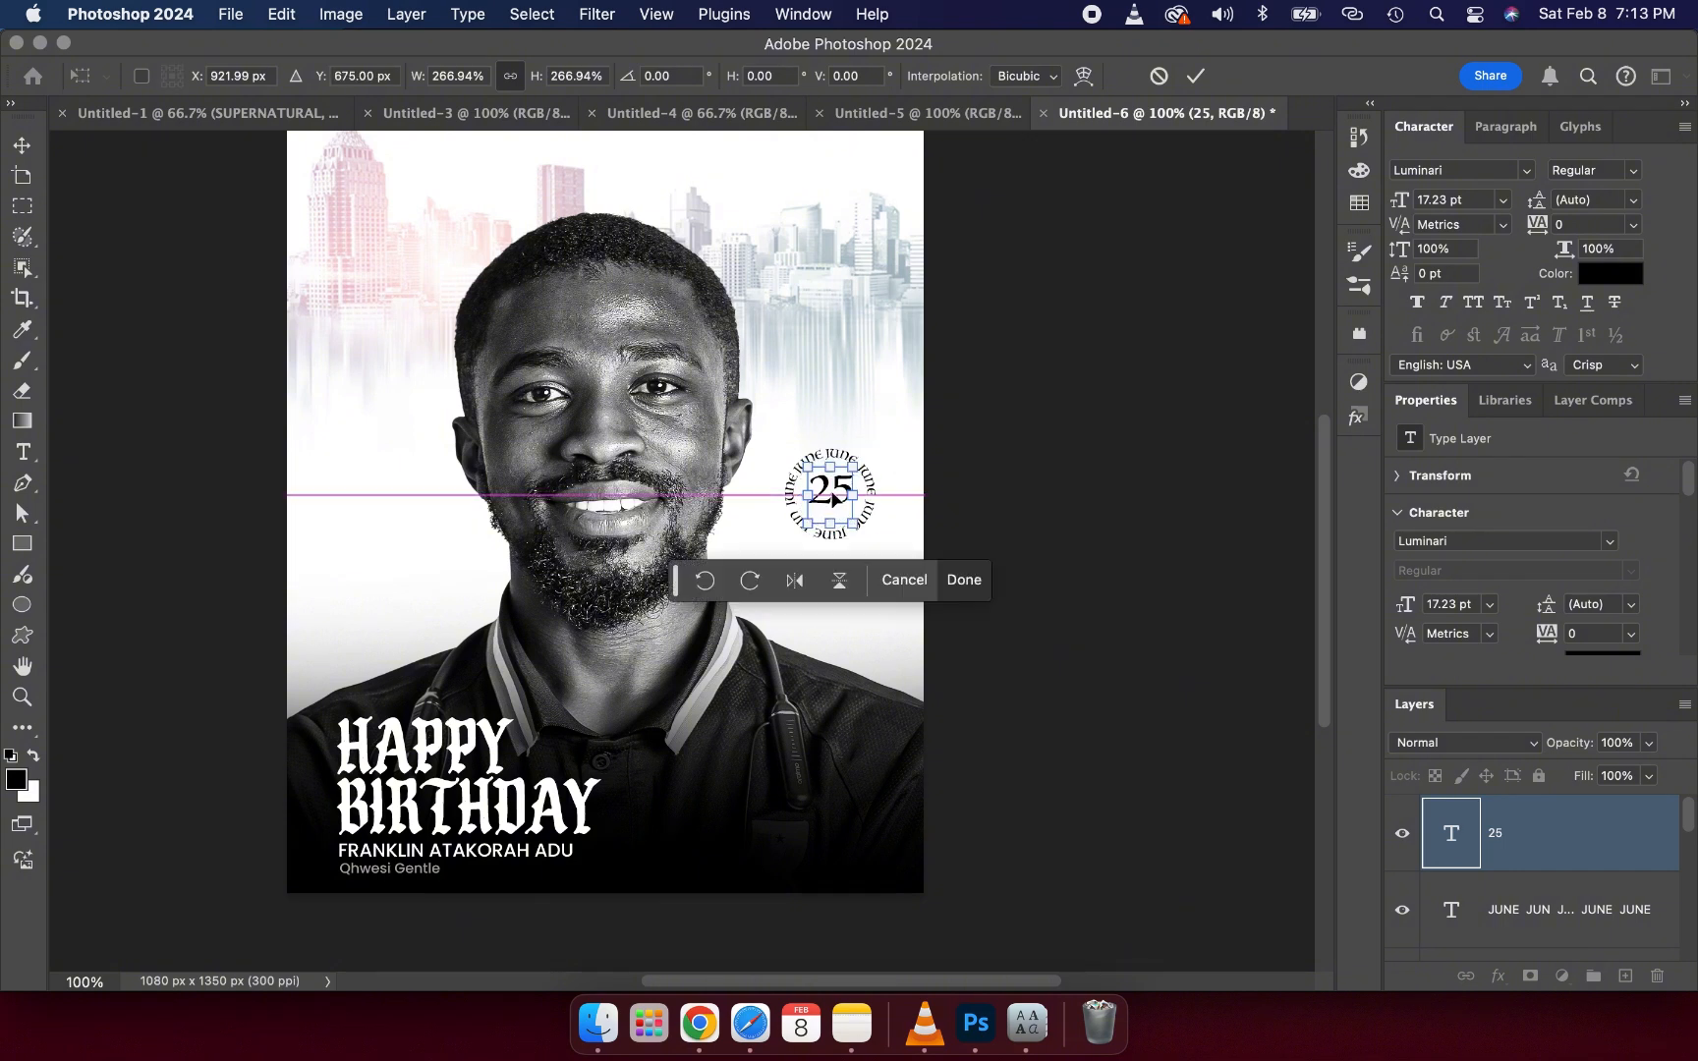
key(Down)
key(Down)
key(Down)
key(Down)
key(Down)
key(Down)
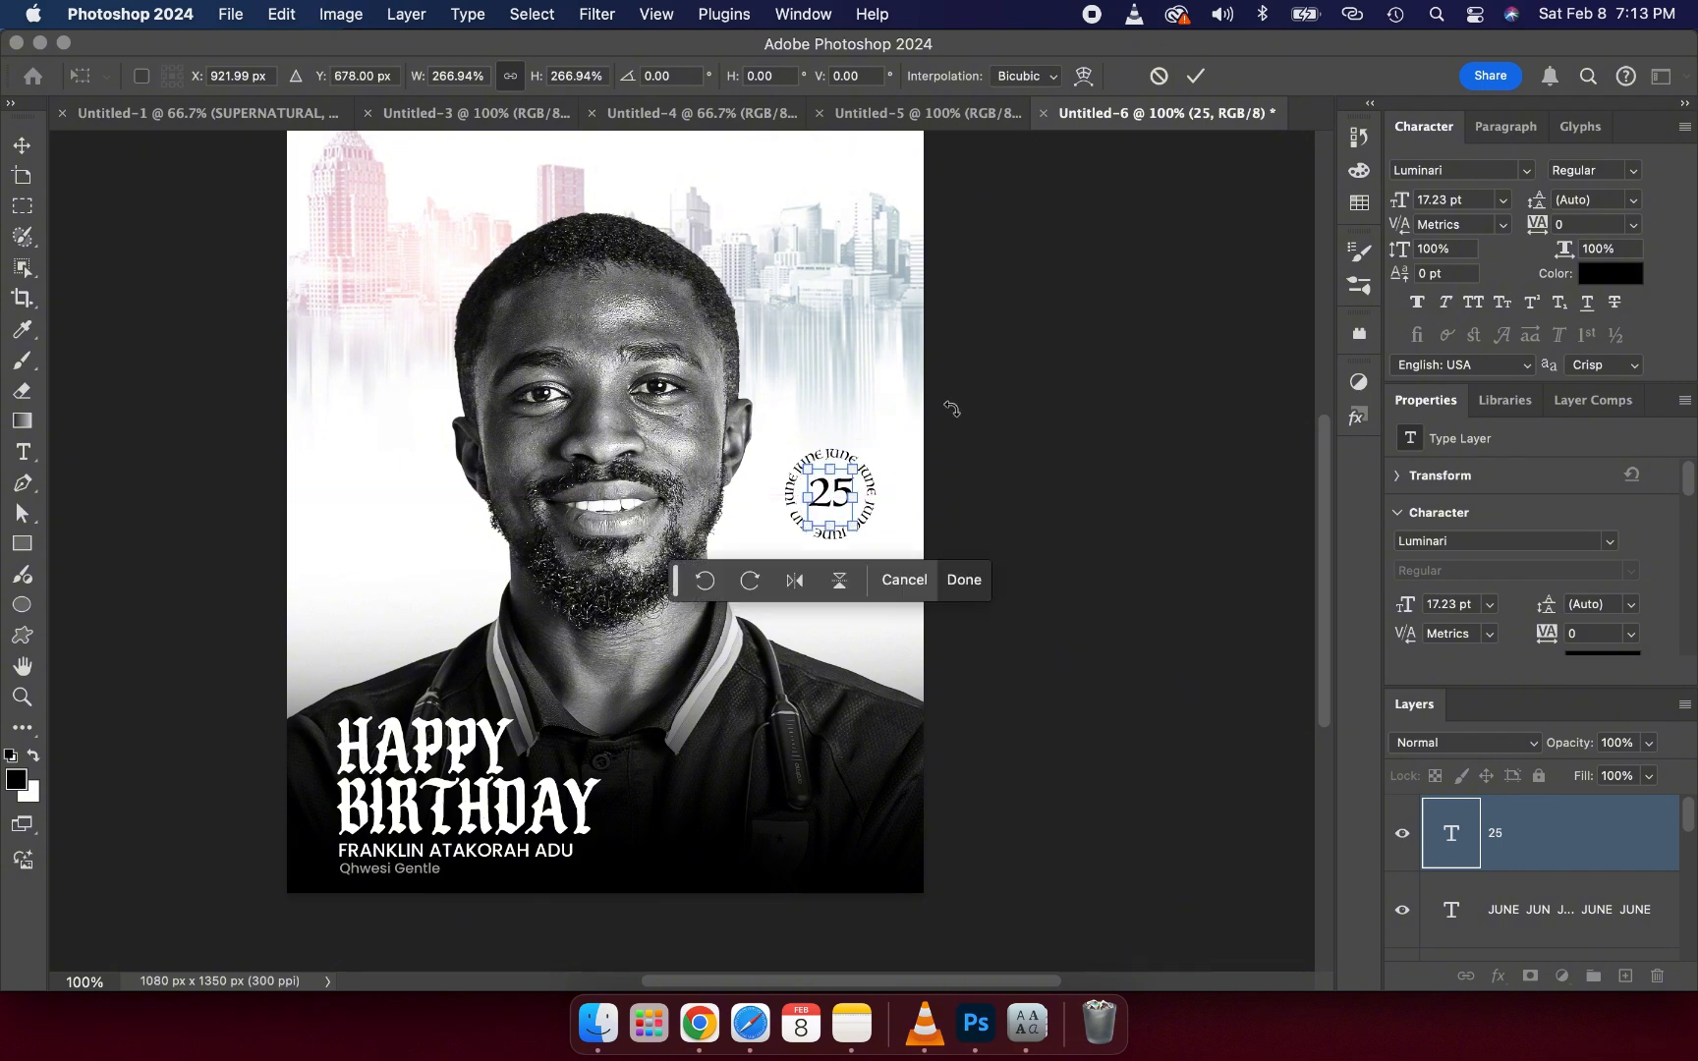
click(1195, 75)
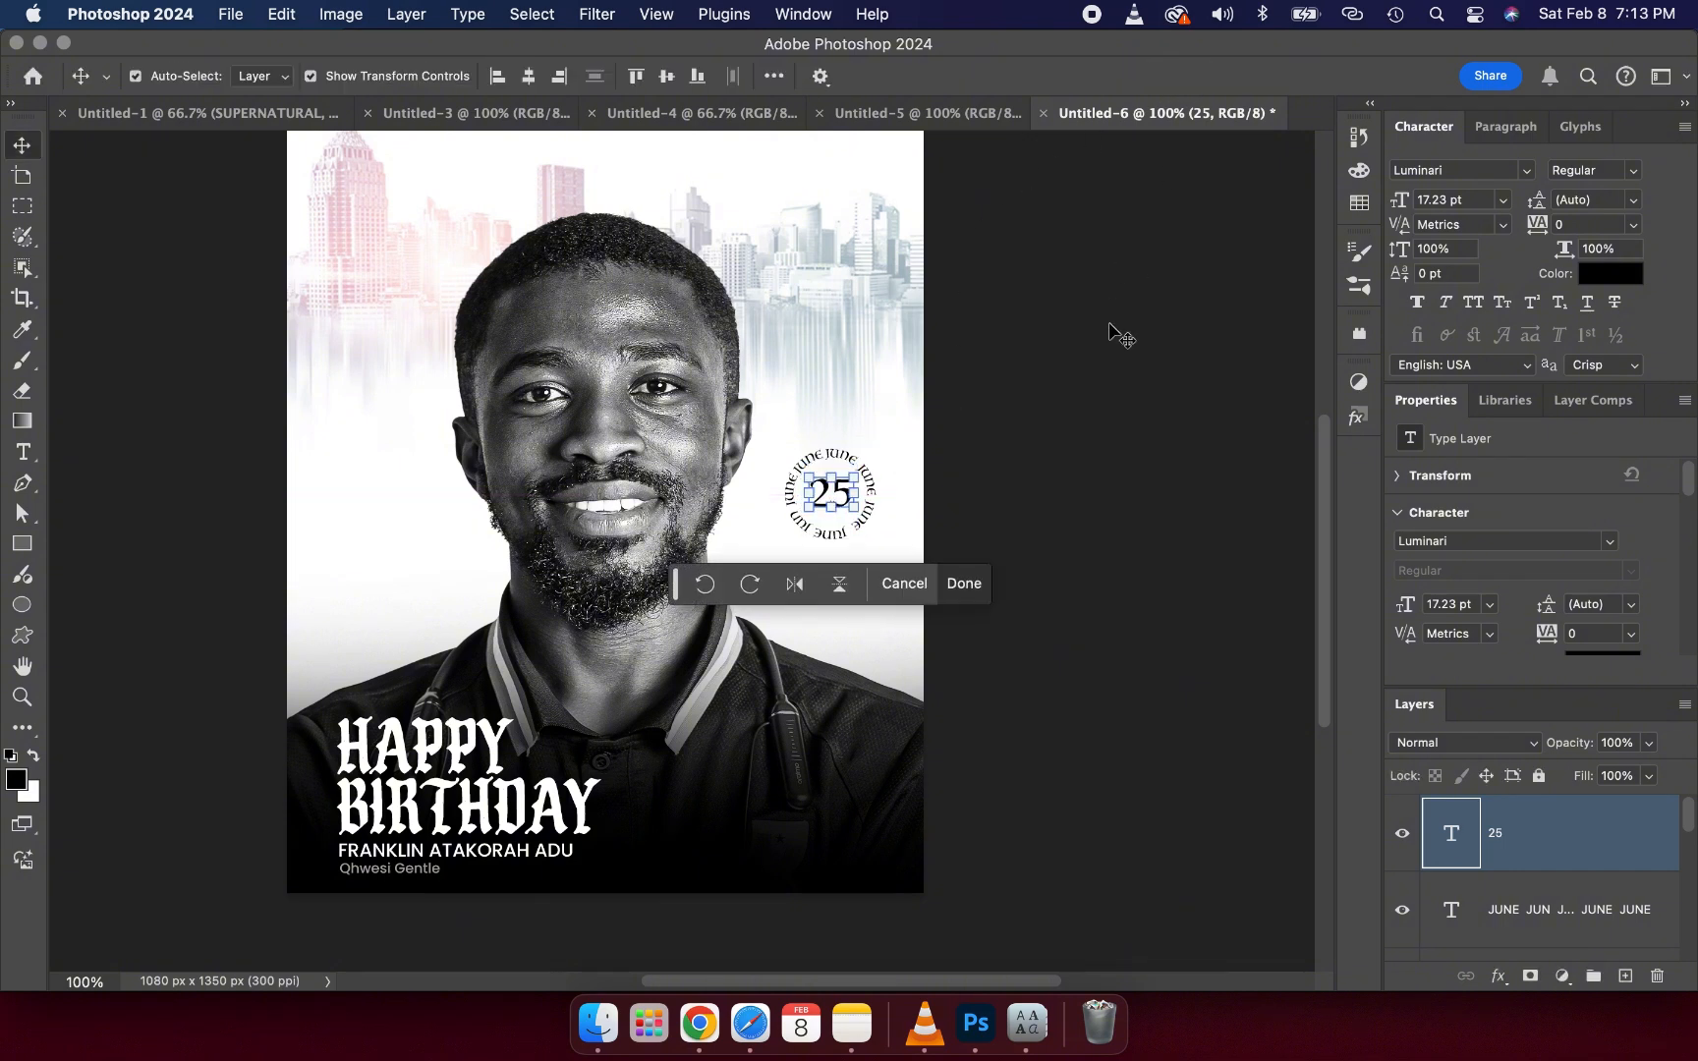
click(1116, 332)
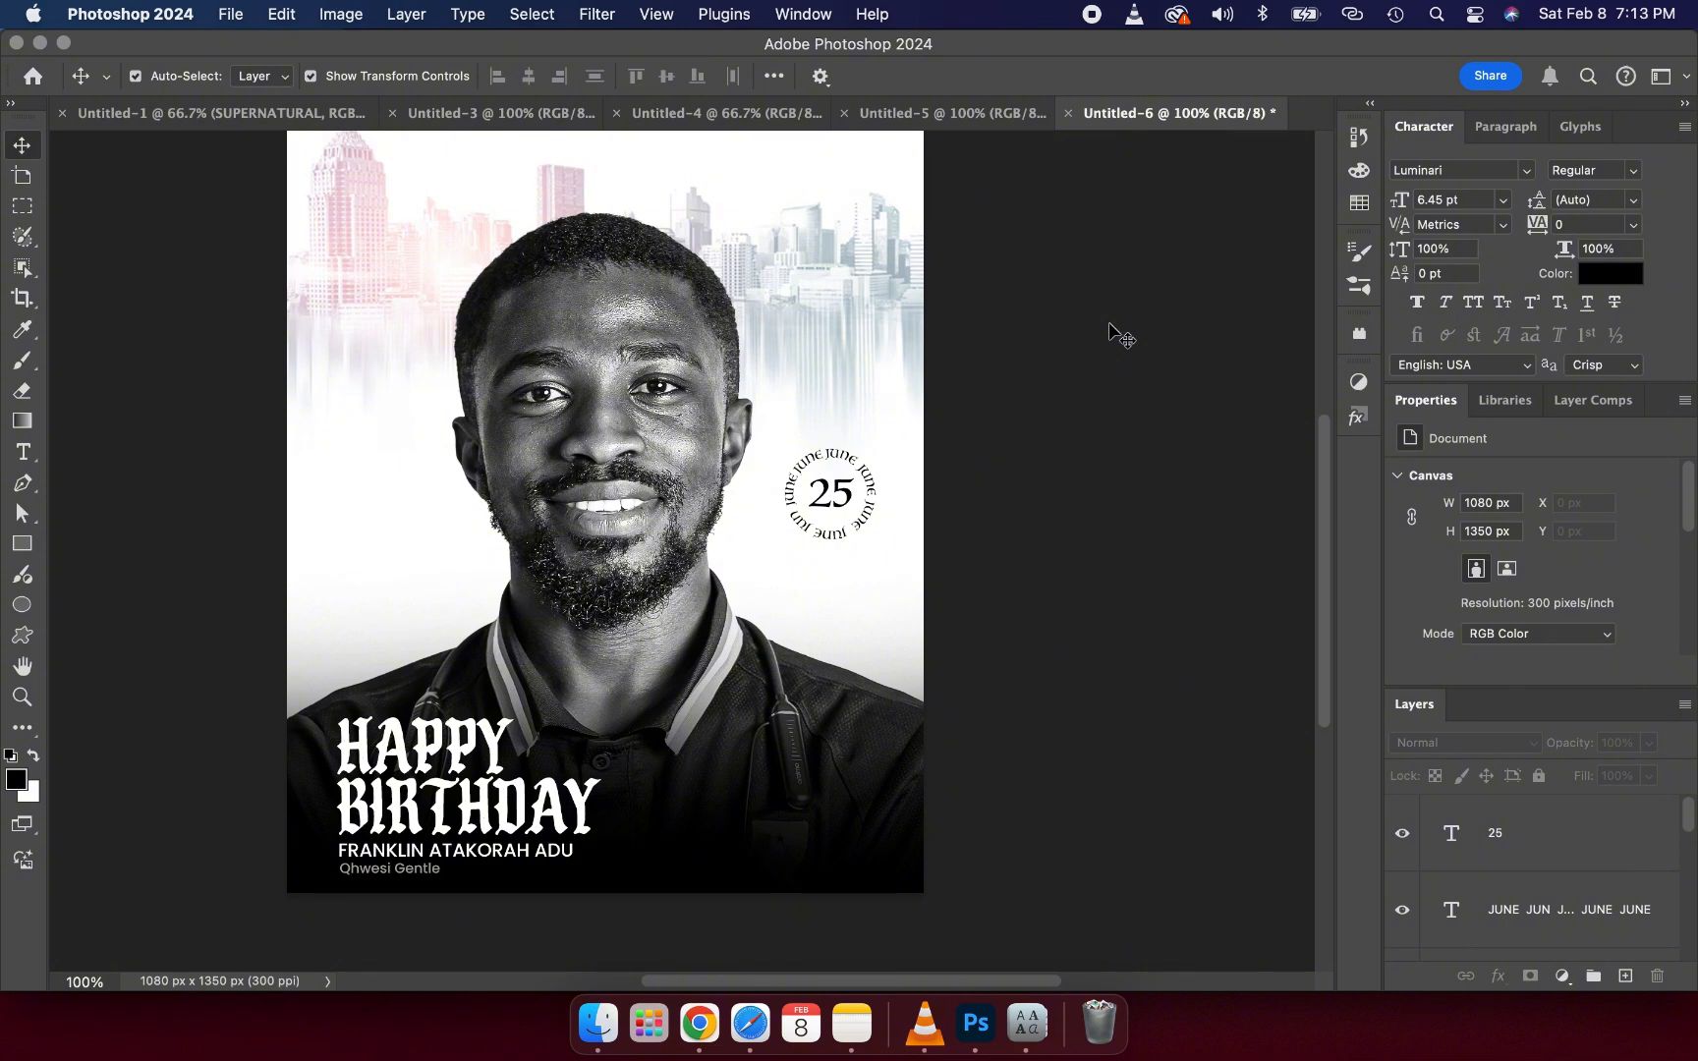
- Create a new placeholder text layer left of the face, set in Poppins Medium
click(20, 448)
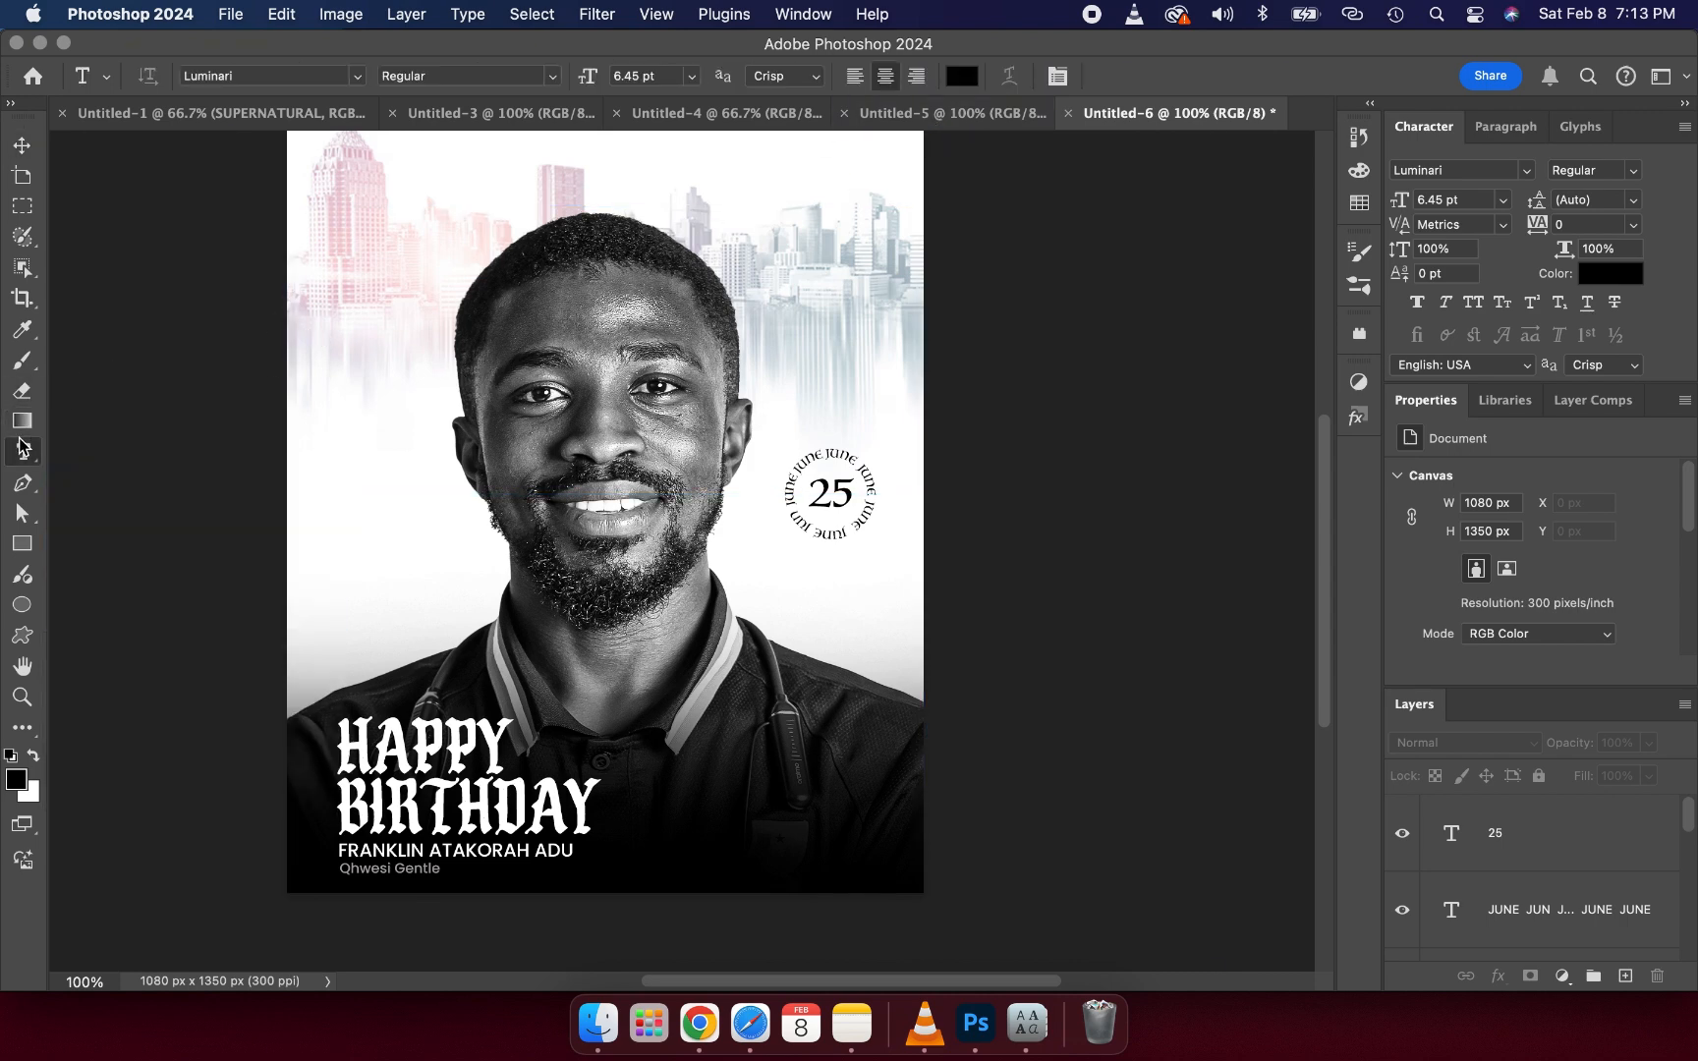
click(375, 421)
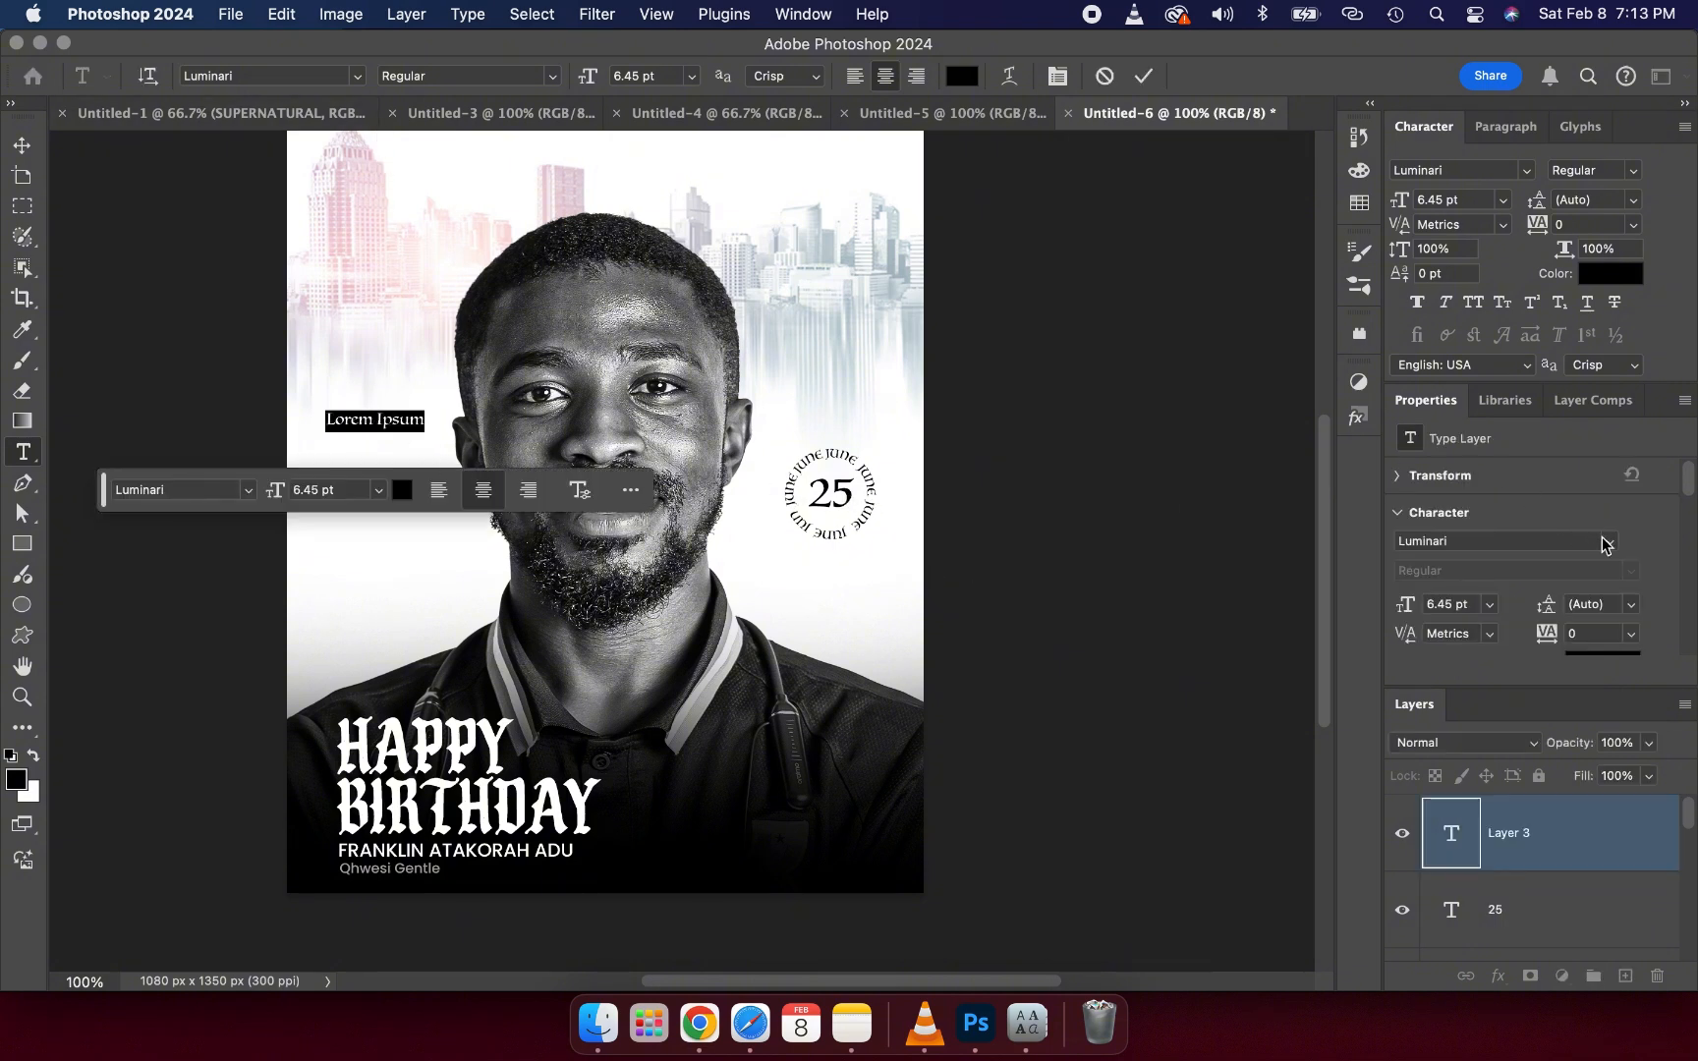
click(1605, 546)
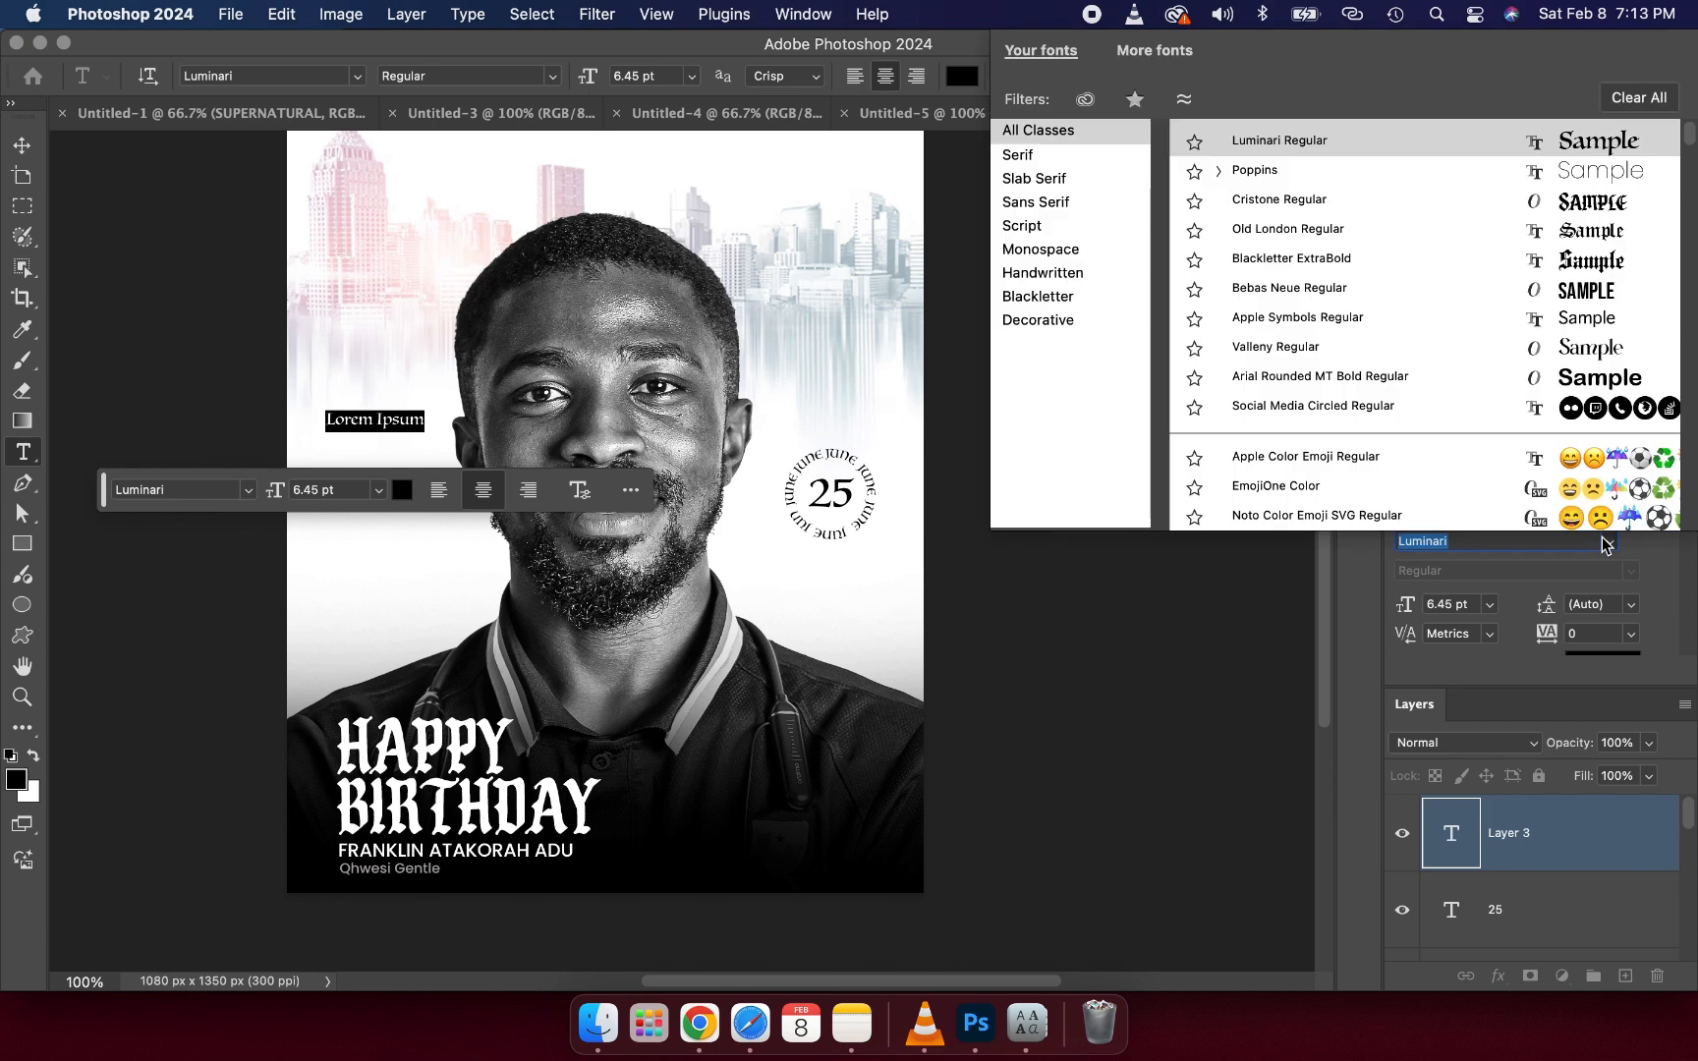
click(1543, 177)
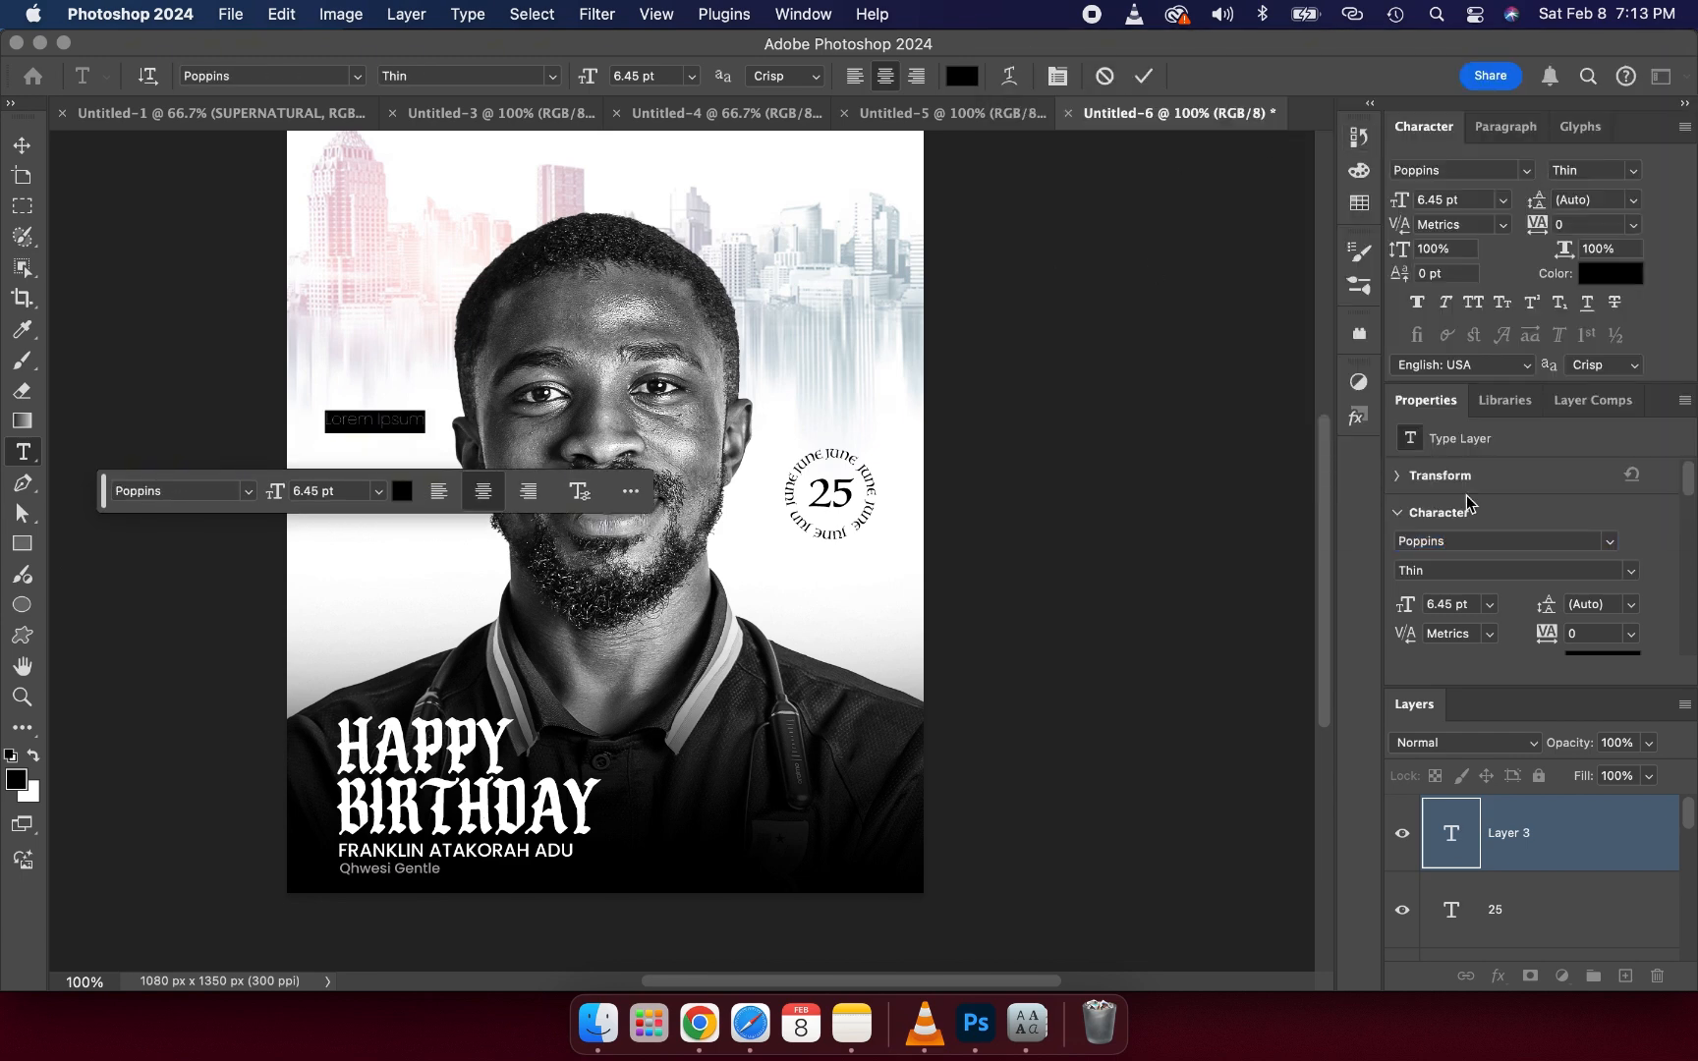
click(1627, 574)
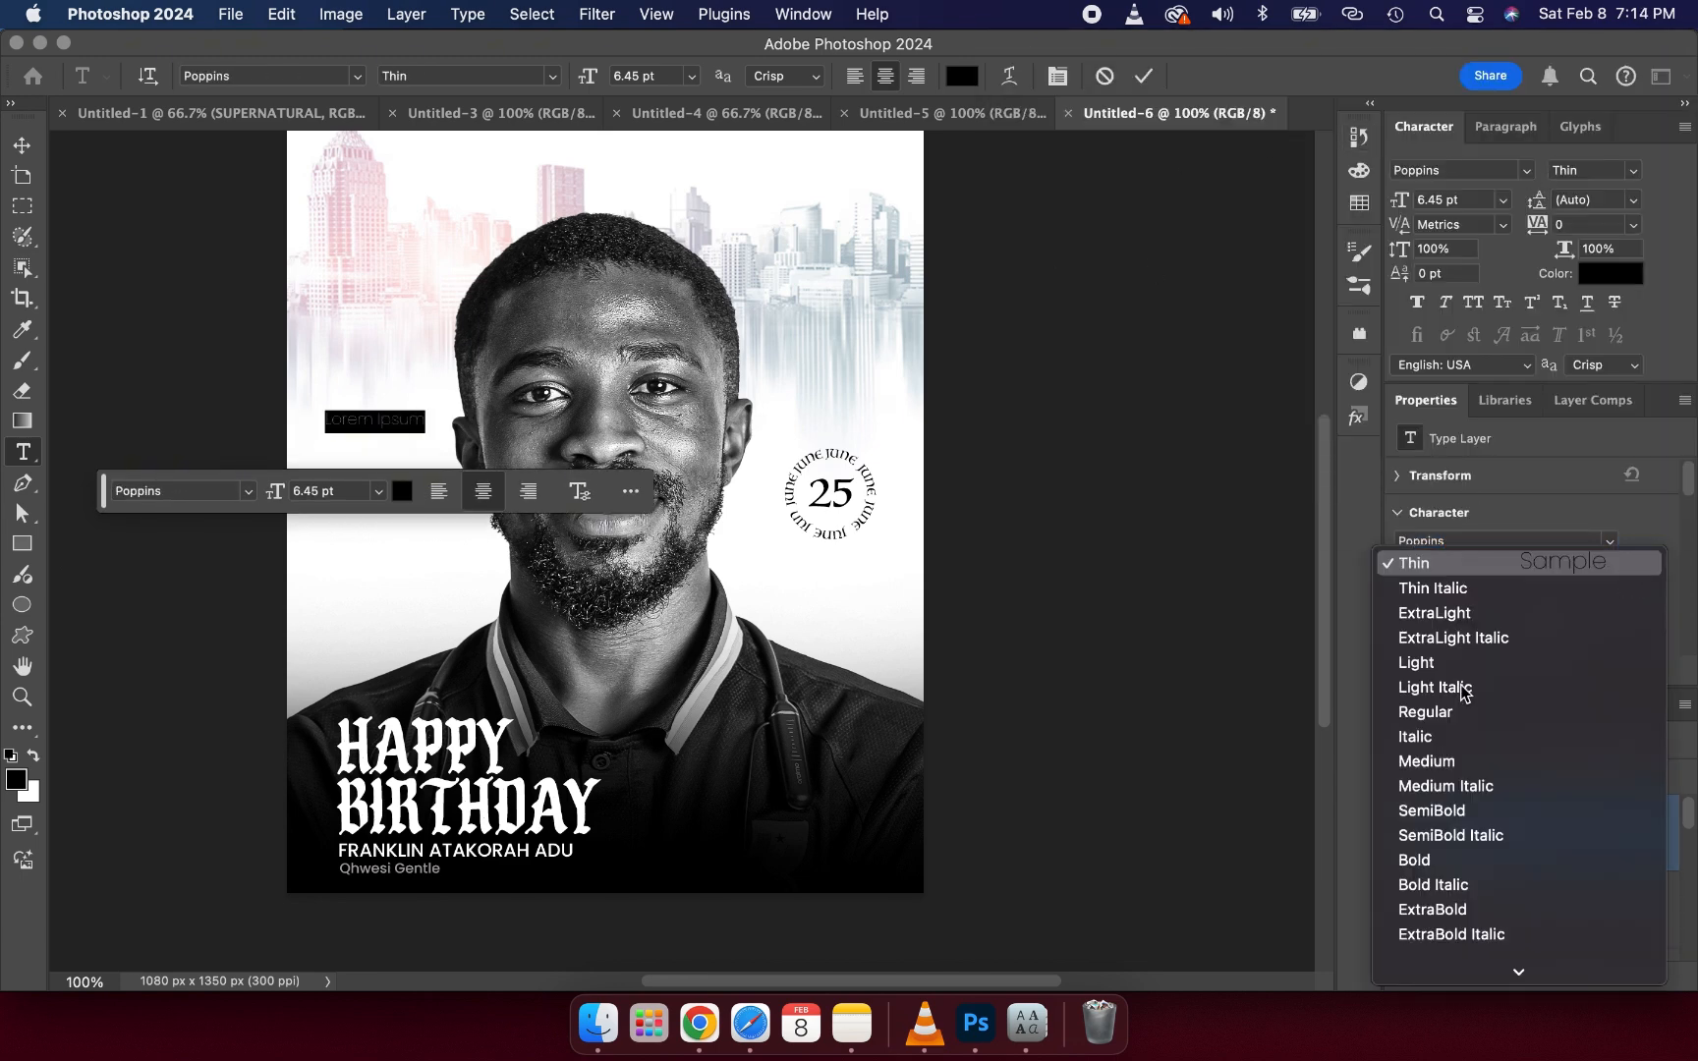
click(1436, 762)
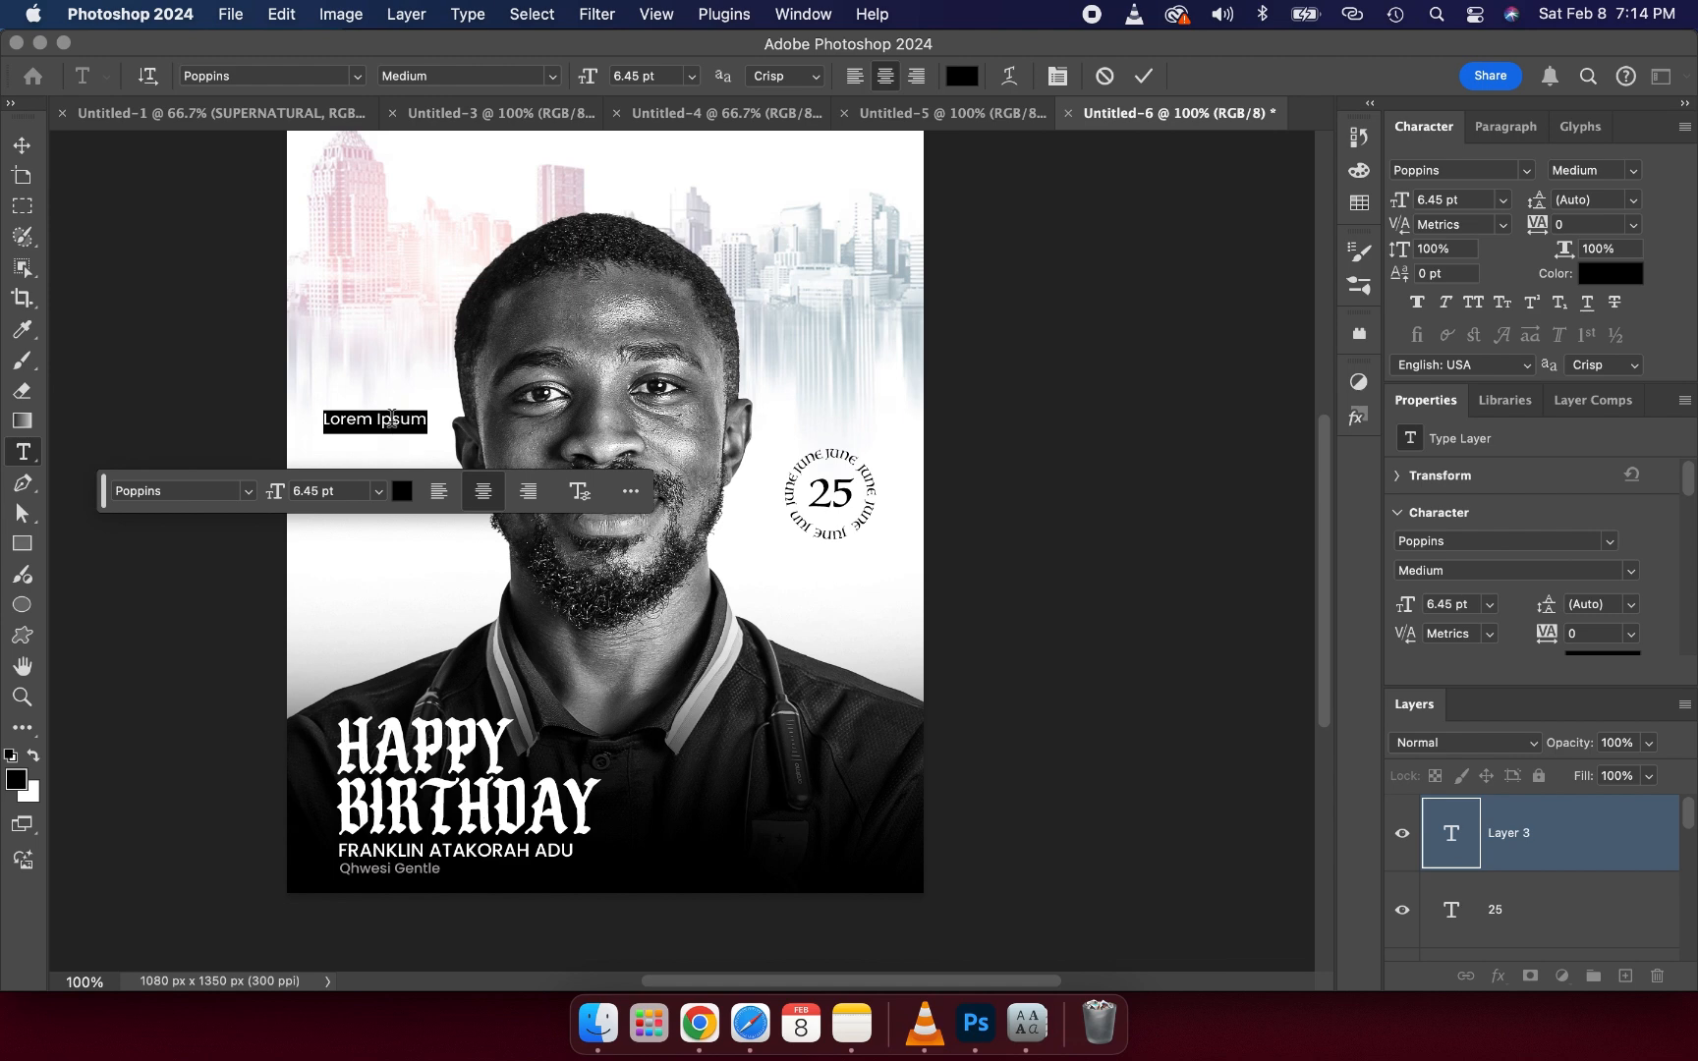
- Check the word list beside the portrait in the reference flyer, then return to the working document
click(867, 115)
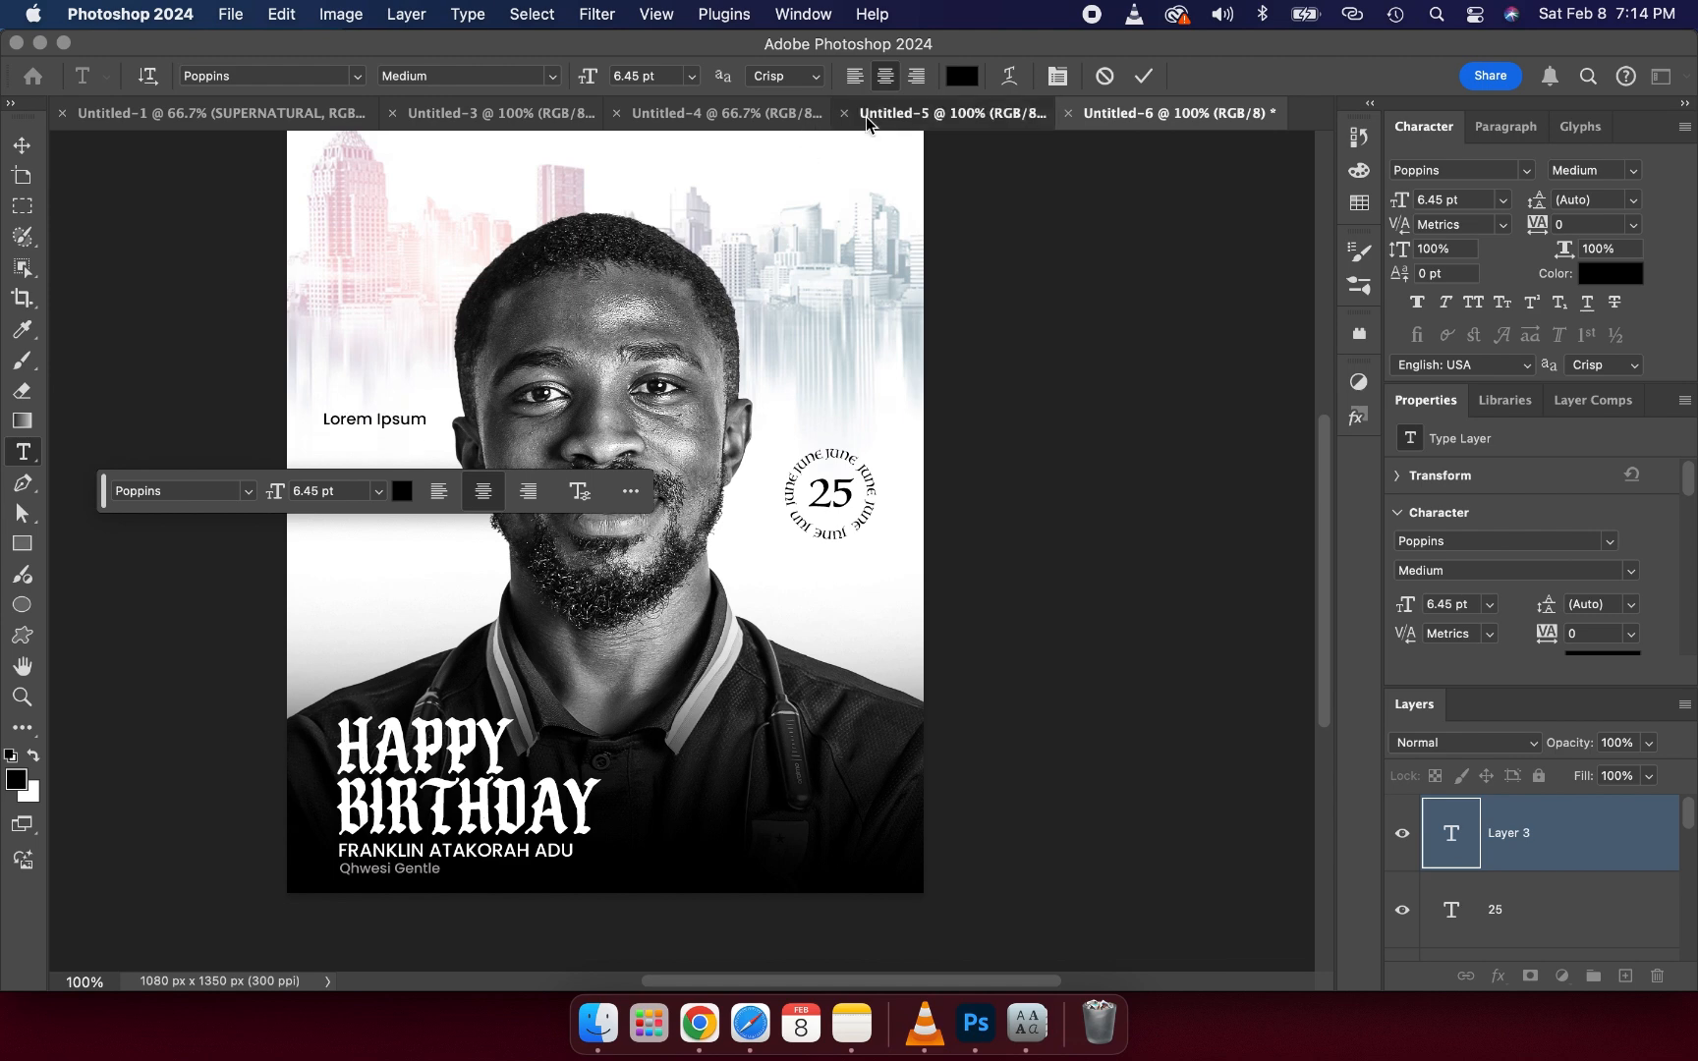
click(853, 128)
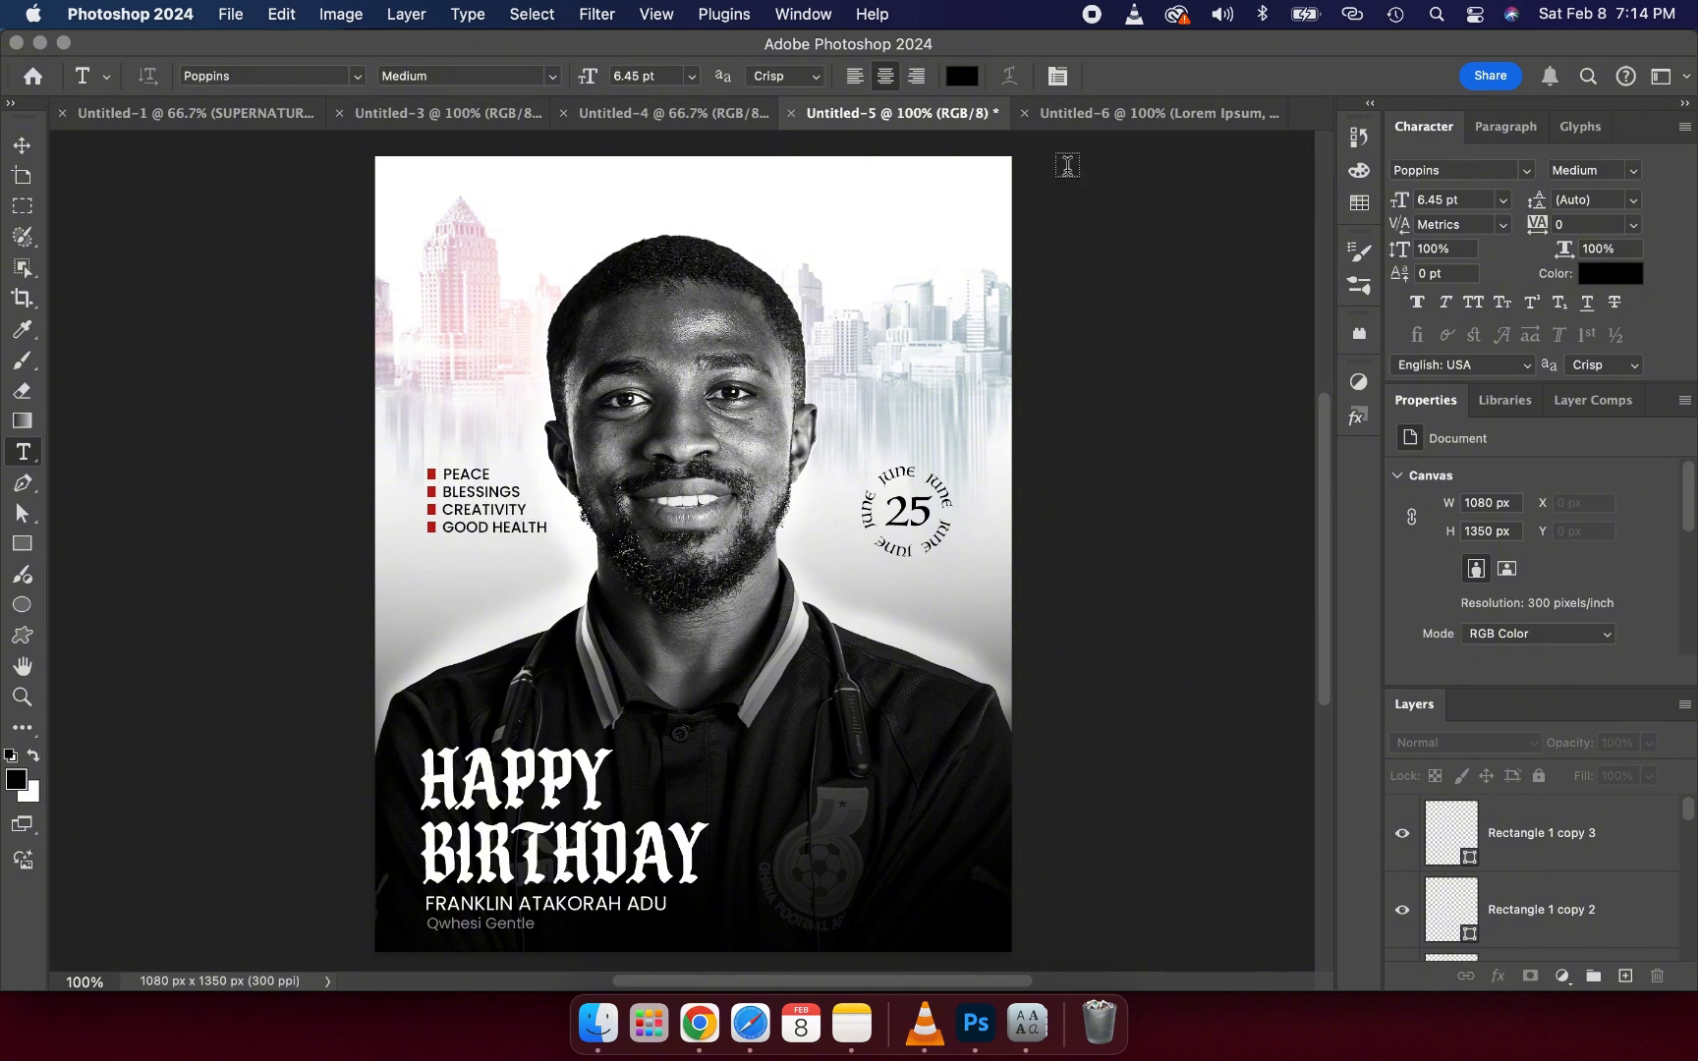
click(1094, 128)
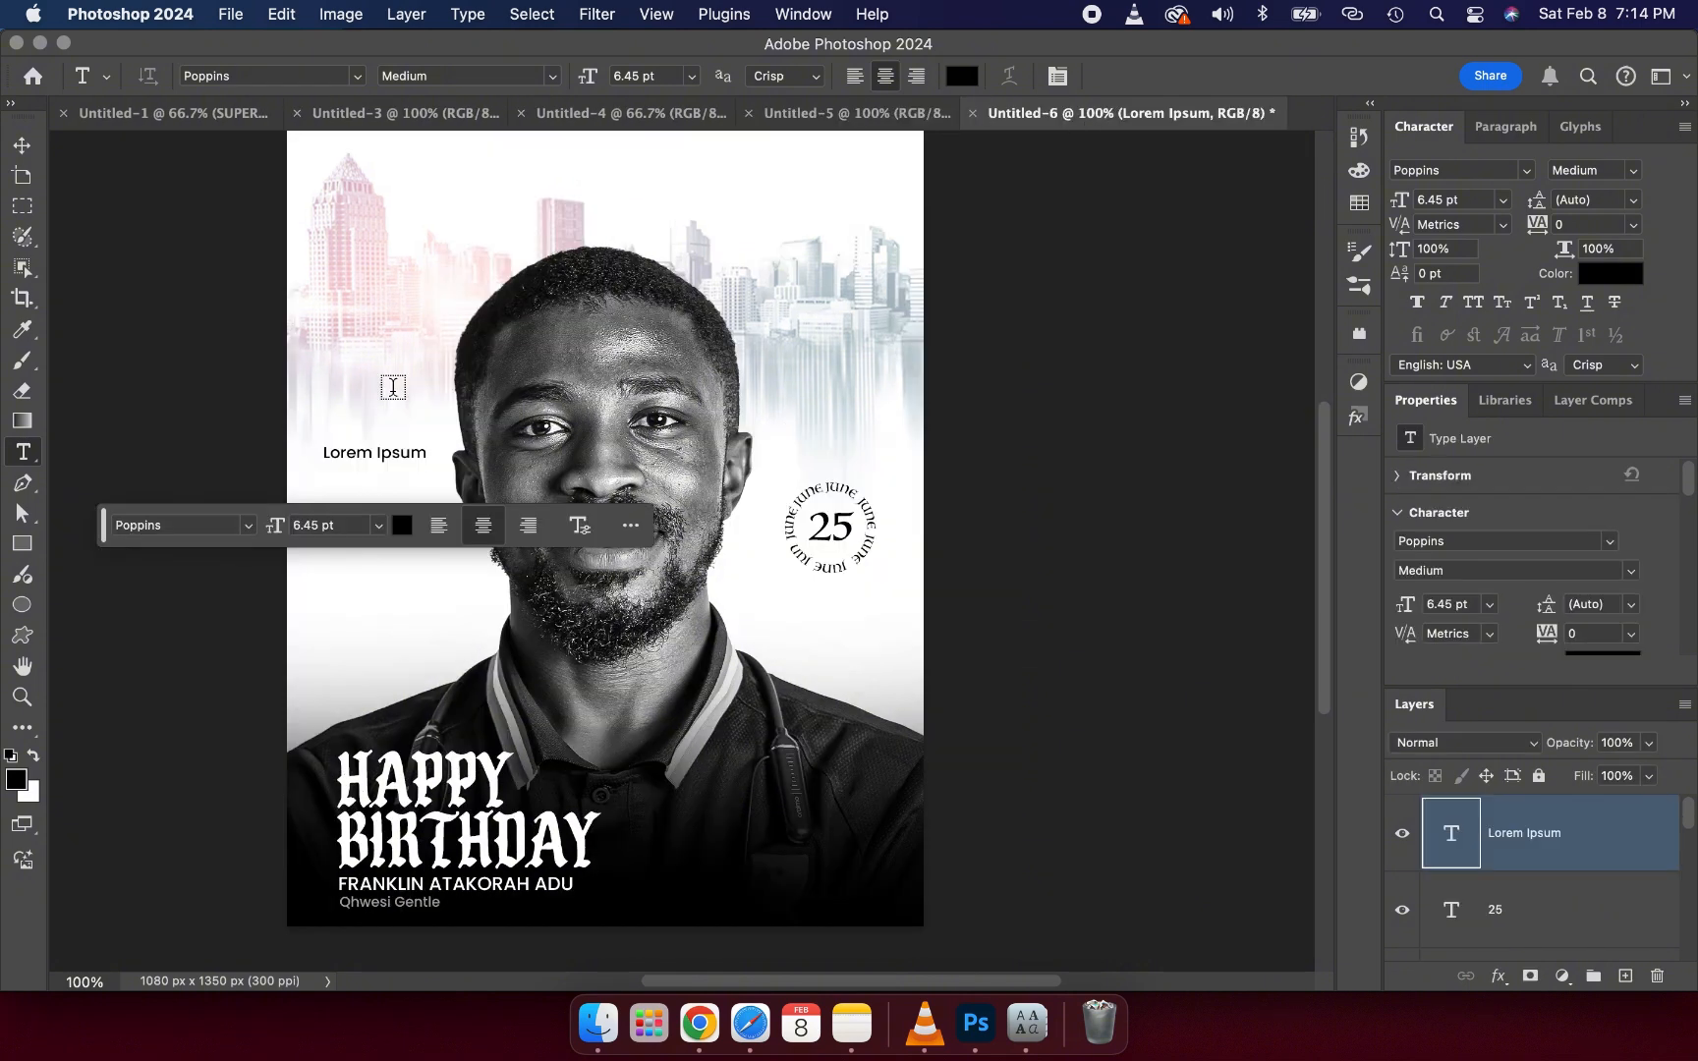
- Replace the placeholder text with PEACE and commit it
triple_click(355, 454)
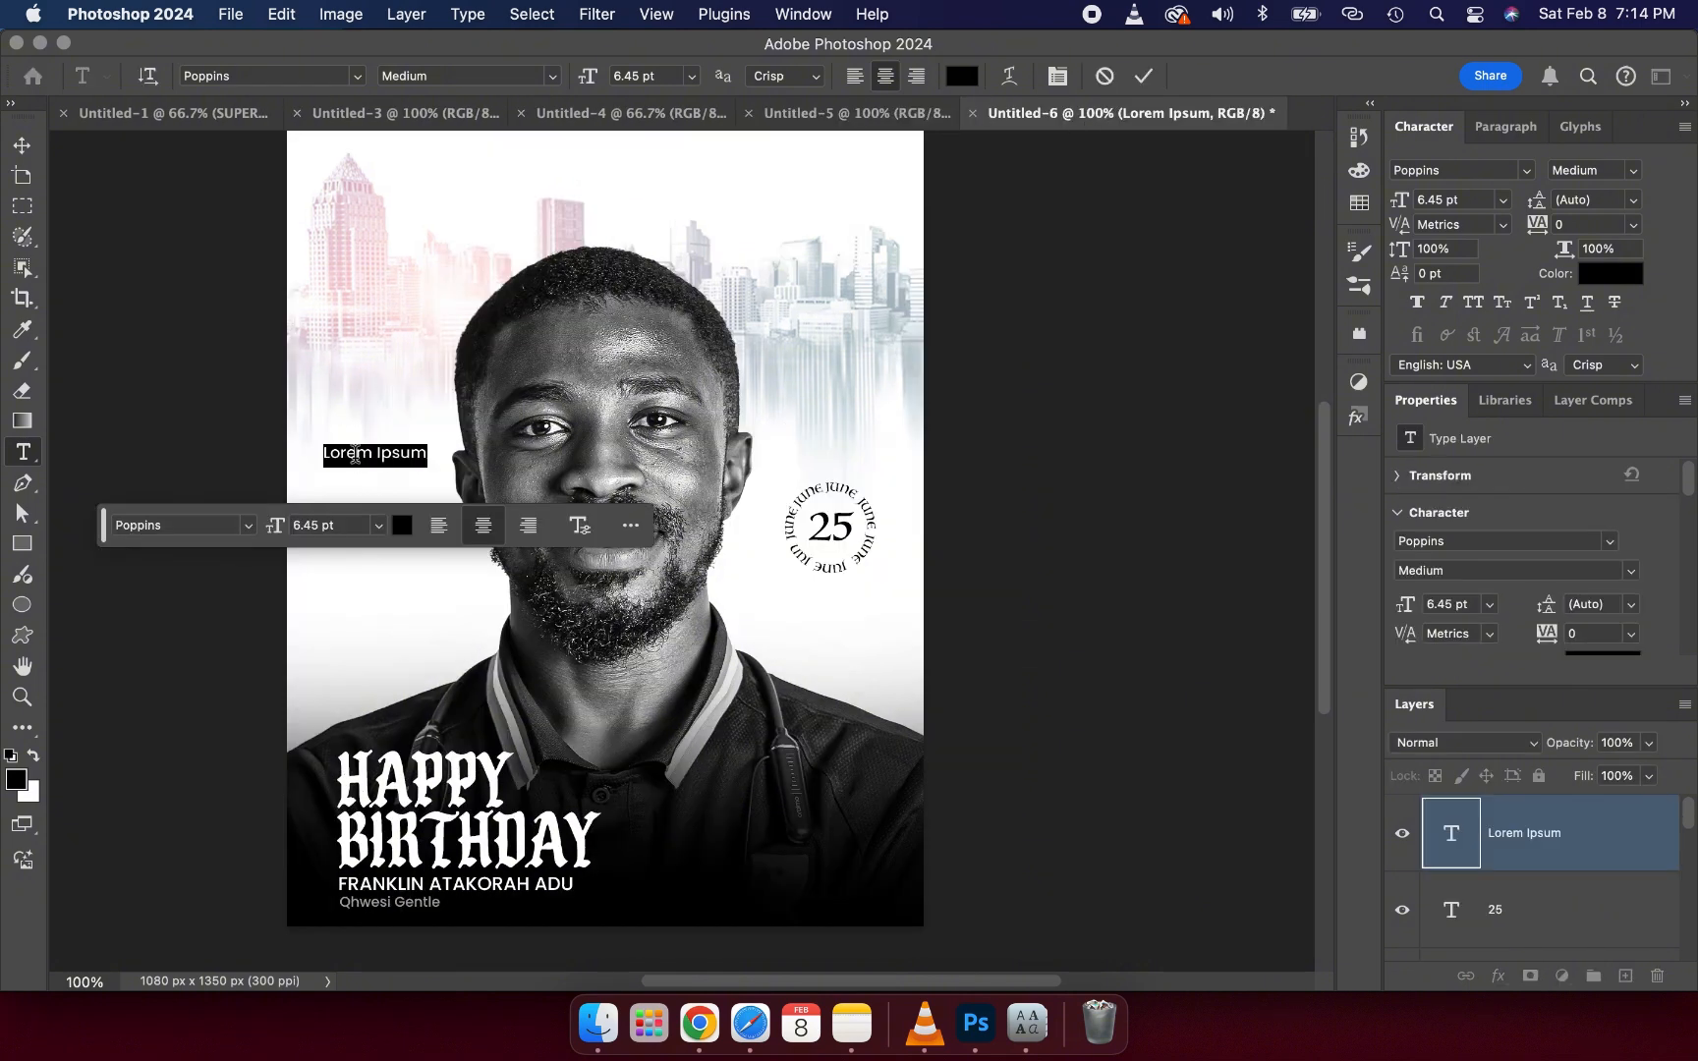
text(PEACE)
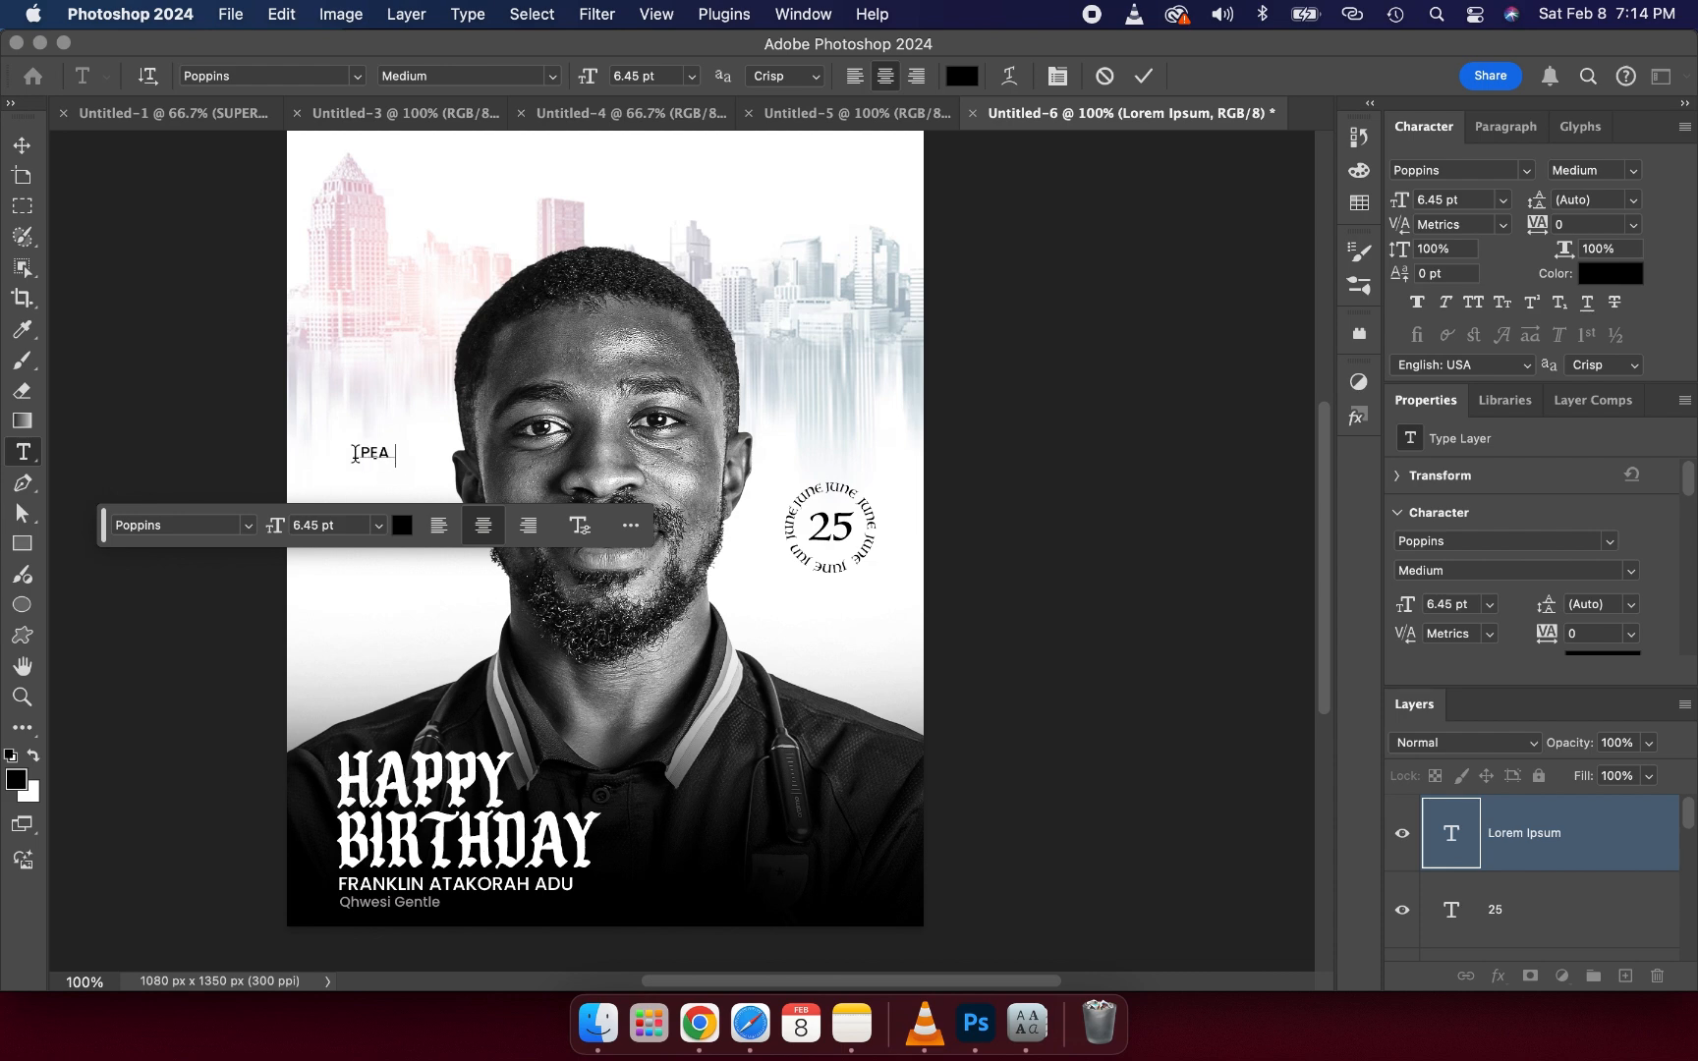
click(1141, 77)
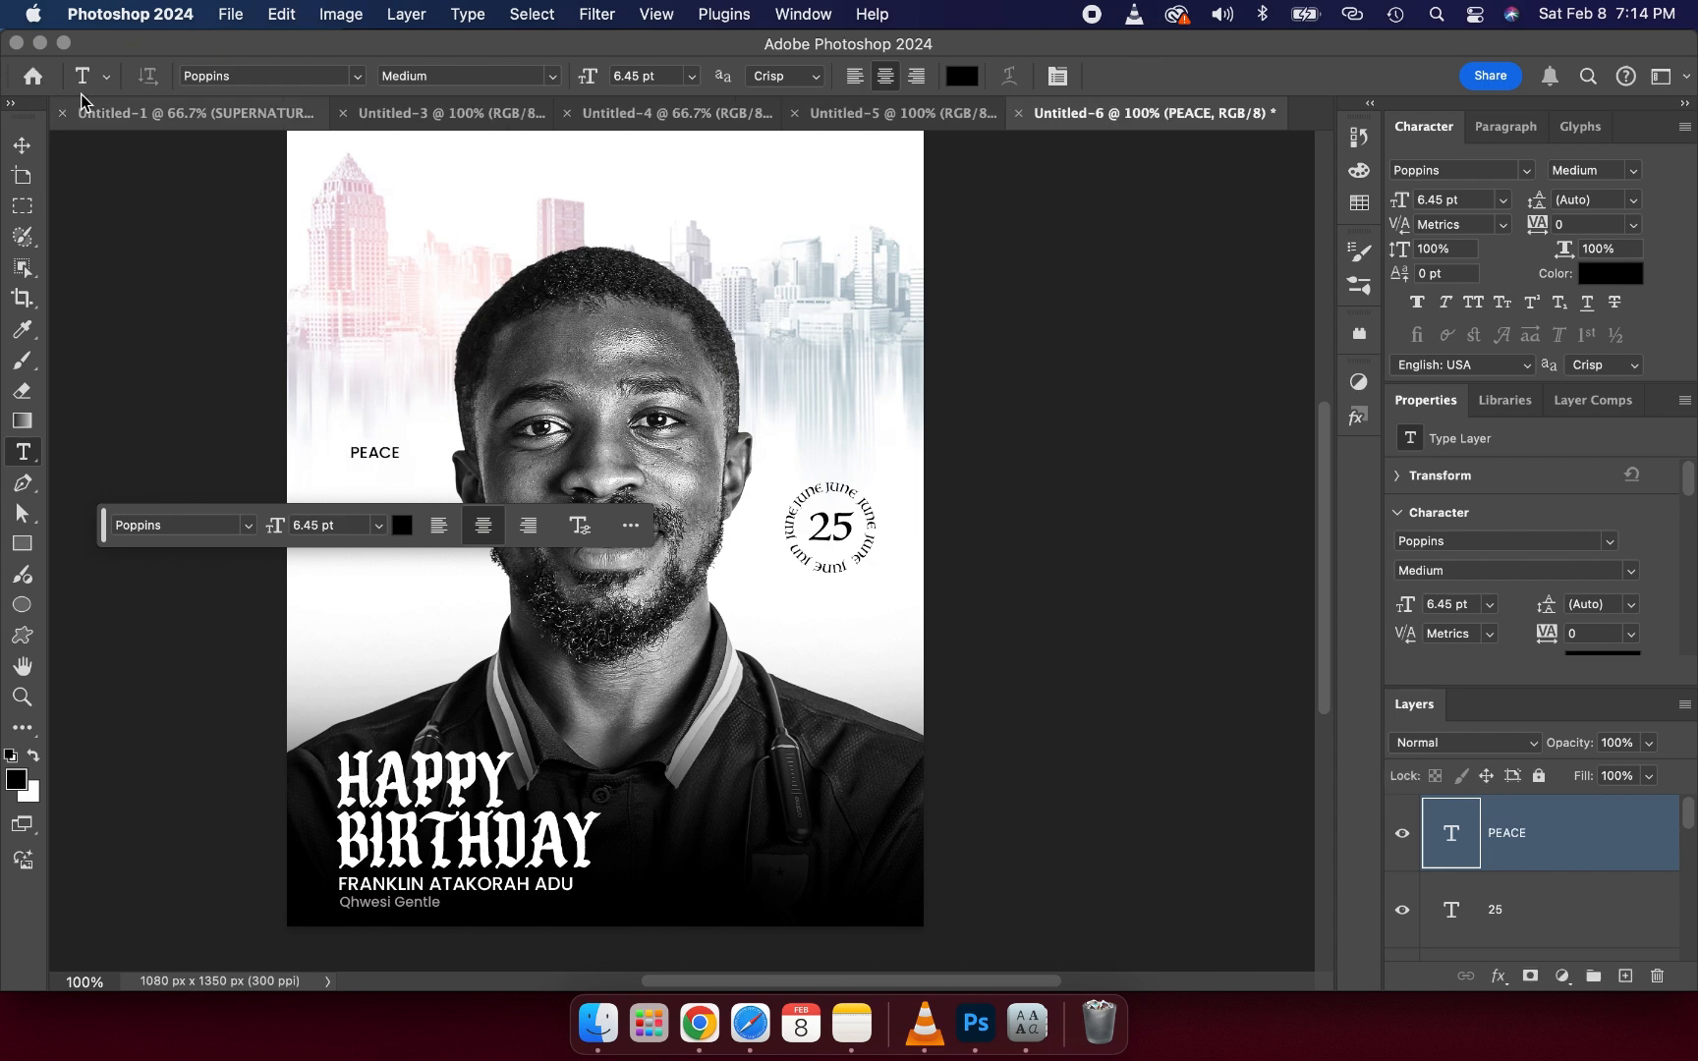
- Duplicate the PEACE text layer
click(27, 150)
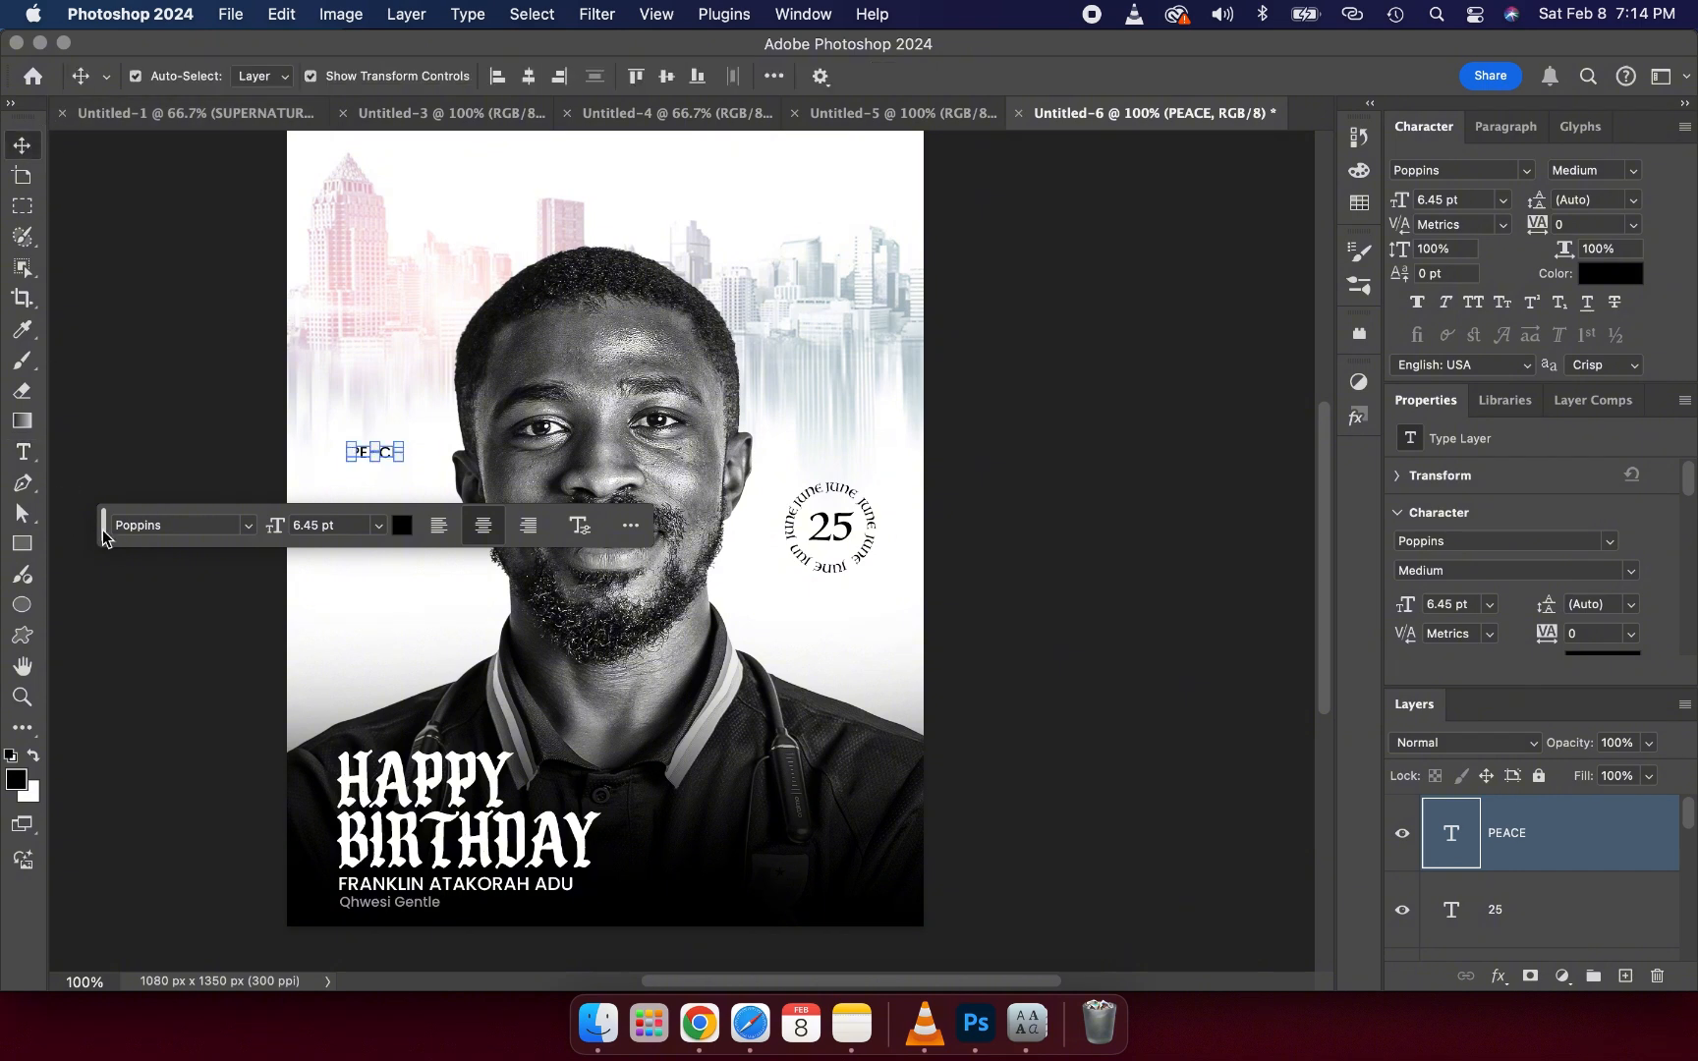
drag(102, 525, 660, 246)
drag(709, 152, 748, 103)
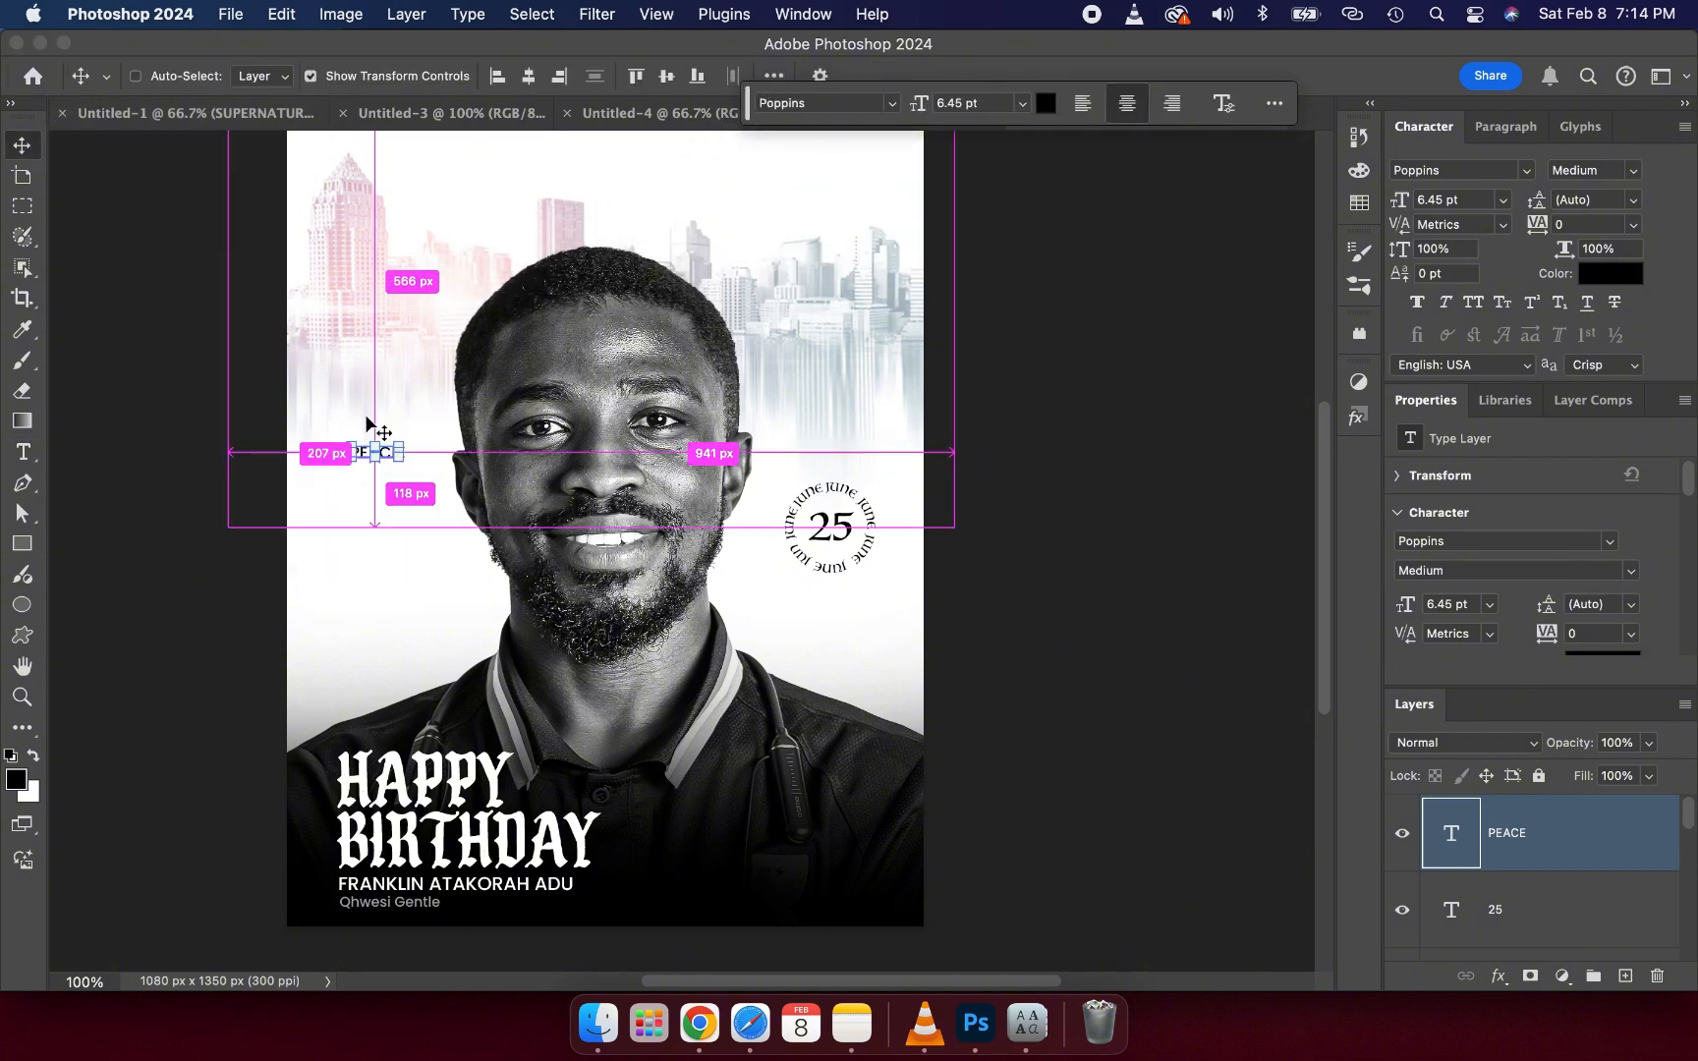
key(super+j)
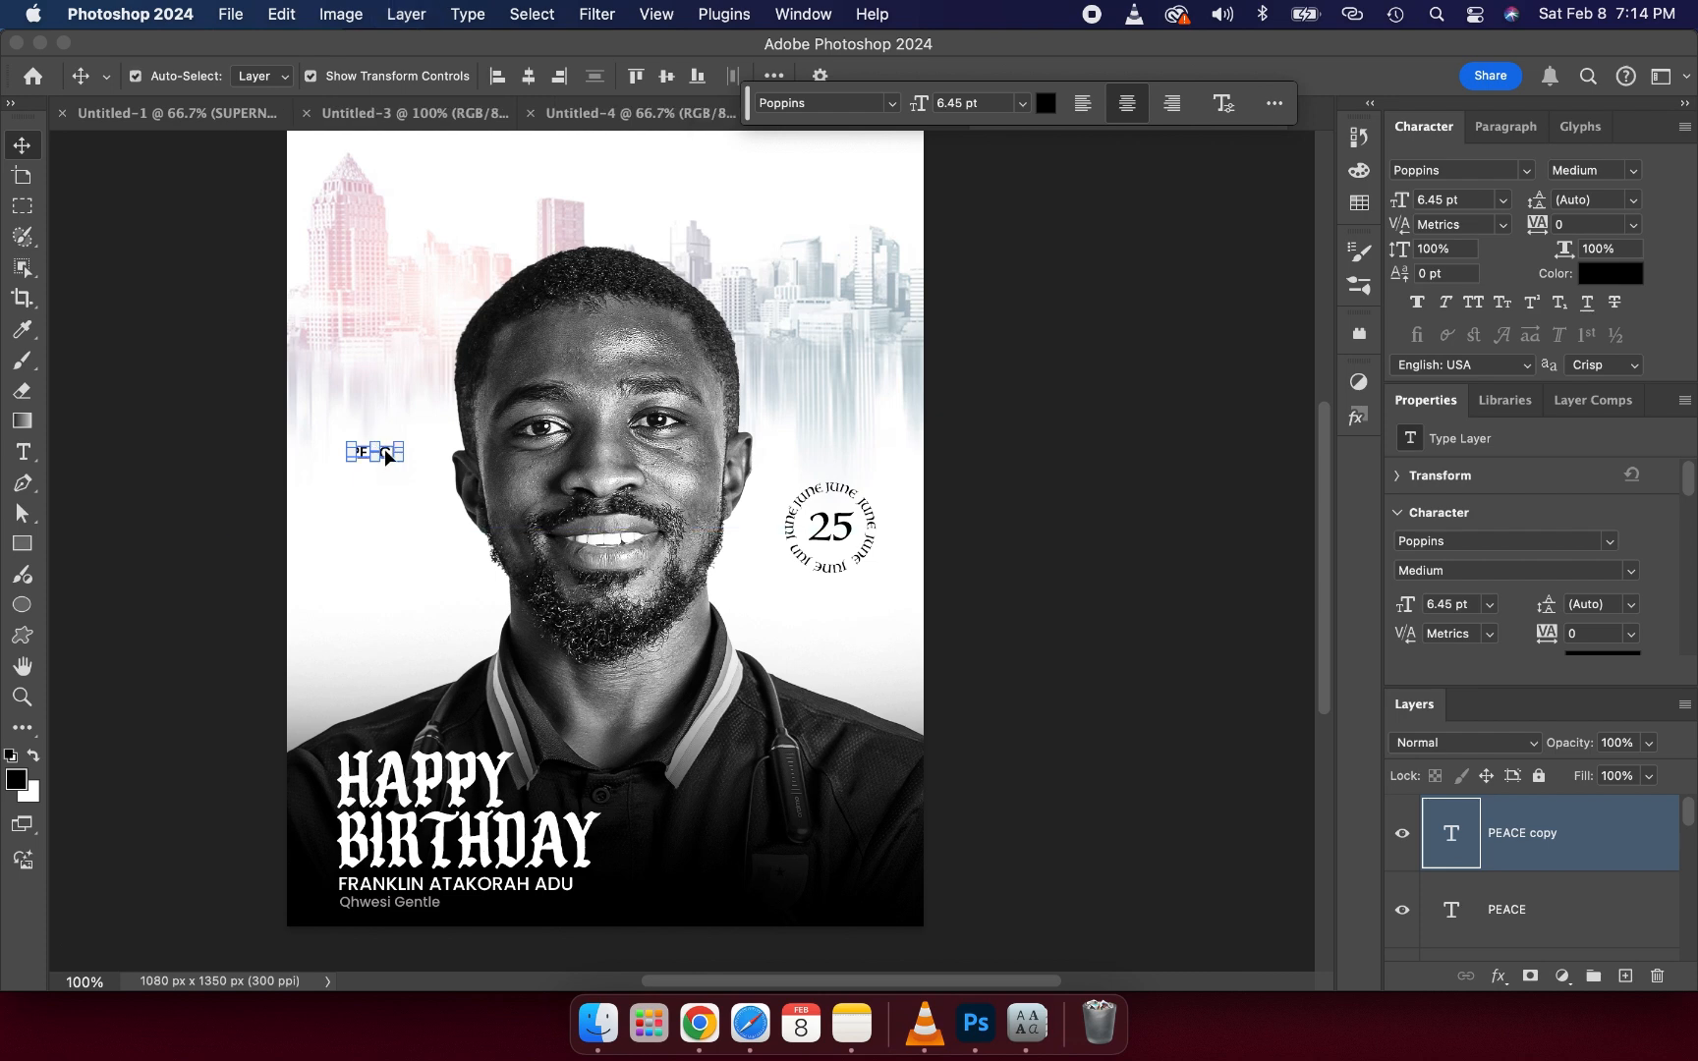
- Move the PEACE copy down to sit as a second line directly below PEACE
drag(386, 456, 383, 463)
double_click(383, 463)
drag(386, 453, 391, 474)
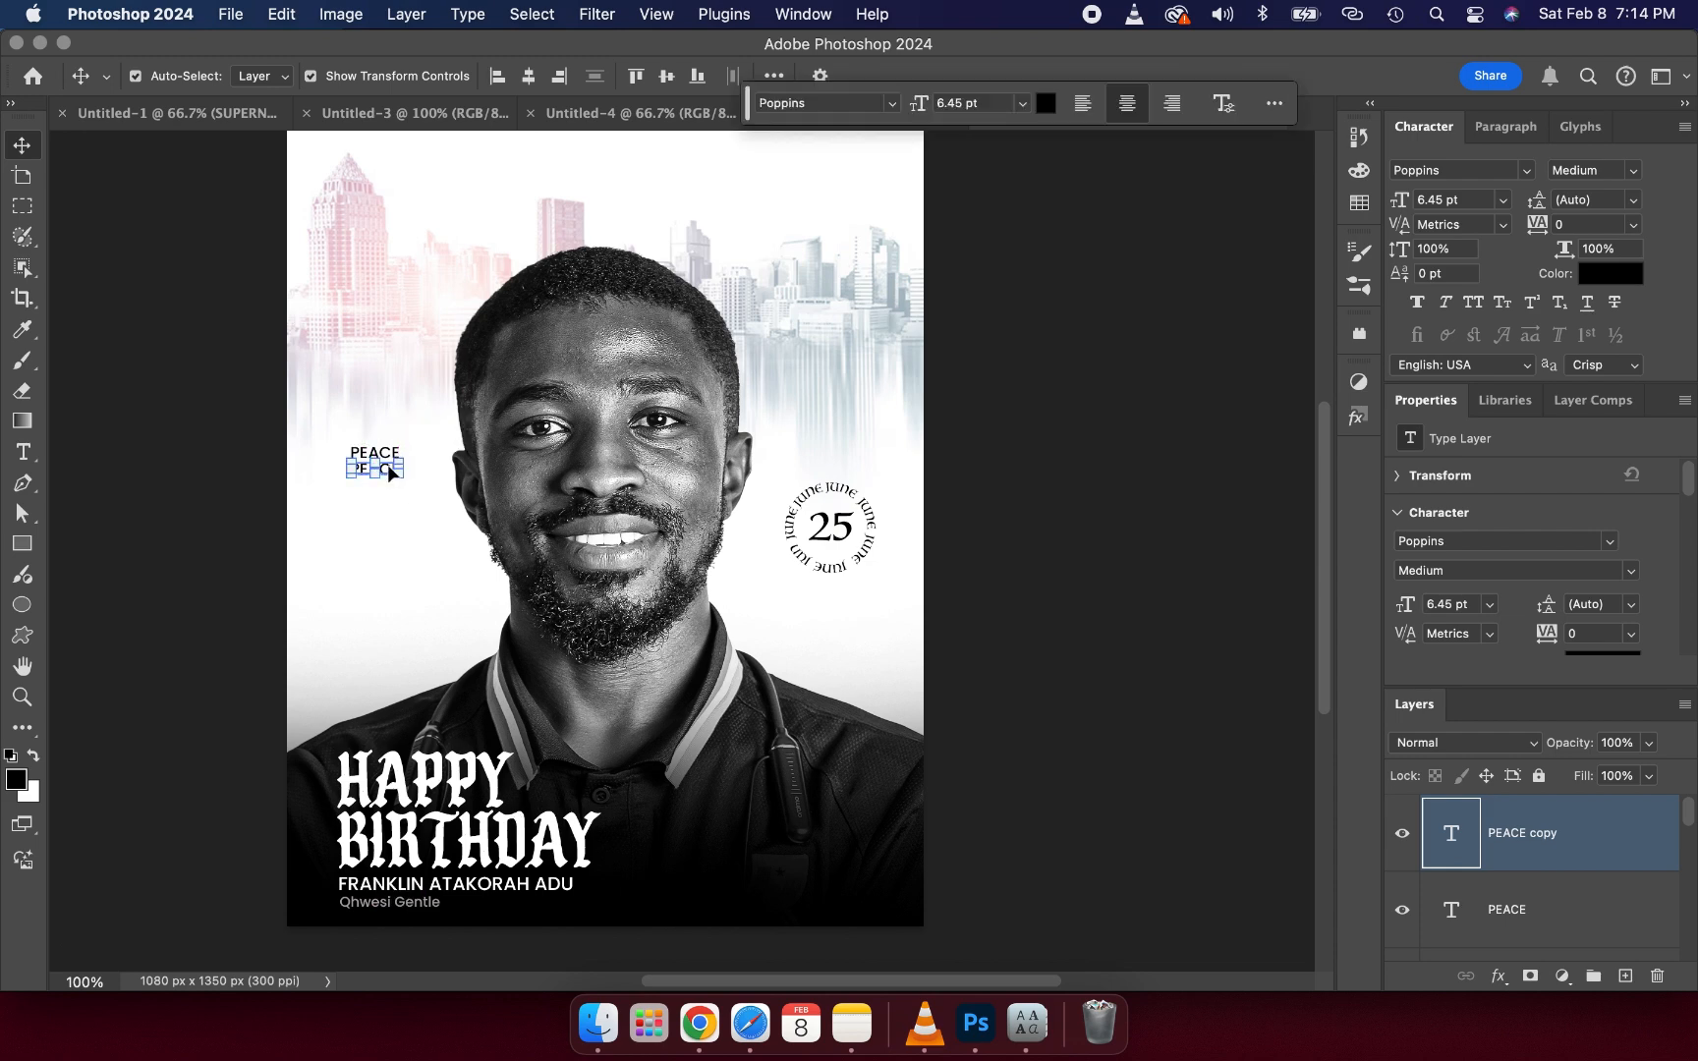
click(241, 462)
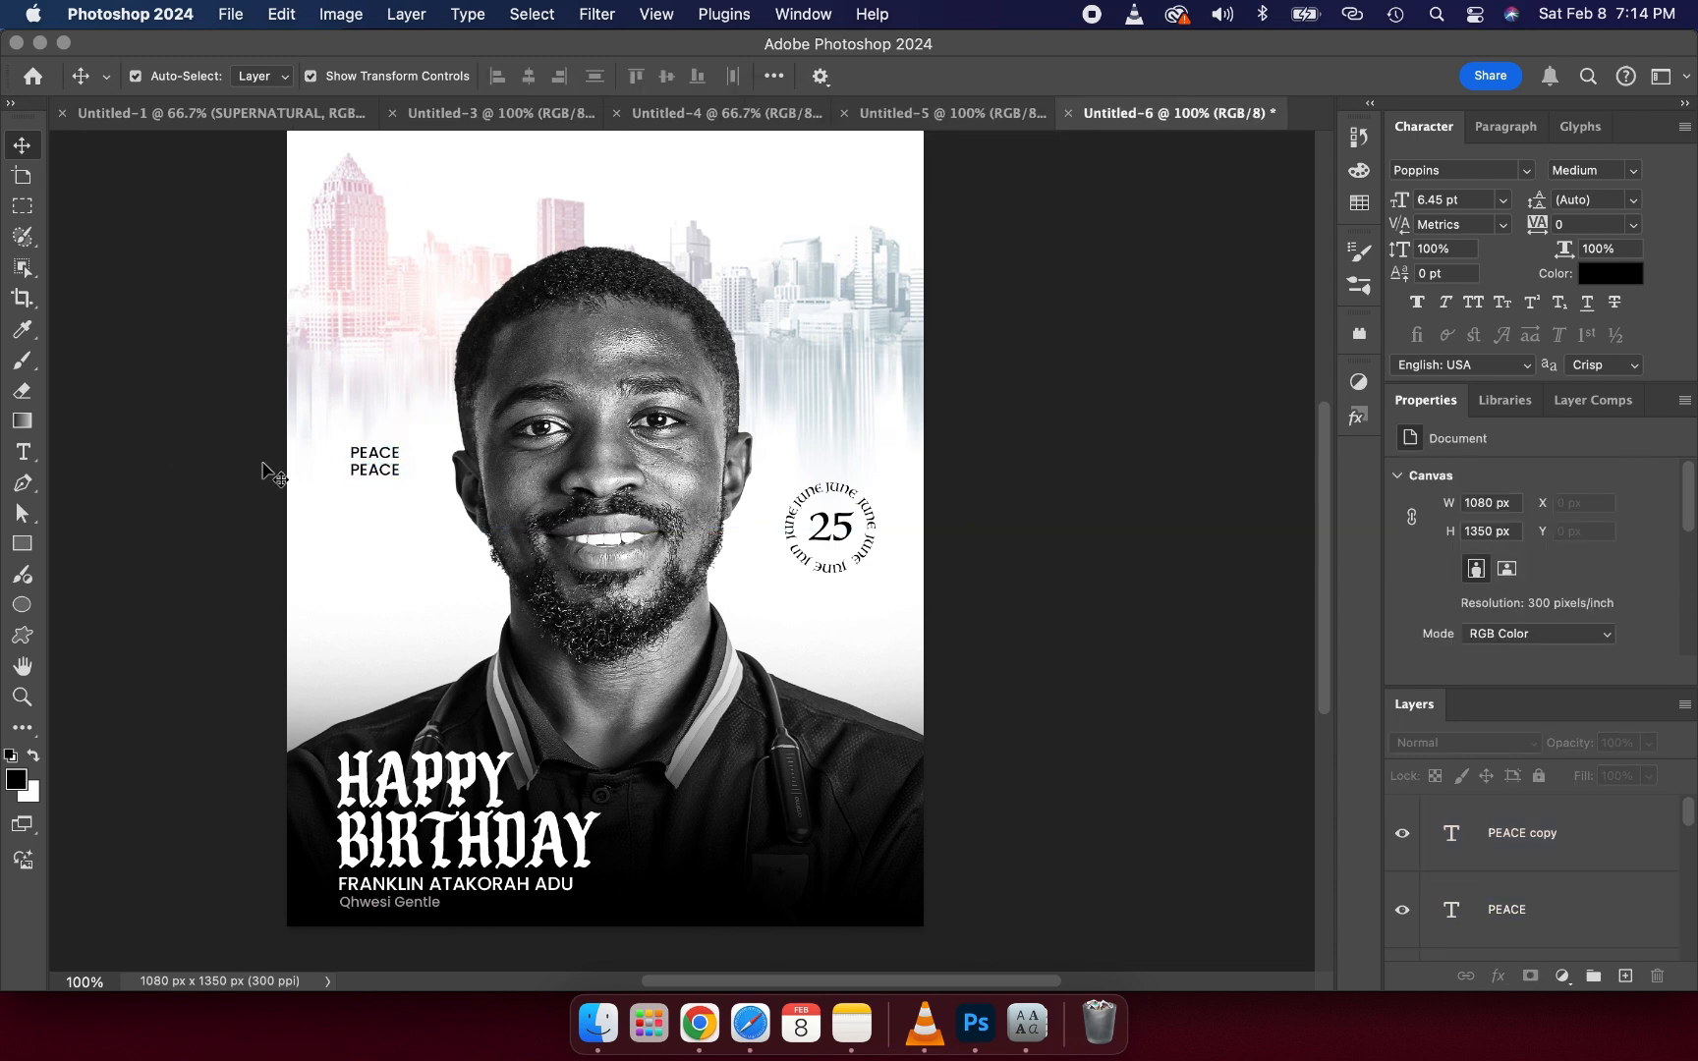
- Replace the second line's text with BLESSINGS and commit it
double_click(383, 476)
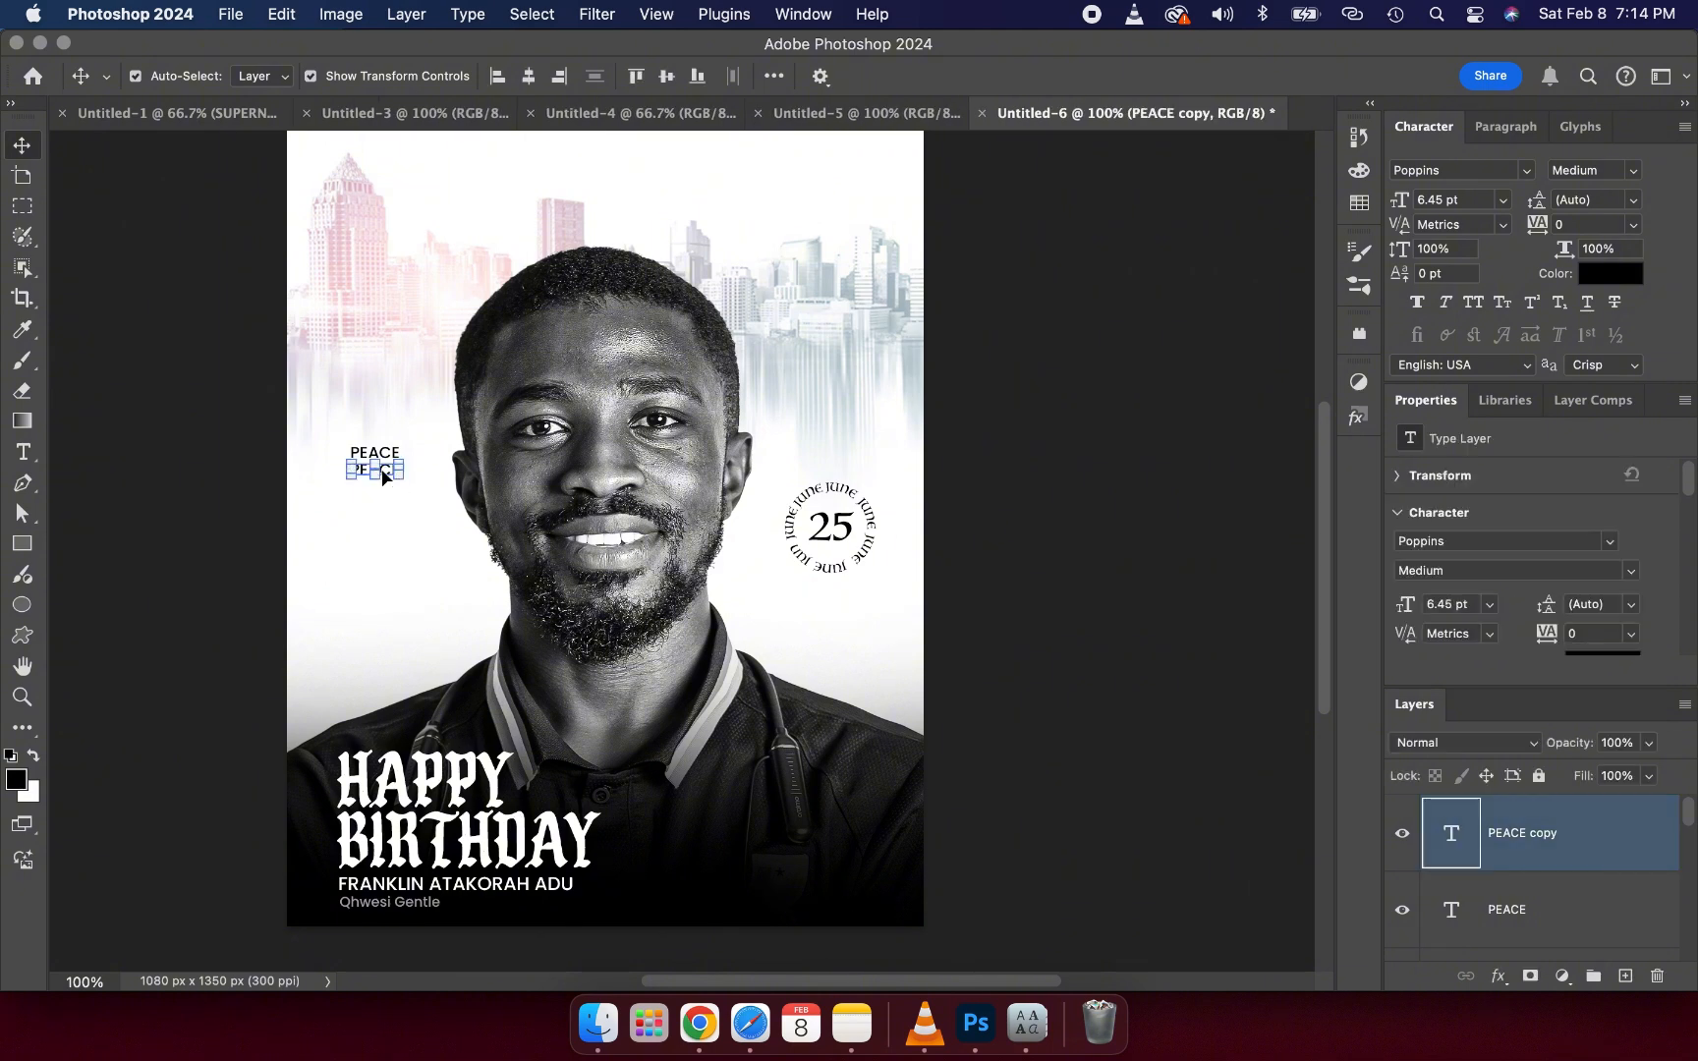
text(B)
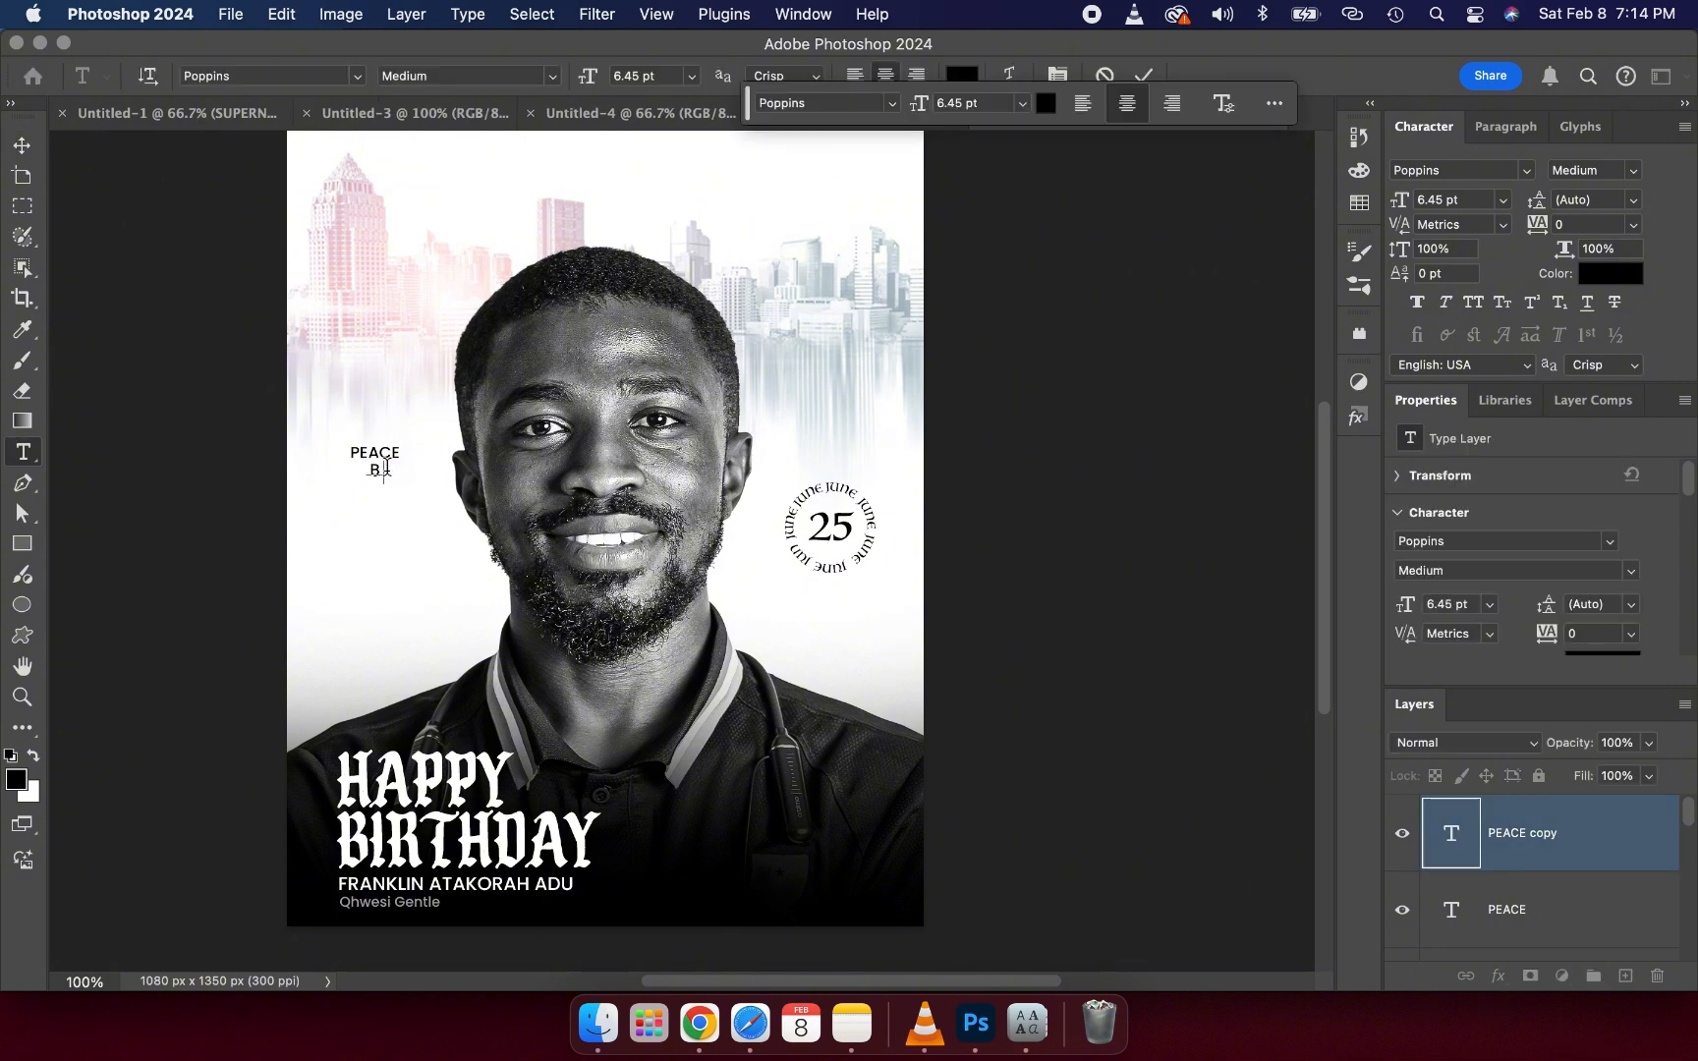
text(LESSINGS)
click(1146, 69)
key(v)
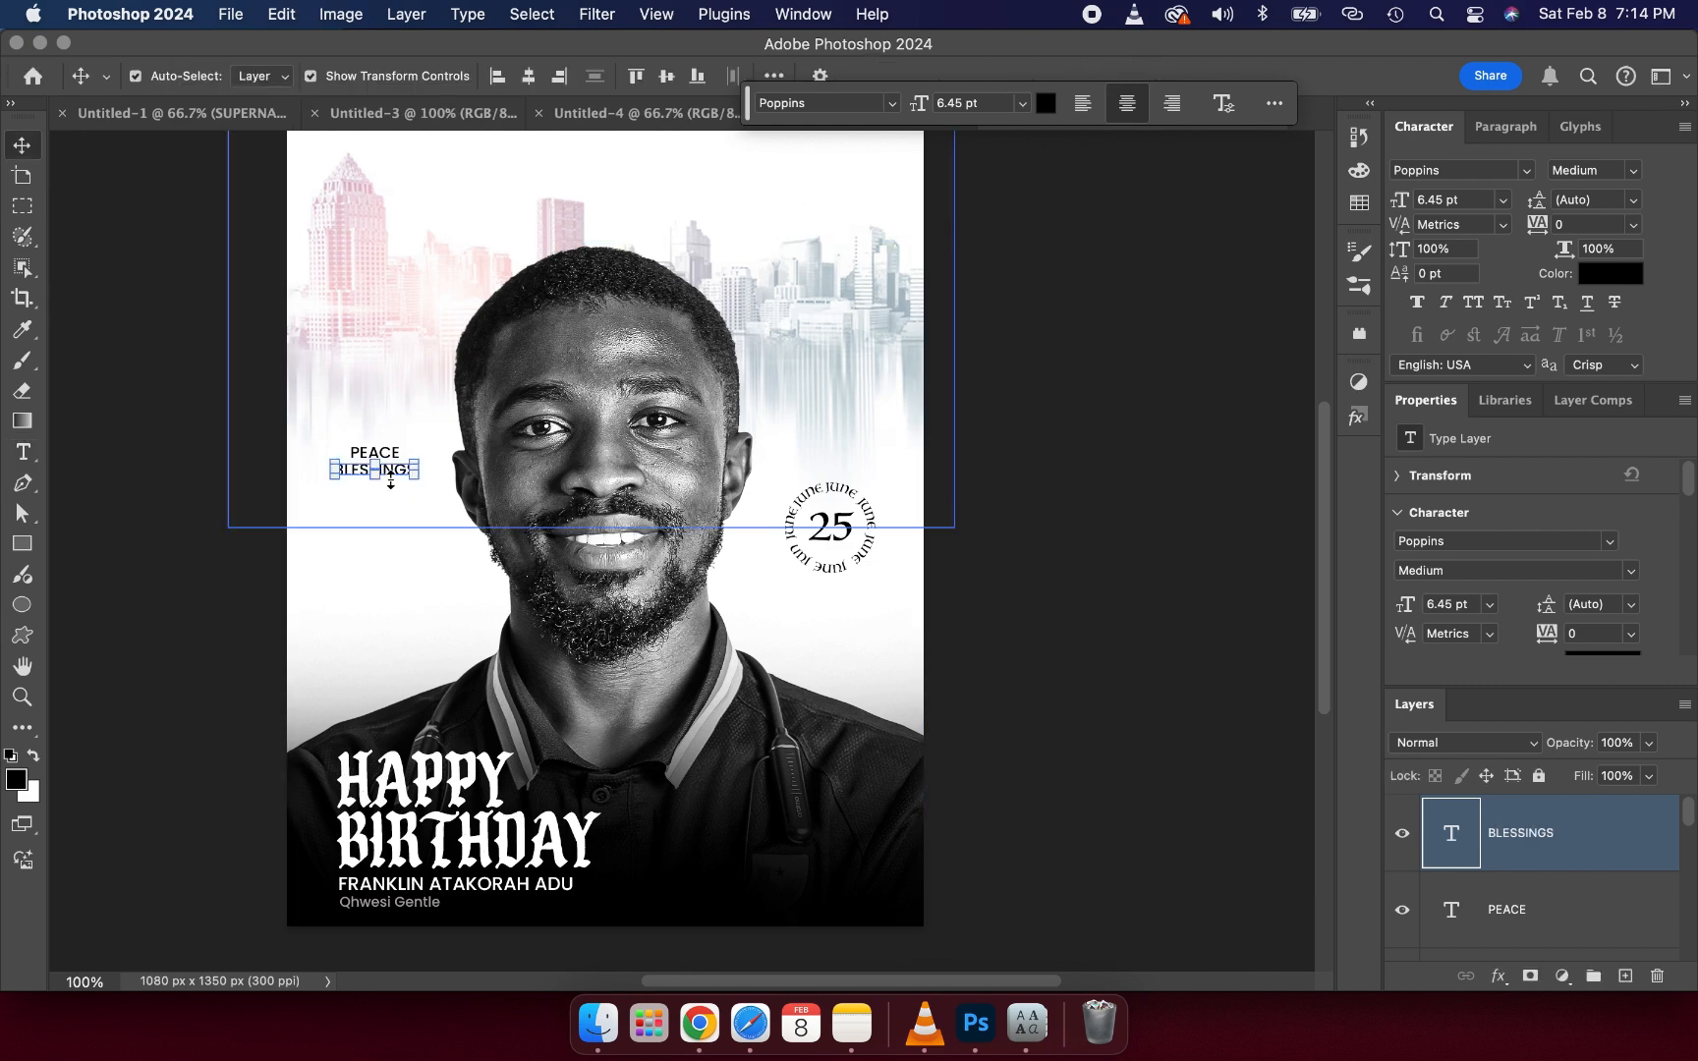
- Duplicate the BLESSINGS layer and move the copy down to form a third line
drag(394, 475, 409, 477)
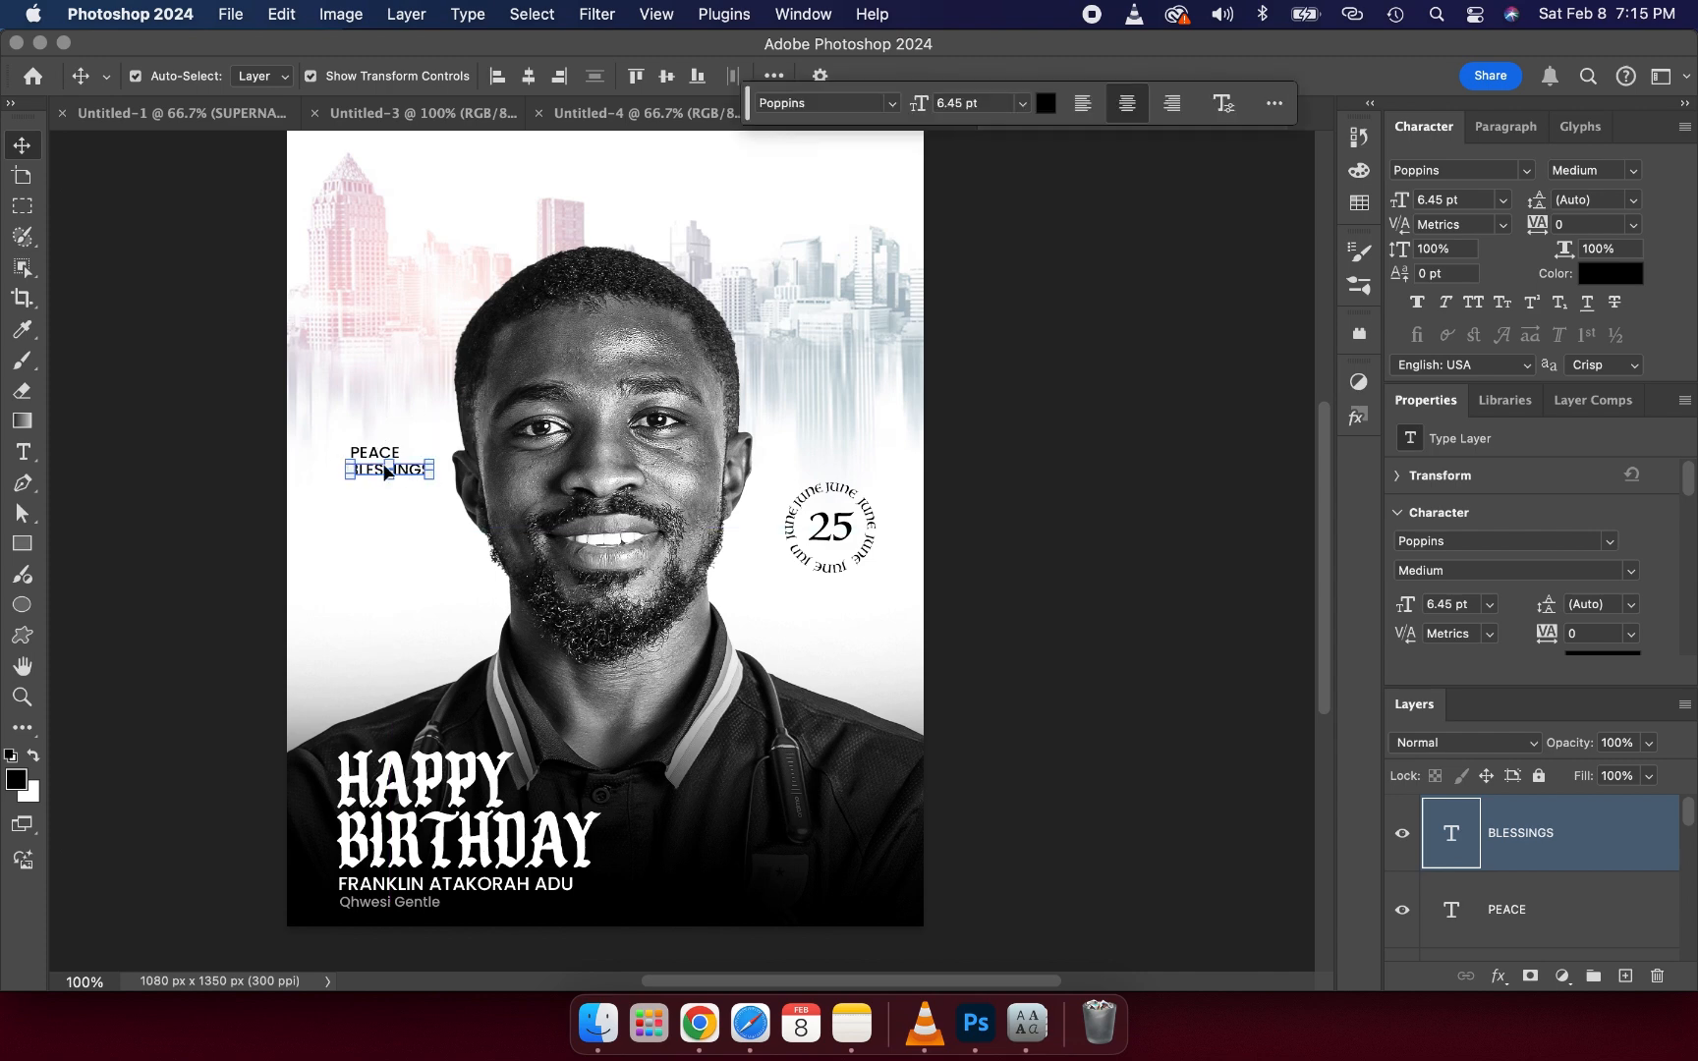
key(super+j)
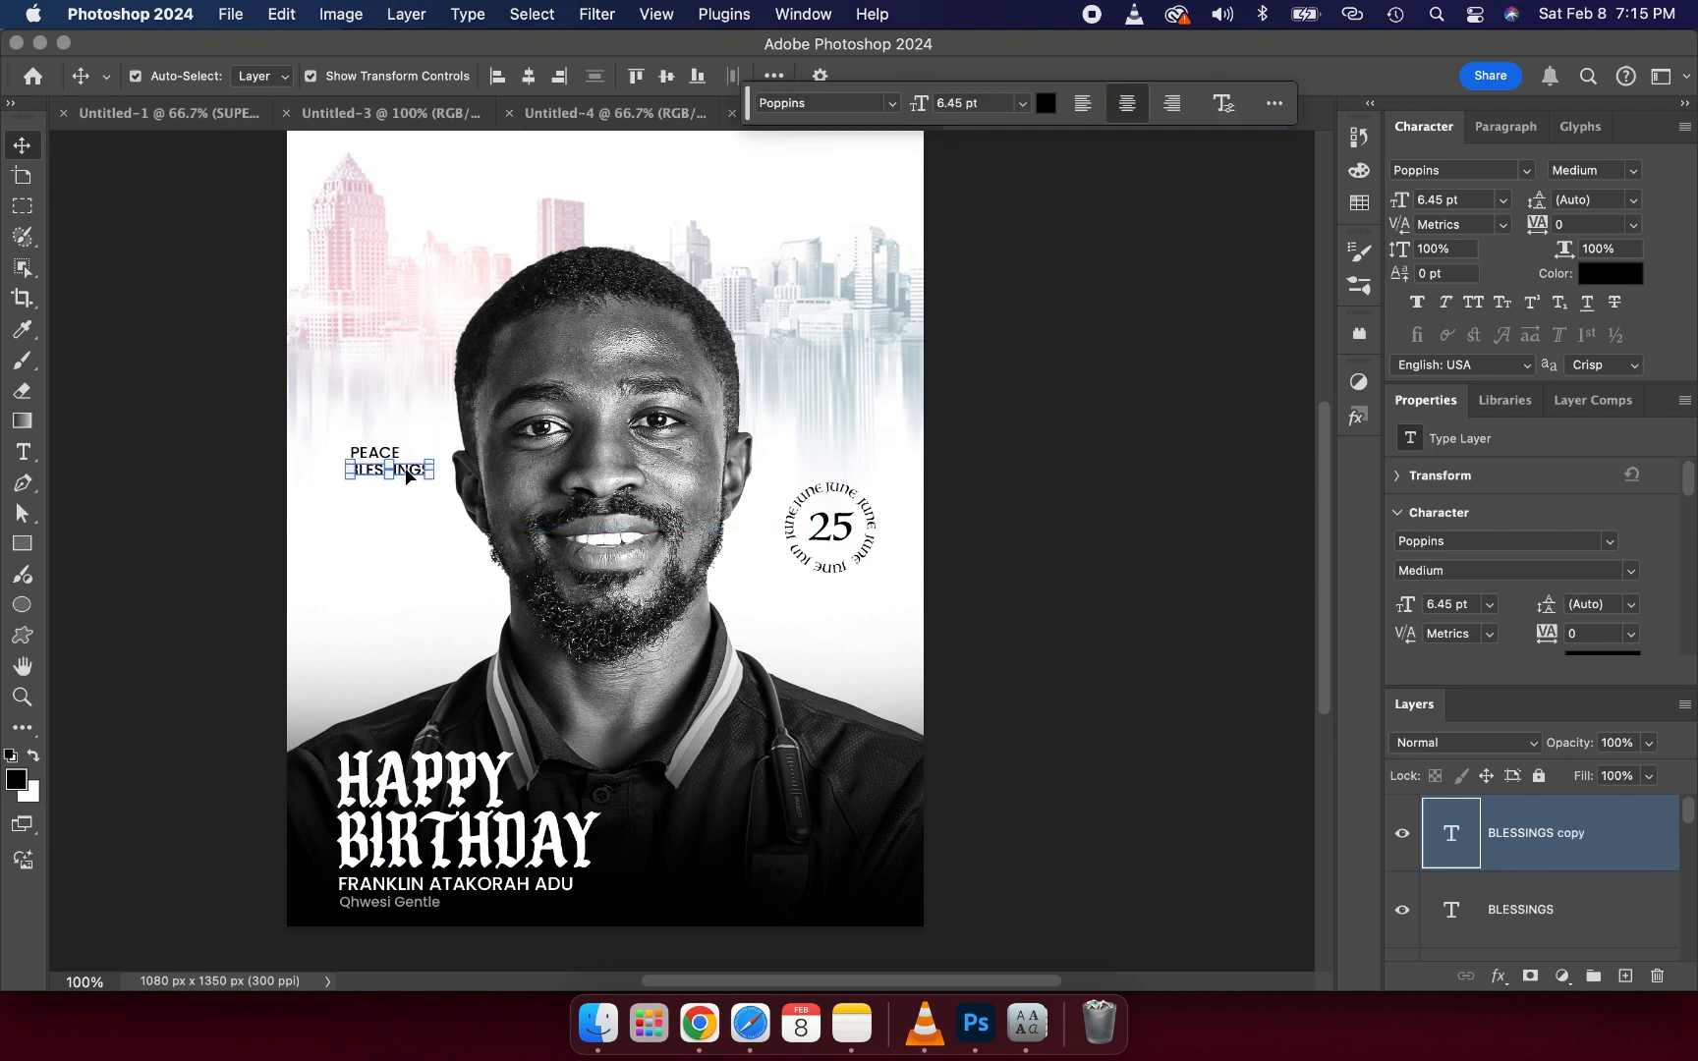
drag(405, 477, 414, 495)
double_click(405, 489)
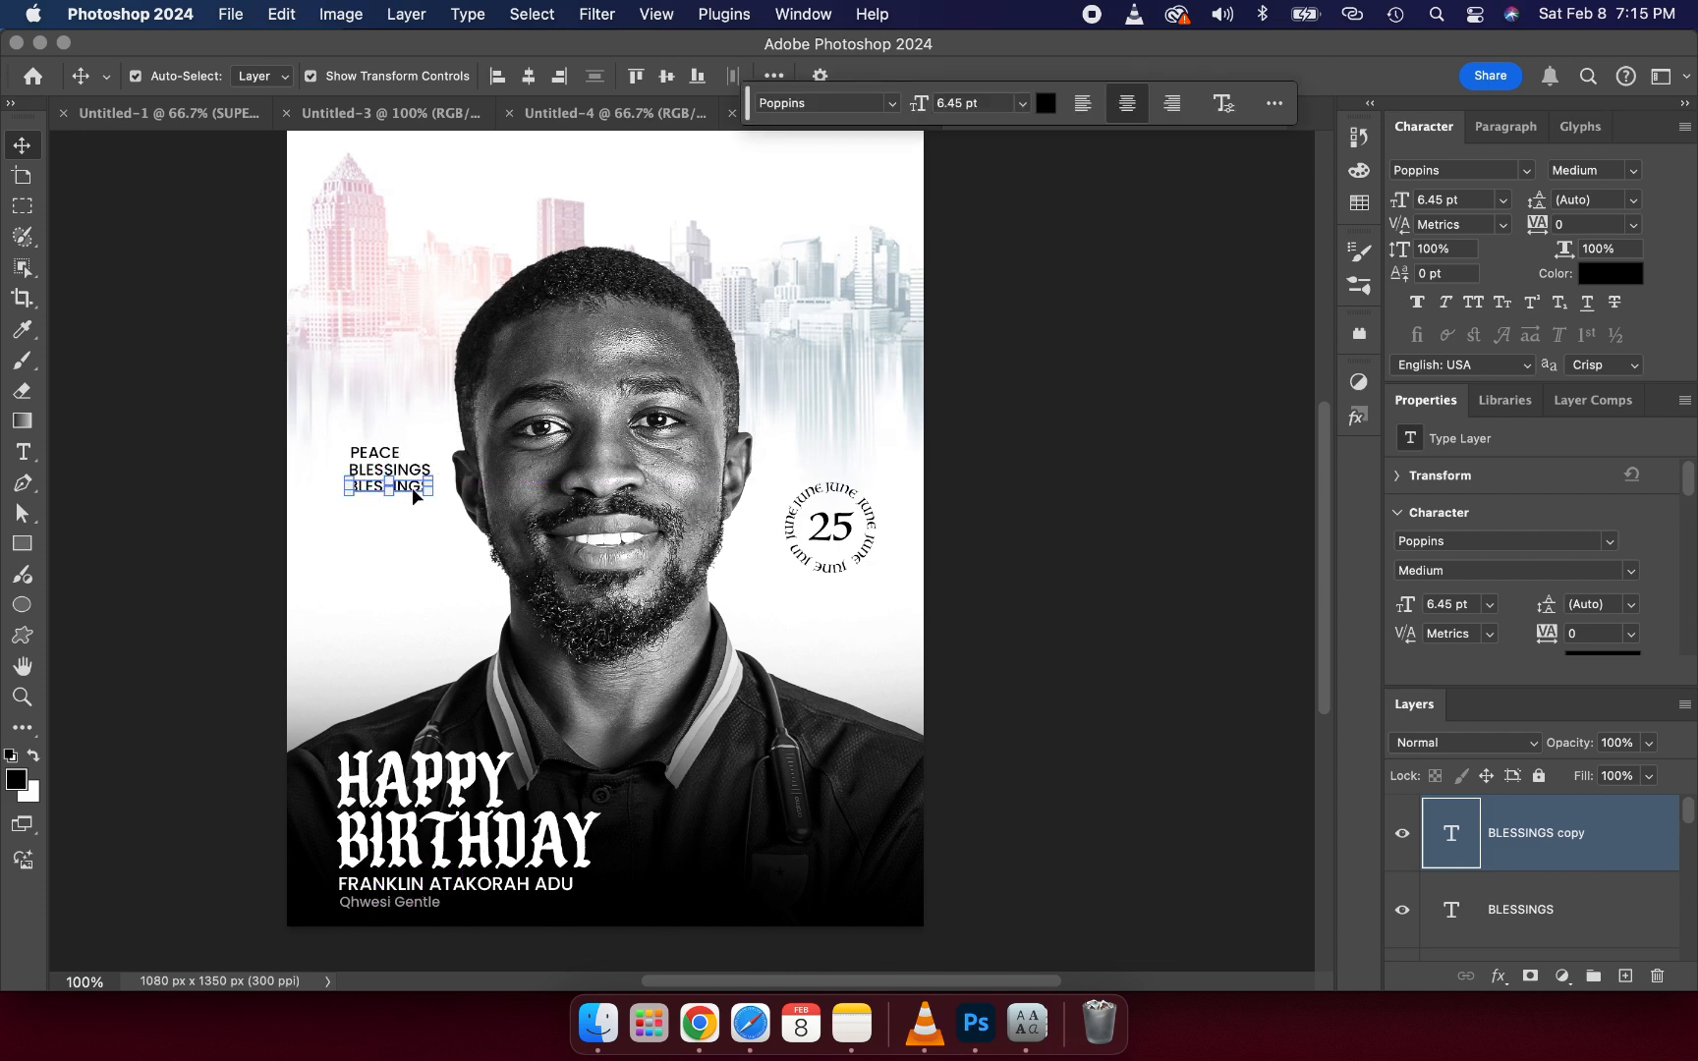
click(273, 453)
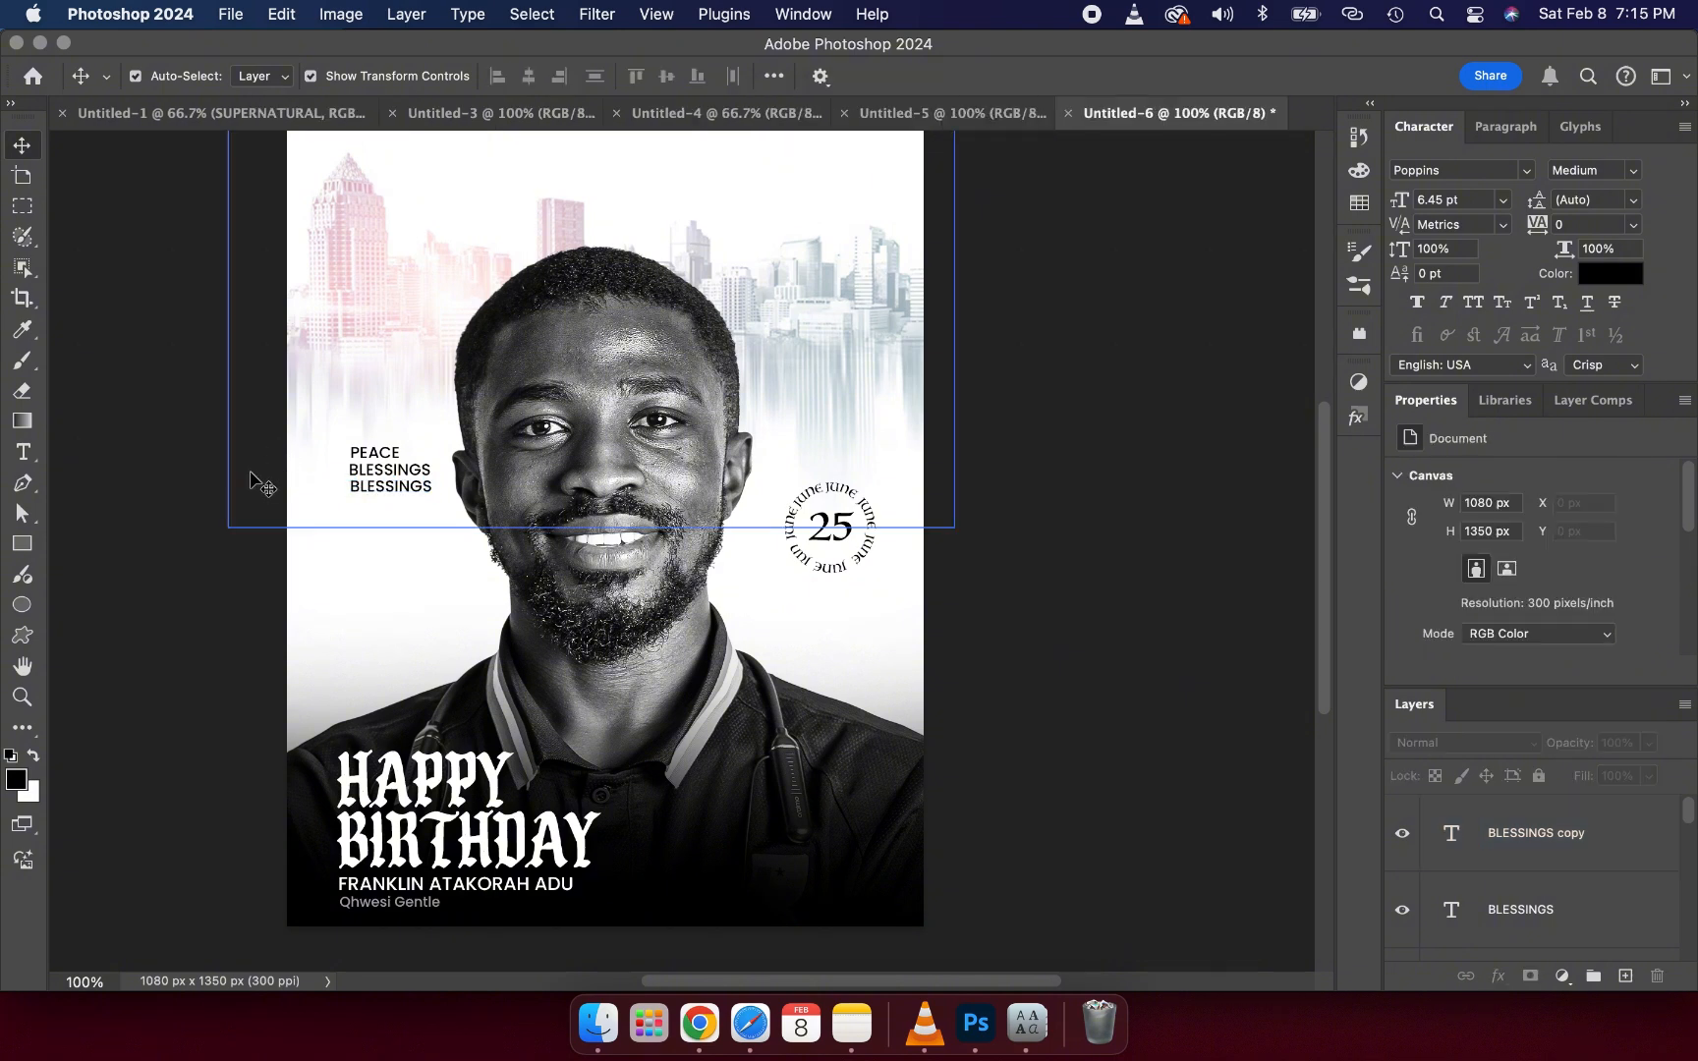
- Replace the third line's text with CREATIVITY and commit it
click(373, 493)
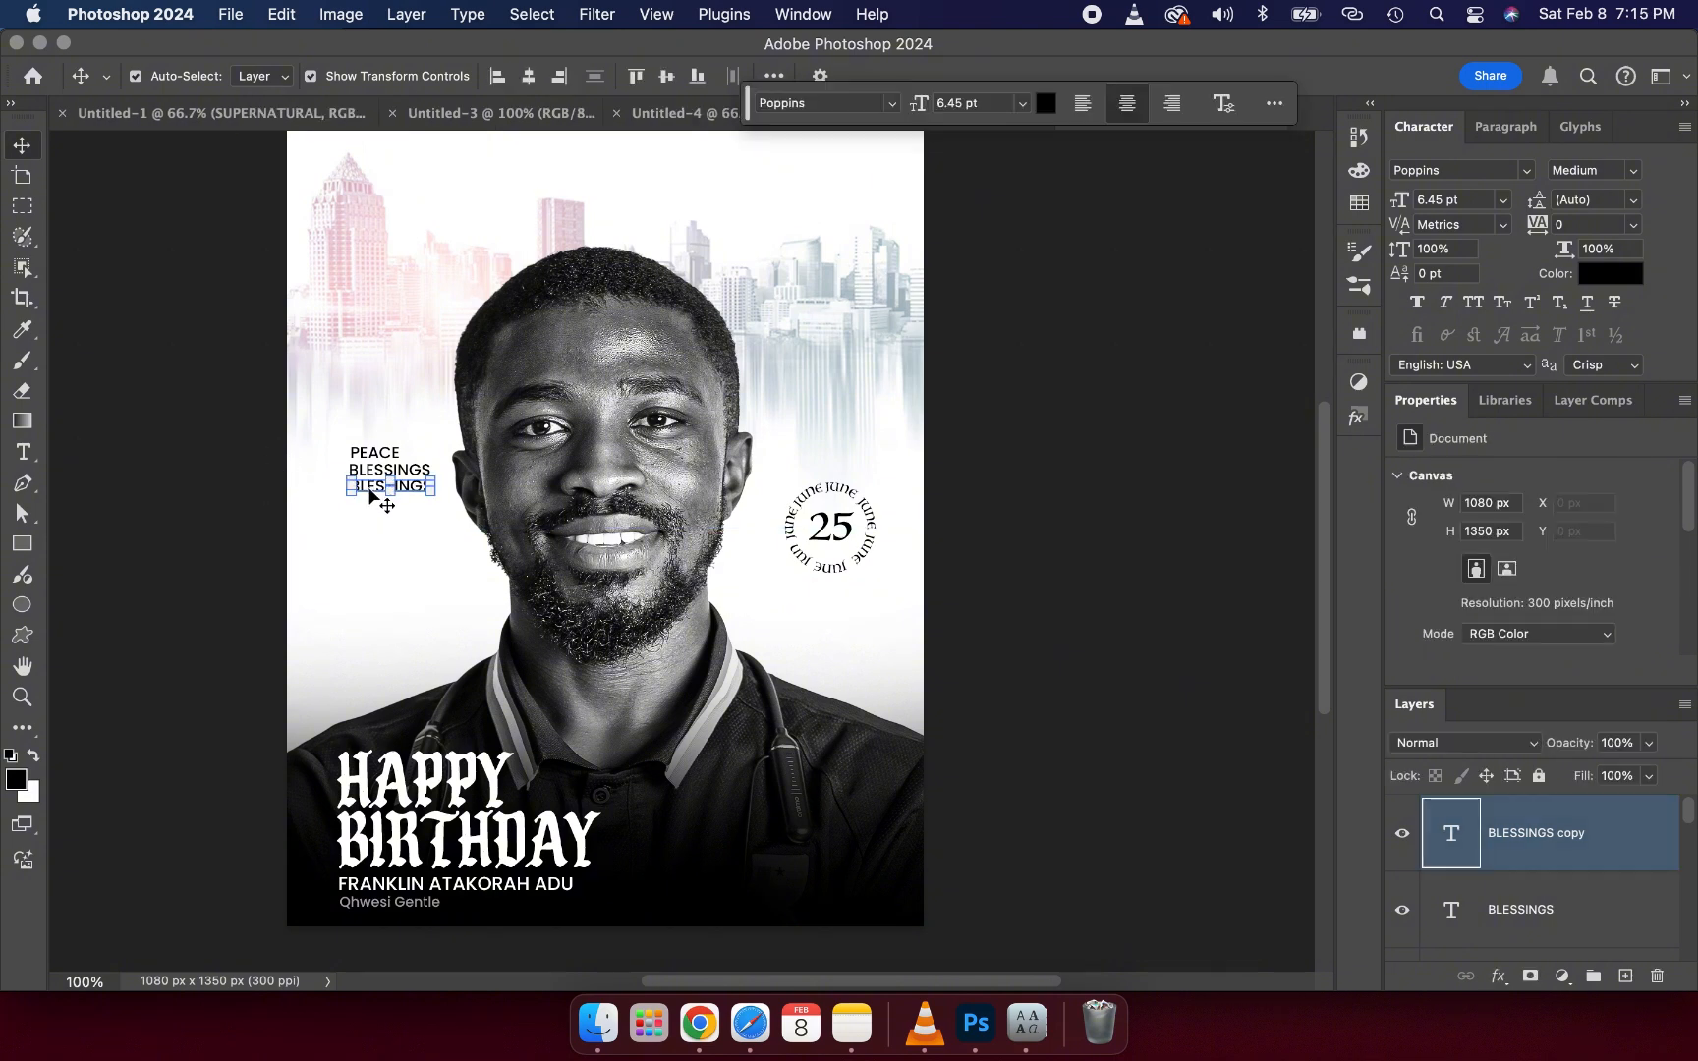
double_click(370, 494)
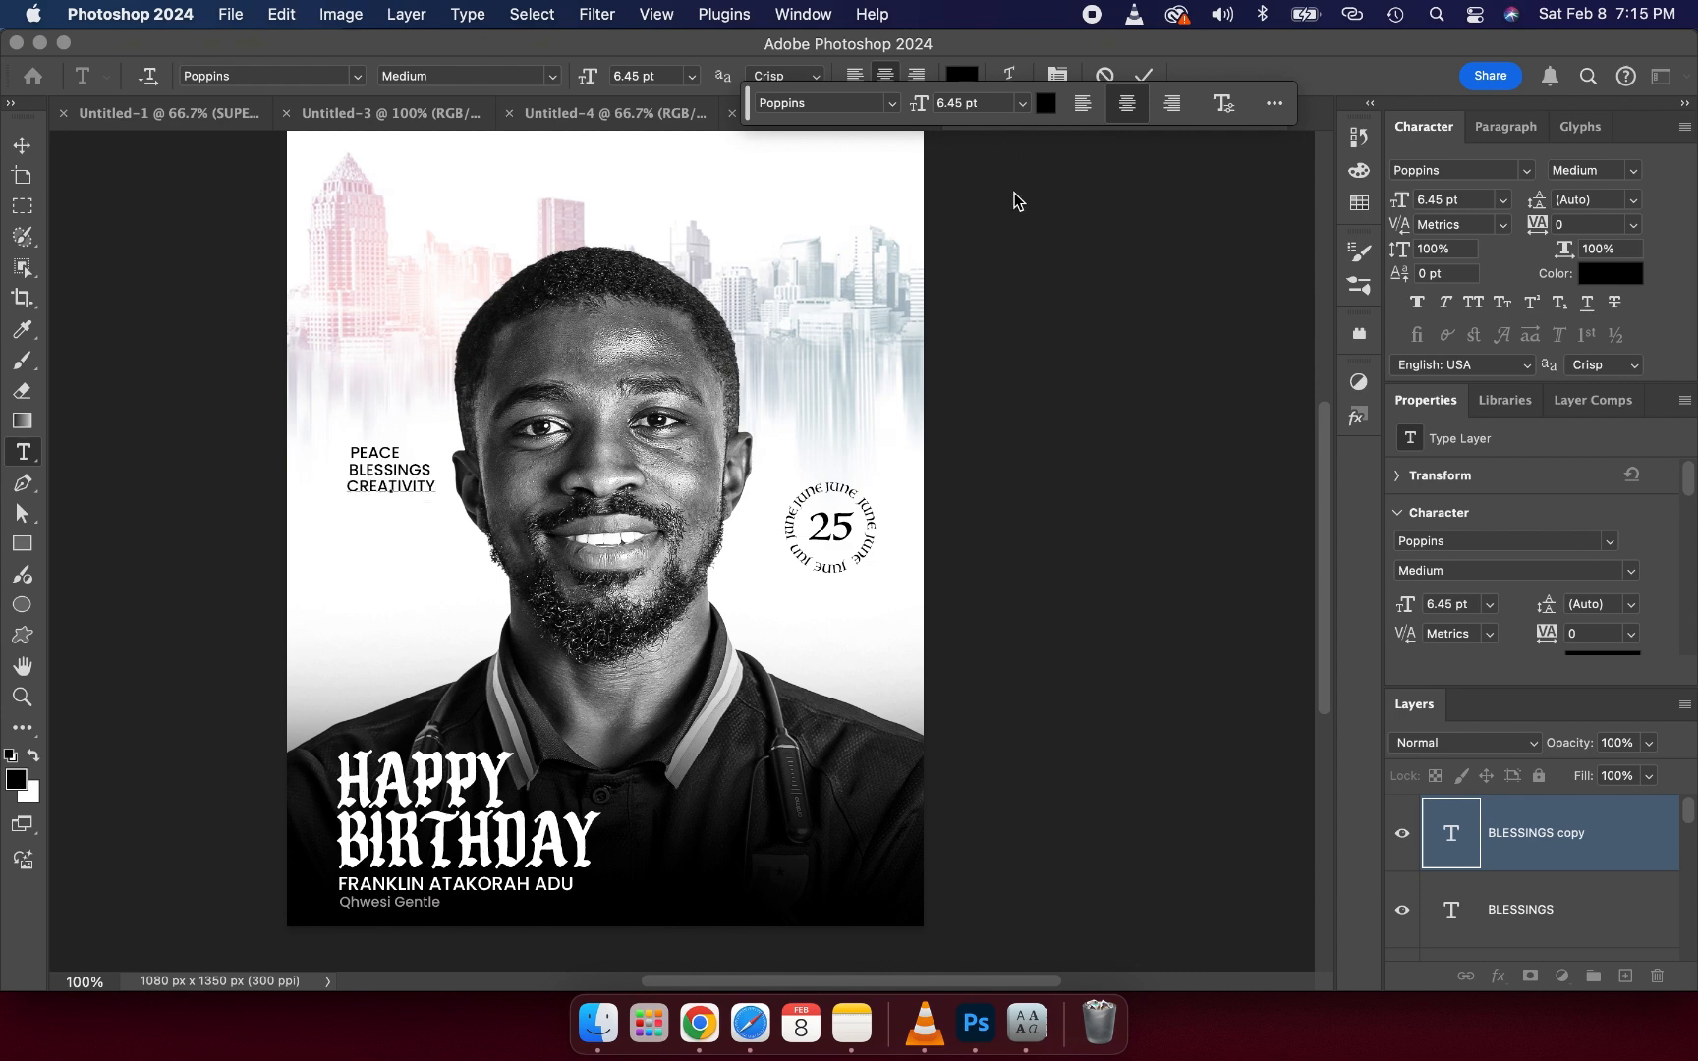
click(1143, 76)
key(v)
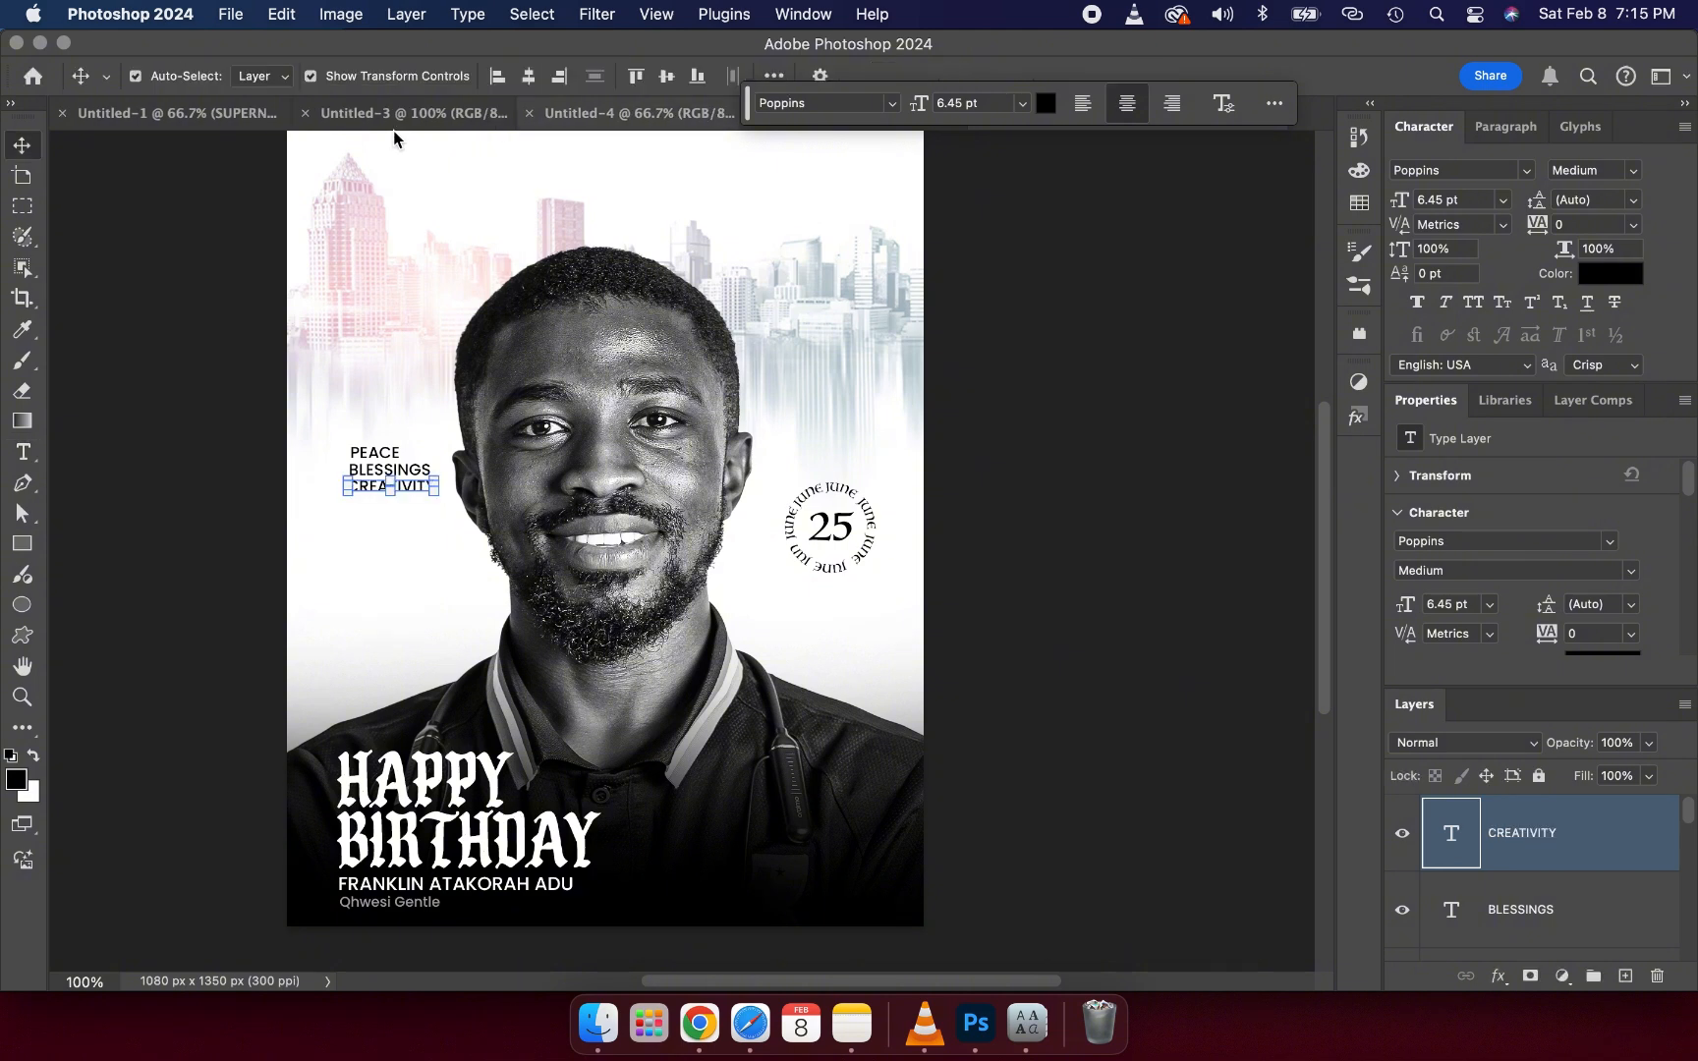
click(206, 420)
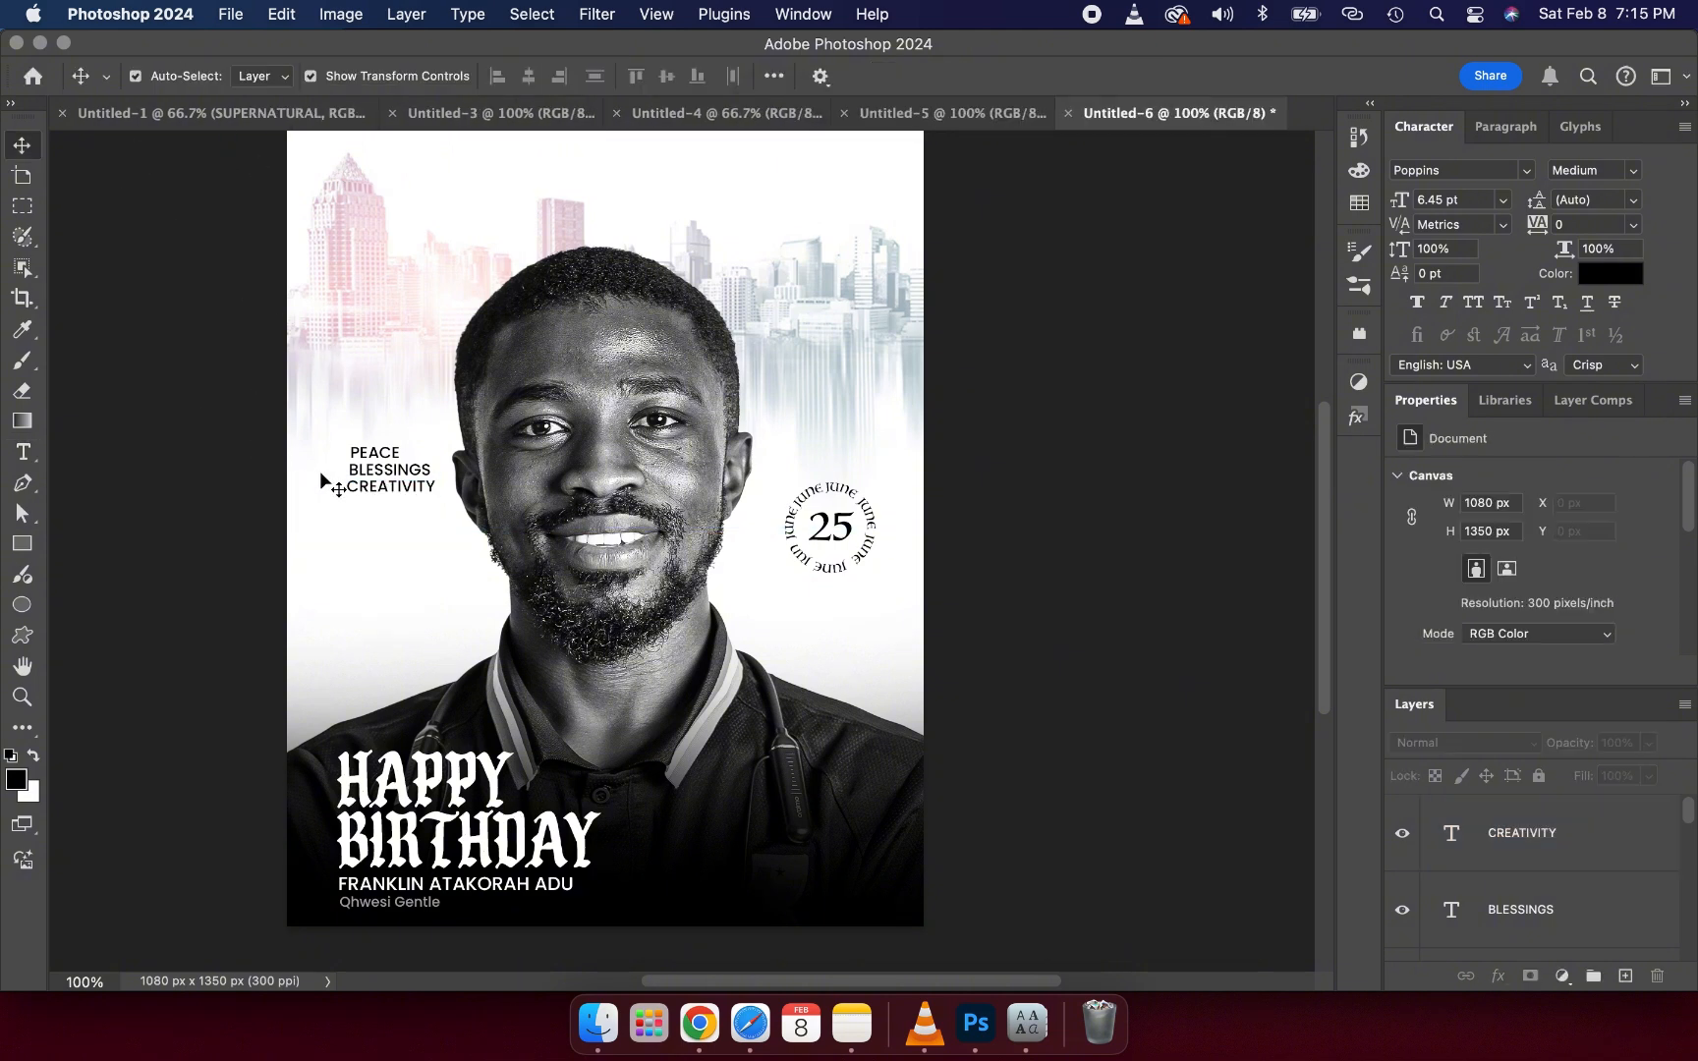
- Duplicate the CREATIVITY layer and move the copy down to form a fourth line
click(362, 487)
double_click(357, 485)
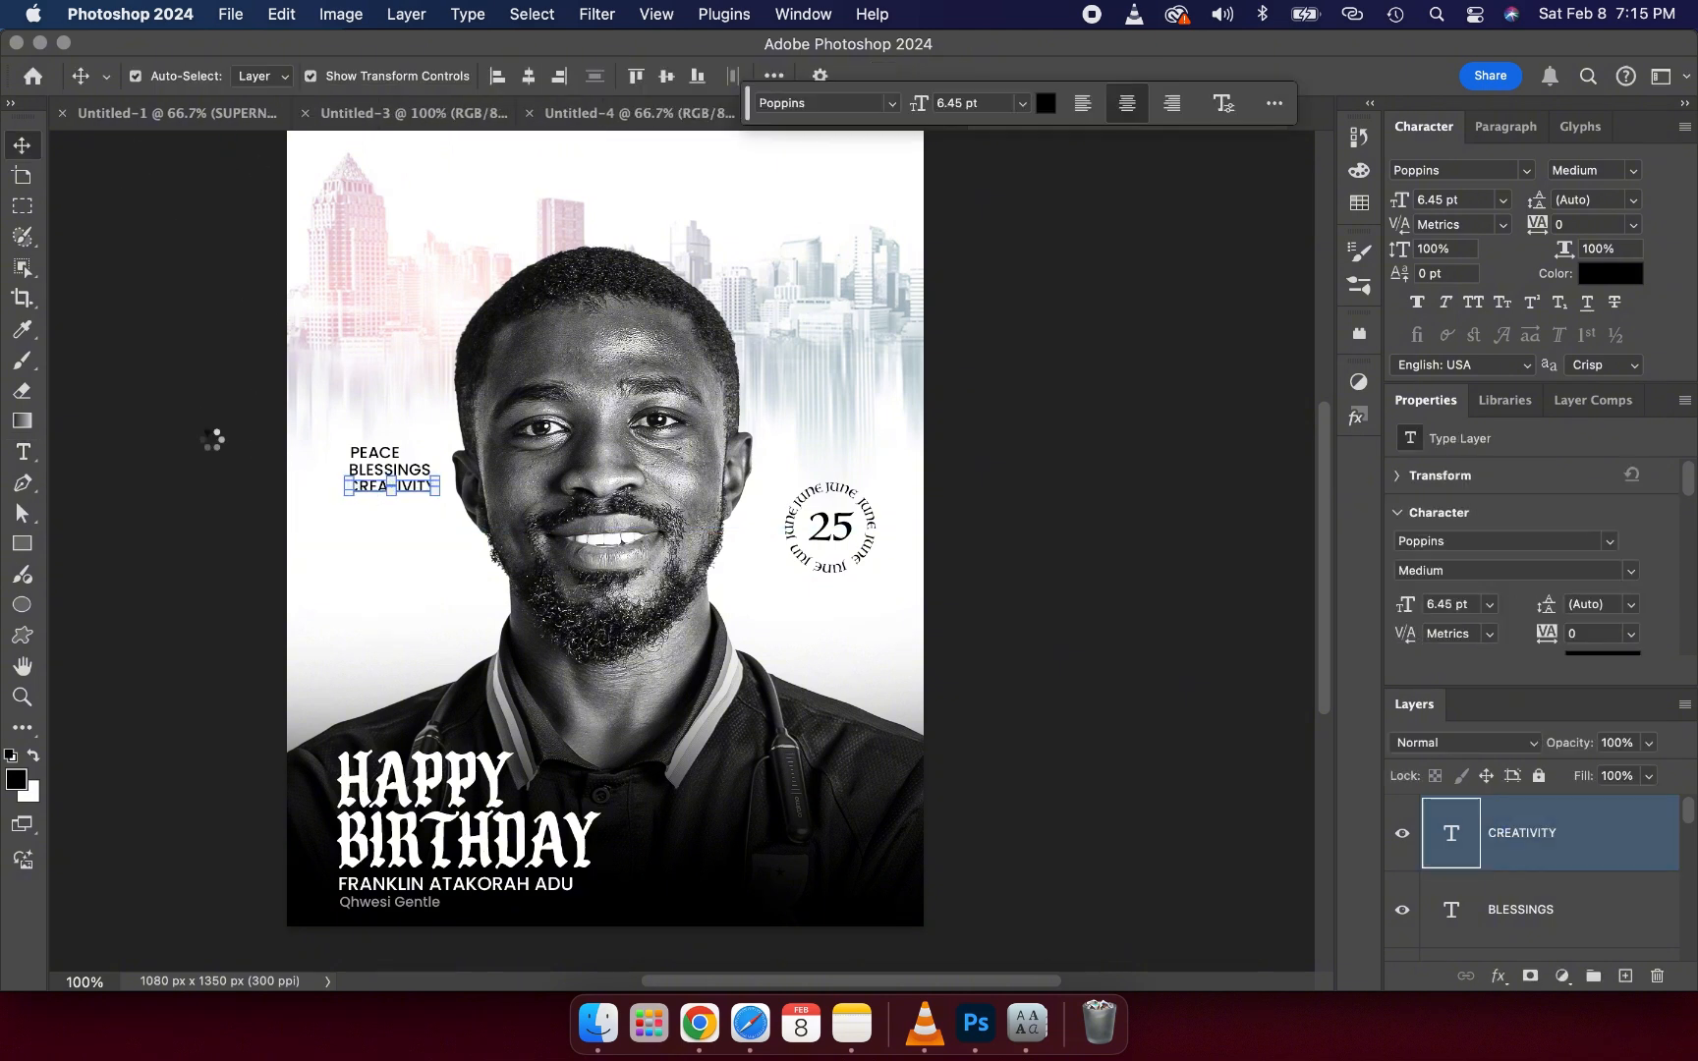
click(212, 440)
click(211, 440)
click(383, 495)
key(super+j)
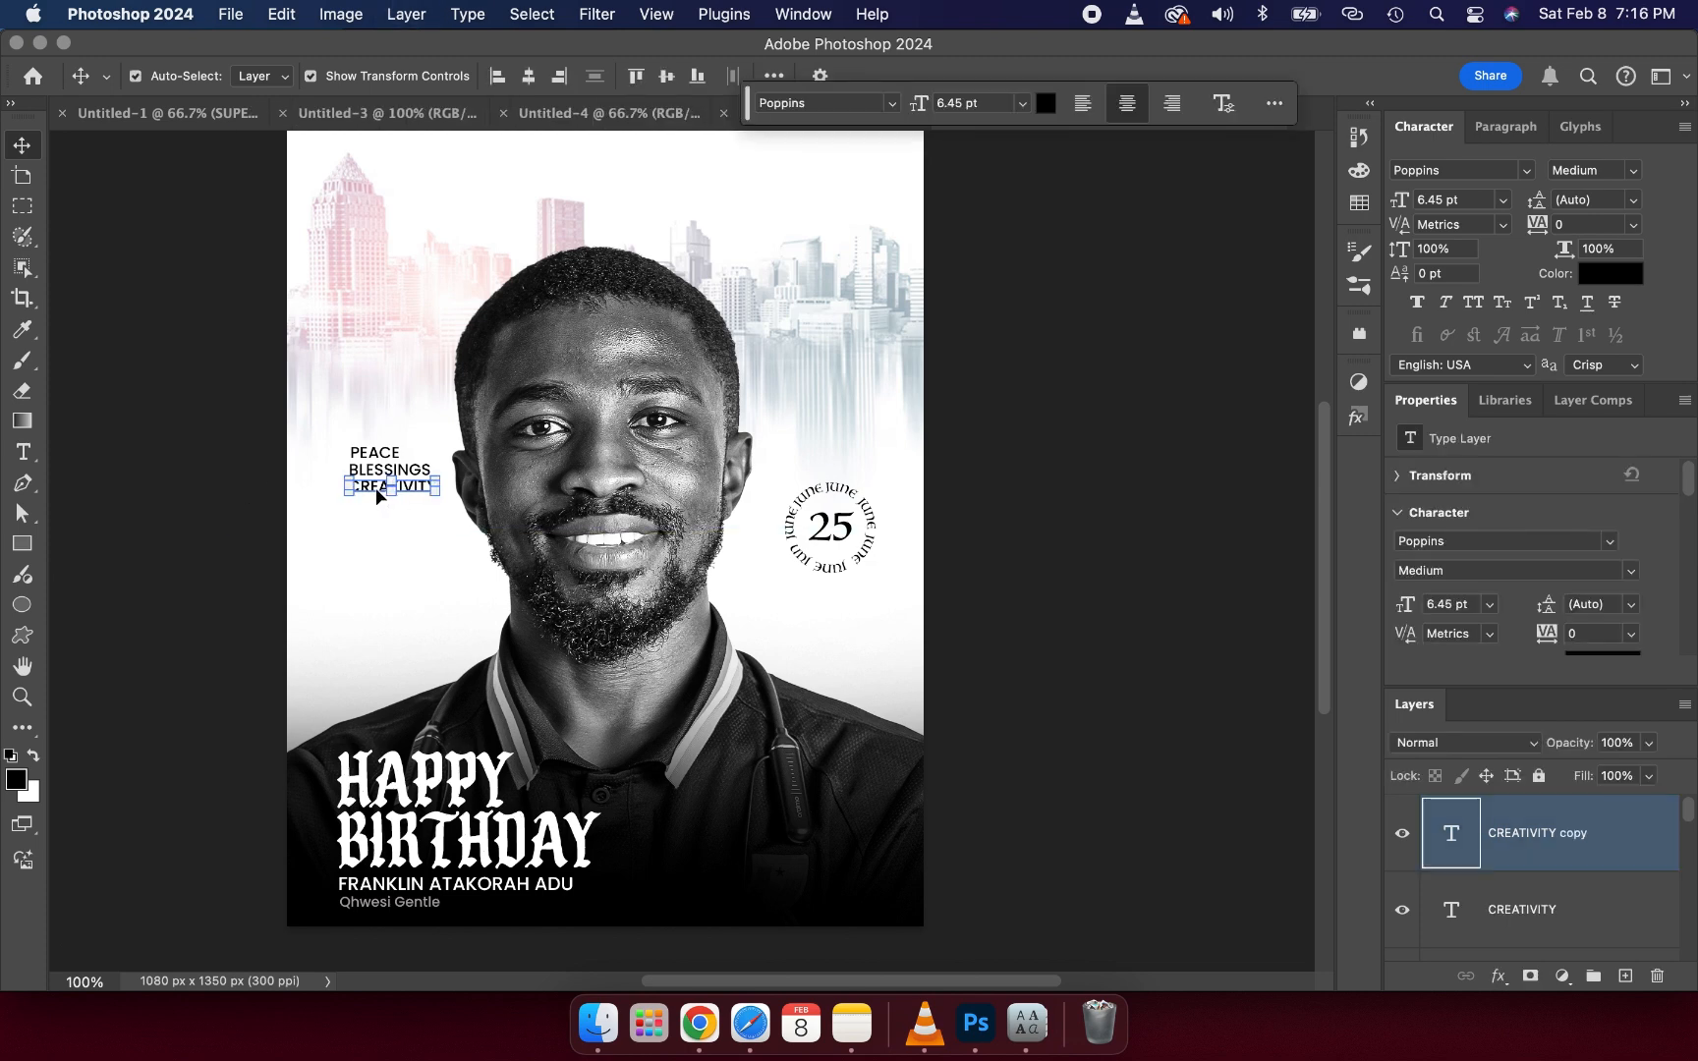
drag(374, 492, 373, 502)
key(super+z)
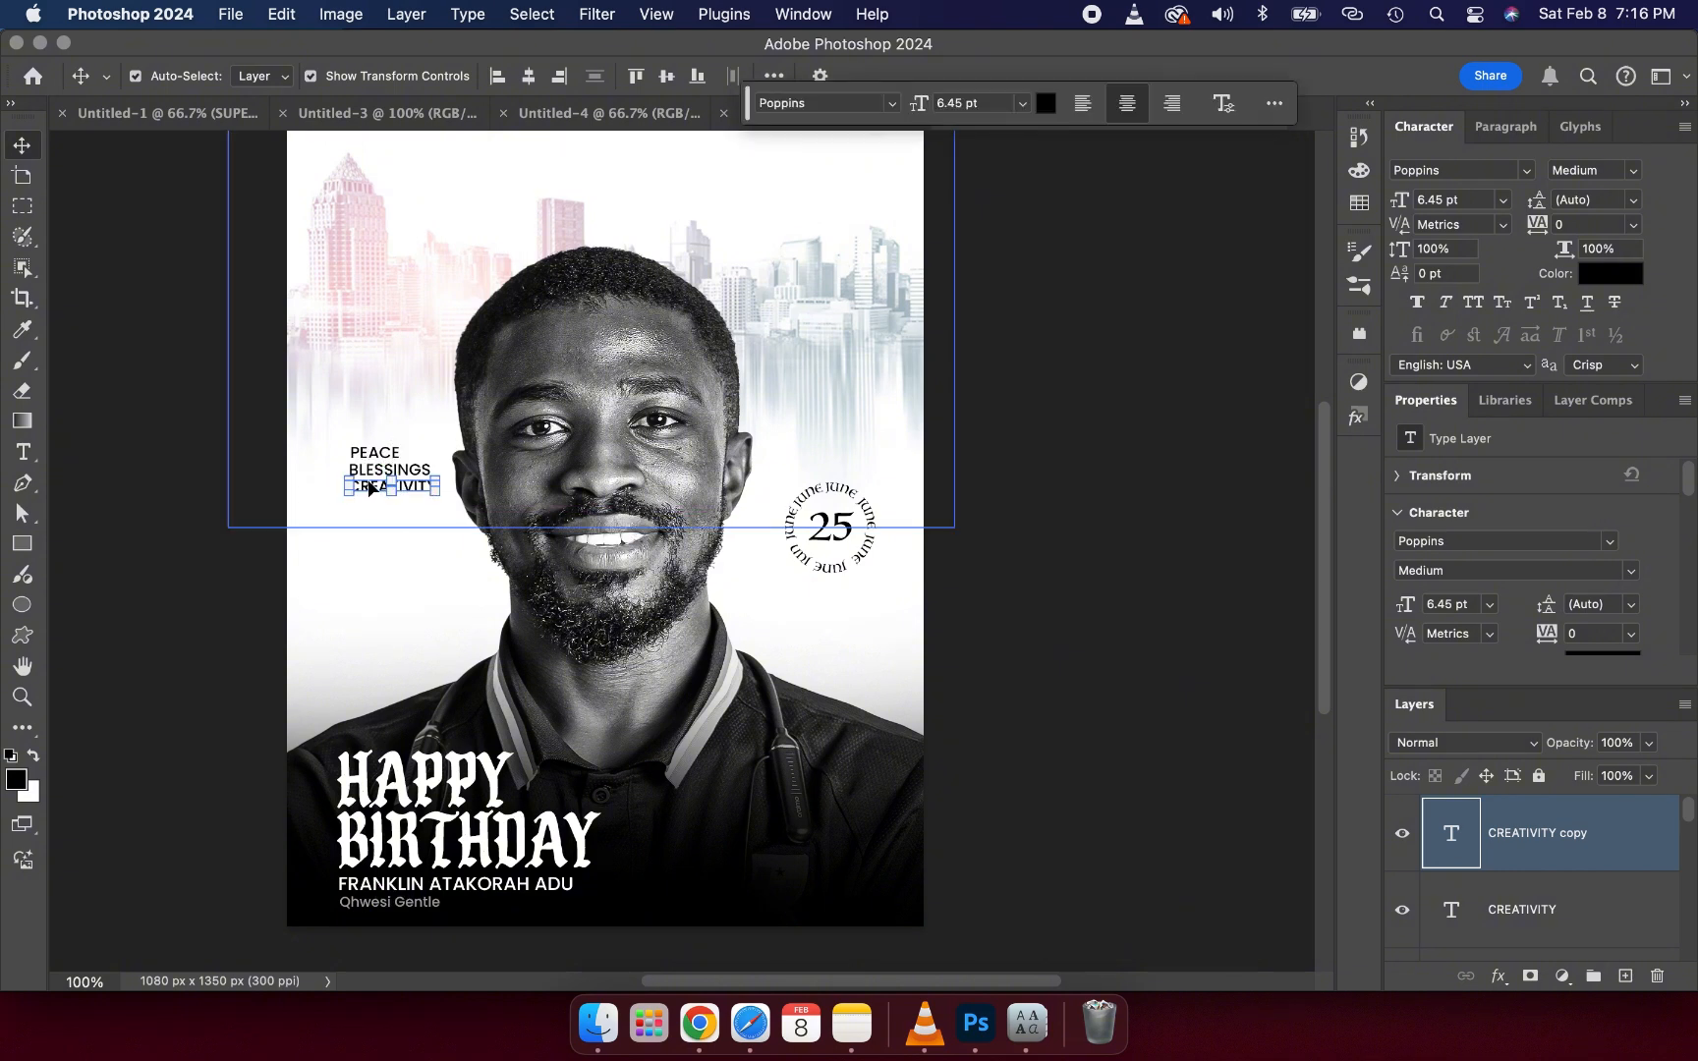
click(370, 499)
drag(369, 498, 371, 507)
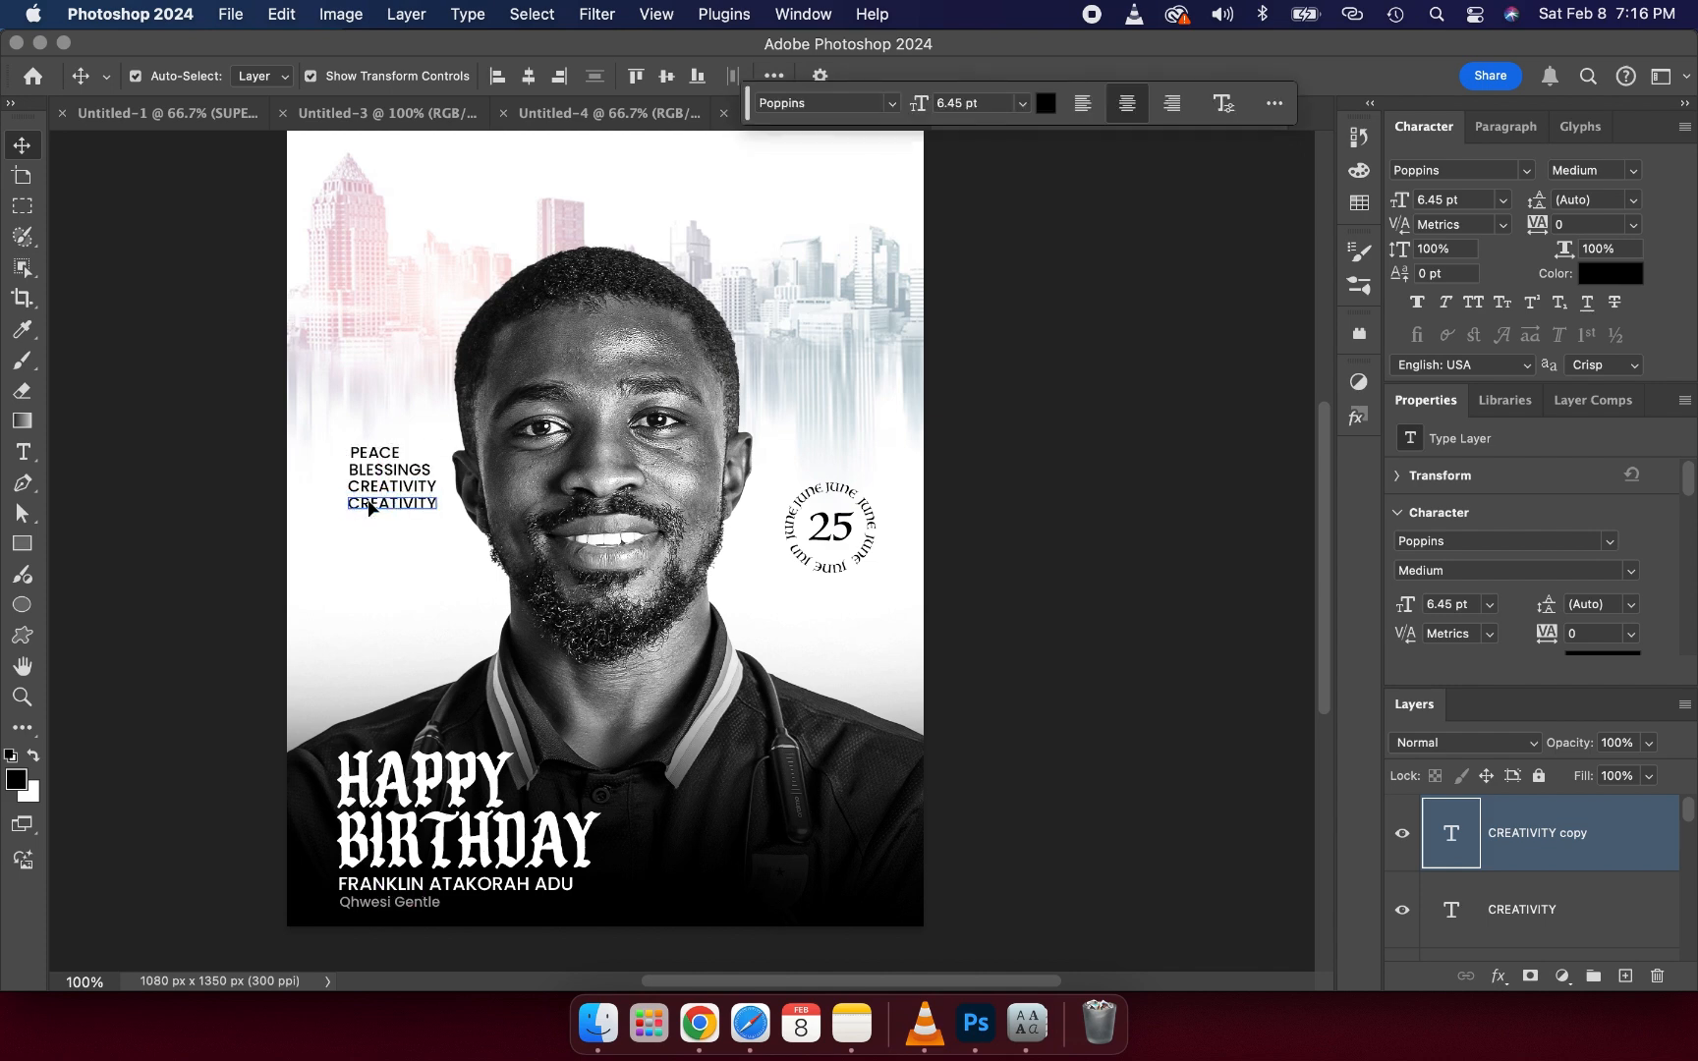
- Replace the fourth line's text with PROSPERITY and commit it
double_click(403, 513)
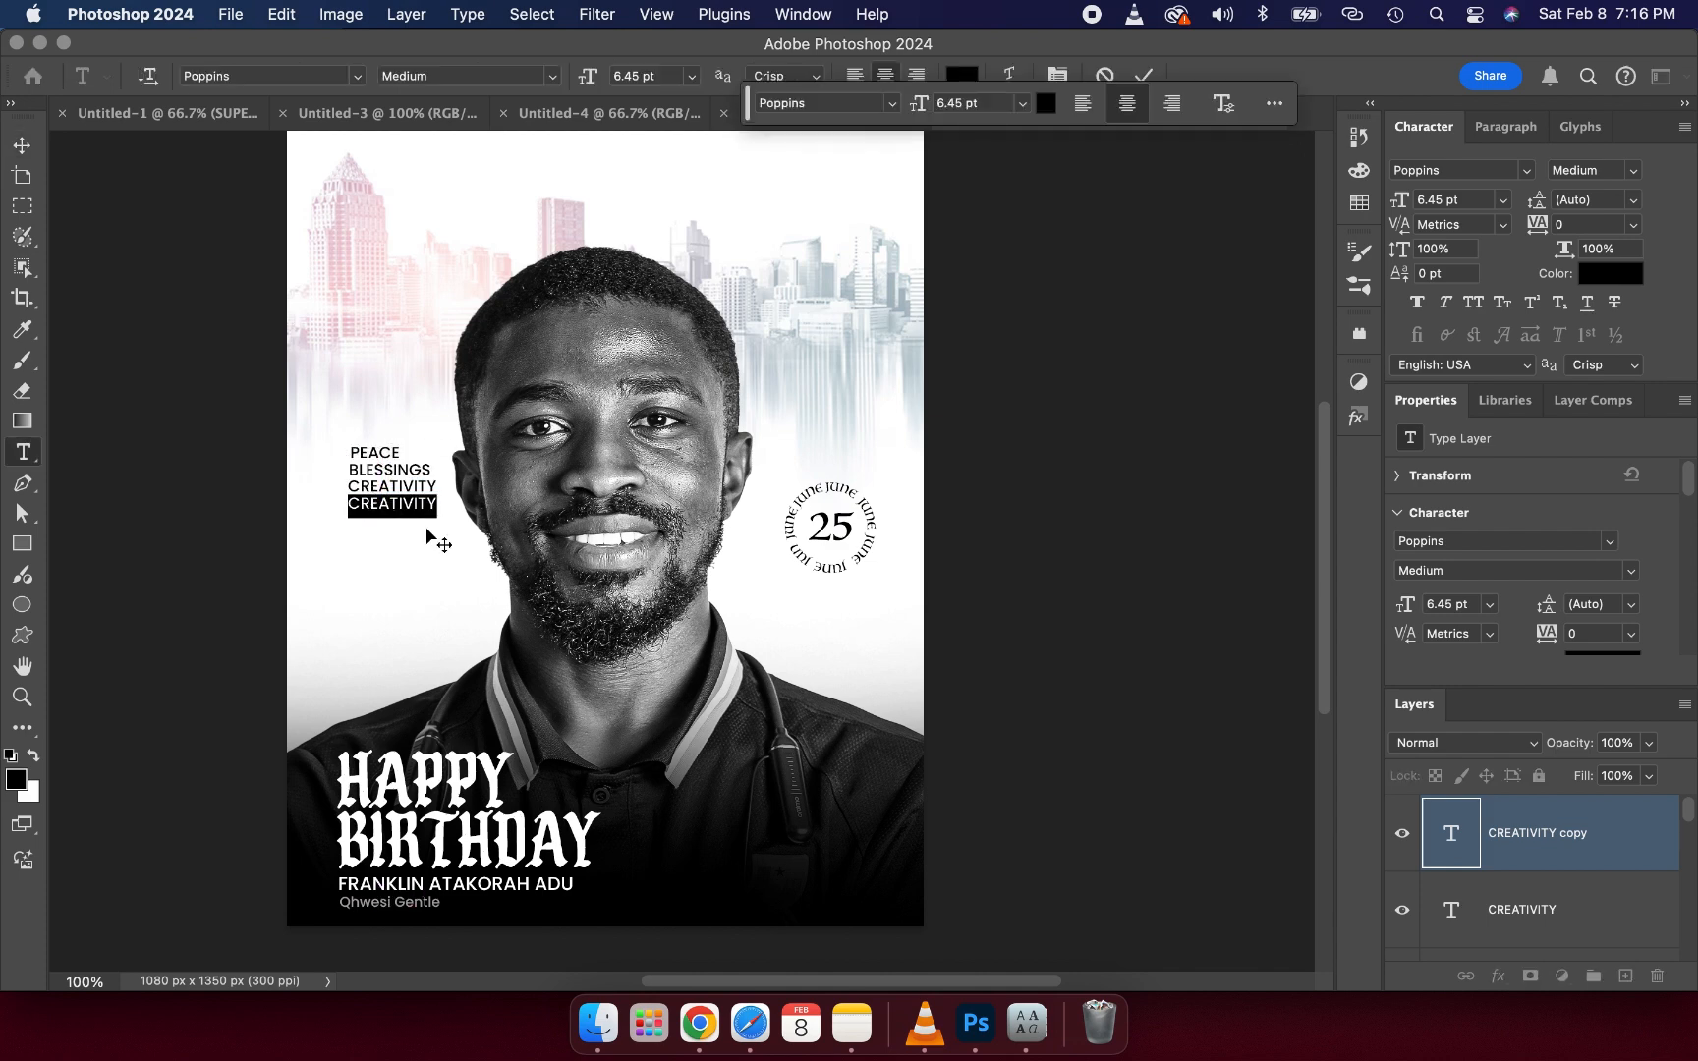
text(PROSPER)
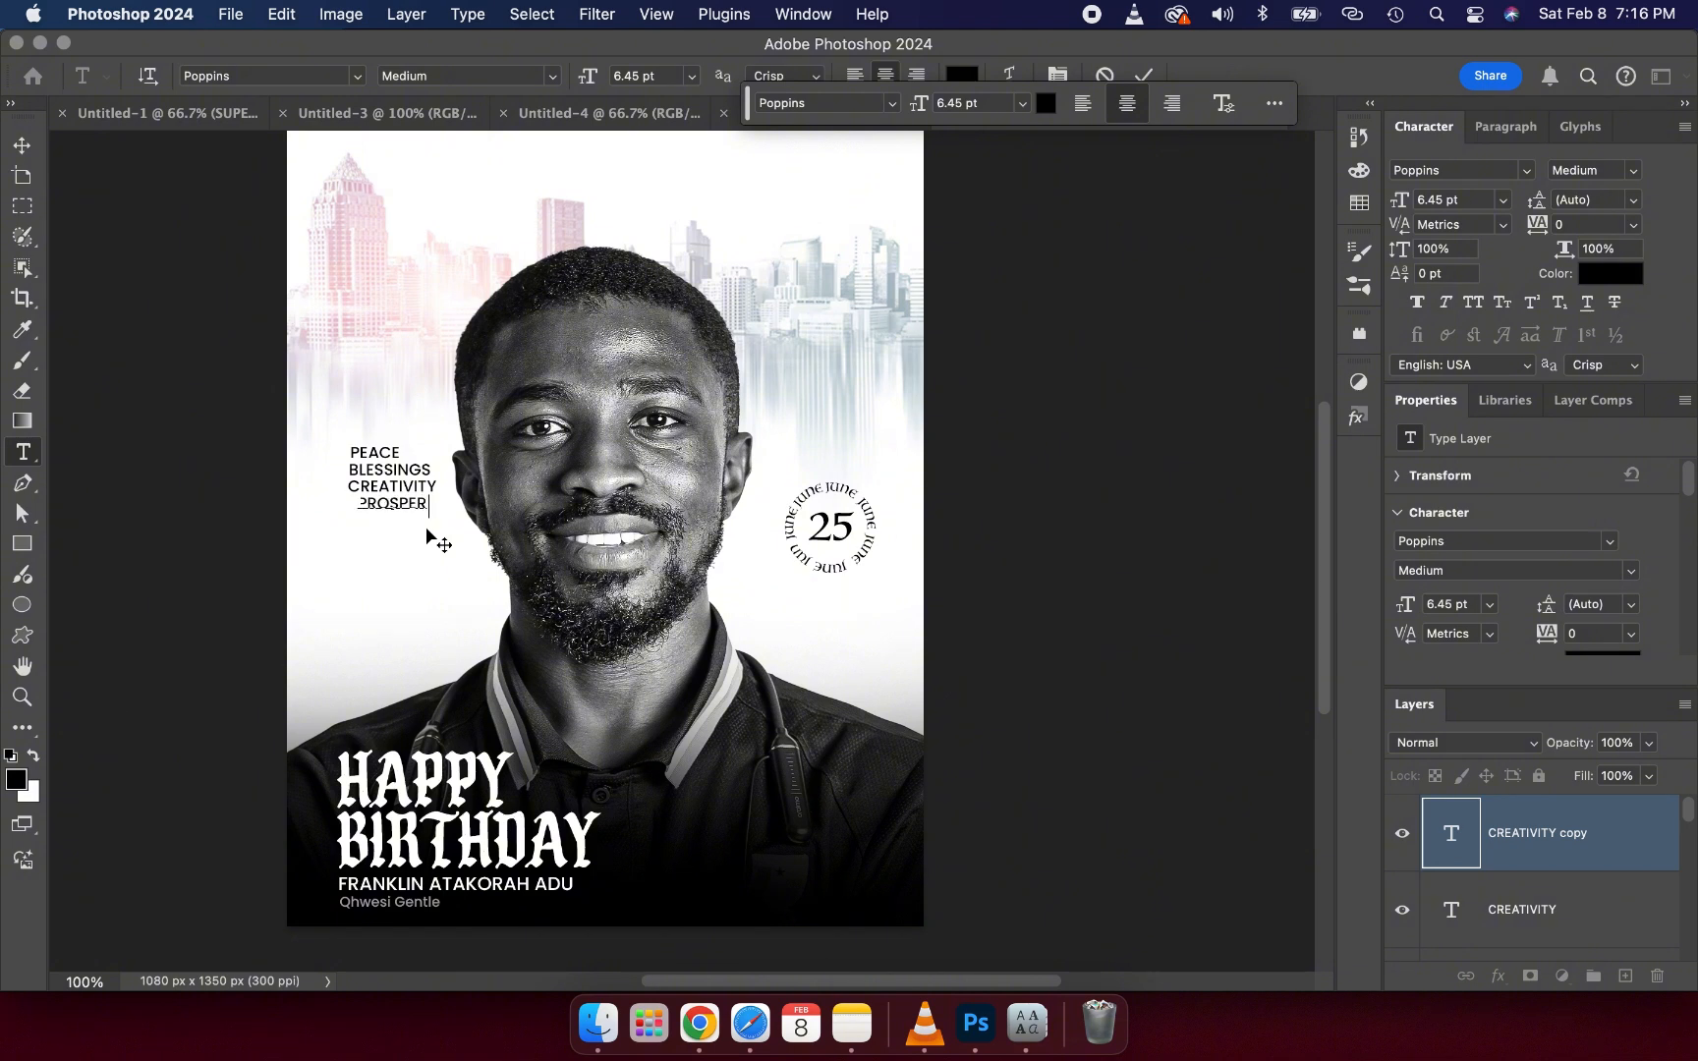
text(ITY)
click(1144, 79)
key(v)
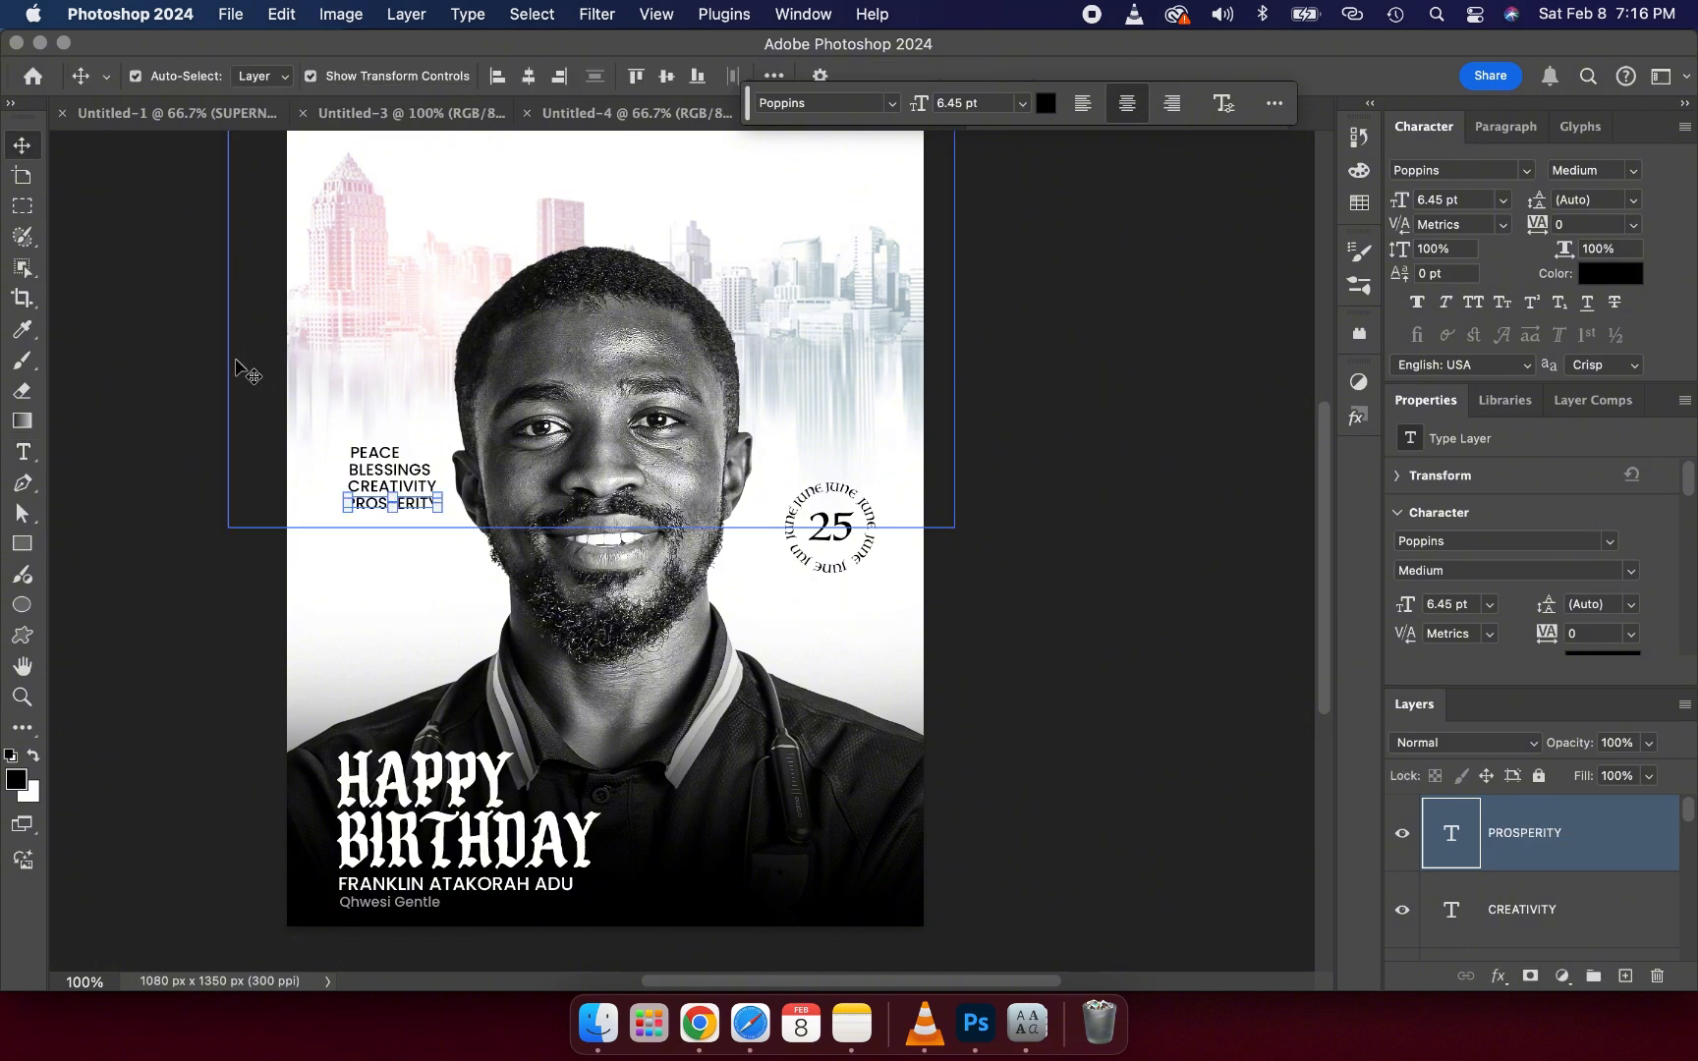
click(147, 408)
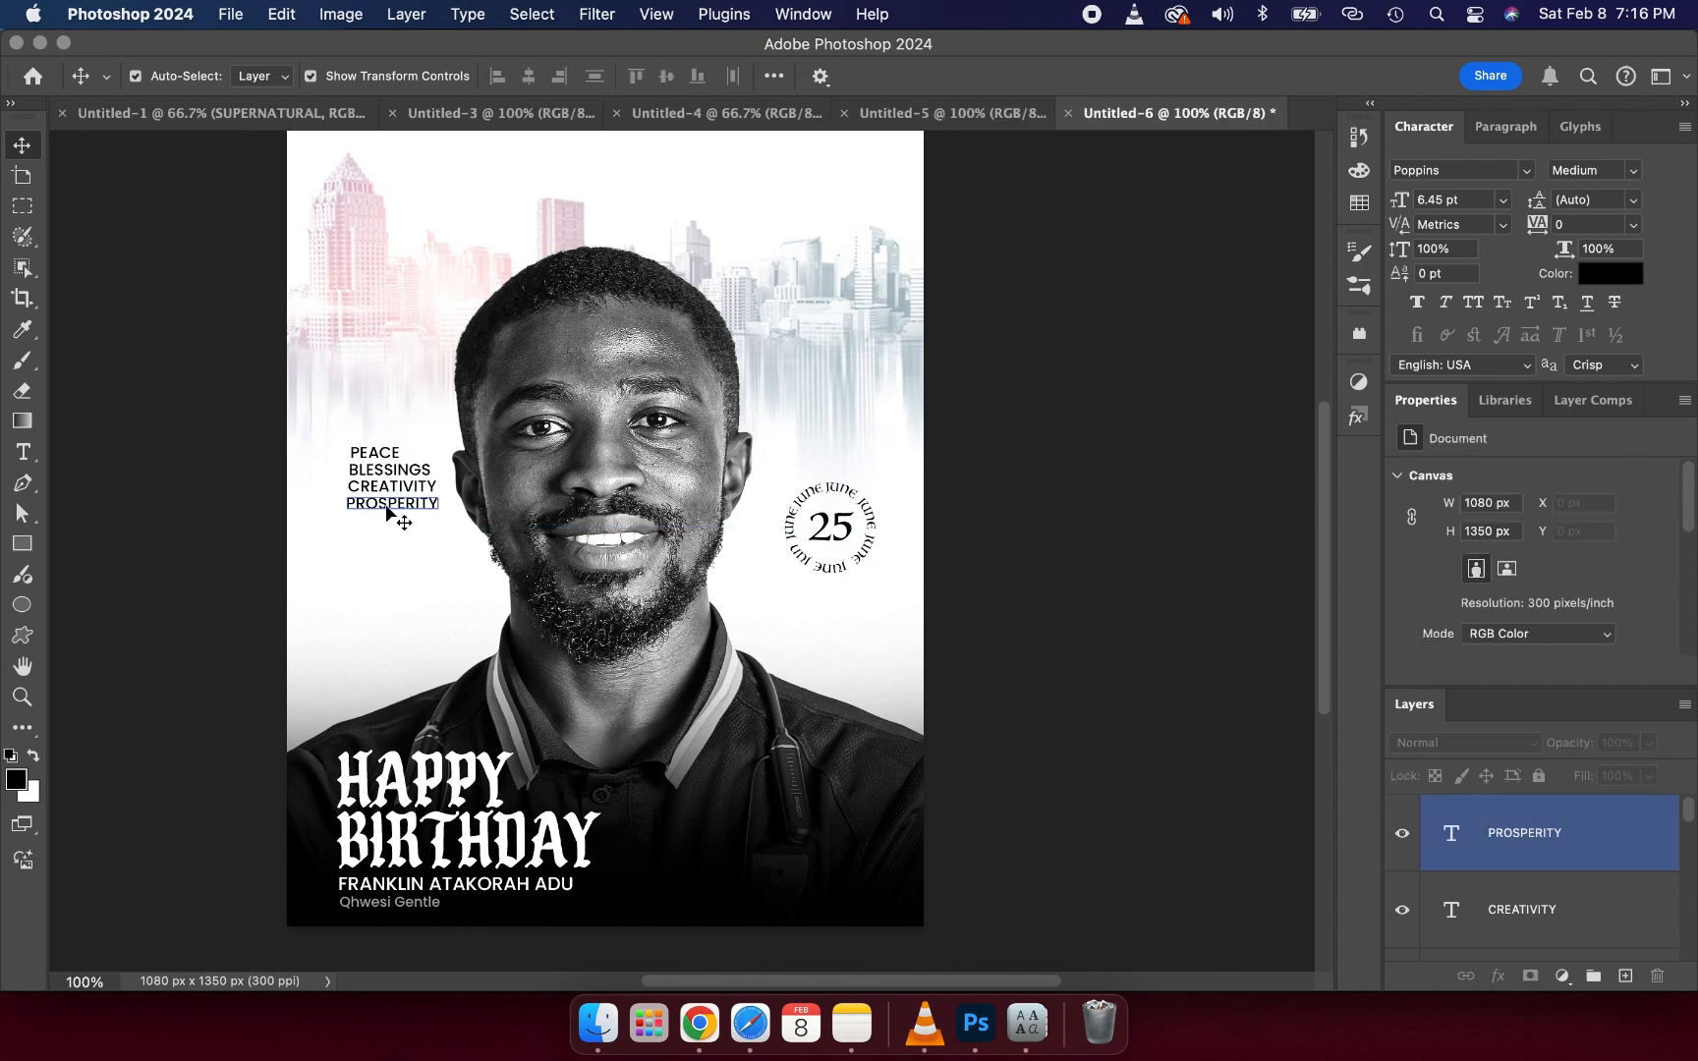
- Nudge the PROSPERITY line slightly right to line up with the word list above
drag(388, 511, 391, 511)
click(114, 473)
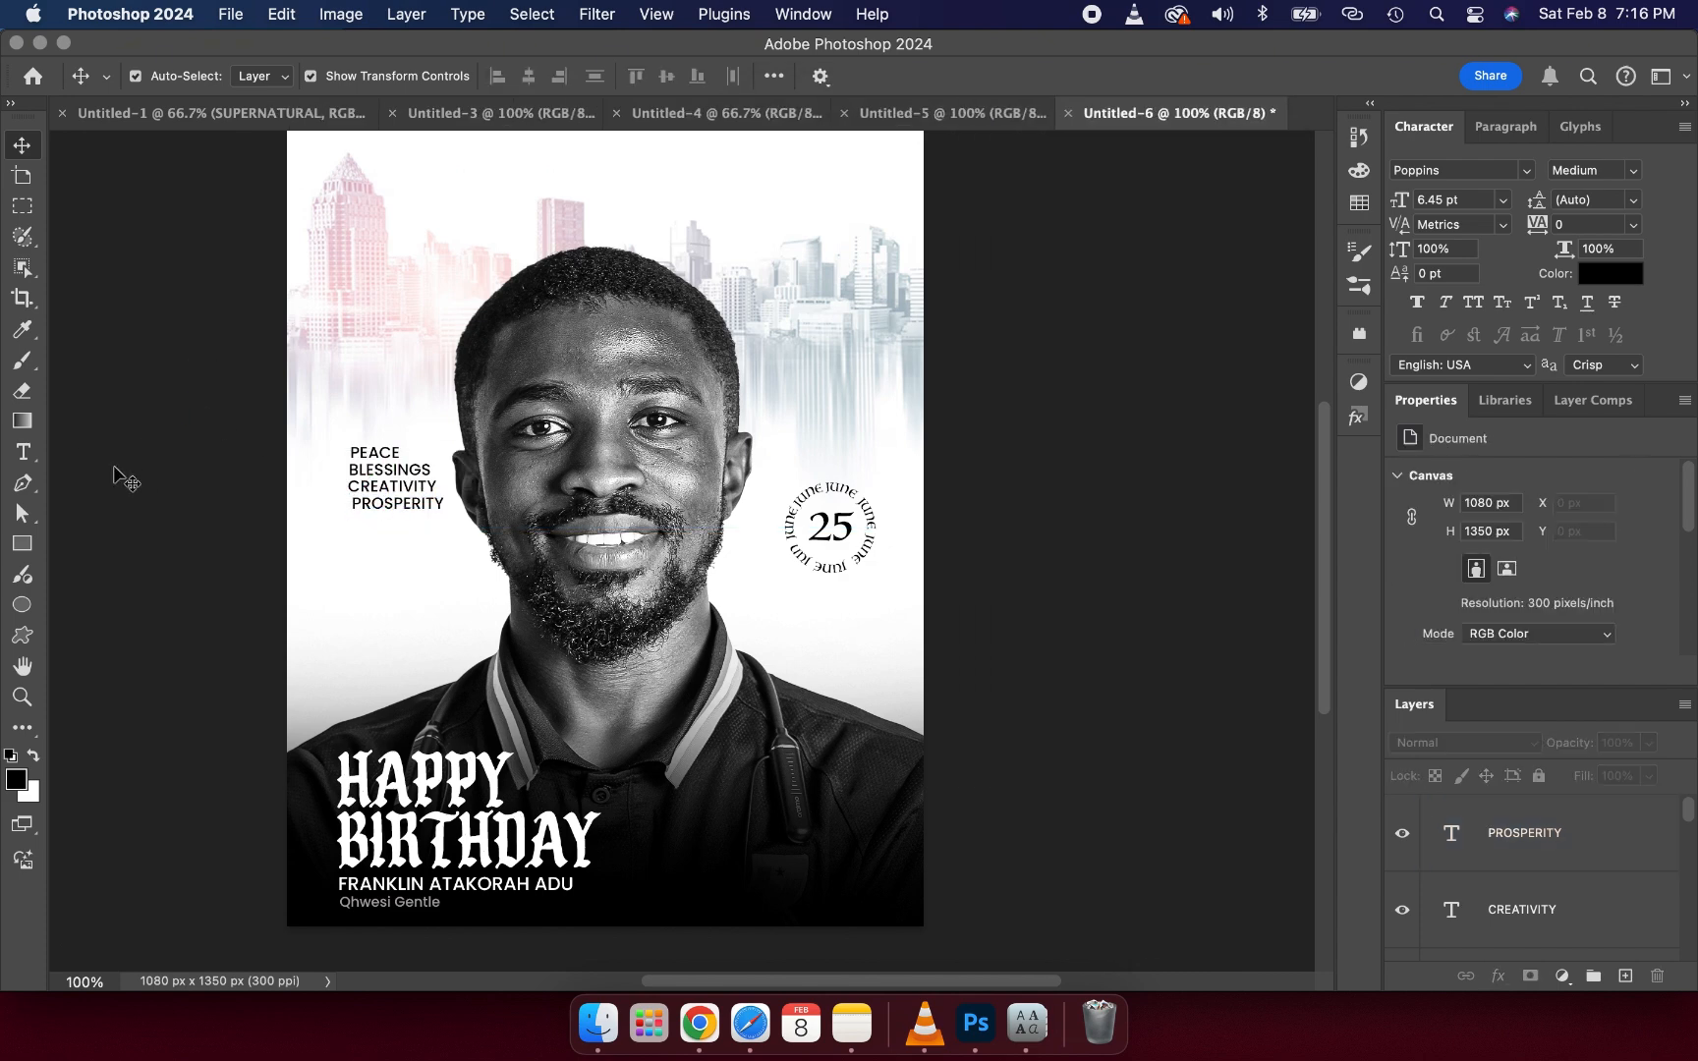
click(390, 513)
click(208, 465)
click(369, 489)
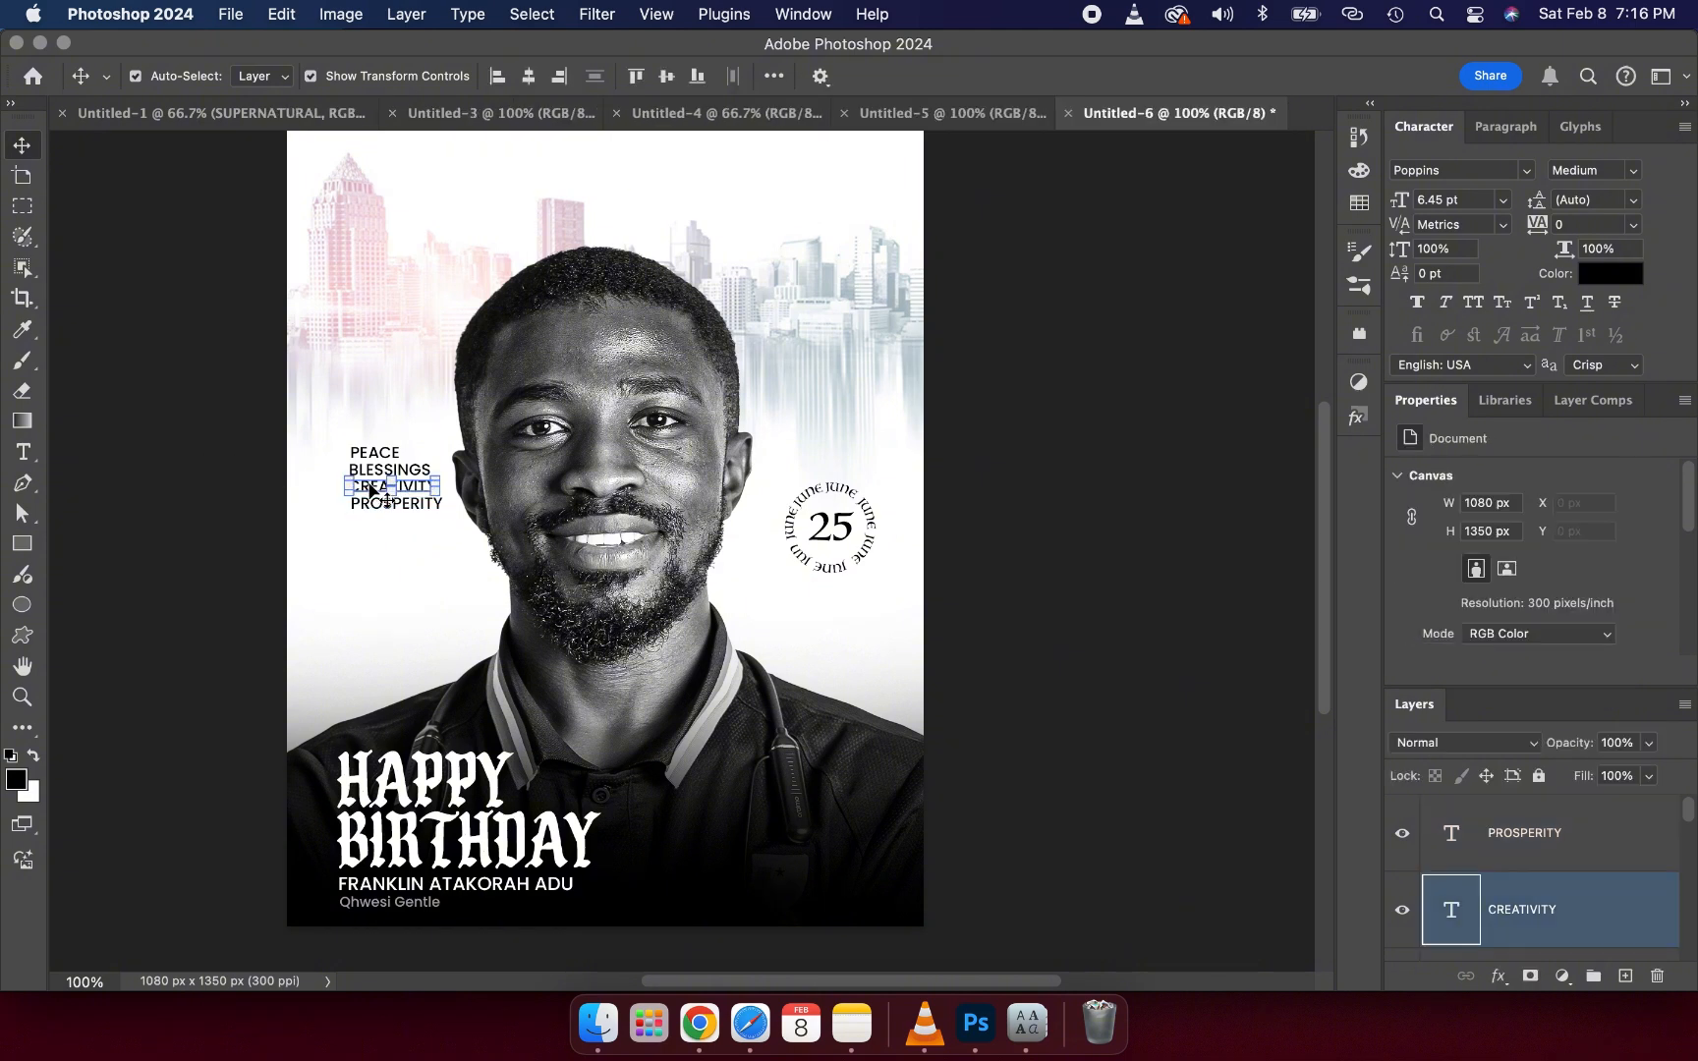
click(132, 443)
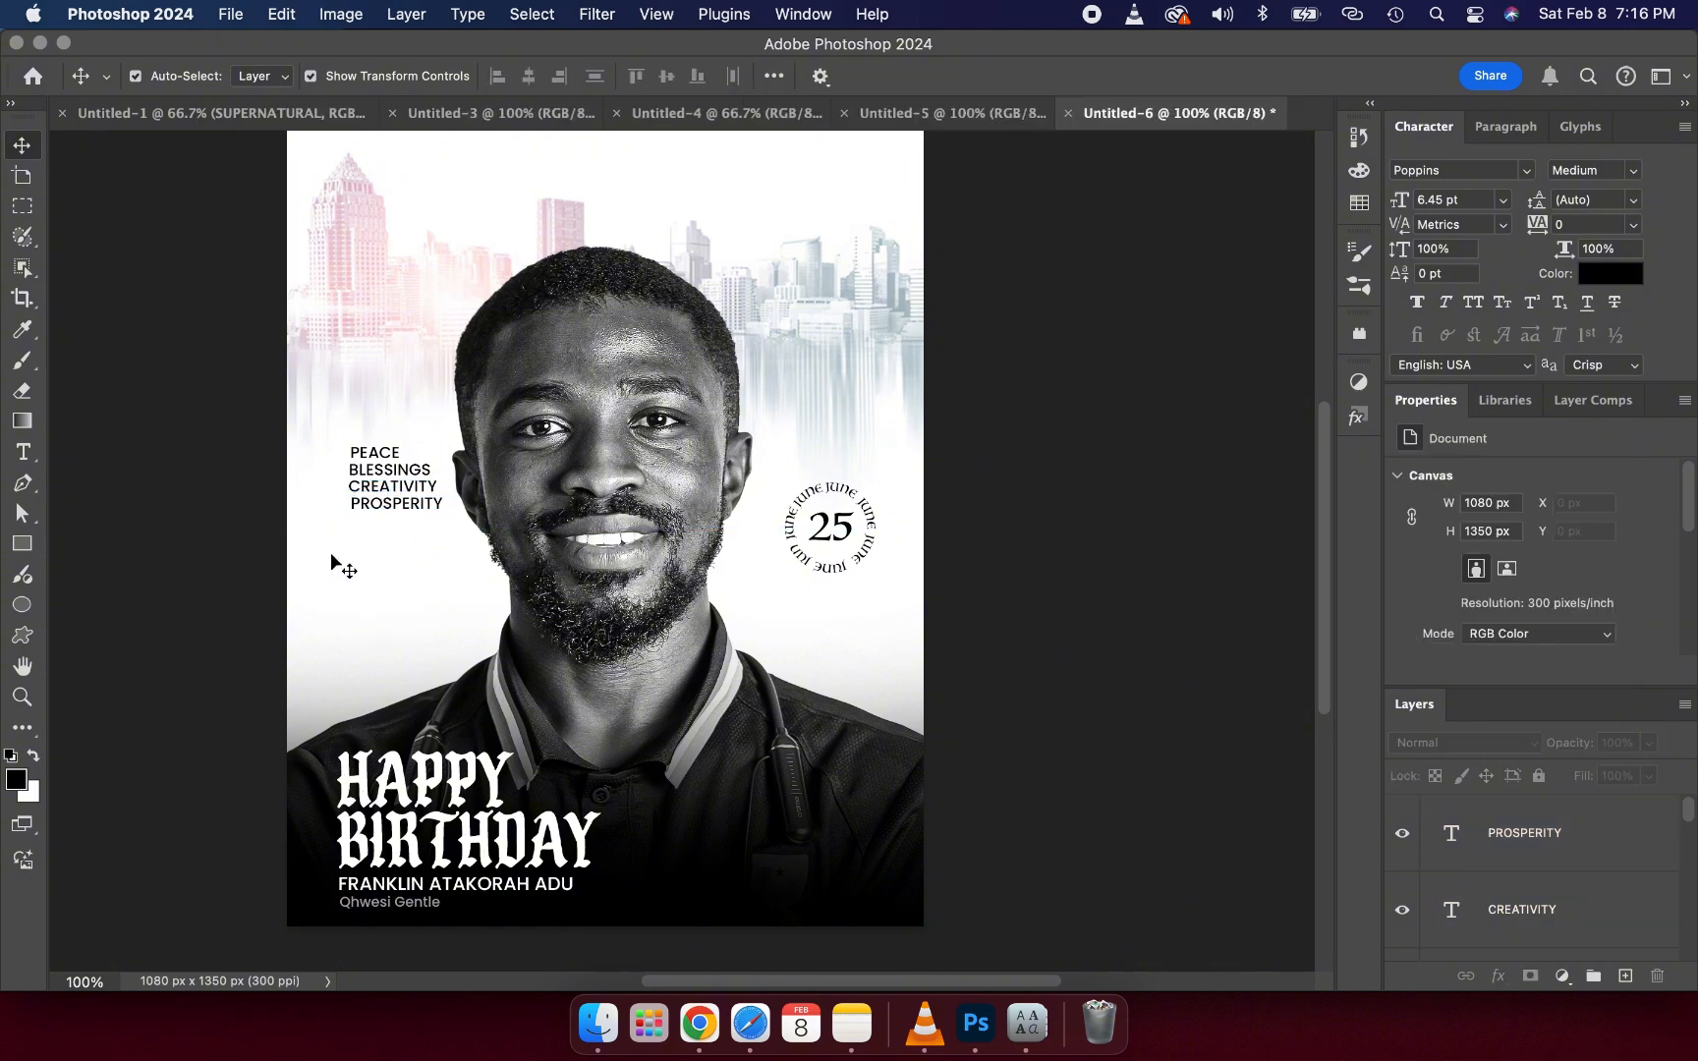
click(379, 513)
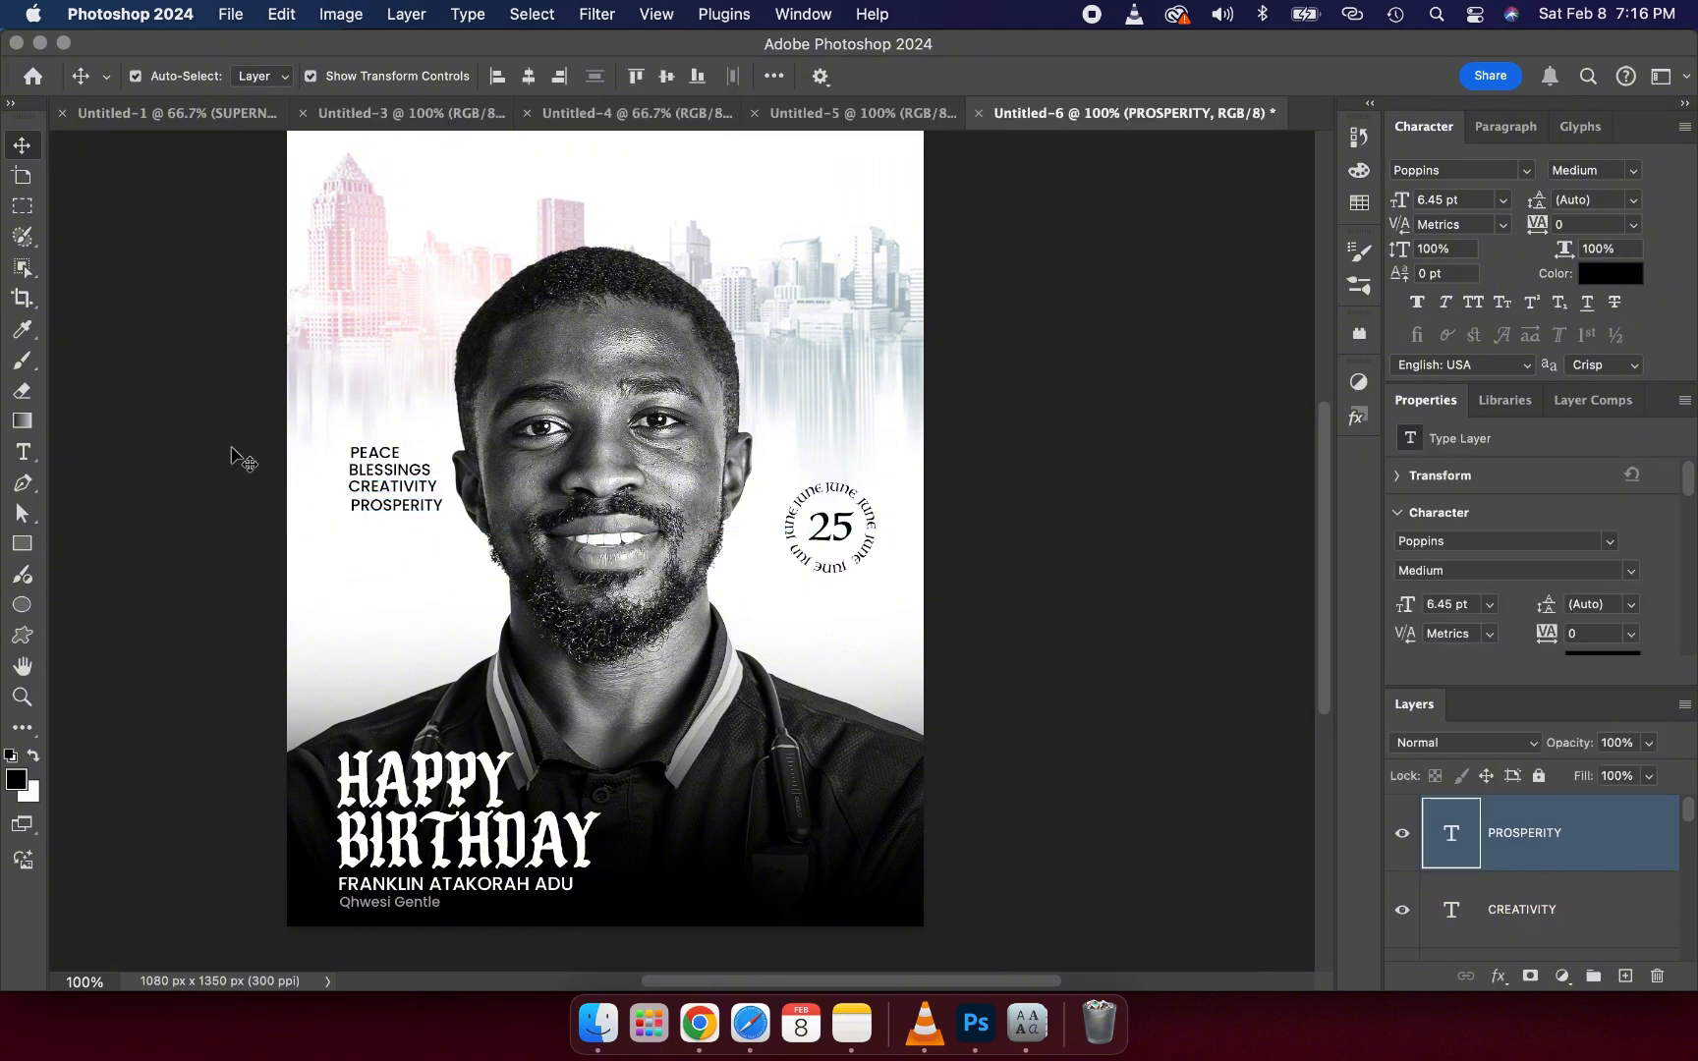
click(235, 455)
click(364, 488)
click(364, 488)
click(199, 447)
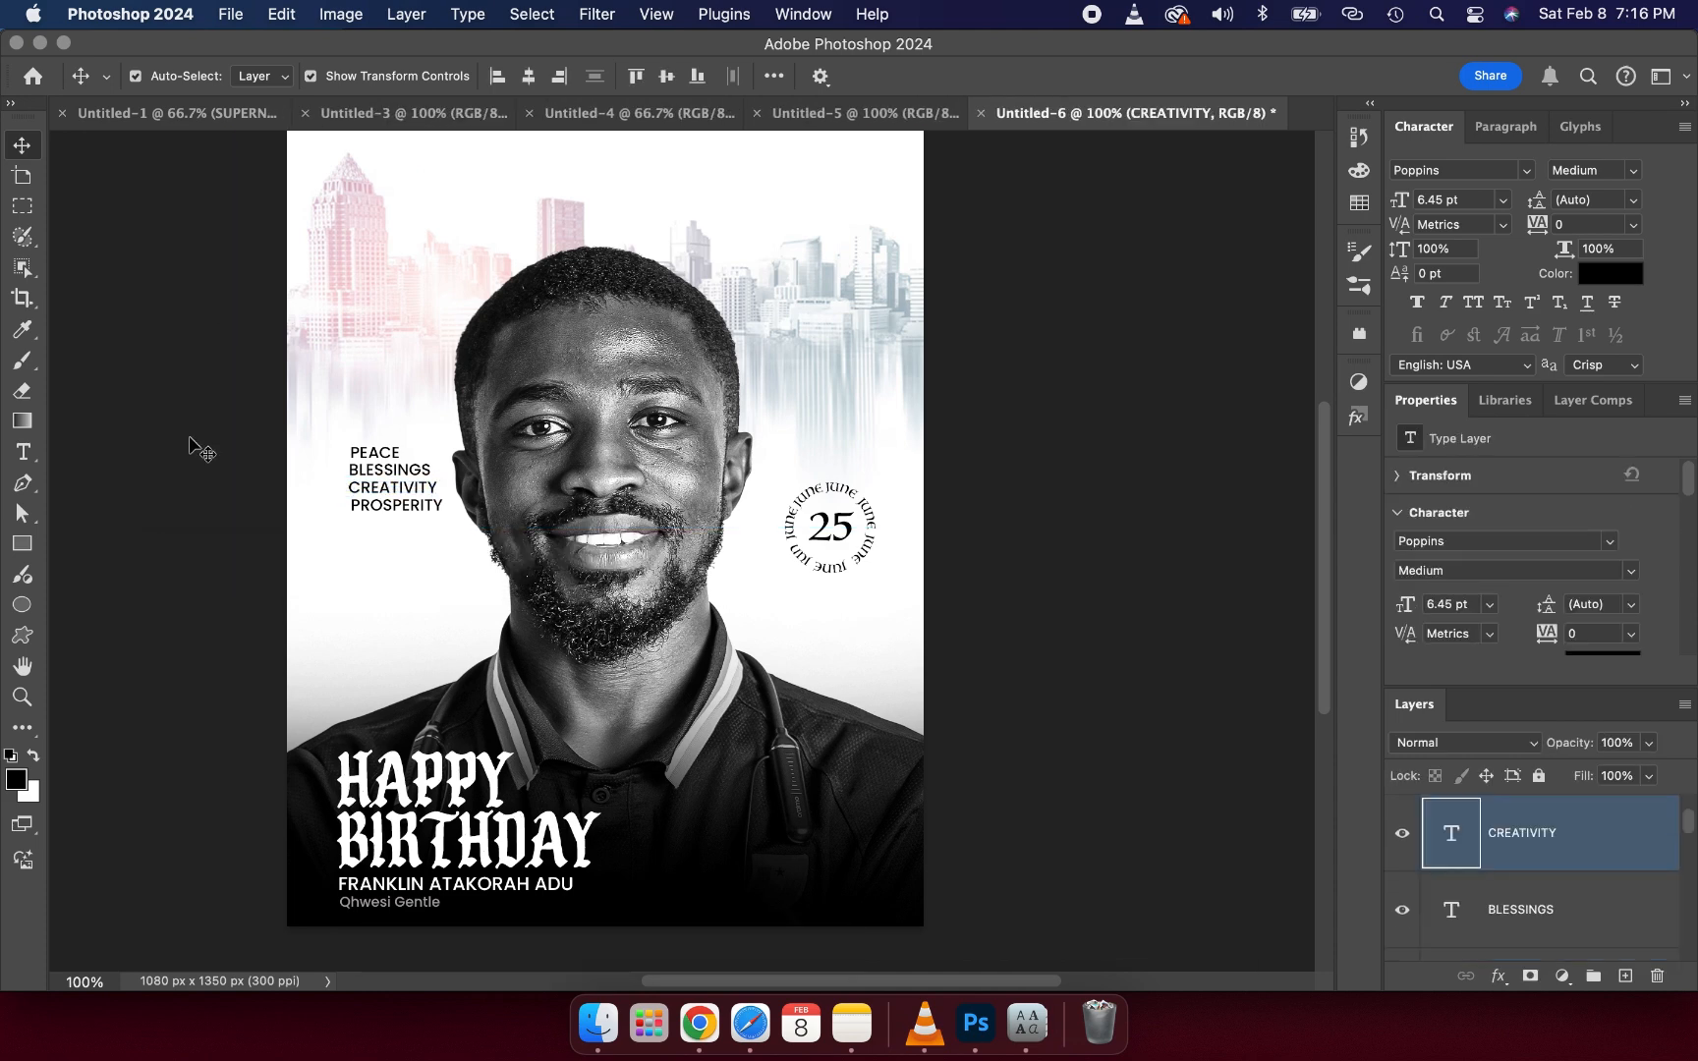
click(358, 476)
click(202, 443)
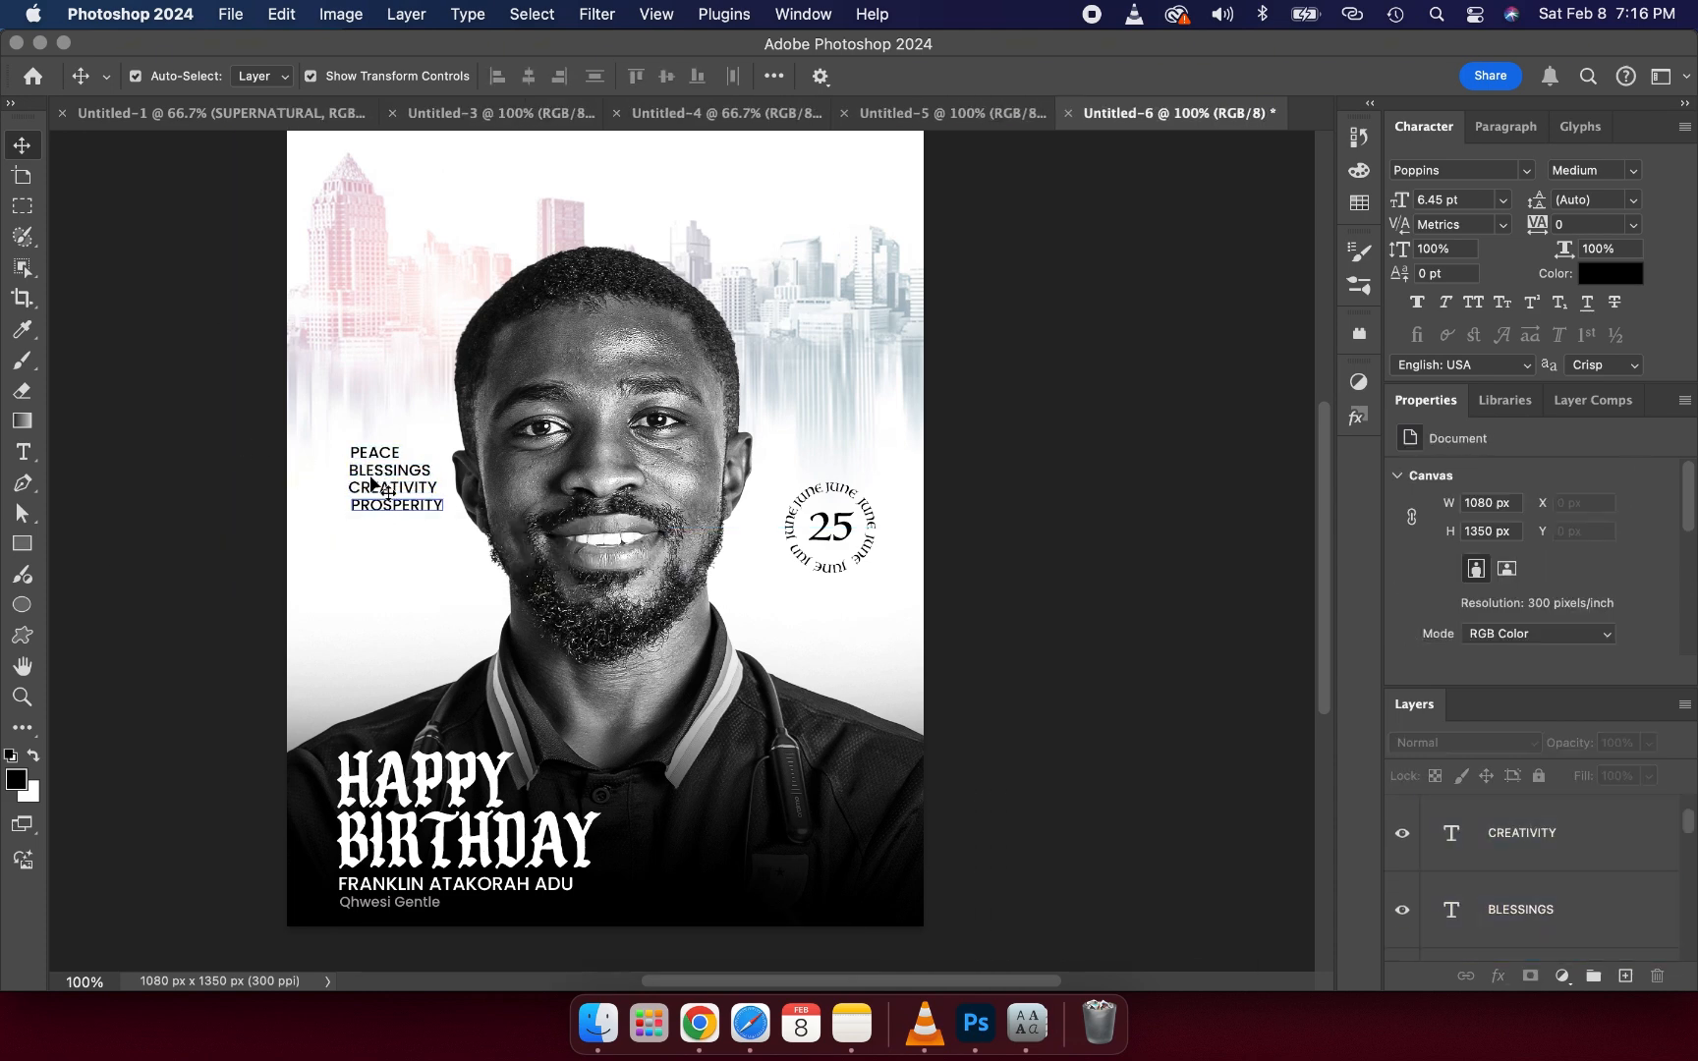
- Select all four word-list text layers and move the word block down slightly, committing the transform
click(1523, 834)
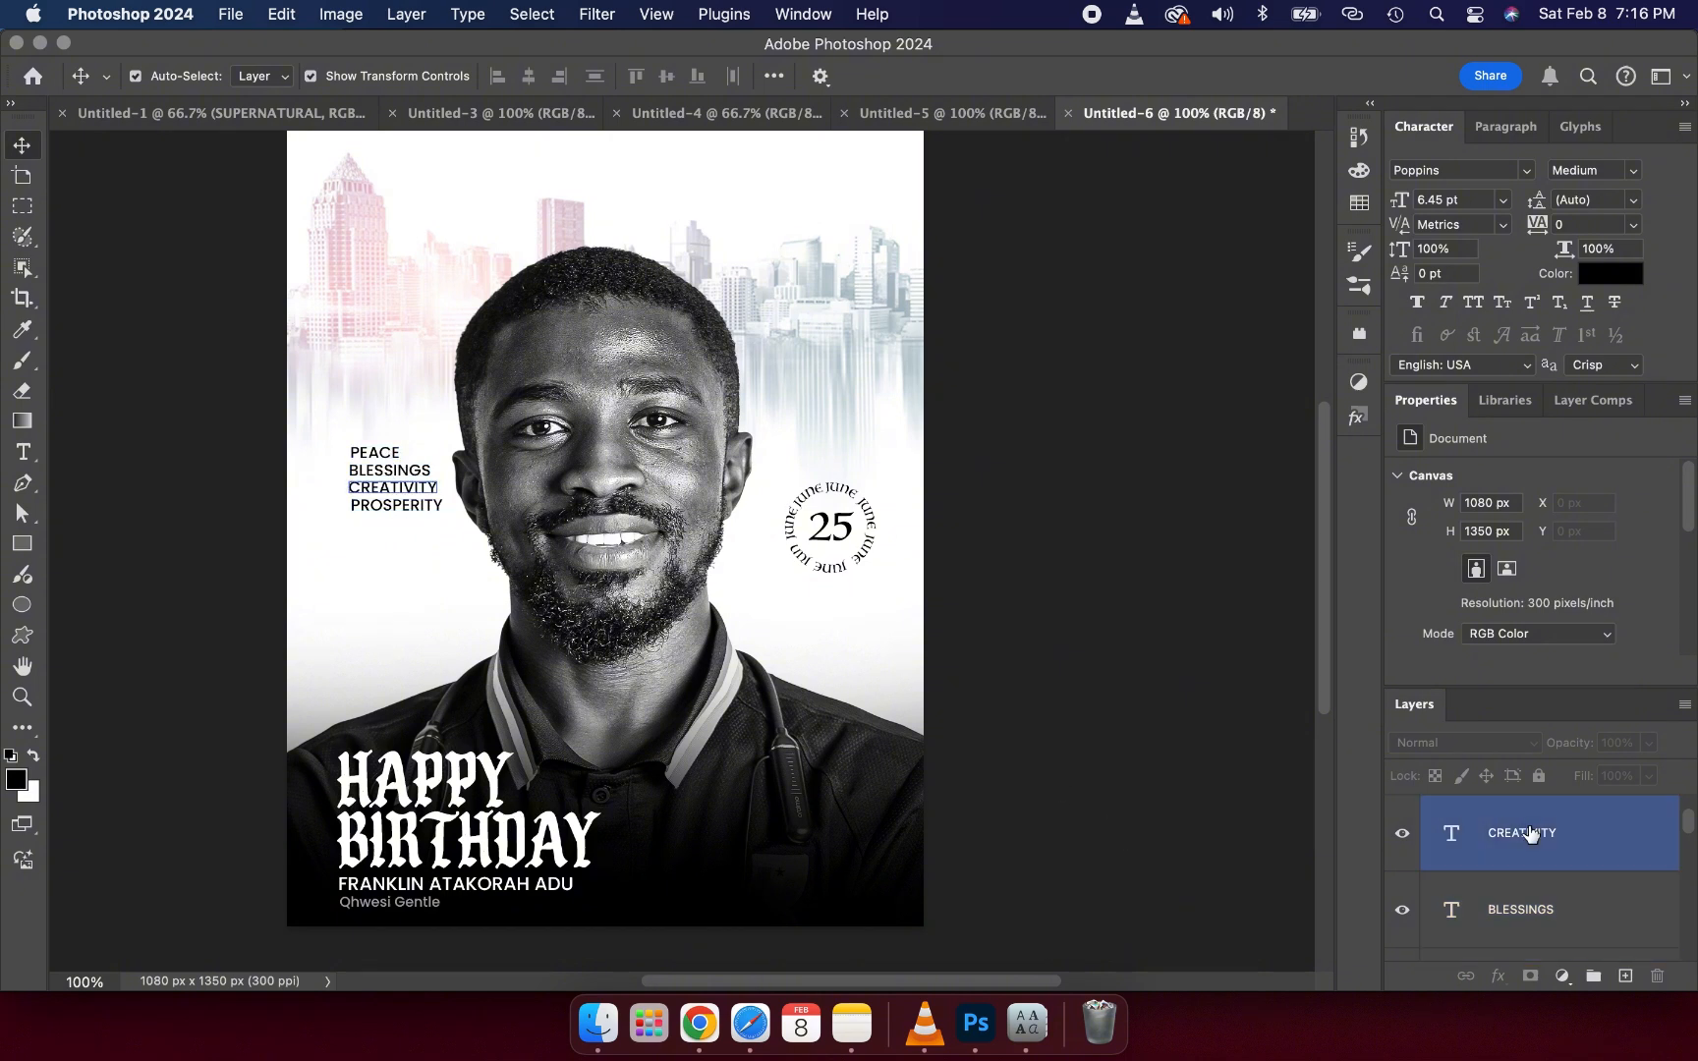
click(1538, 847)
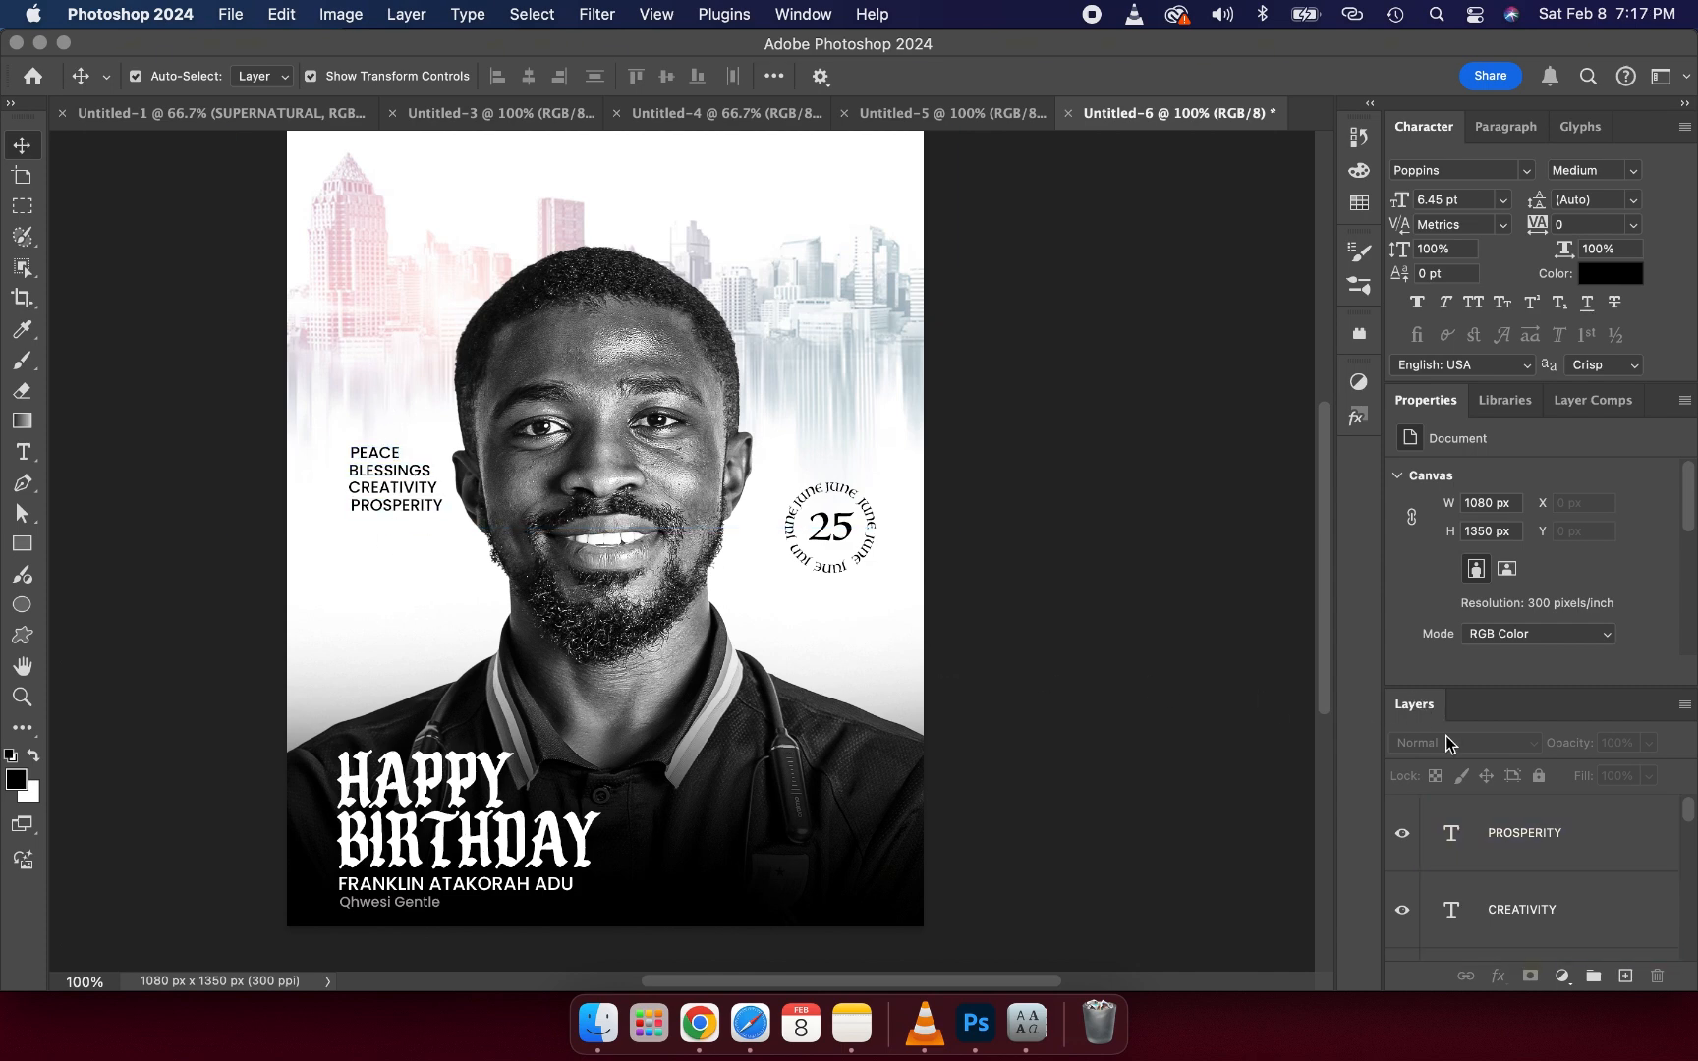
click(1528, 835)
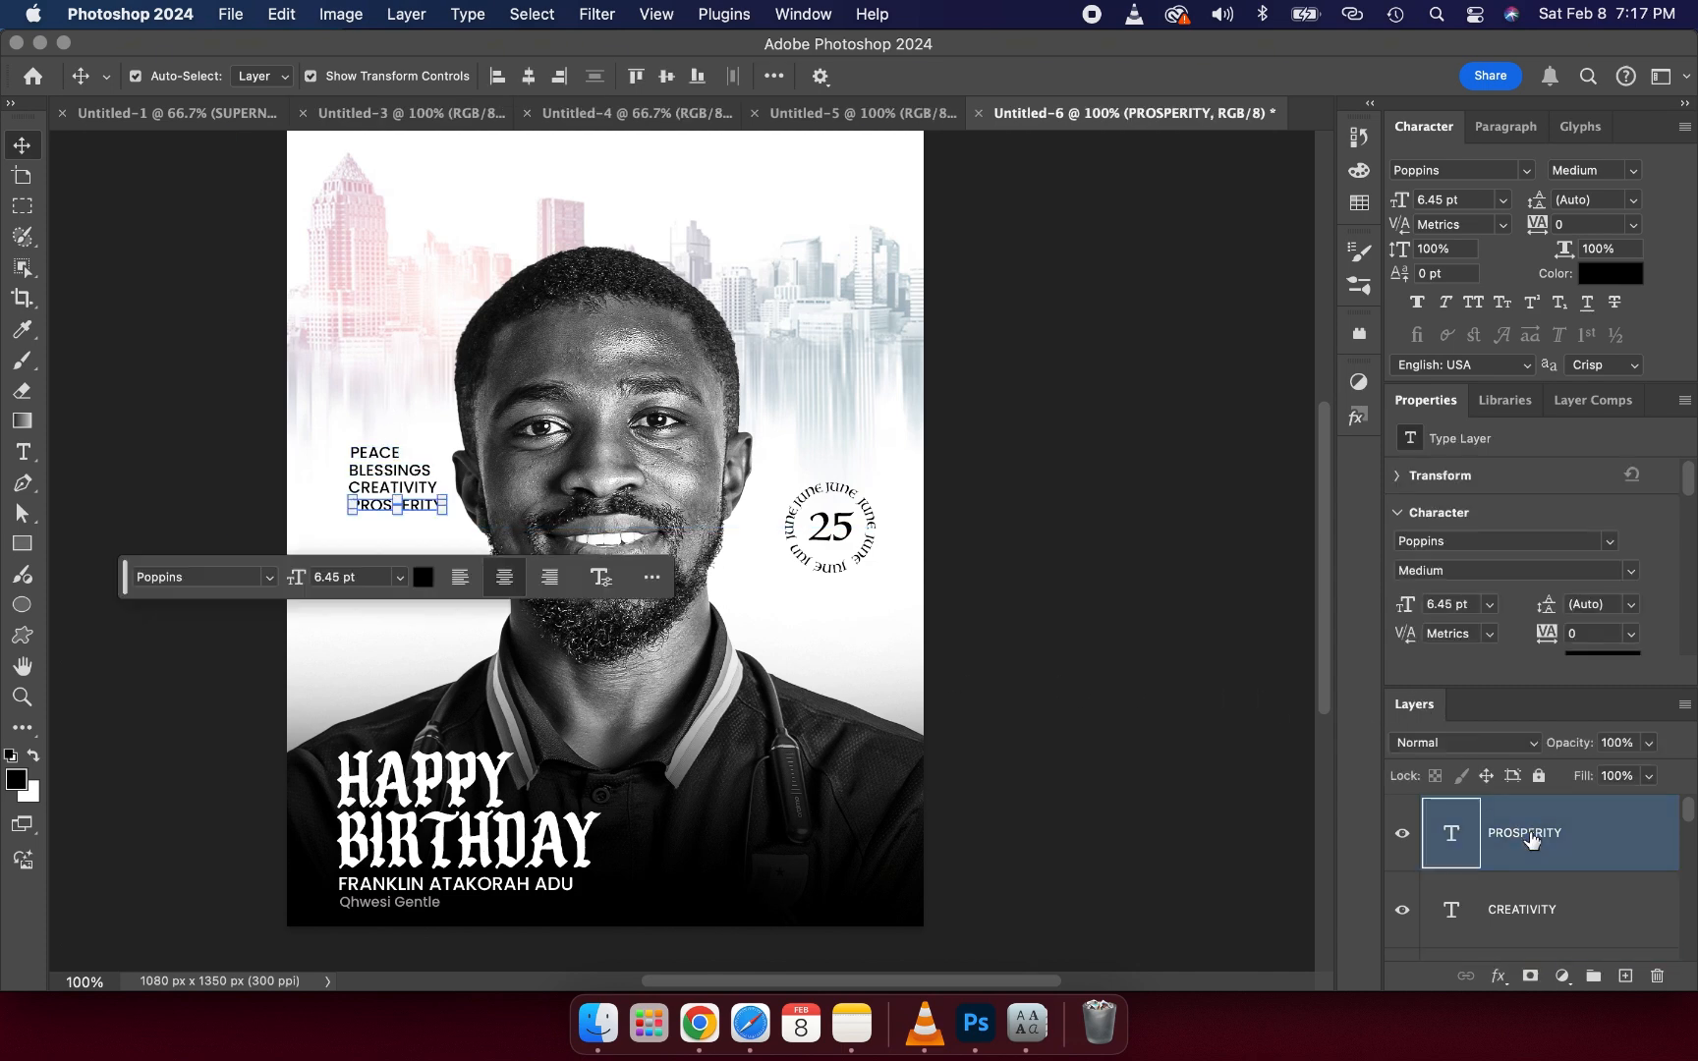
scroll(1531, 838, down, 2)
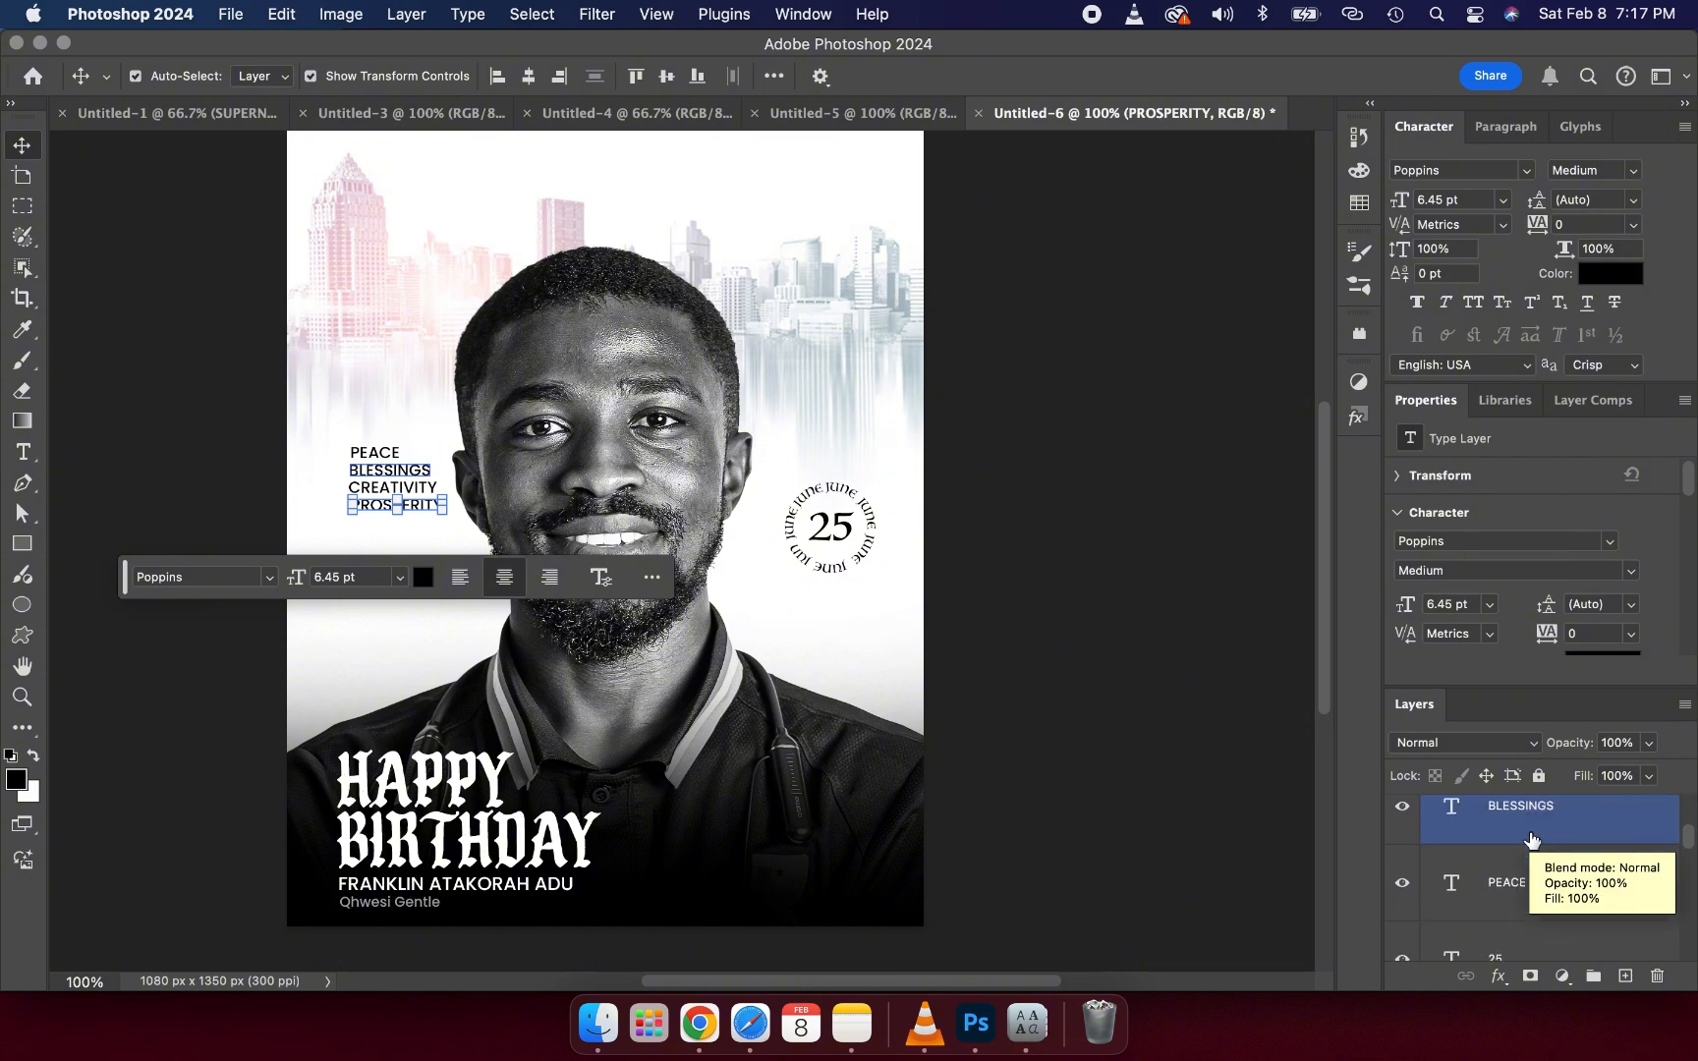
shift+click(1528, 884)
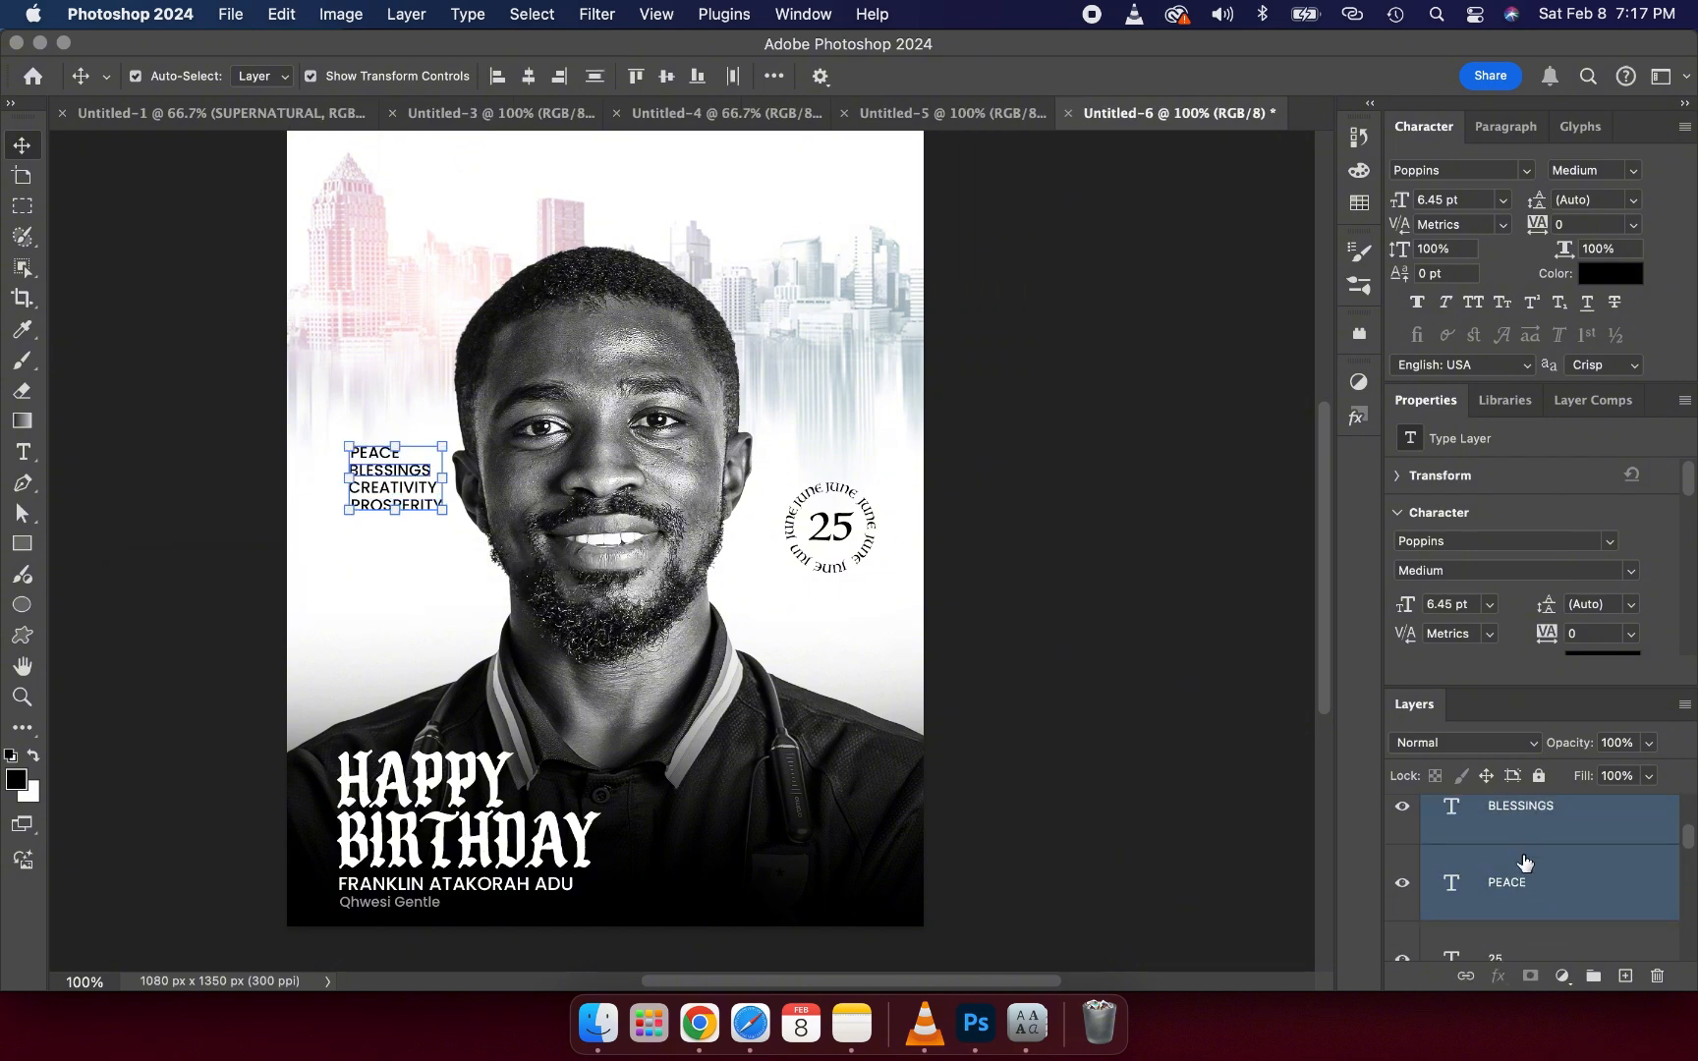
scroll(1525, 870, up, 2)
click(412, 477)
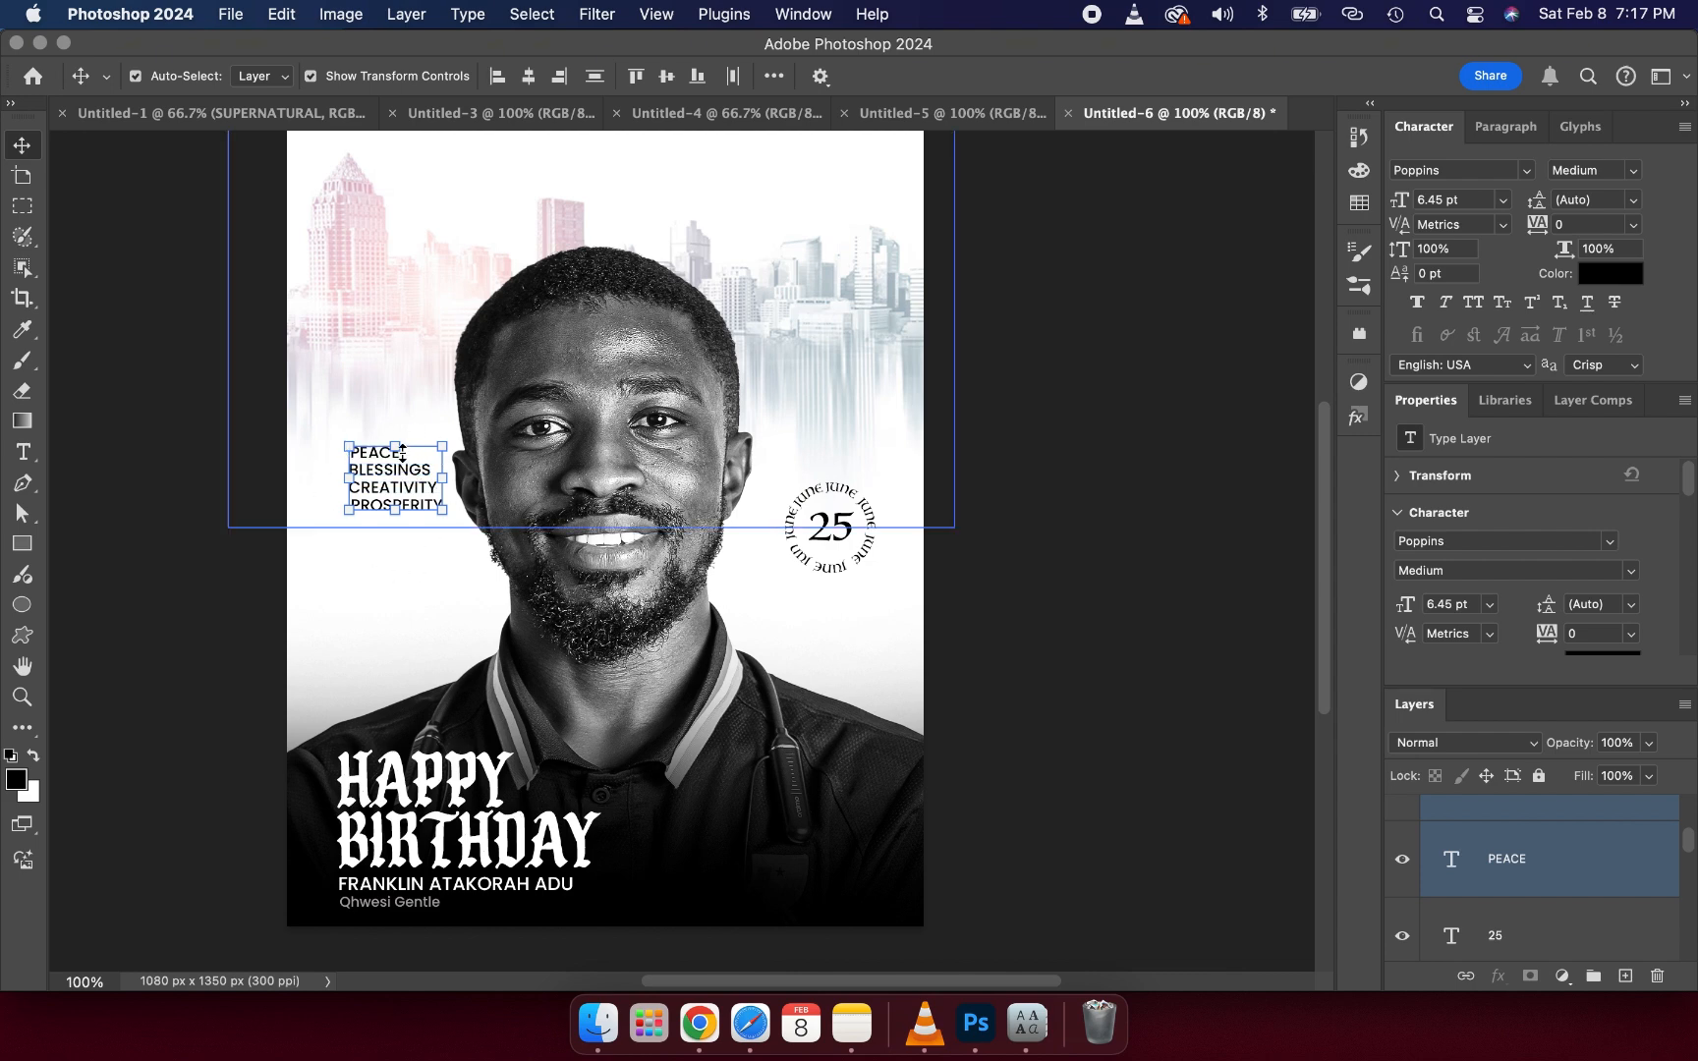
click(394, 444)
drag(378, 482, 370, 531)
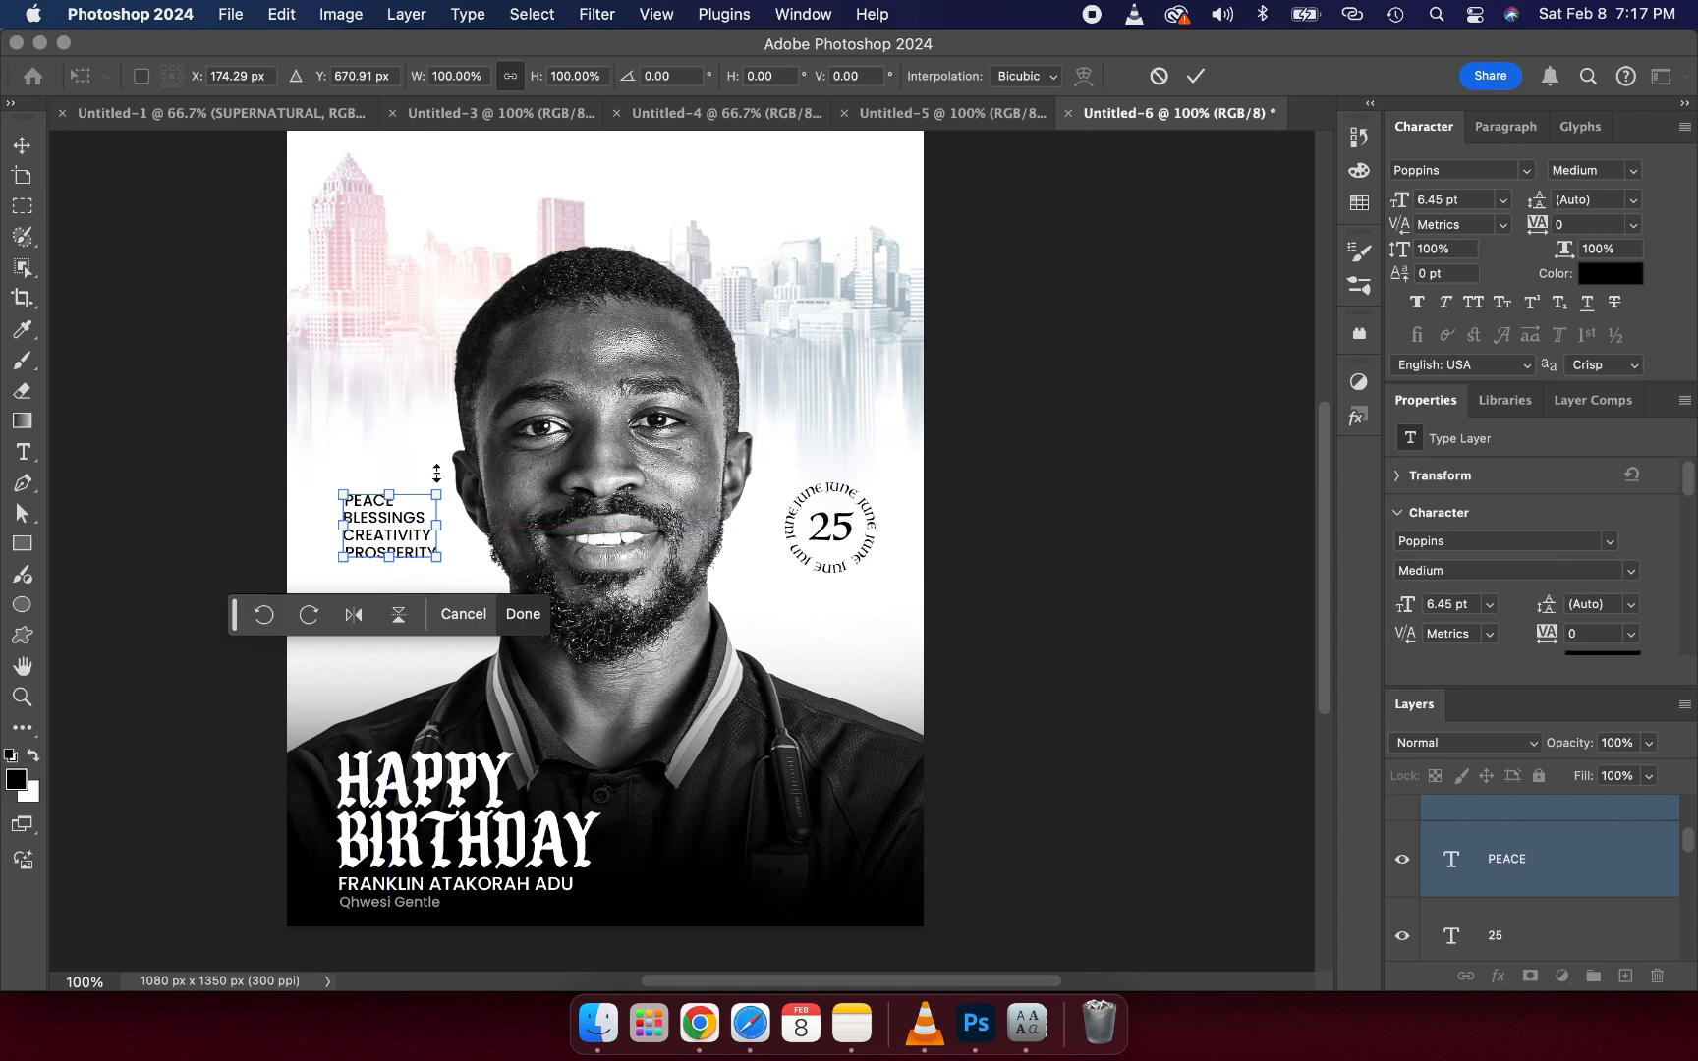
click(1196, 76)
click(1114, 324)
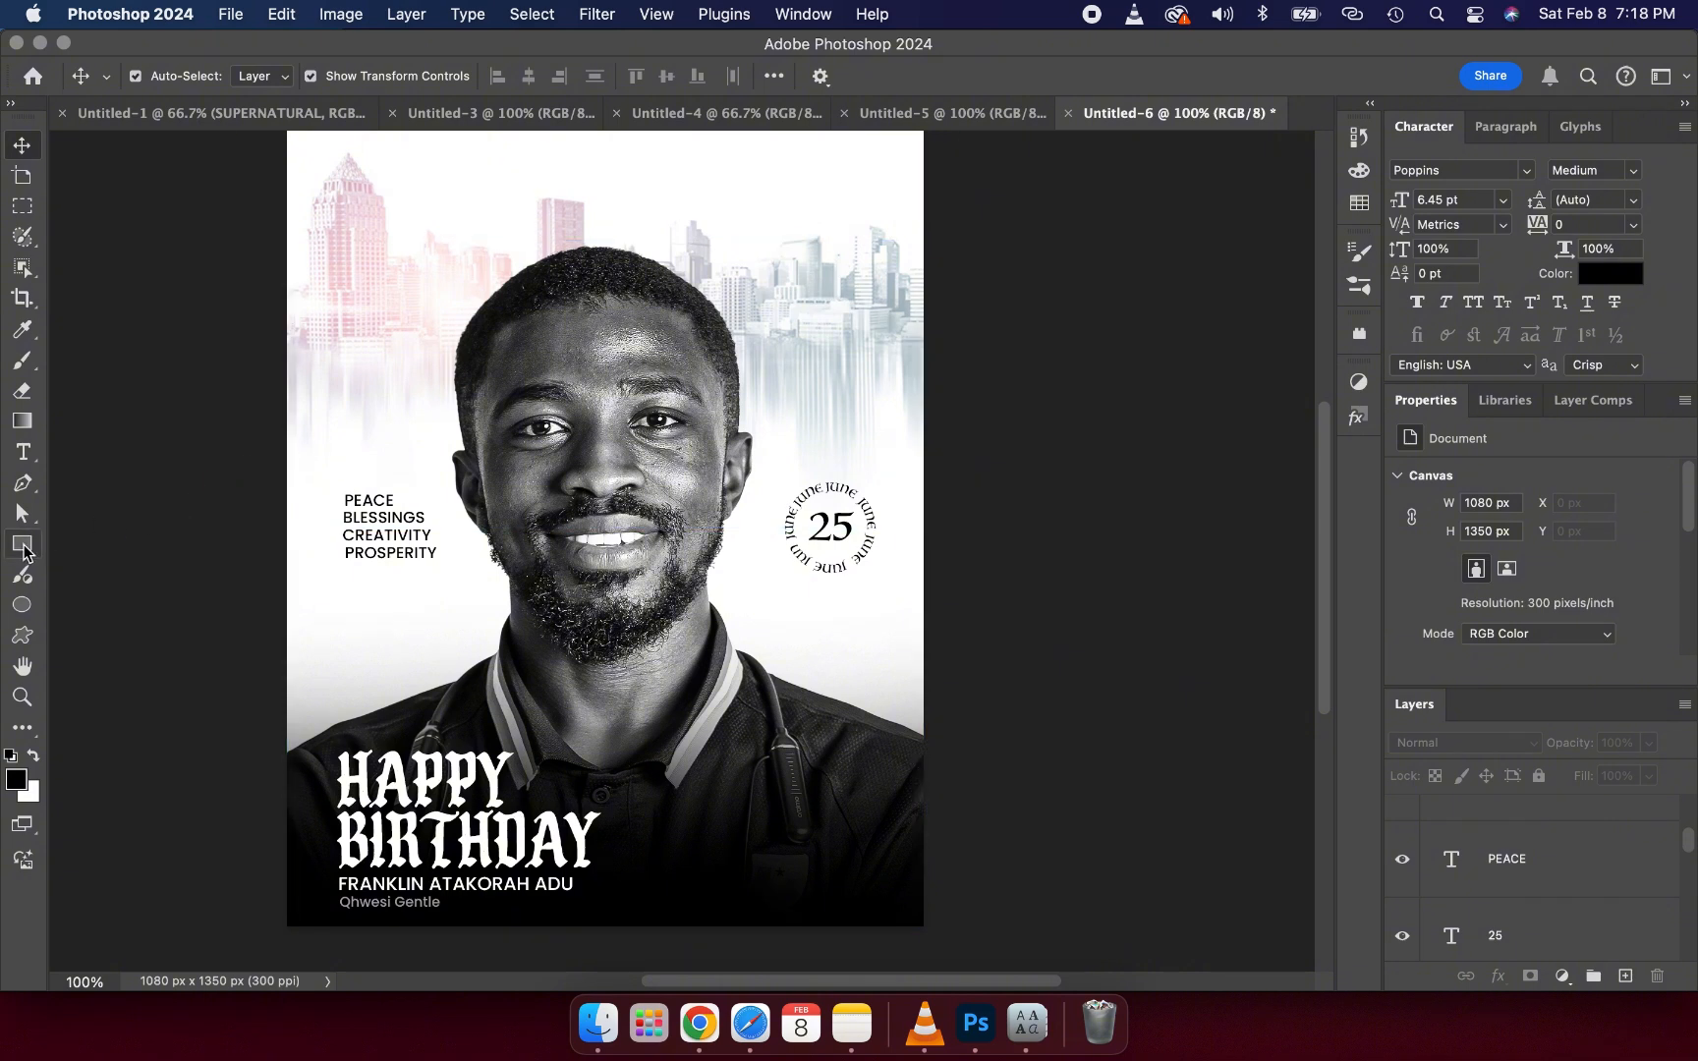
- Draw a small rectangle shape about 13 × 19 px left of PEACE and fill it red
click(23, 547)
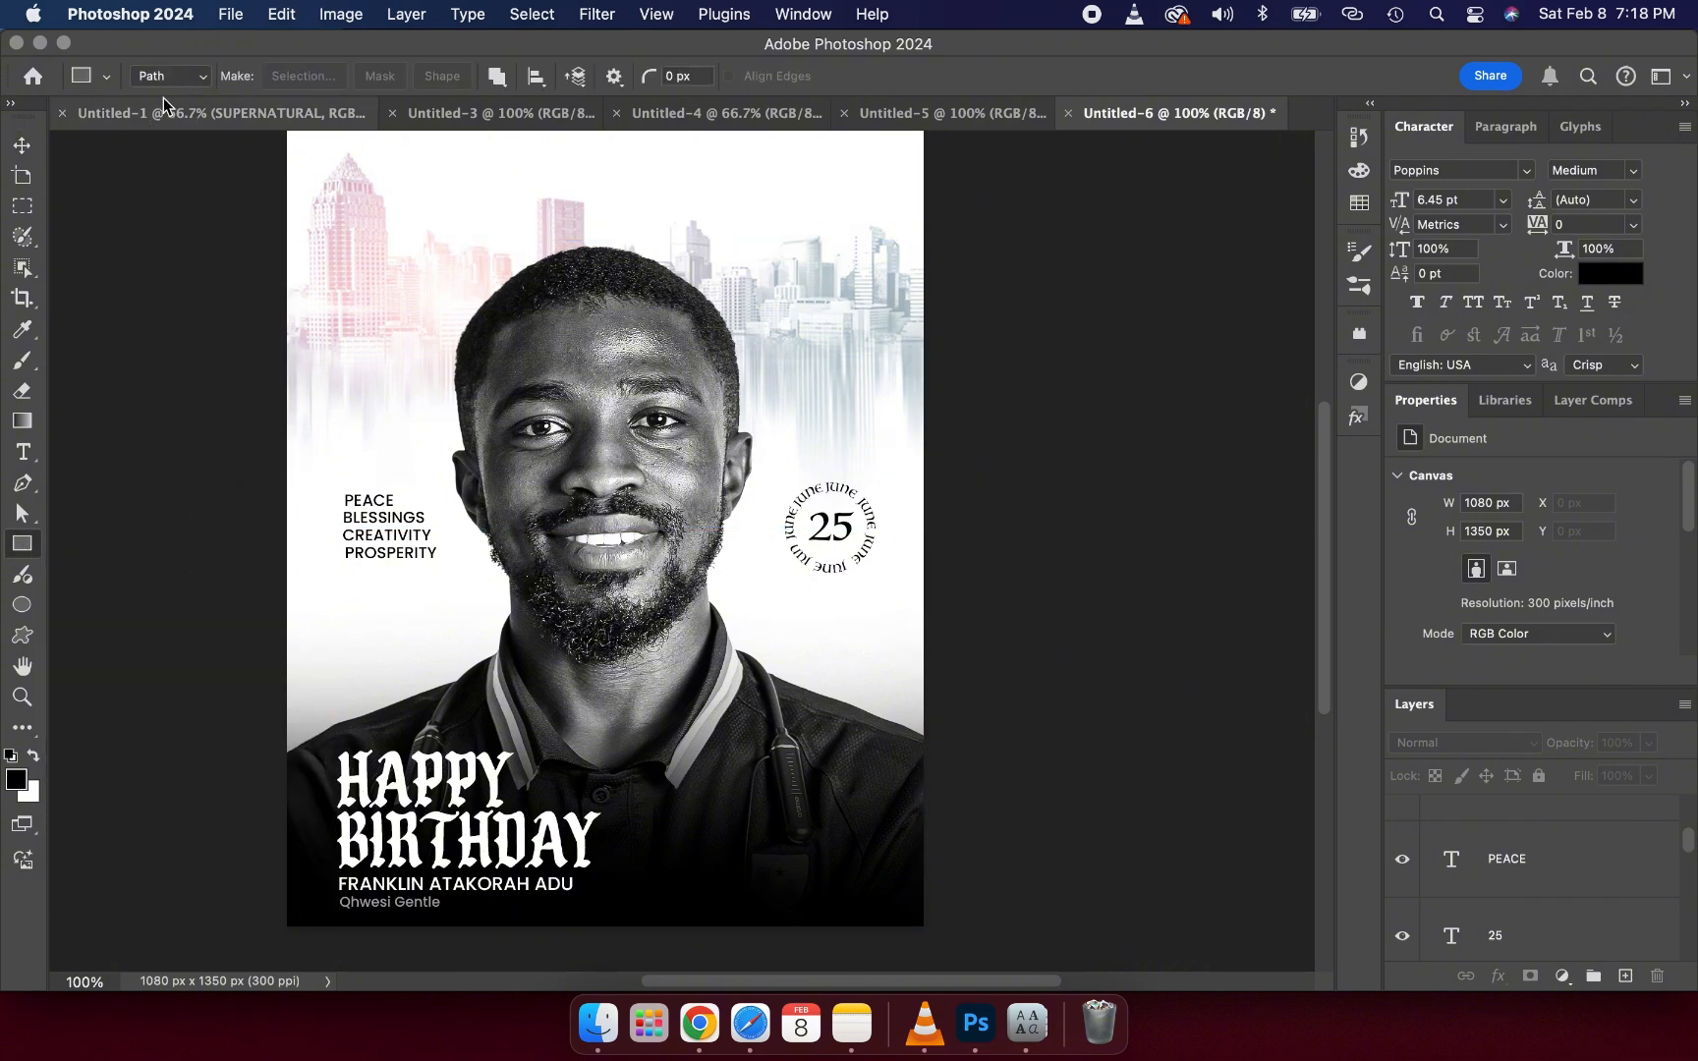
click(204, 78)
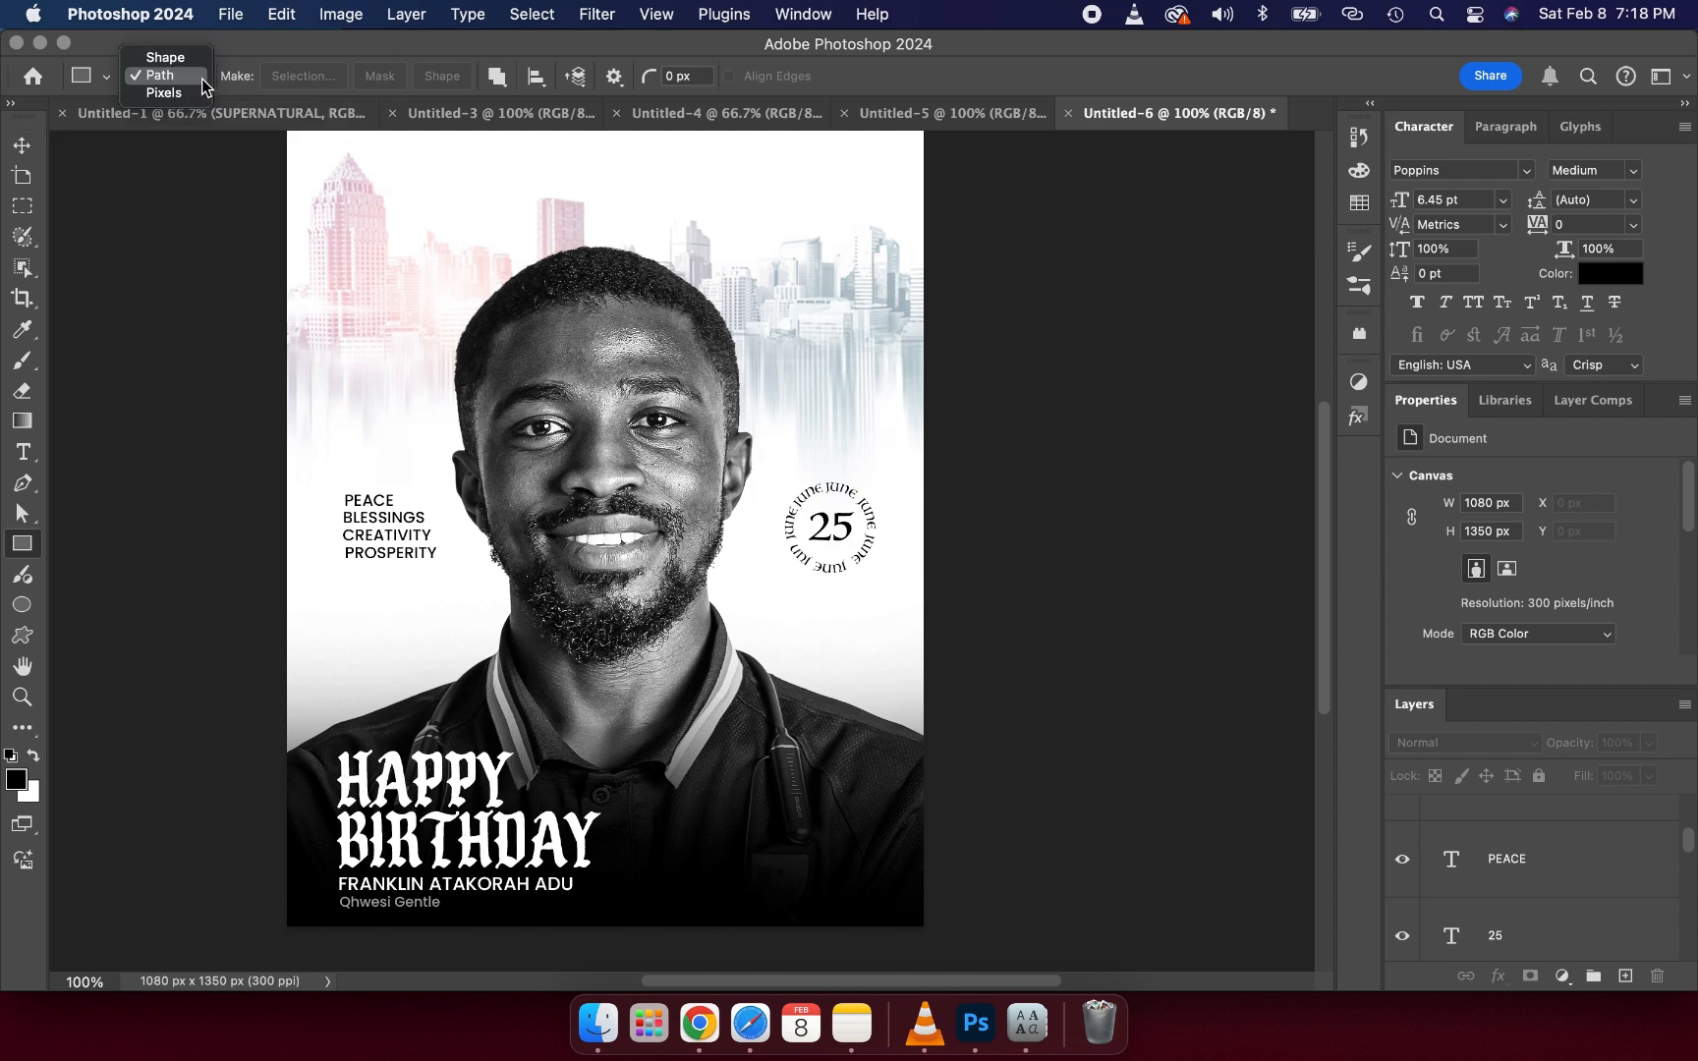
click(165, 57)
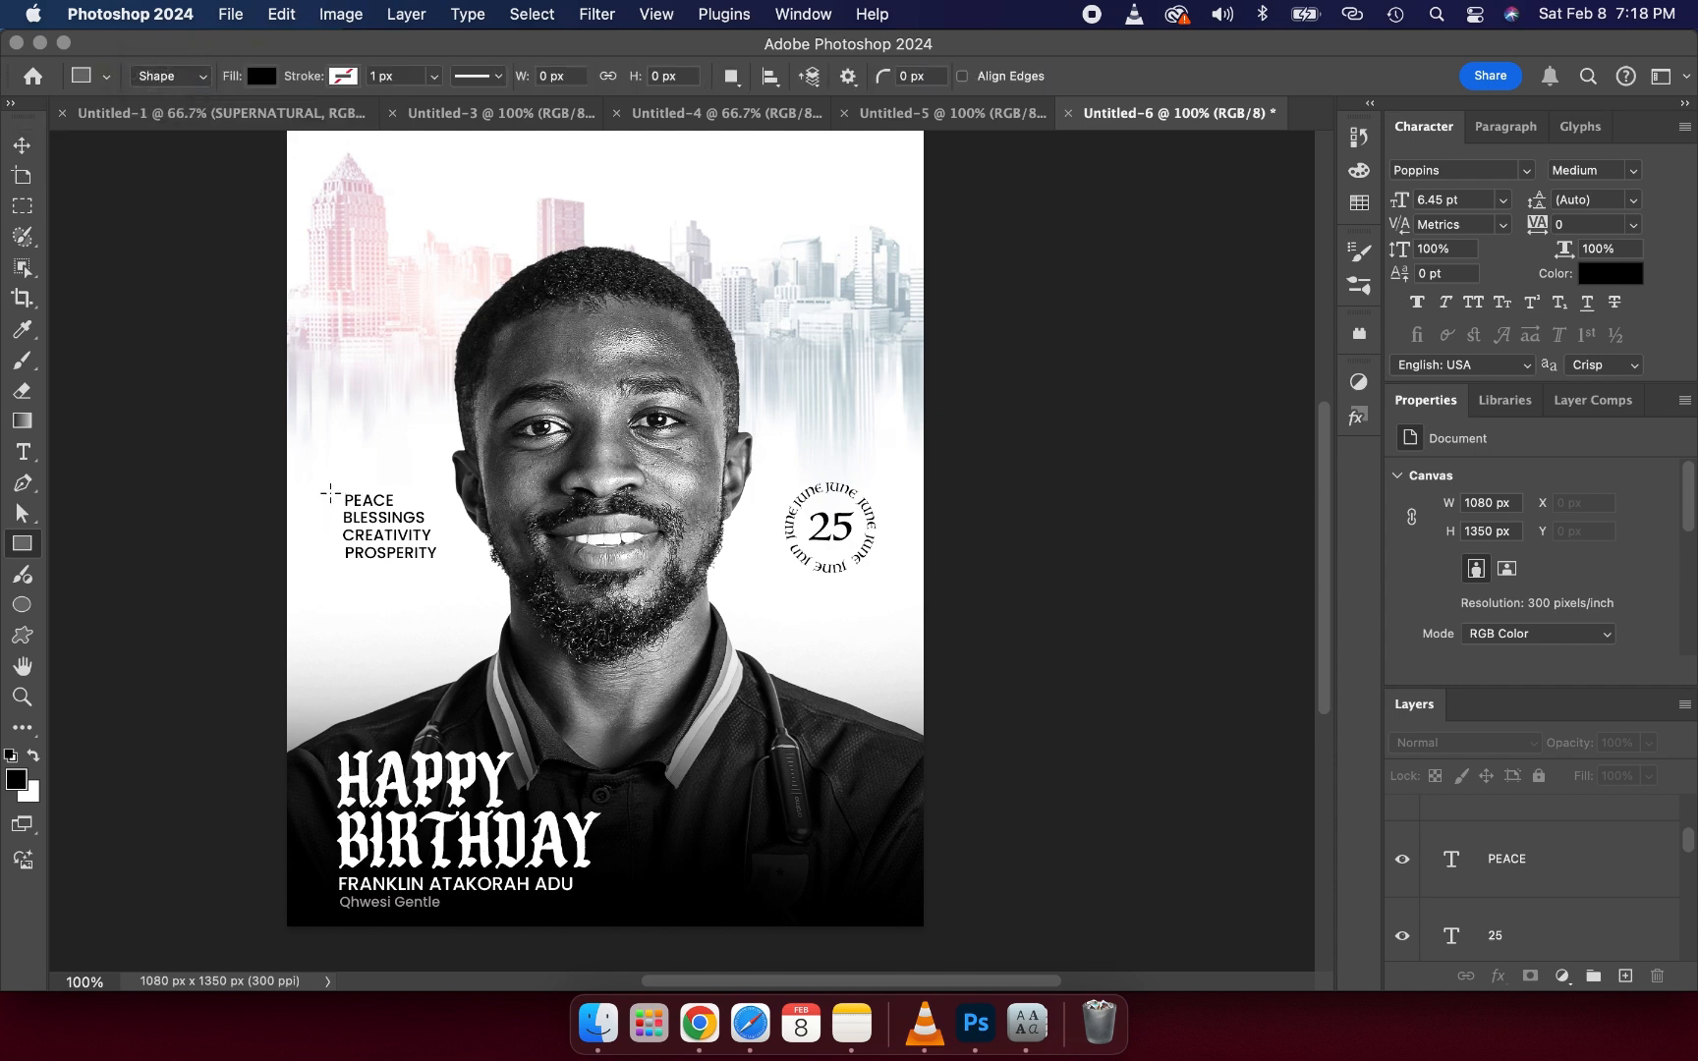
drag(330, 494, 338, 503)
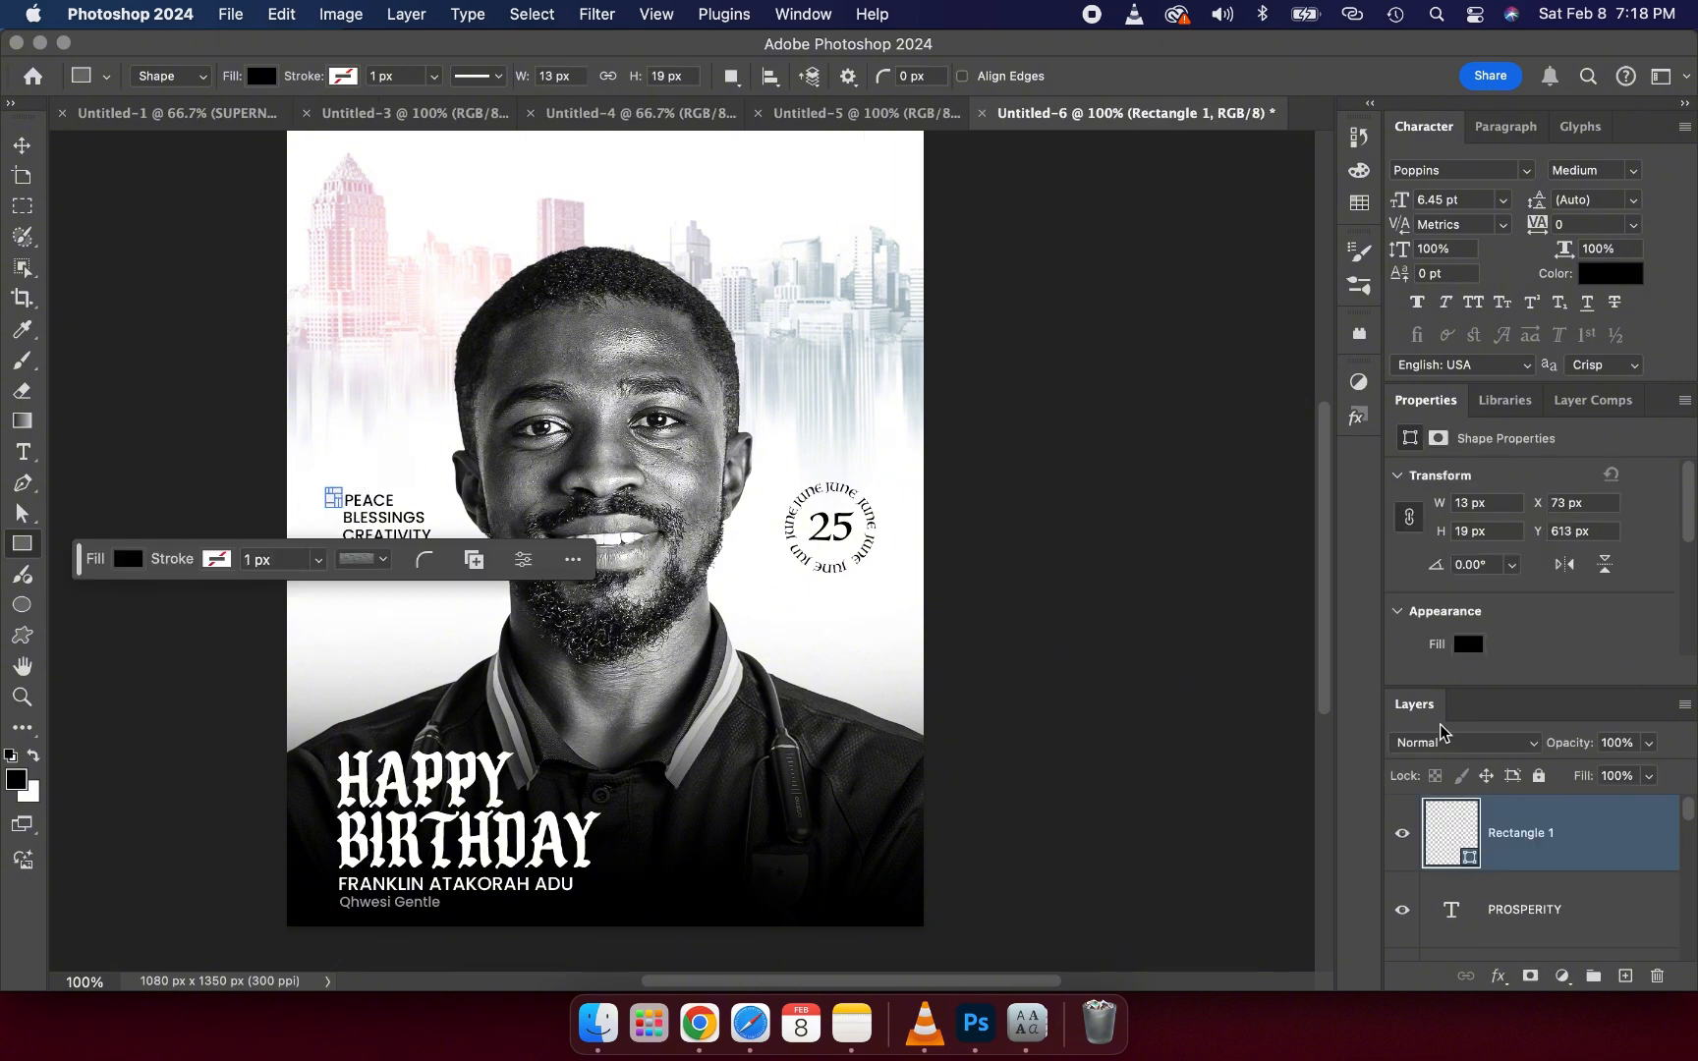
click(1468, 644)
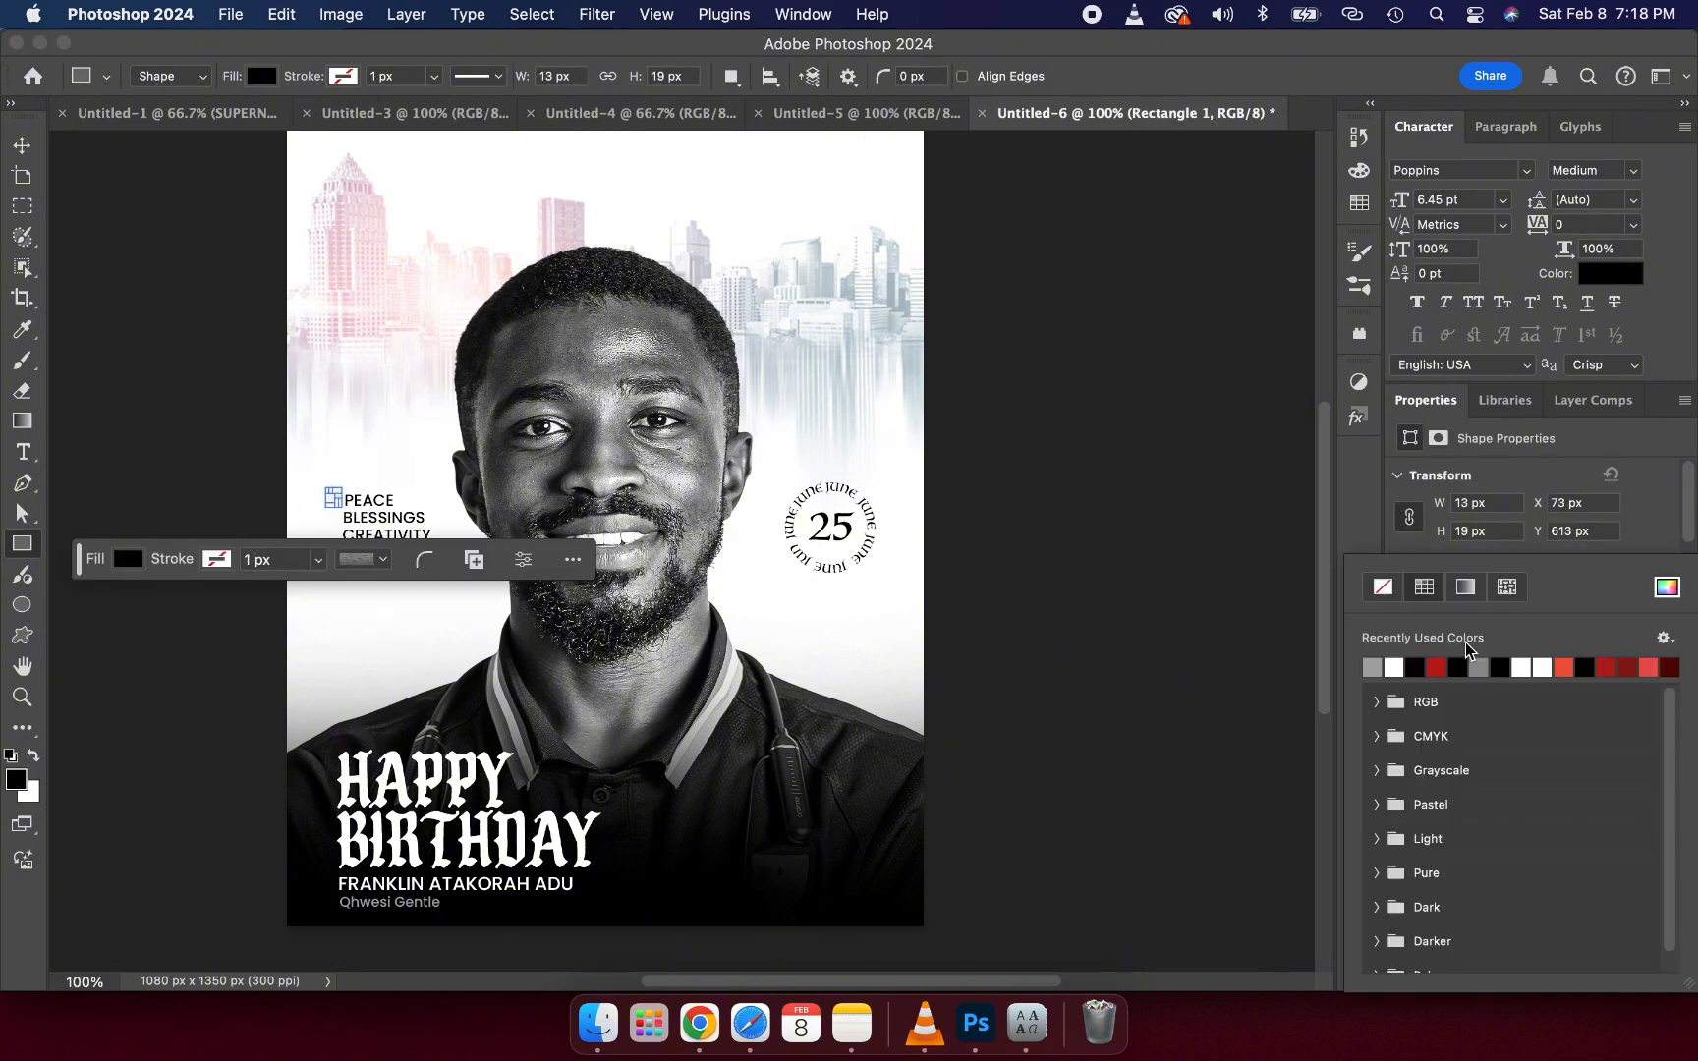
click(1442, 667)
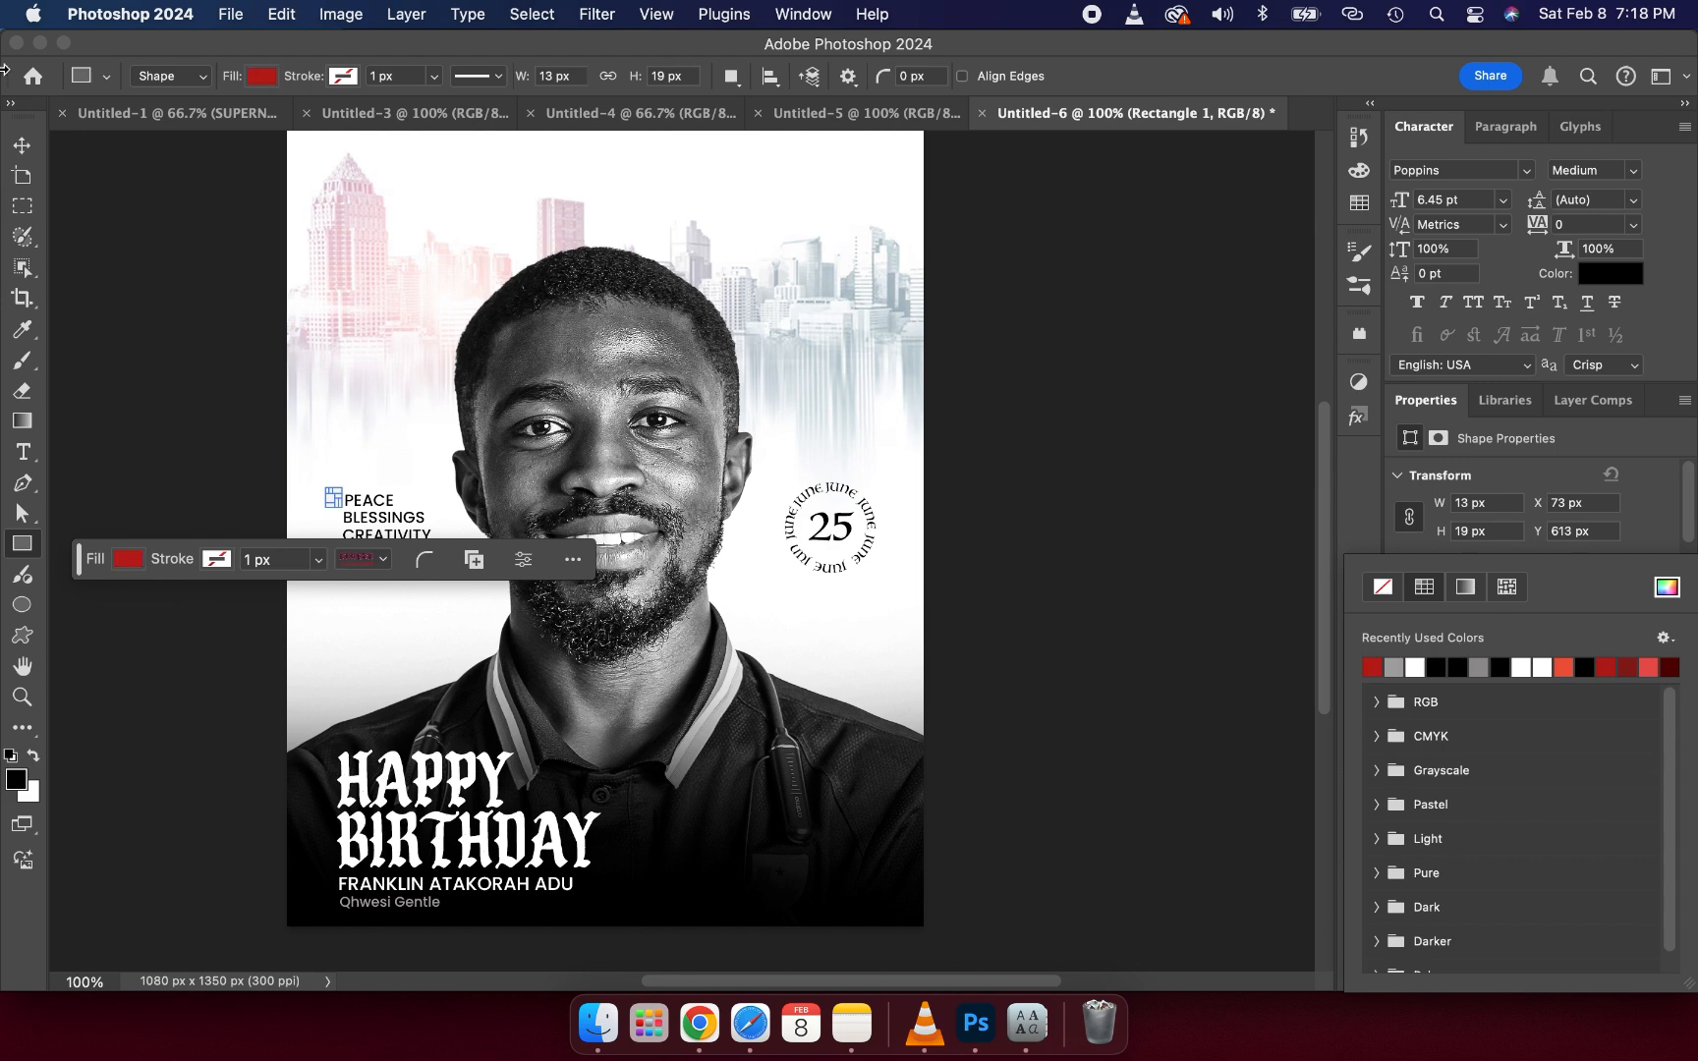
- Move the red rectangle into line beside PEACE, nudging it slightly right and down
click(22, 144)
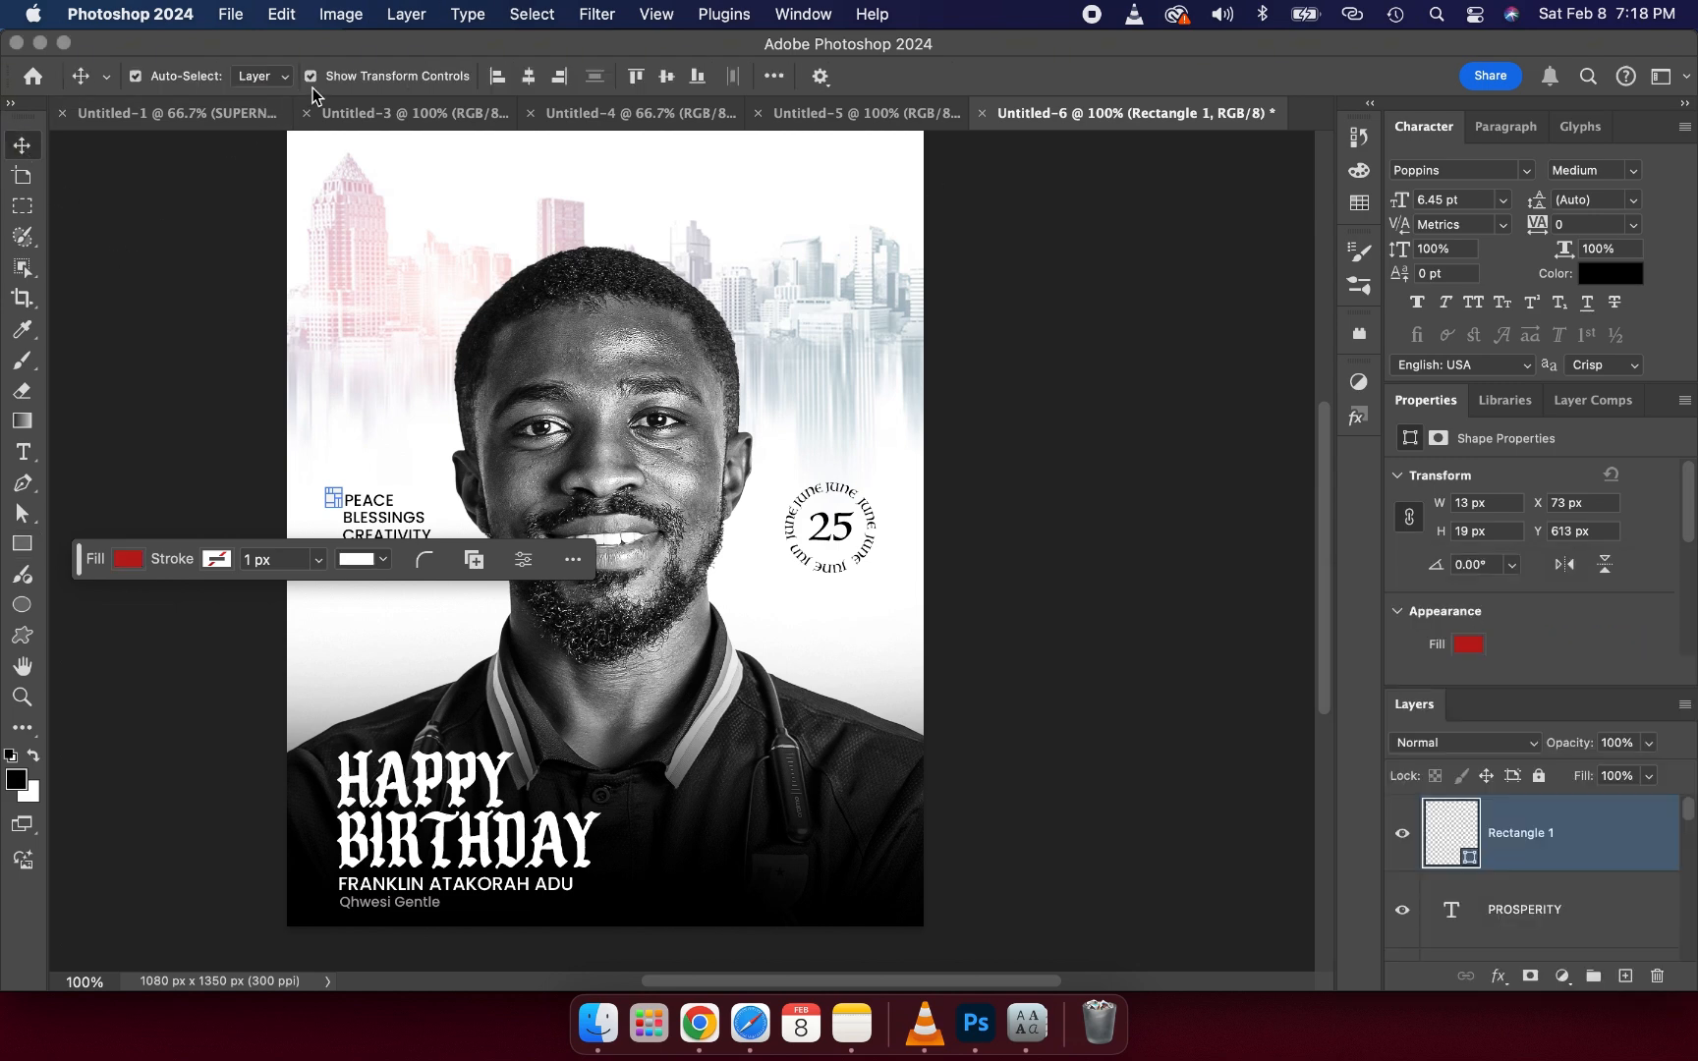
click(206, 320)
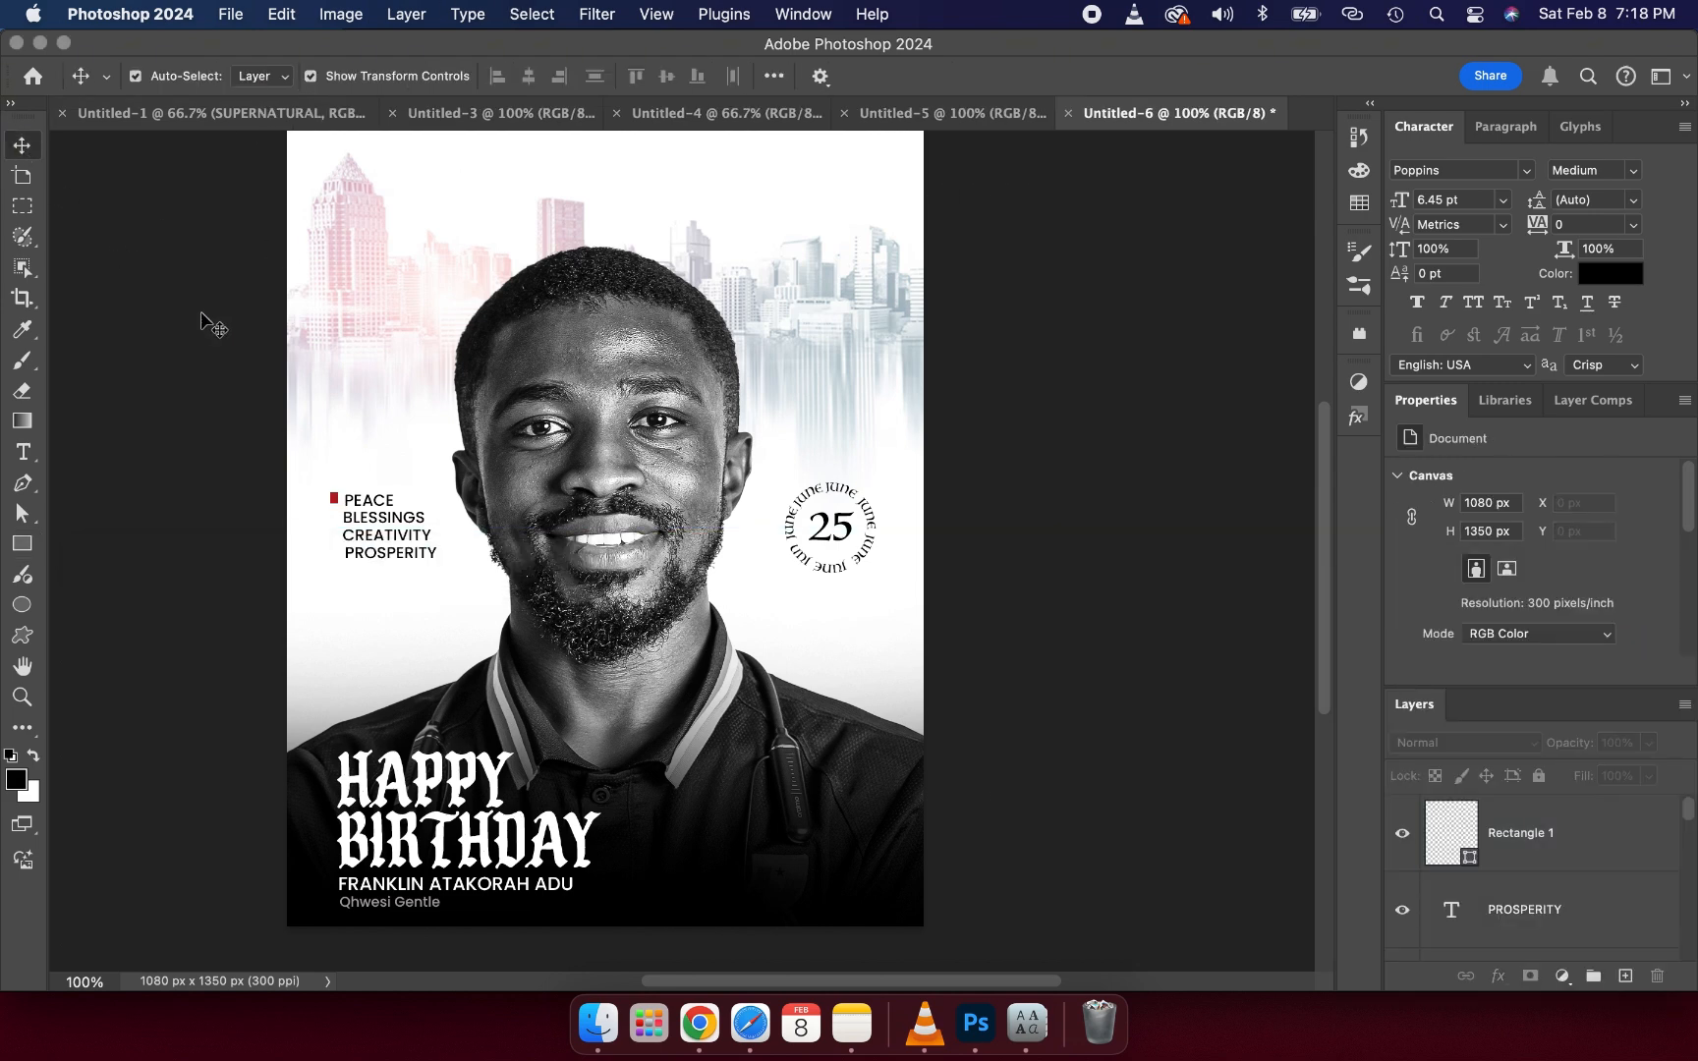
click(332, 501)
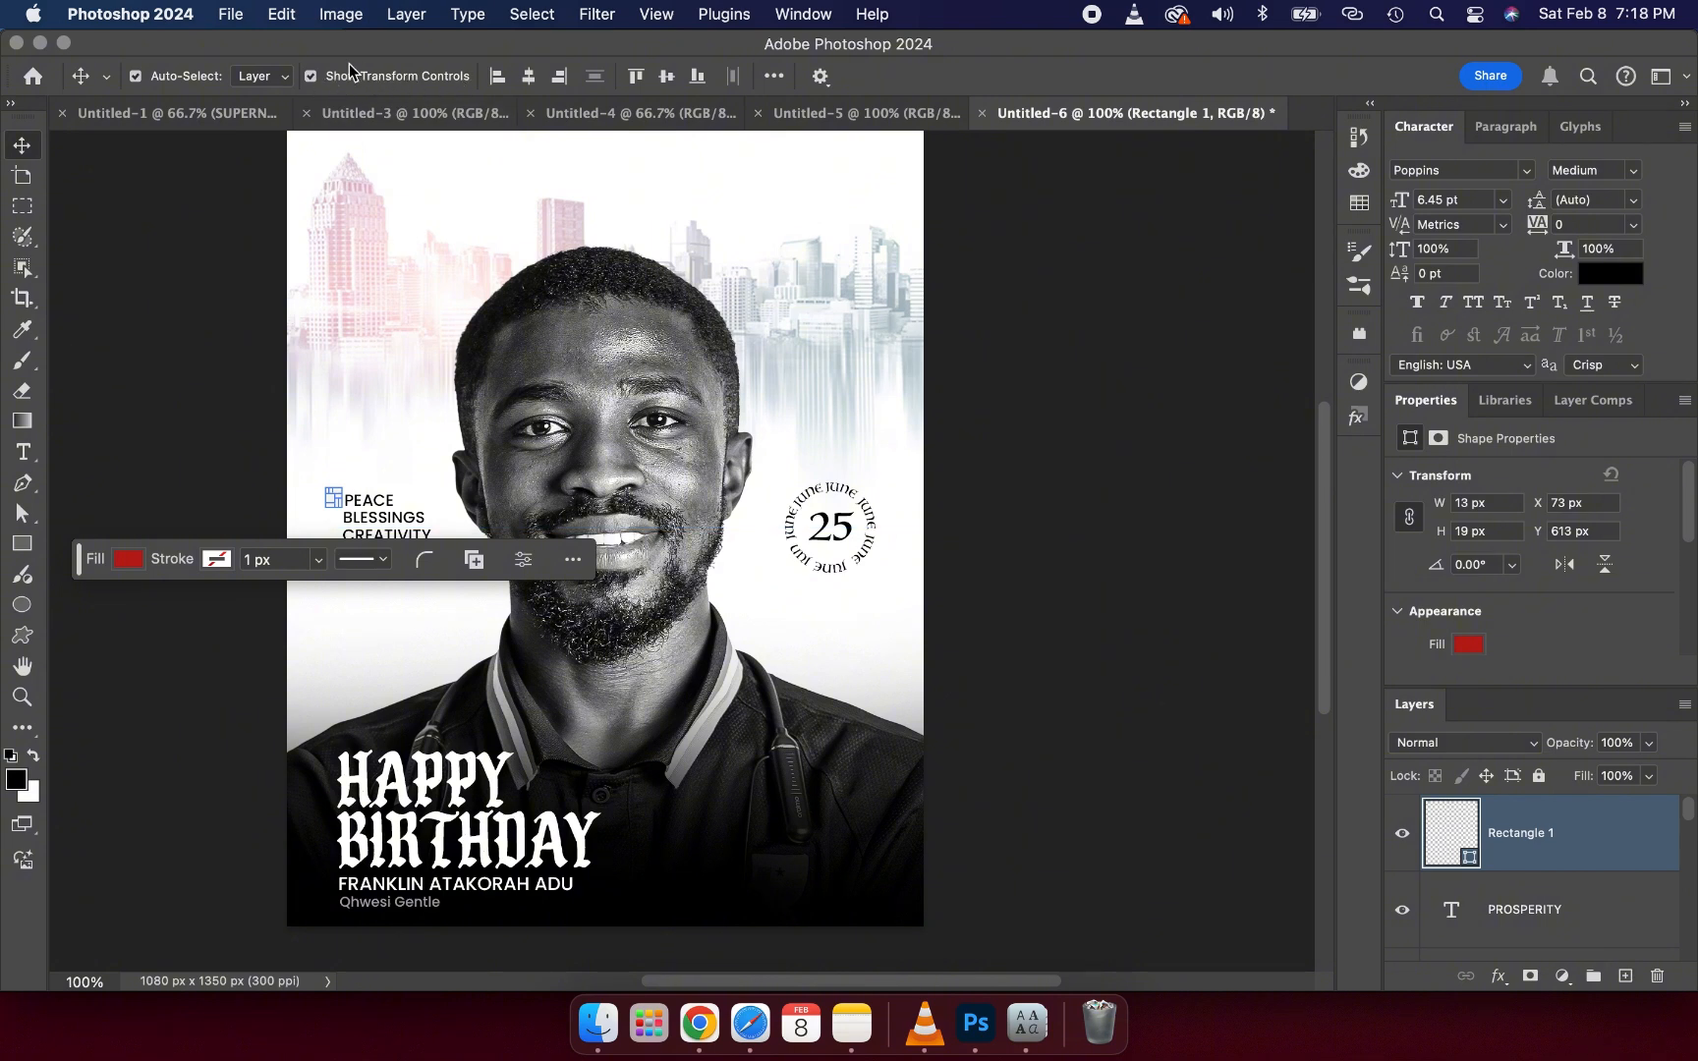
click(311, 77)
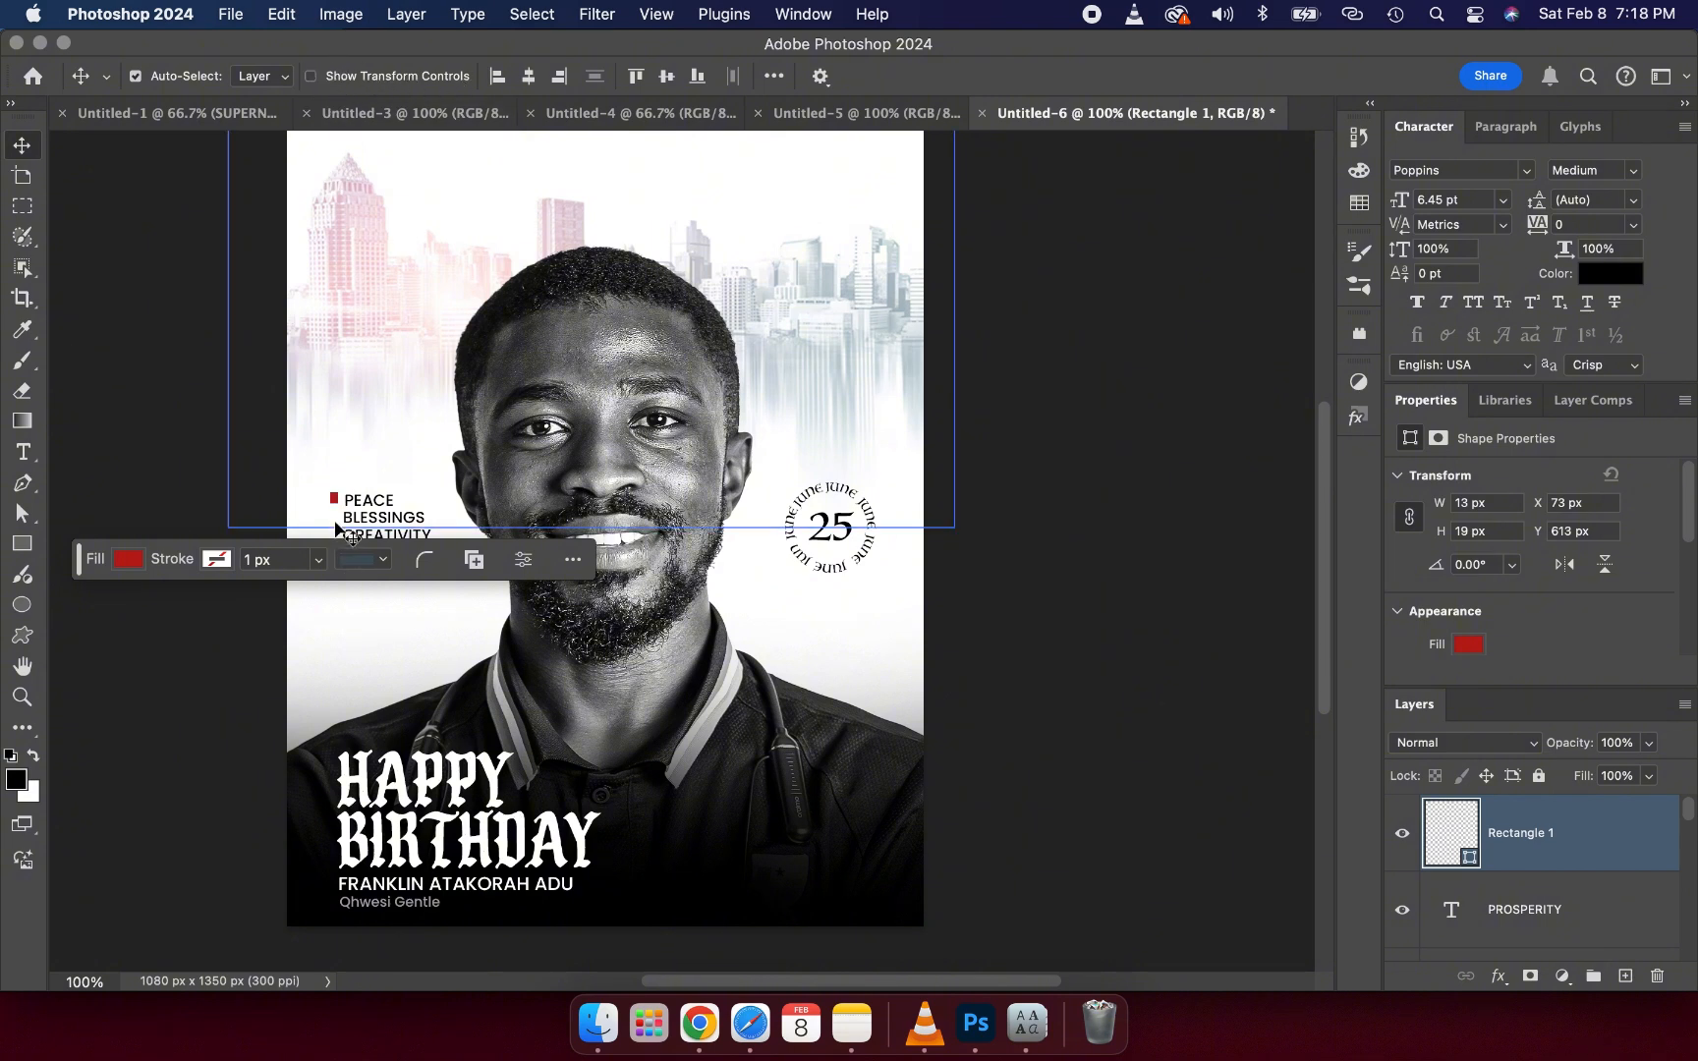
drag(78, 567, 864, 178)
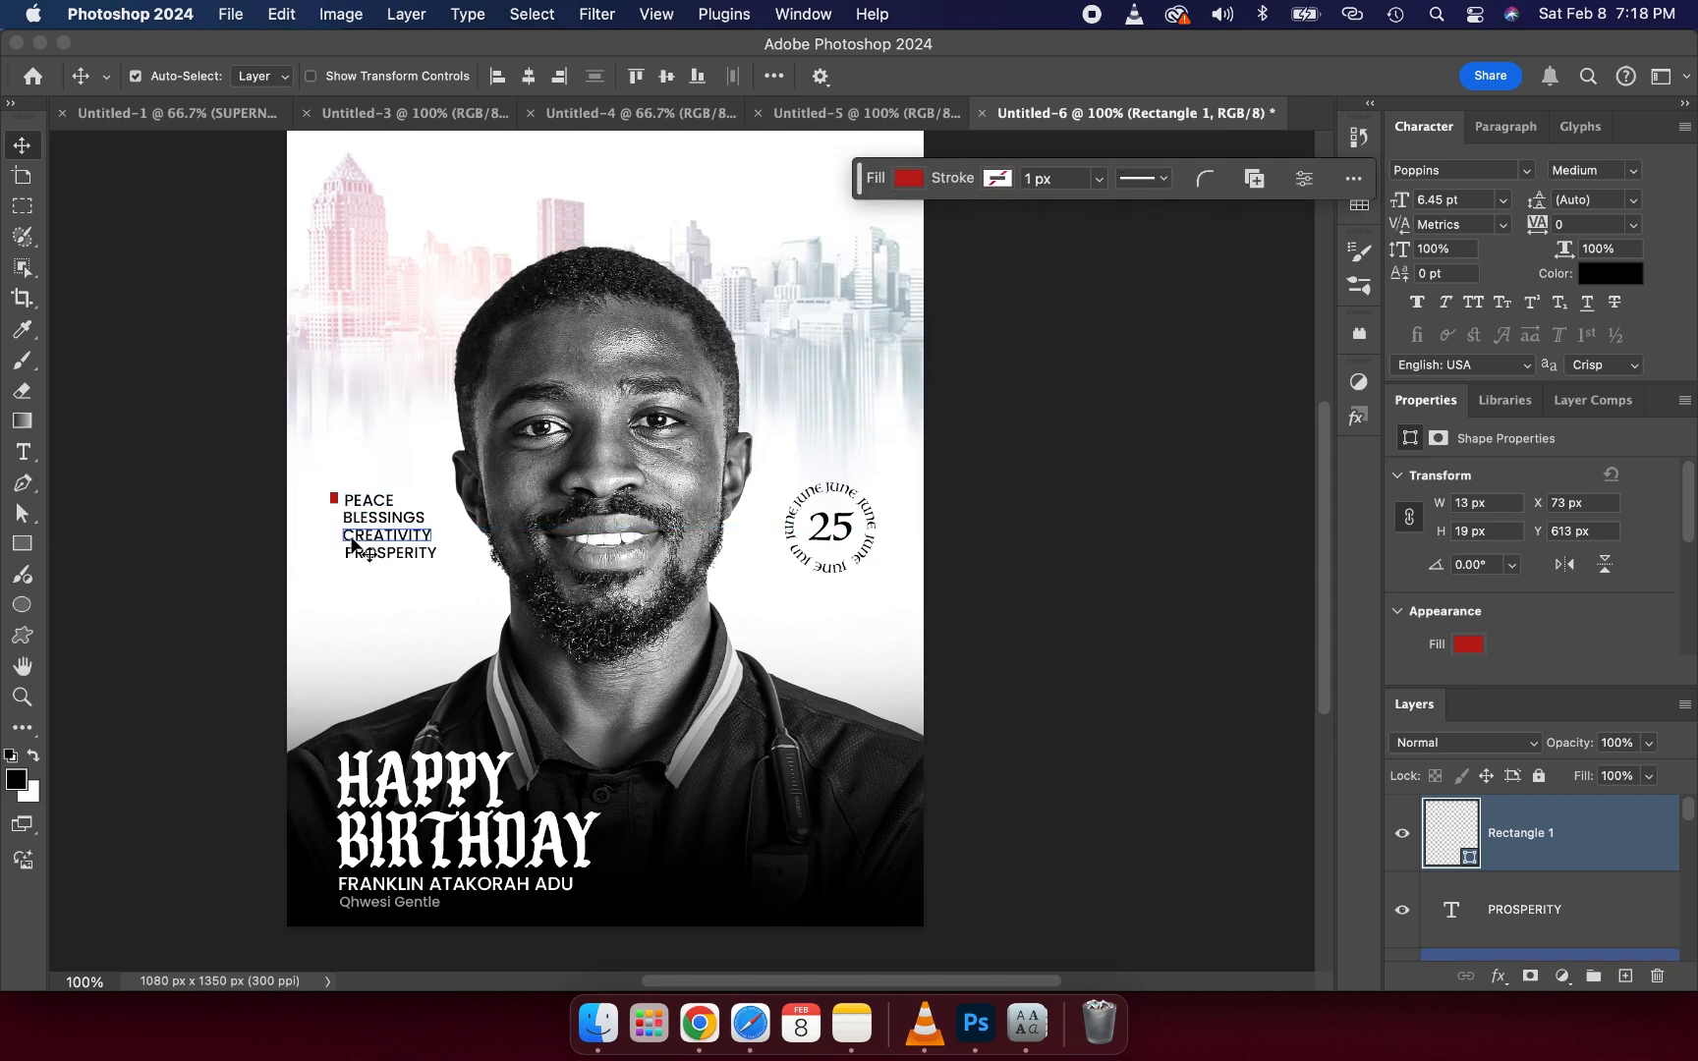
drag(334, 499, 334, 500)
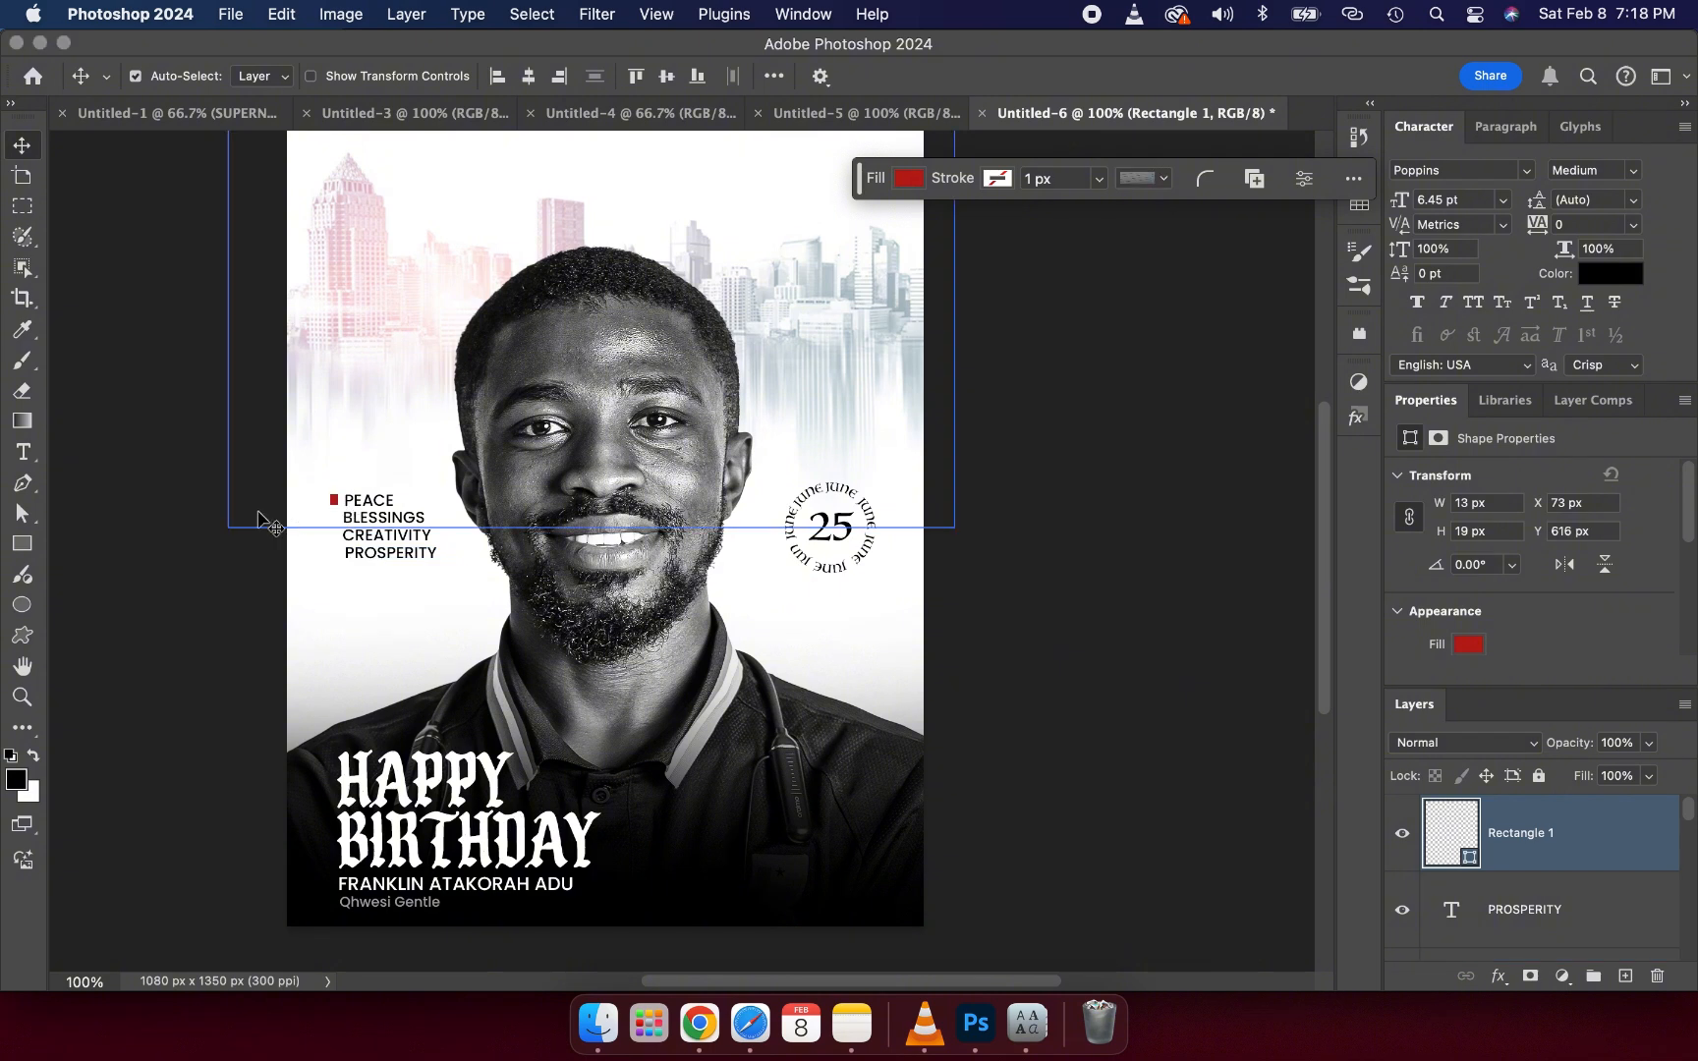
key(Right)
key(Right)
key(Down)
key(Down)
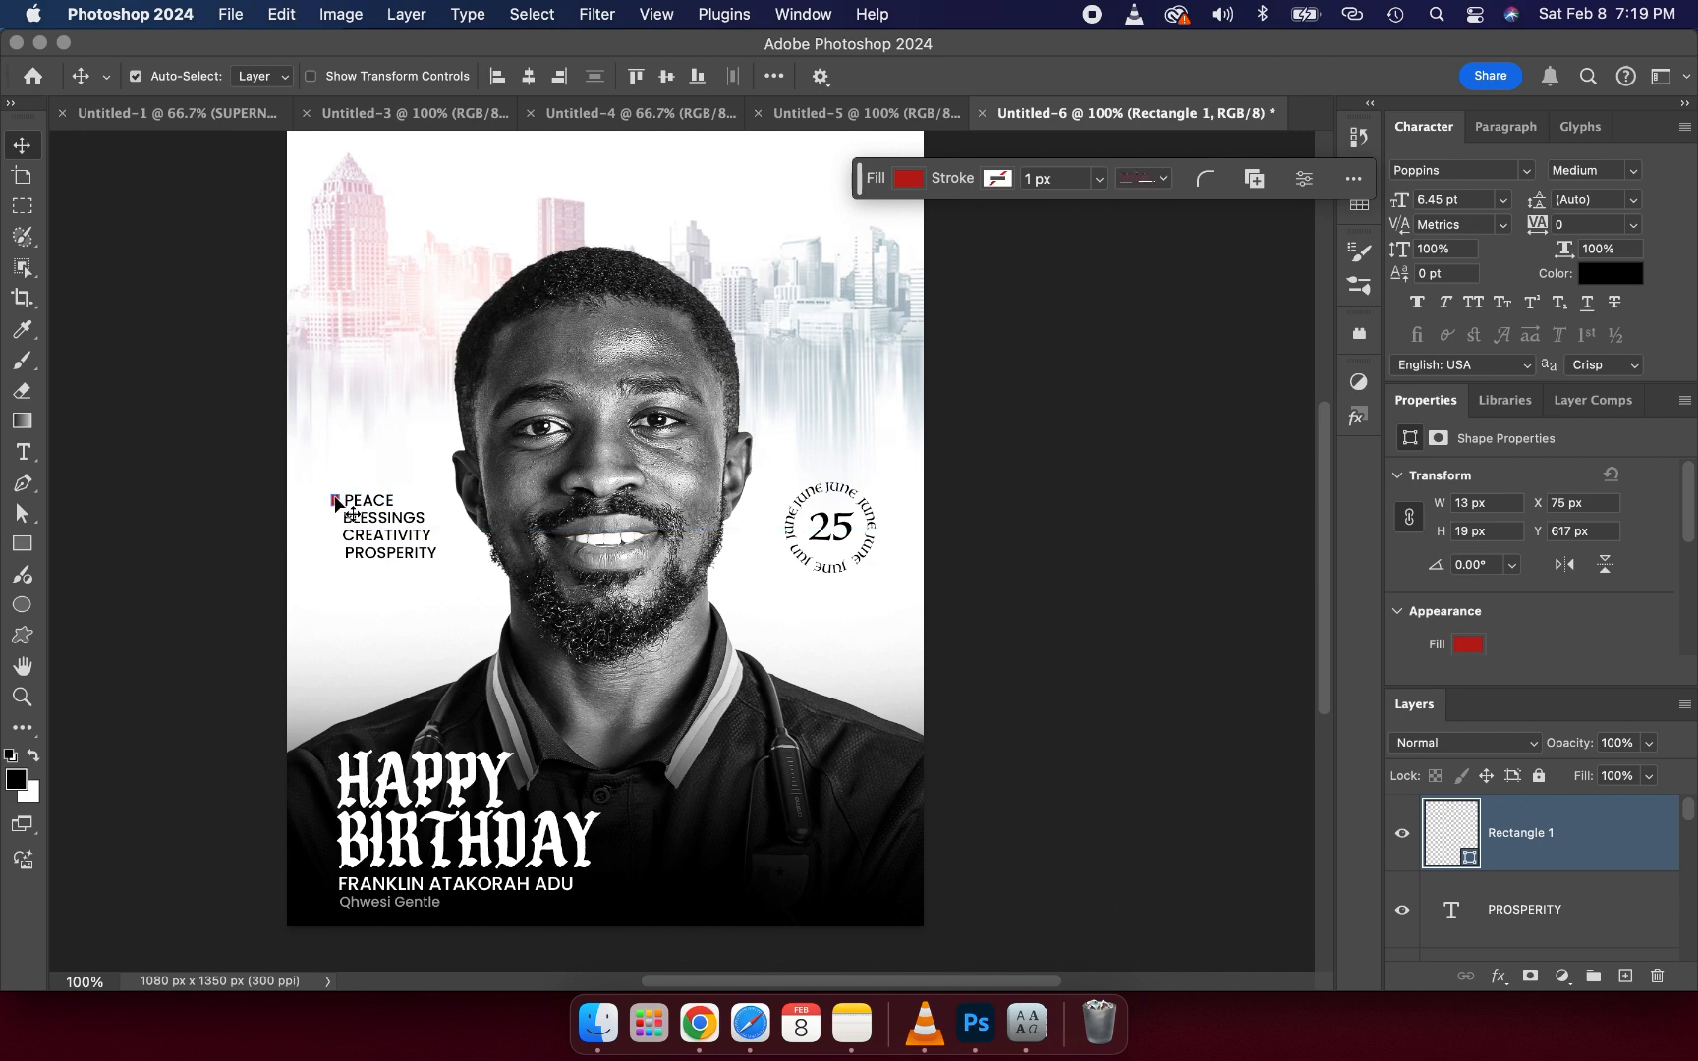
- Duplicate the red rectangle and nudge the copy down beside BLESSINGS
key(ctrl+j)
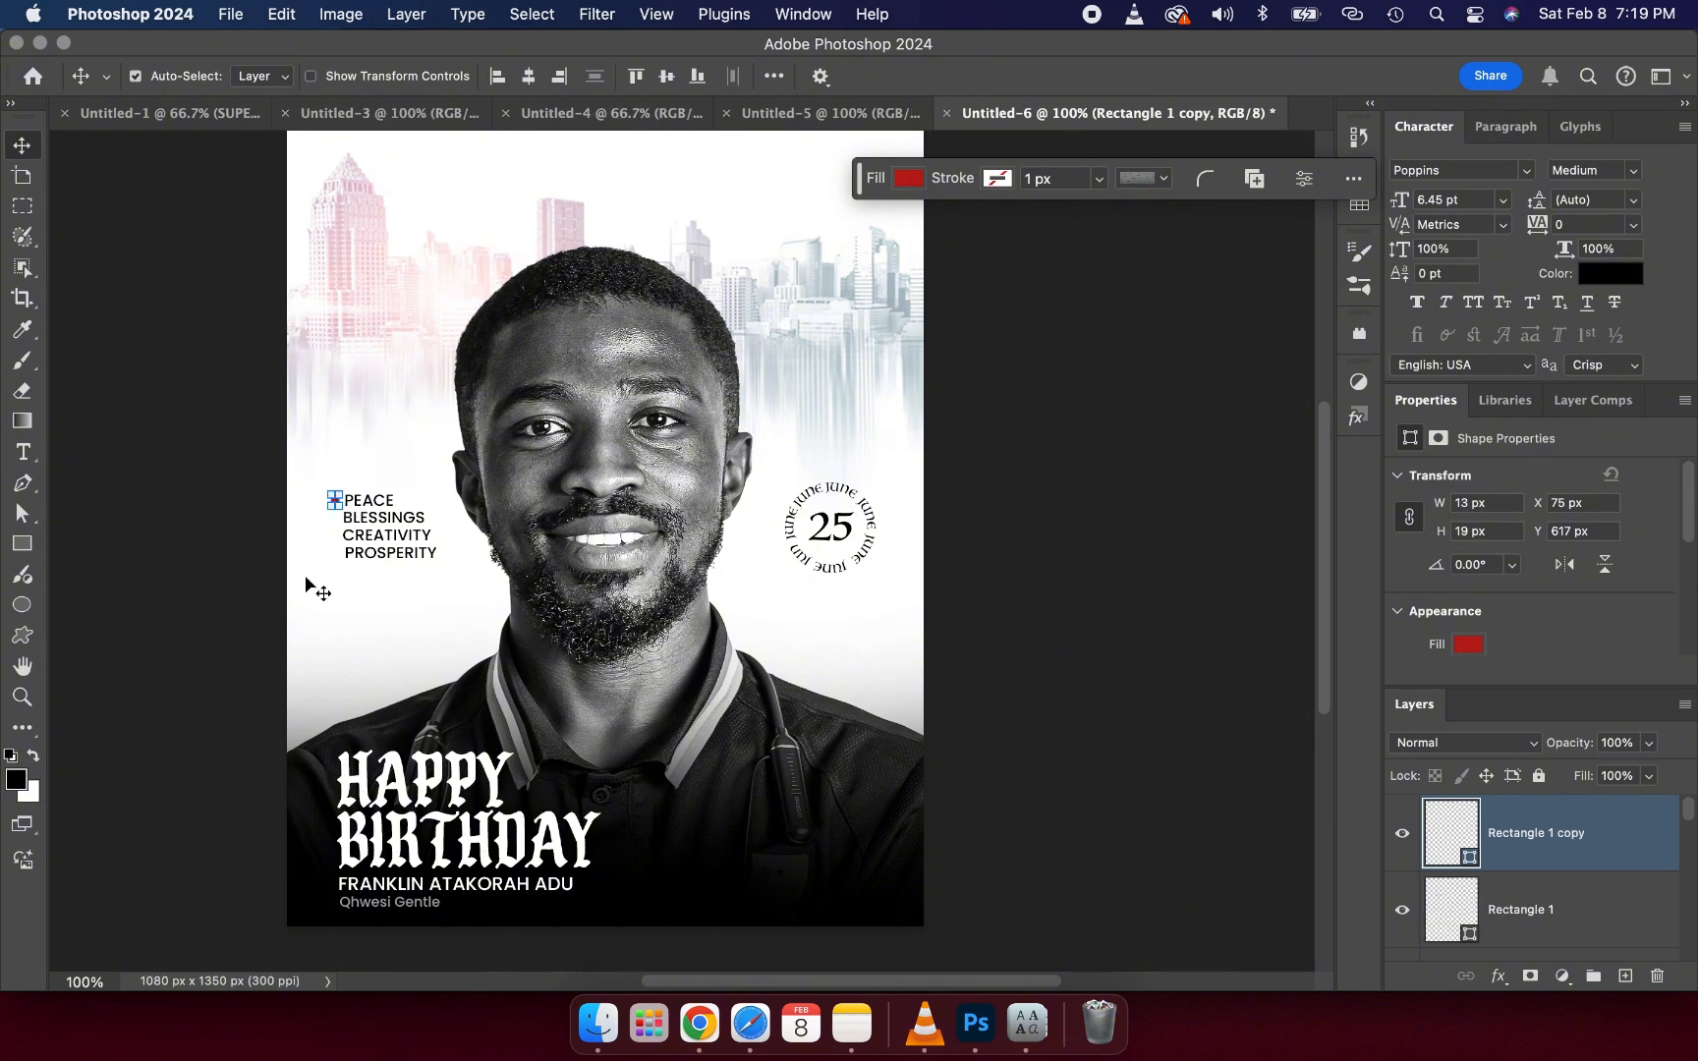
key(Down)
key(Down)
key(Down)
key(Down)
key(Down)
key(Down)
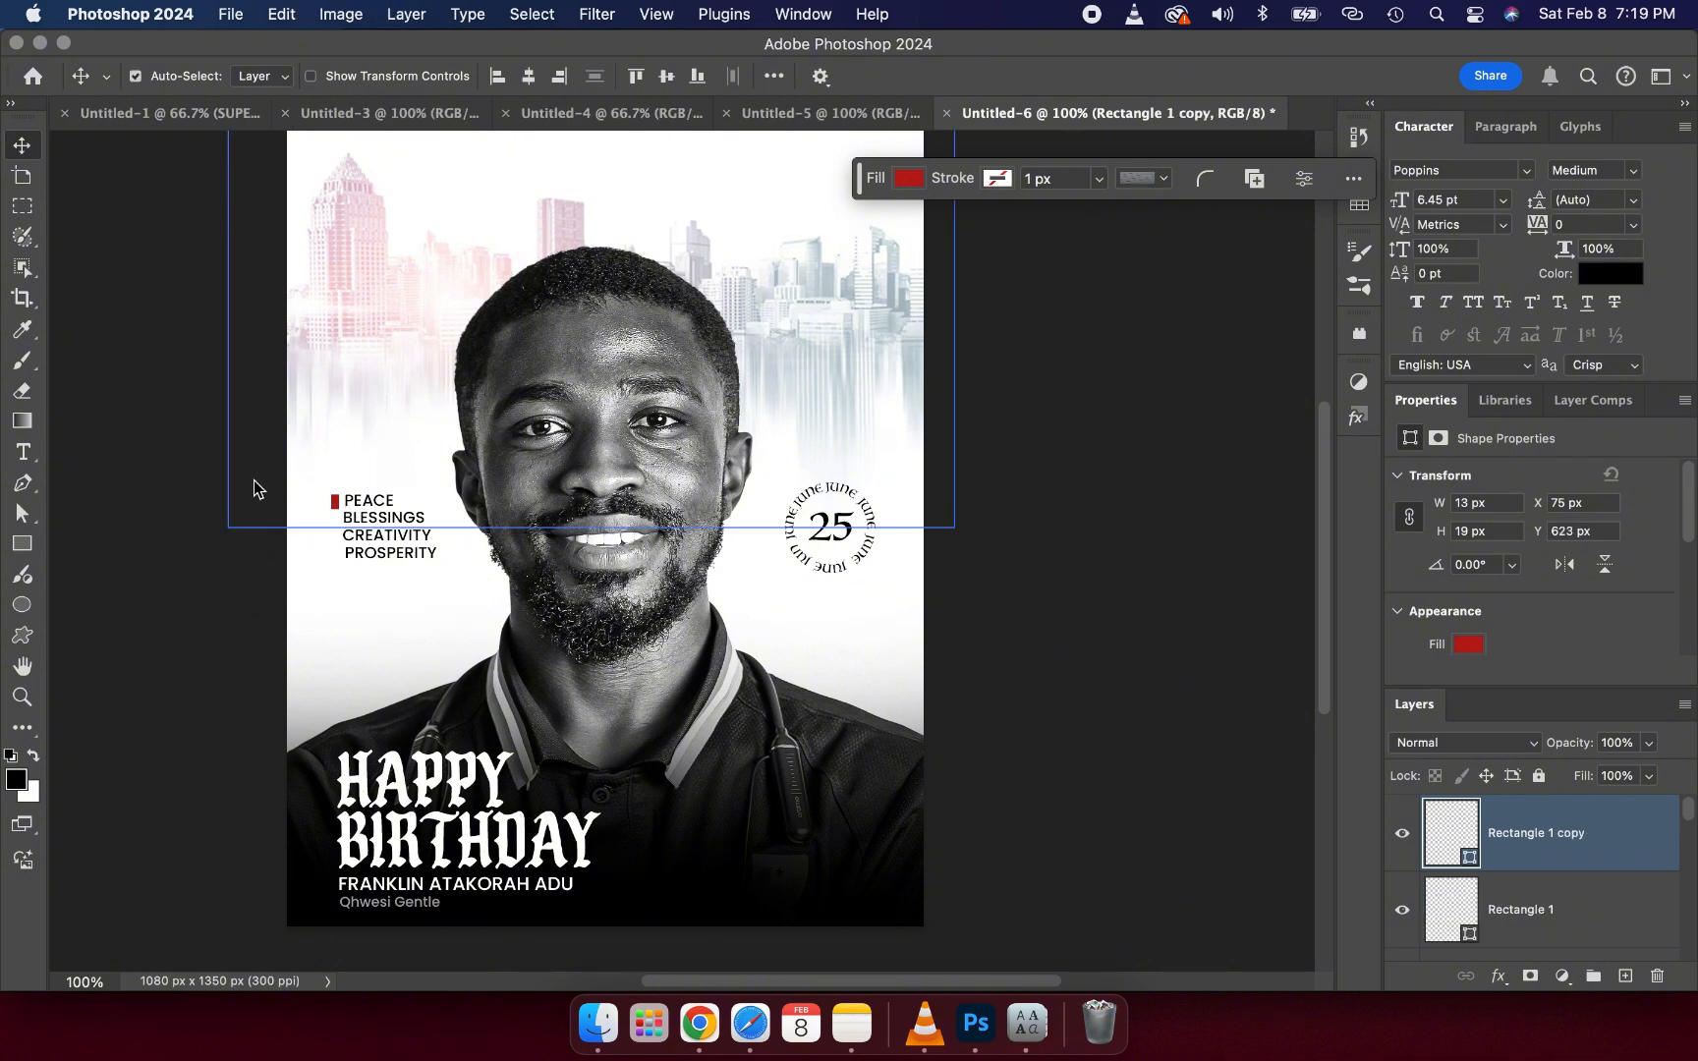
key(Down)
key(Down)
key(Down)
key(Down)
key(Down)
key(Down)
key(Down)
key(Down)
key(Down)
key(Down)
key(Down)
key(Down)
key(Down)
key(Down)
key(Down)
key(Down)
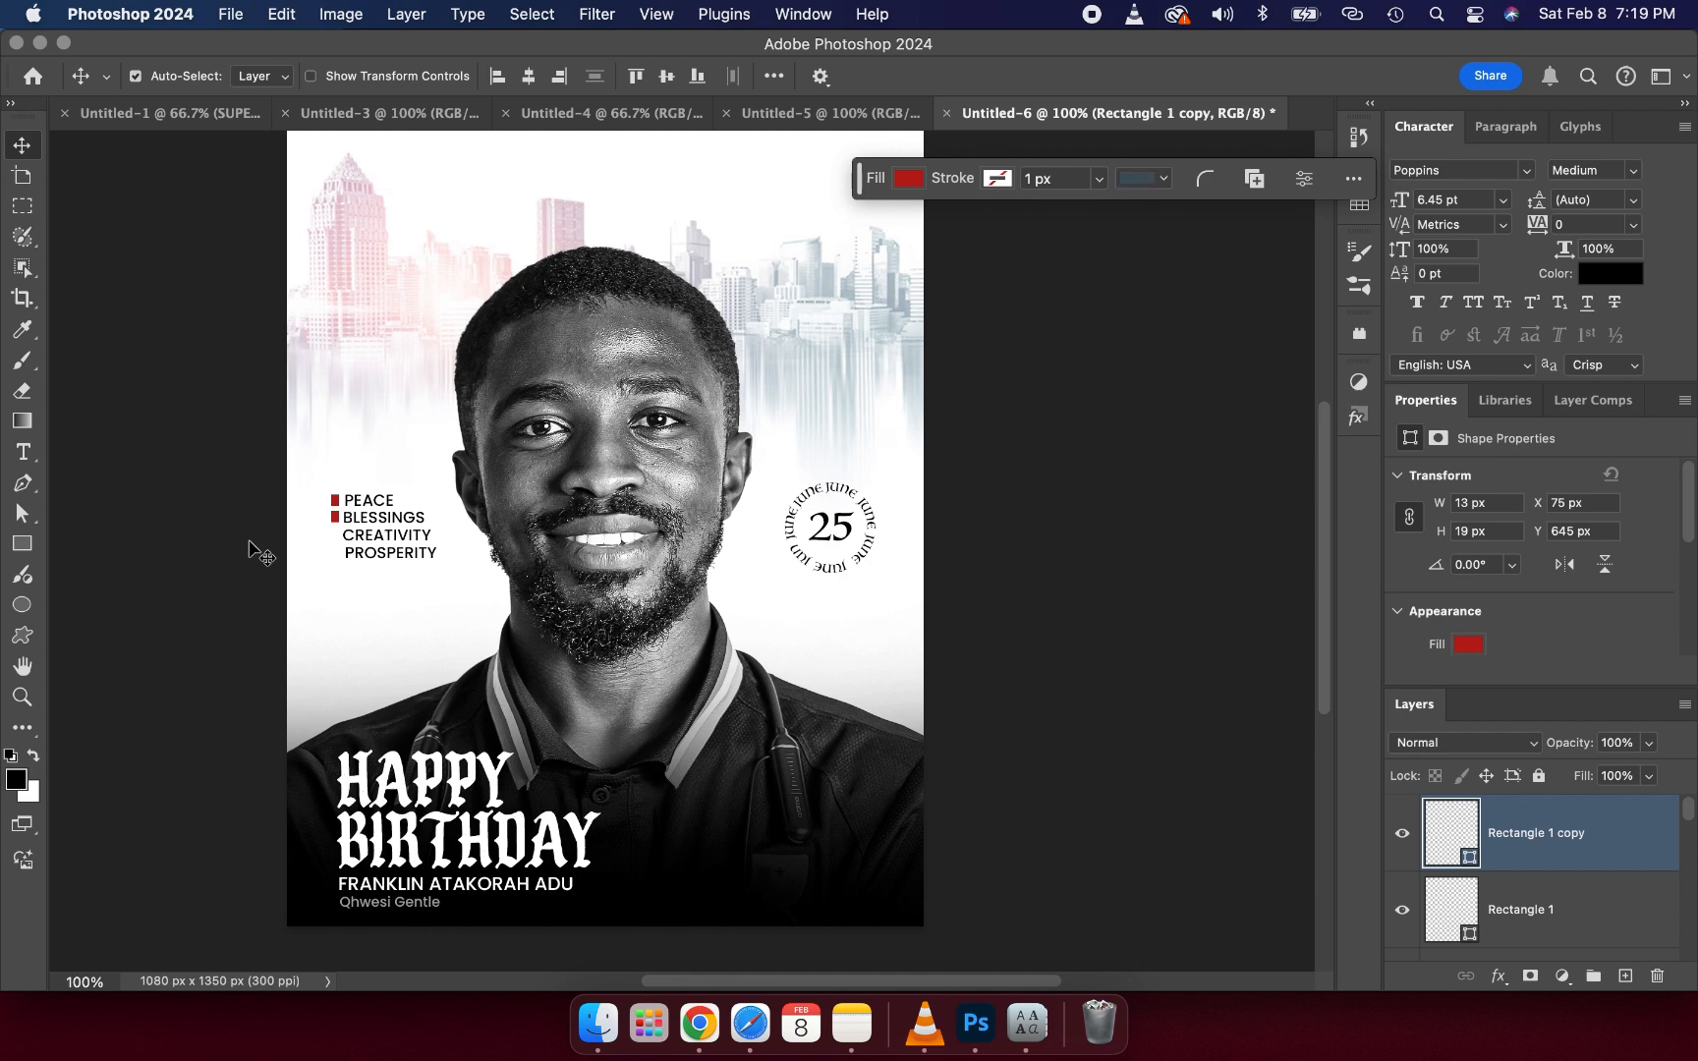
- Duplicate the rectangle again and nudge the new copy down beside CREATIVITY
key(ctrl+j)
key(Down)
key(Down)
key(Down)
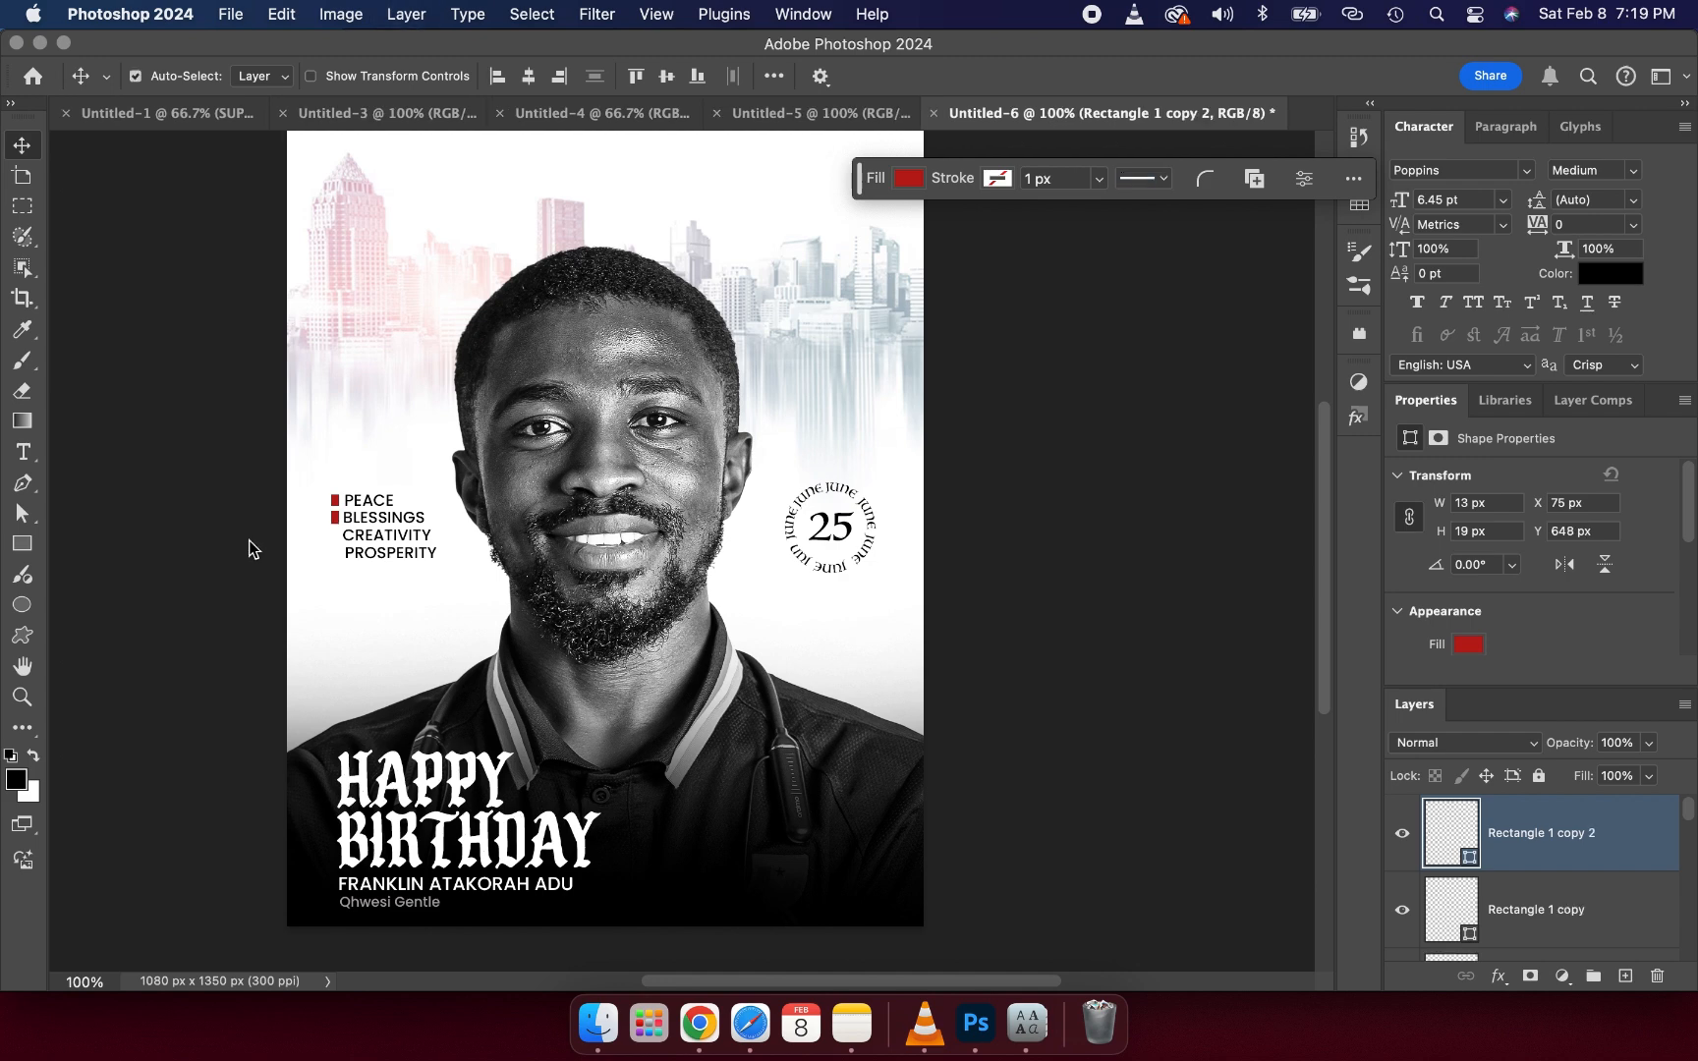
key(Down)
key(Down)
key(Down)
key(Down)
key(Down)
key(Down)
- Duplicate the rectangle once more and nudge the copy down beside PROSPERITY
key(Down)
key(Down)
key(Down)
key(Down)
key(Down)
key(Down)
key(Down)
key(Down)
key(Down)
key(Down)
key(super+j)
key(Down)
key(Down)
key(Down)
key(Down)
key(Down)
key(Down)
key(Down)
key(Down)
key(Down)
key(Down)
key(Down)
key(Down)
key(Down)
key(Down)
key(Down)
key(Down)
key(Down)
key(Down)
key(Down)
key(Down)
key(Down)
key(Down)
key(Down)
key(Down)
key(Up)
scroll(732, 310, up, 2)
scroll(732, 311, right, 2)
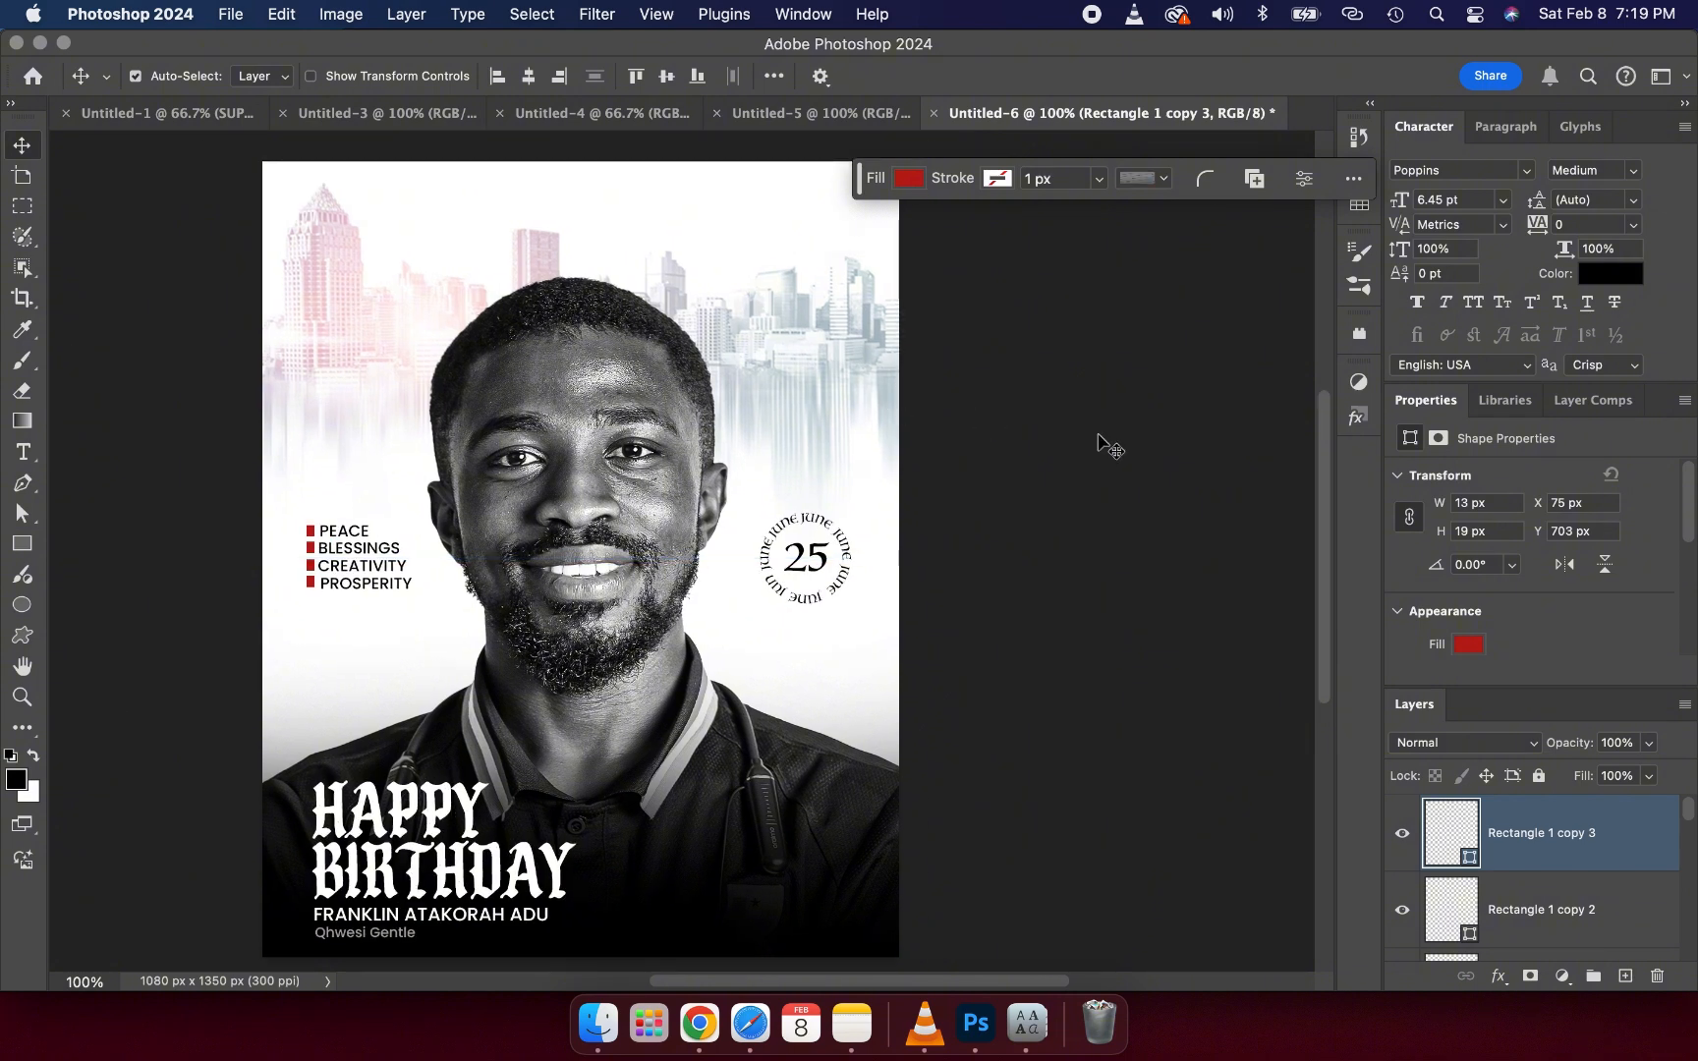